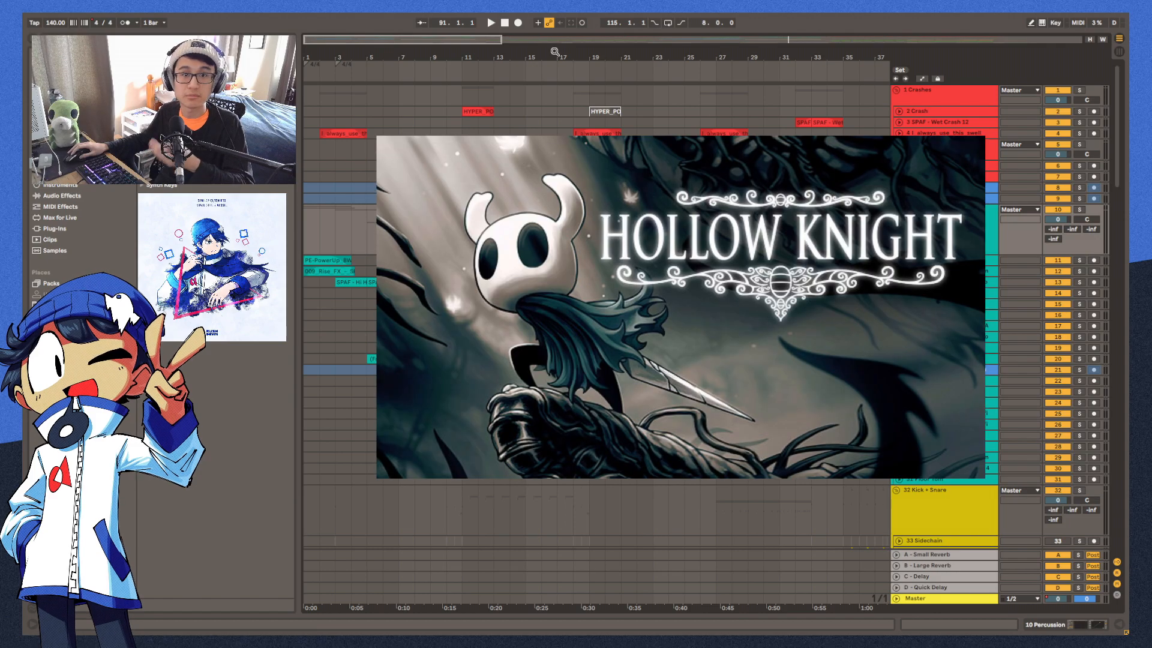
Play the arrangement from bar 1
left_click_drag(555, 52, 477, 56)
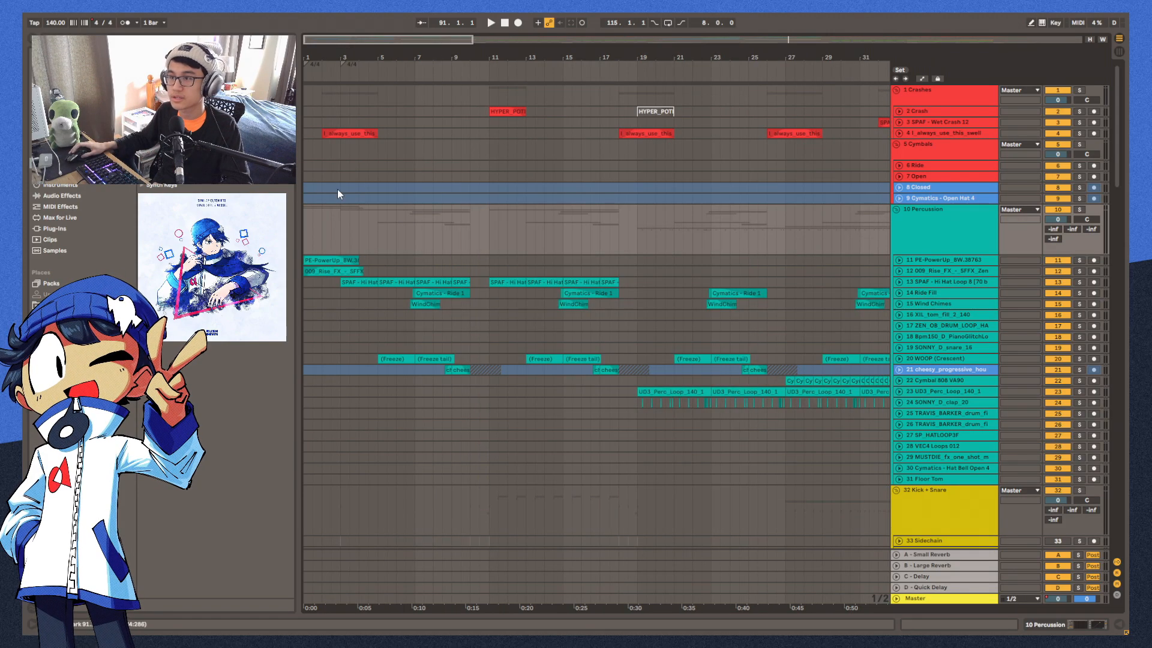
left_click(304, 167)
key("space")
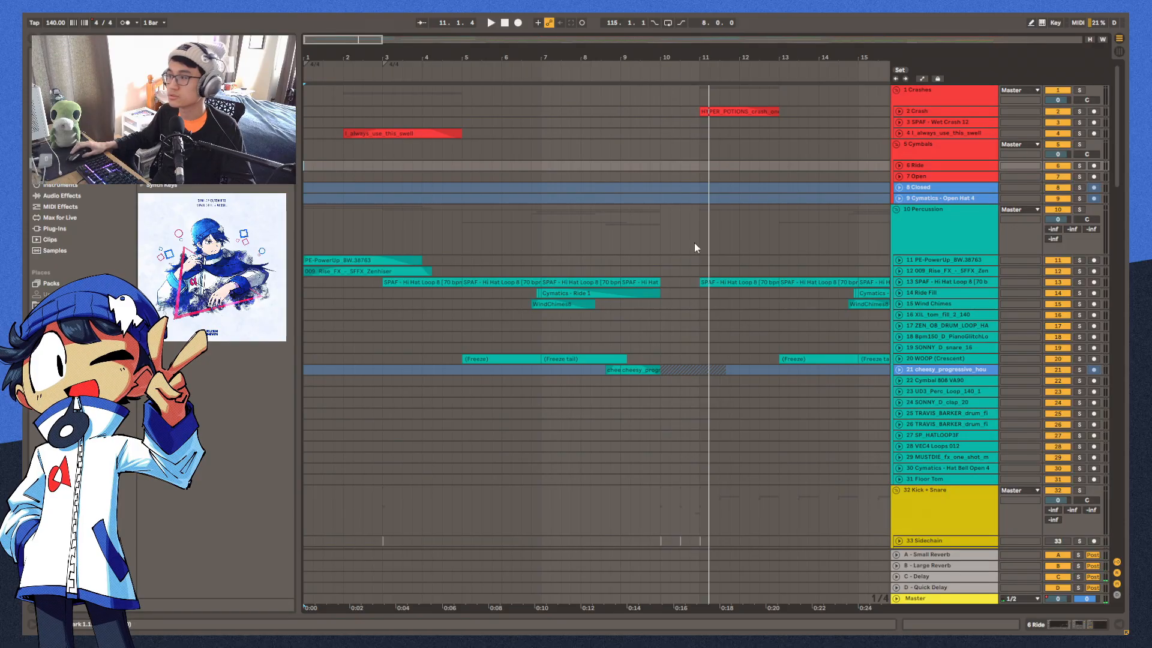
Unfold the I_always_use_this_swell track under Crashes and play its first clip in solo
key("minus")
left_click(899, 133)
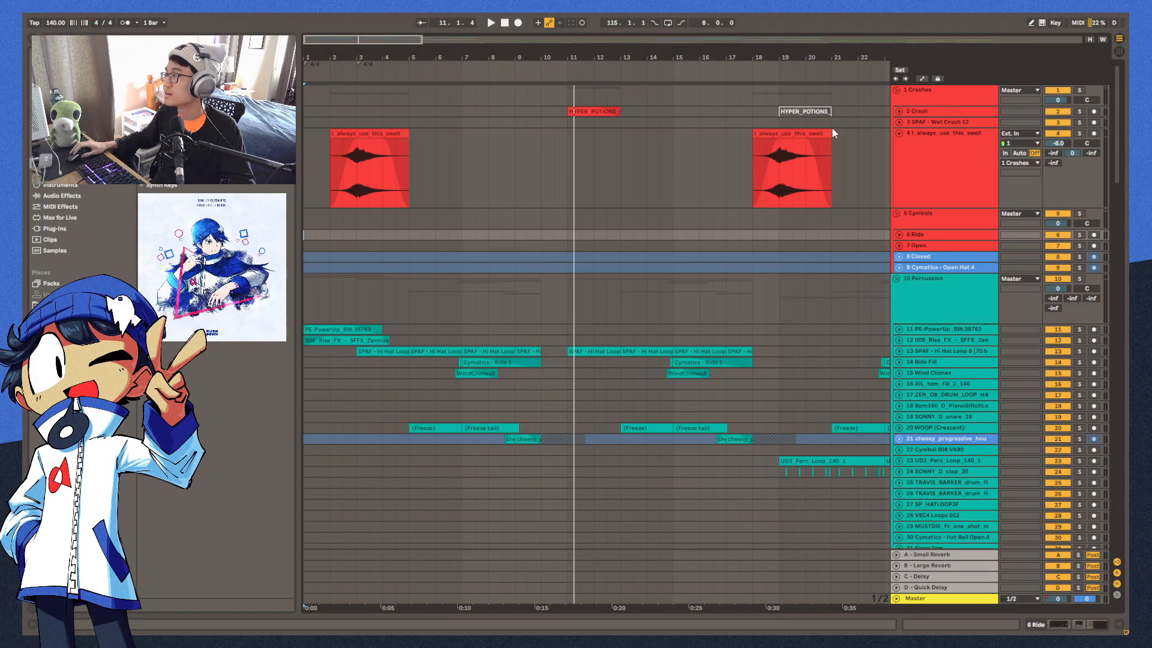
left_click(374, 129)
double_click(977, 172)
key("z")
key("space")
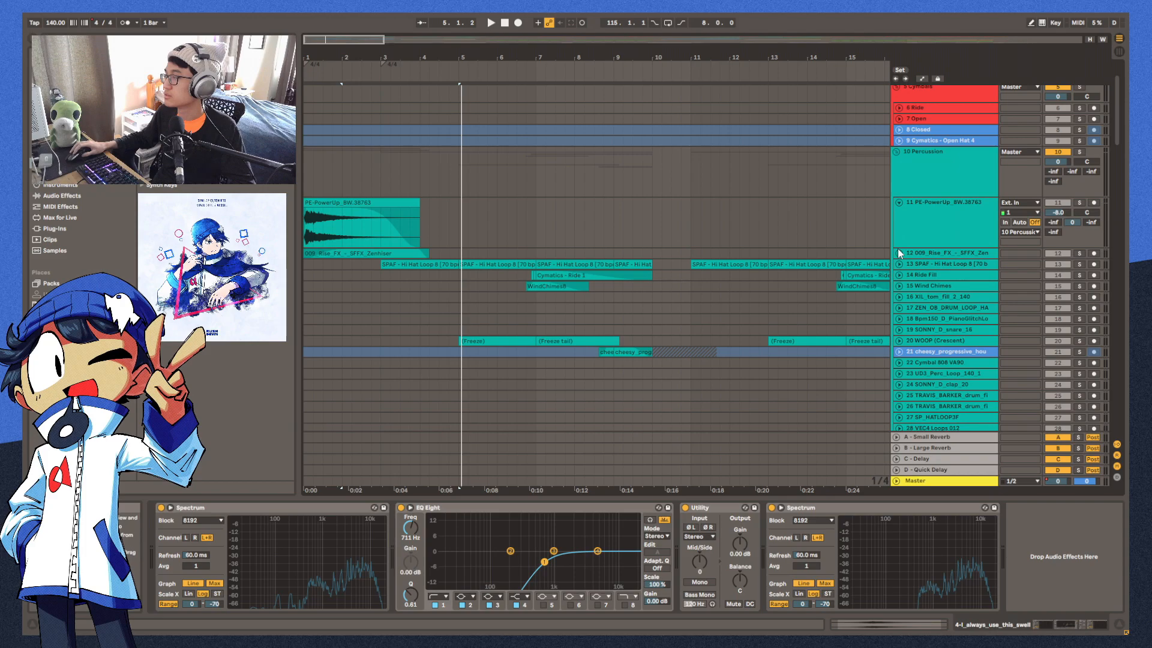
Unfold the 008_Rise_FX track, solo the Percussion group, and play the rise together with the PE-PowerUp clip from bar 1
left_click(960, 251)
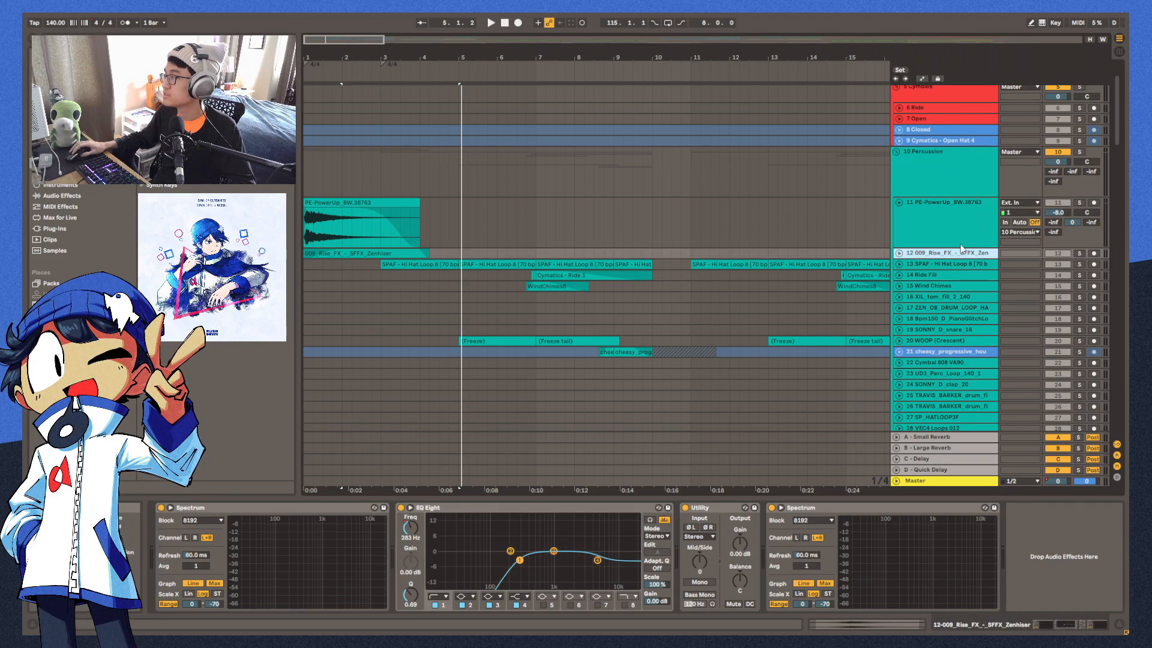
left_click(899, 253)
left_click_drag(334, 60, 343, 66)
left_click(389, 202)
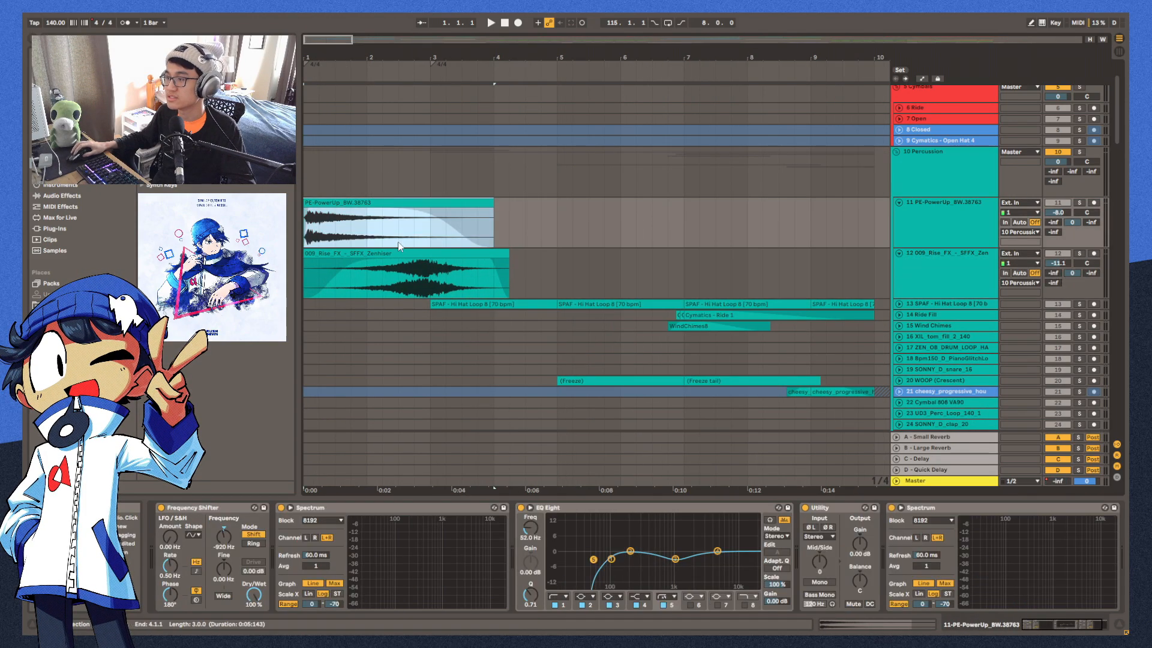
left_click(399, 252, "shift")
left_click(1079, 152)
left_click(393, 207)
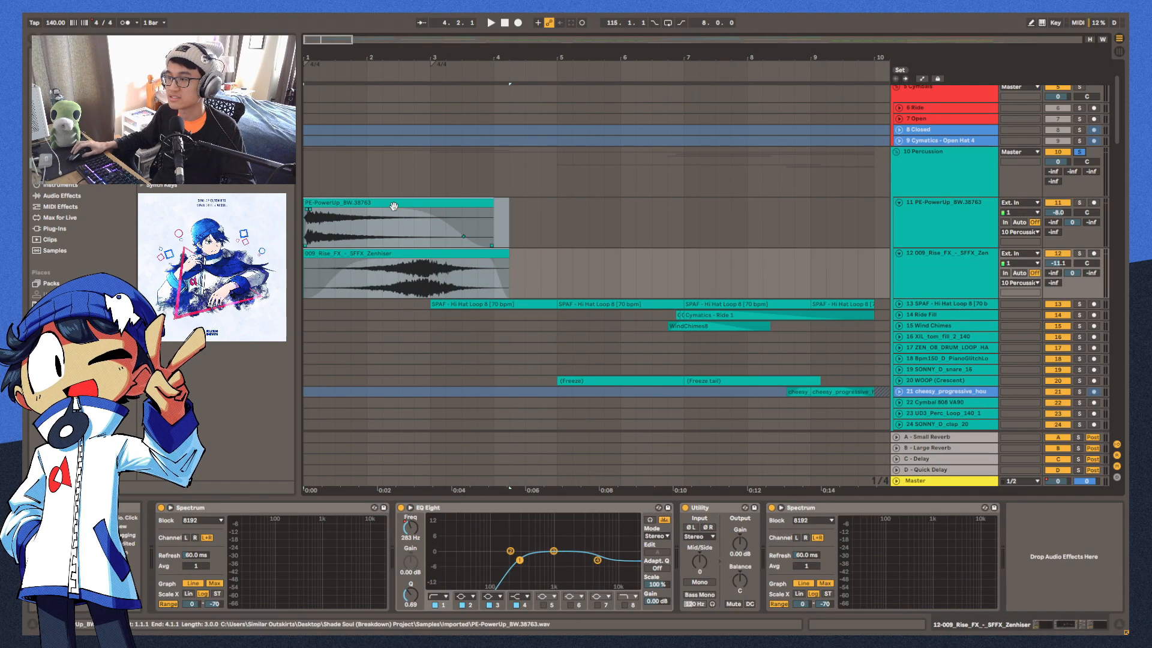
key("space")
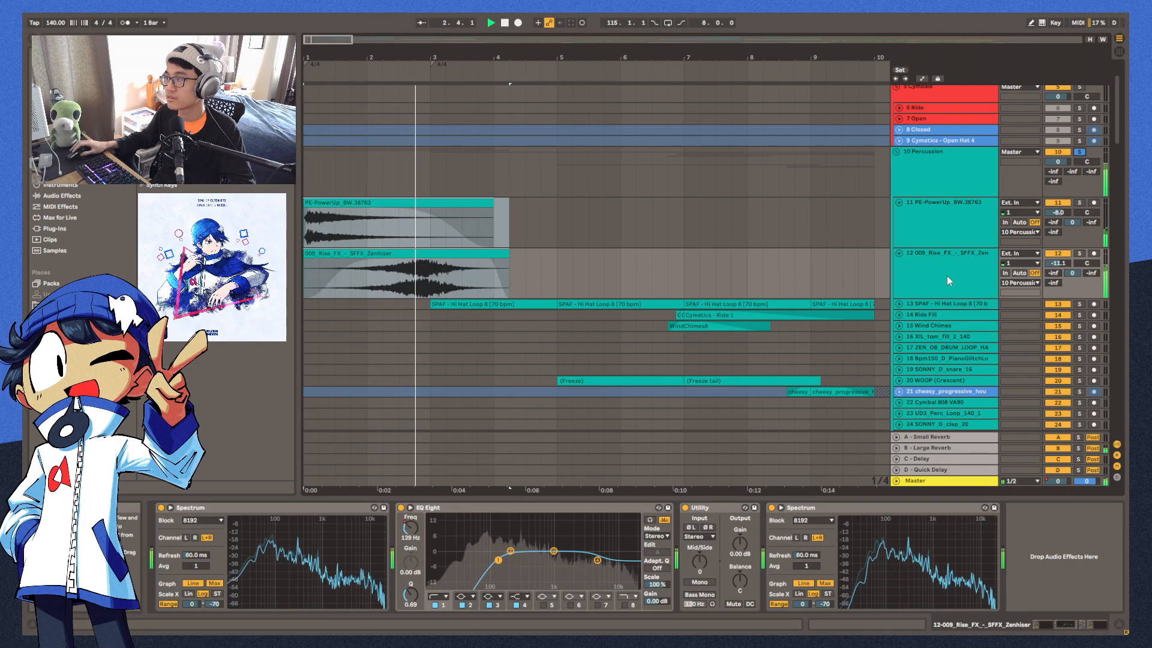
Fold the PE-PowerUp and 008_Rise_FX tracks and unfold SPAF - Hi Hat Loop 8 during playback
left_click(899, 254)
left_click(899, 202)
left_click(900, 224)
scroll(901, 225, "down", 1)
left_click(935, 200)
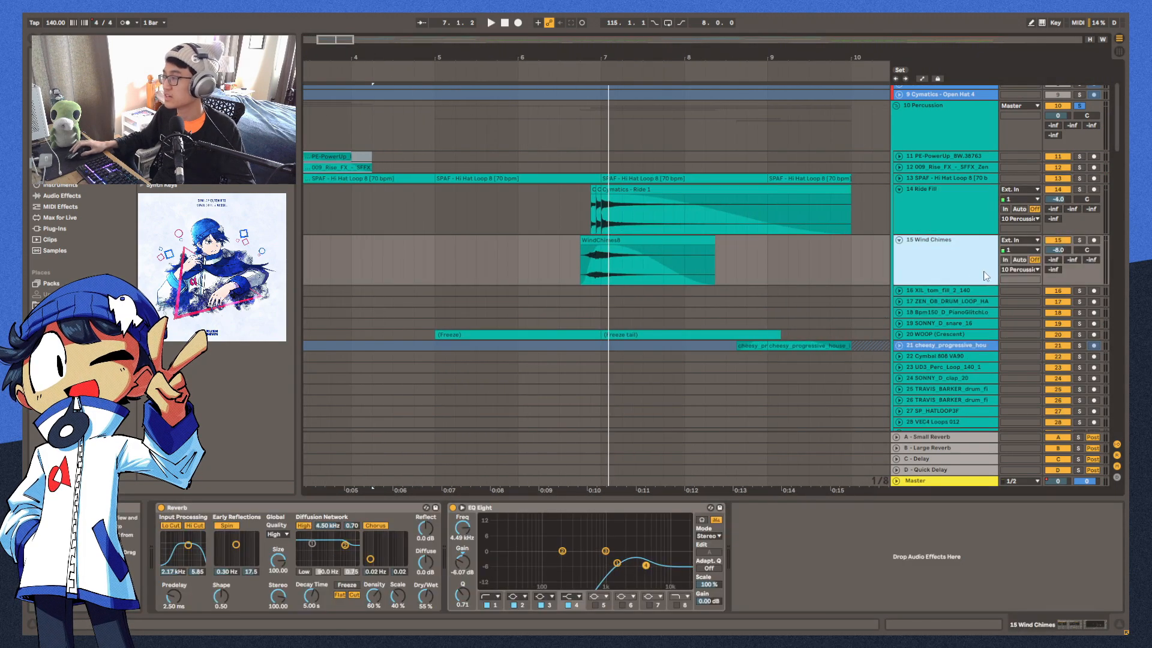
Solo the Ride Fill track along with Wind Chimes and play both from just before bar 7
left_click(958, 195, "shift")
left_click(1079, 189)
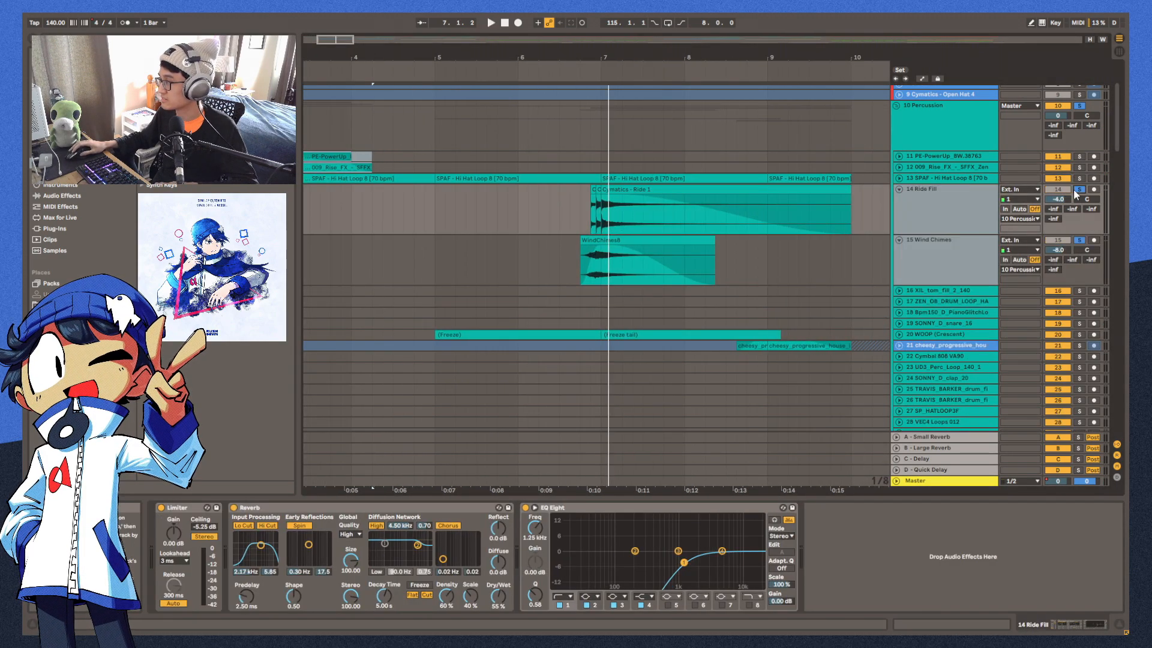
left_click(570, 204)
mouse_move(570, 57)
left_mouse_down()
mouse_move(456, 84)
mouse_move(450, 69)
left_mouse_up()
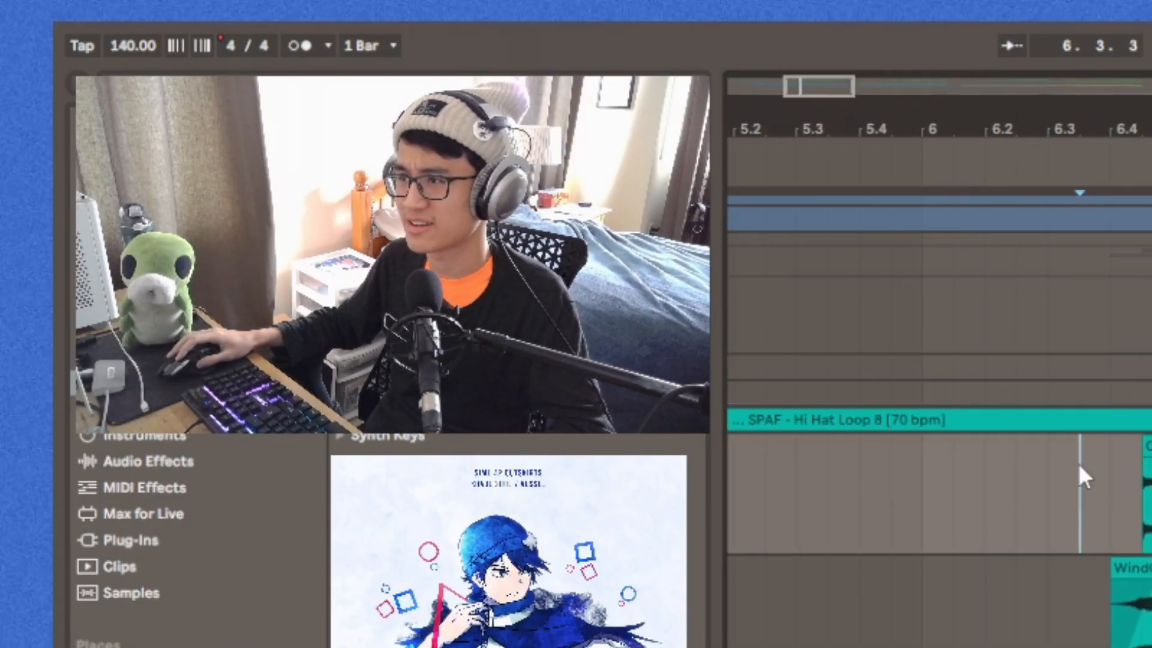
left_click(1102, 496)
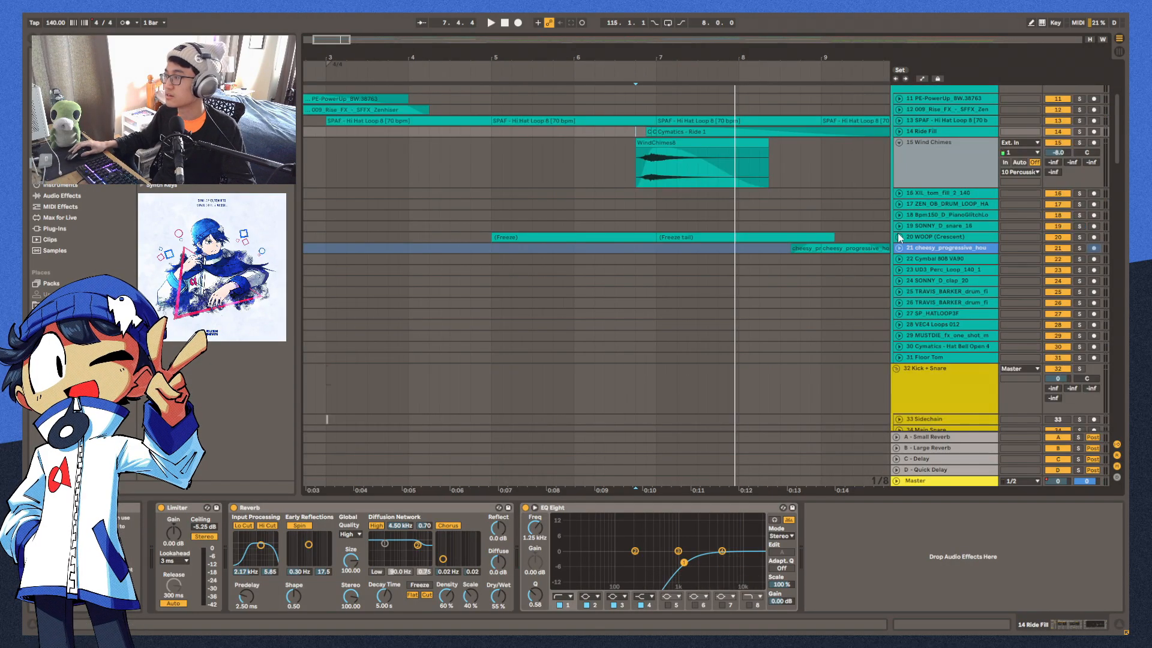
Unfold and solo the WOOP (Crescent) track, and play its frozen clip at bar 5
left_click(928, 236)
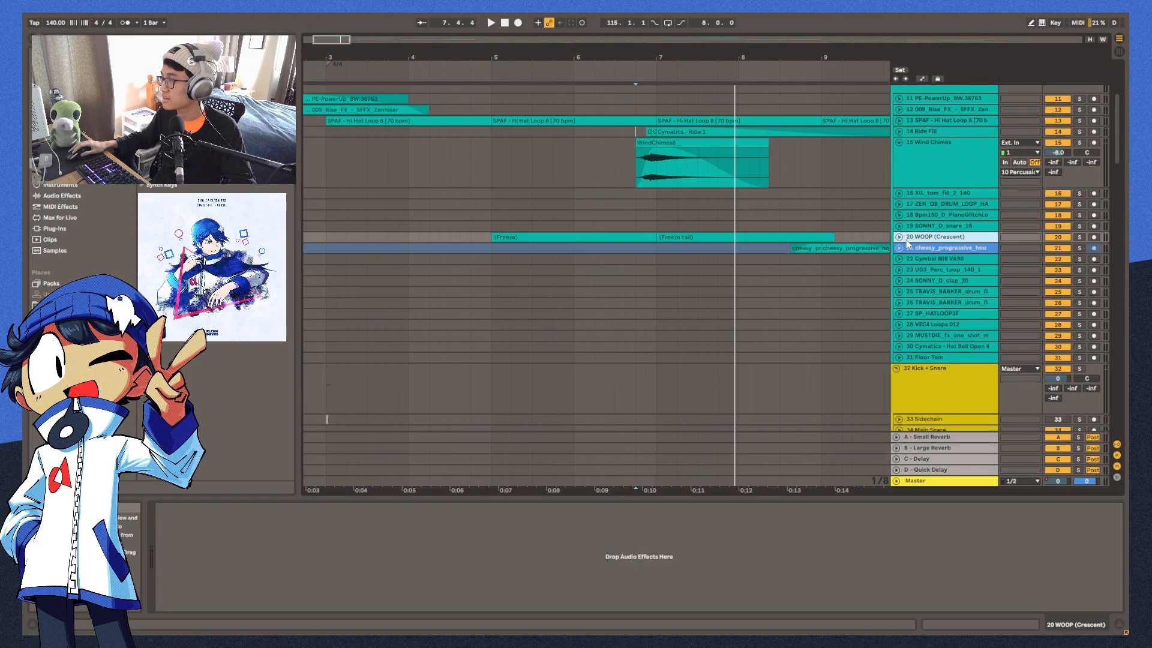
left_click(898, 236)
left_click(1078, 236)
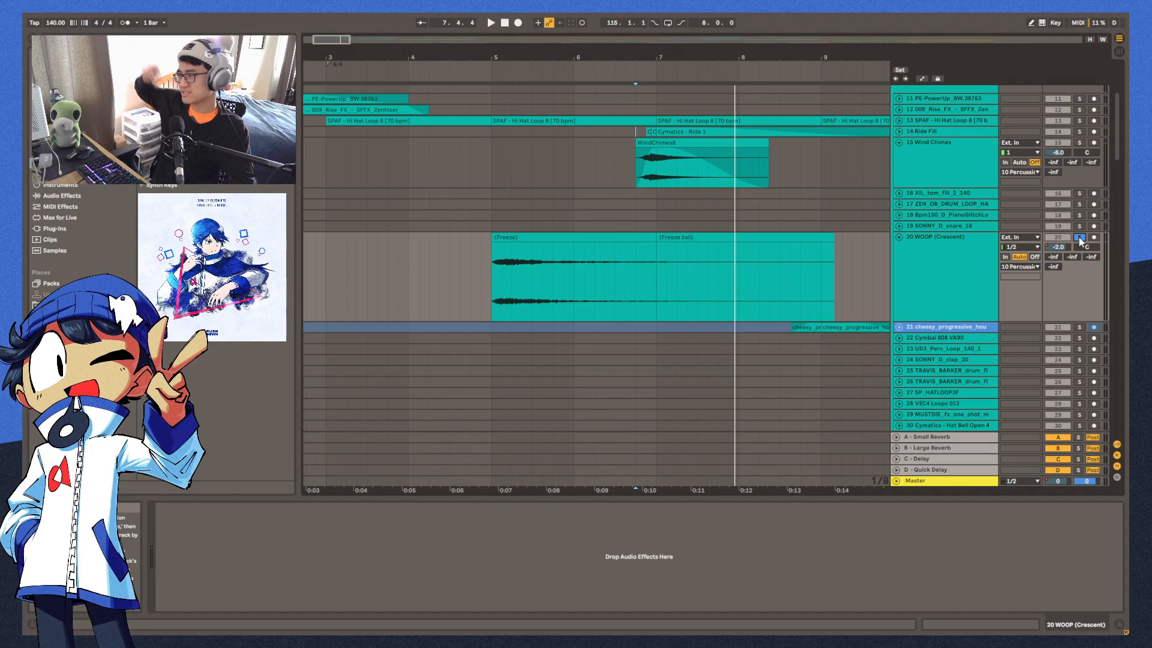
left_click(917, 285)
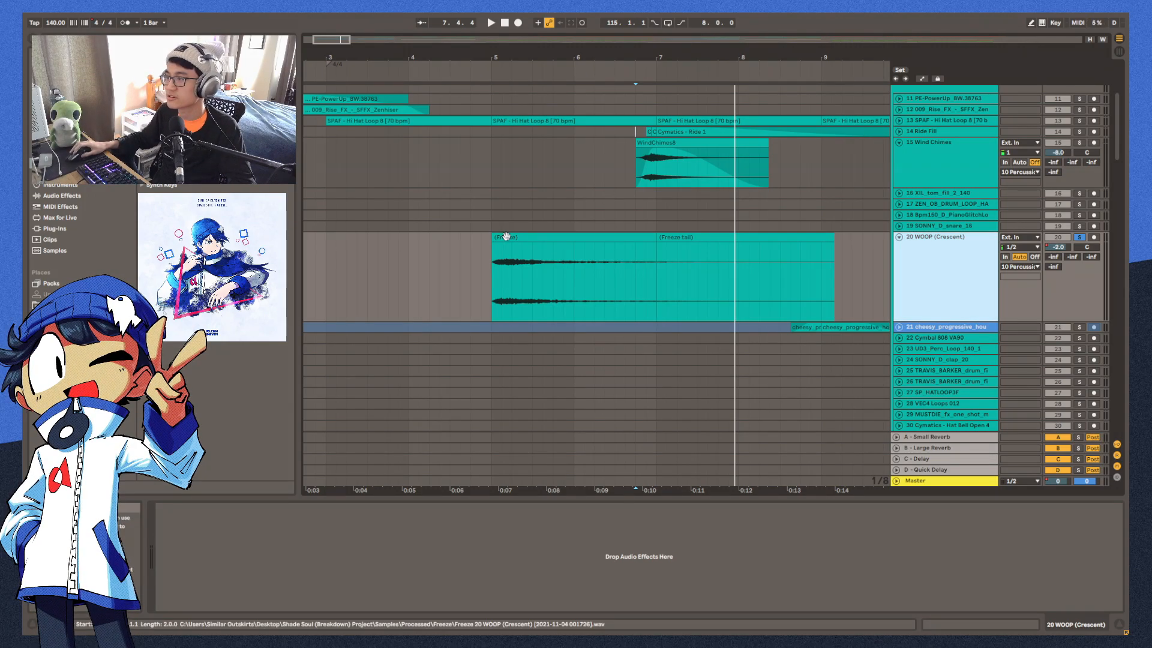
left_click(507, 236)
key("space")
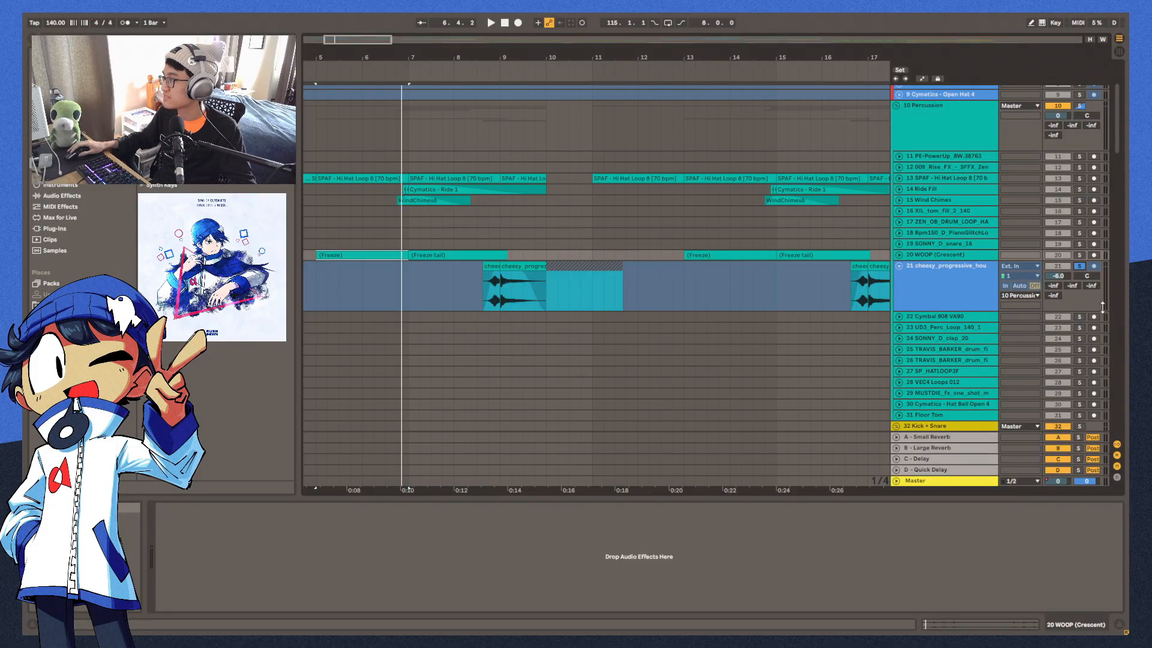
Enlarge the soloed cheesy_progressive_house track and play its reversed and forward impact clips around bar 9
left_click_drag(1103, 307, 1103, 384)
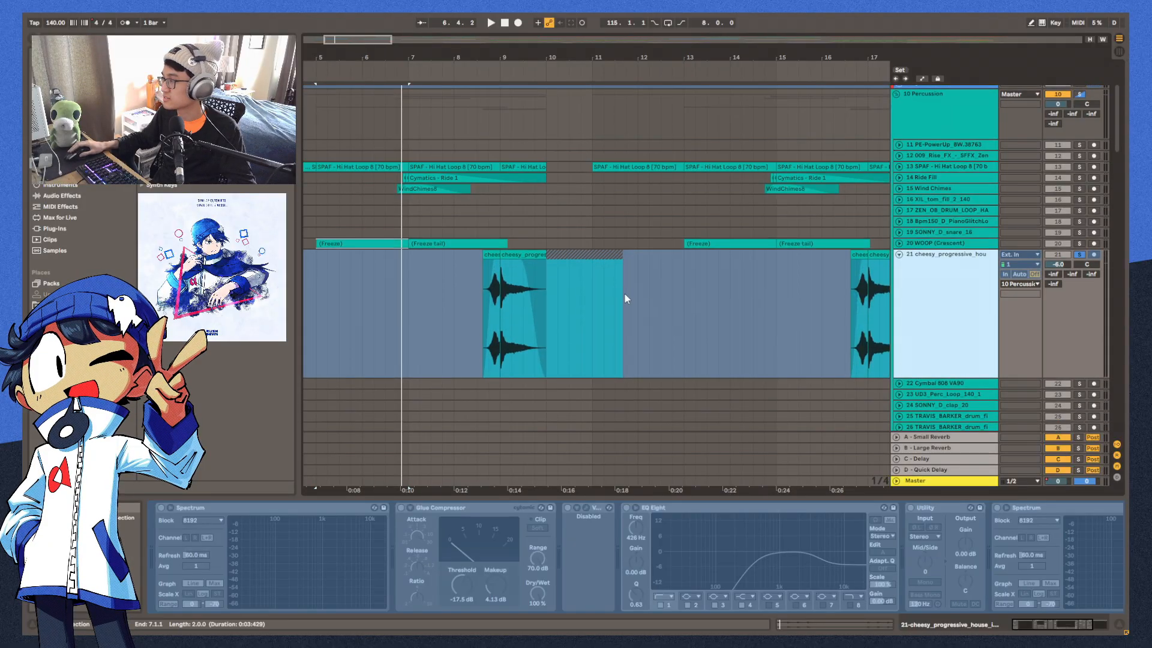
scroll(625, 298, "down", 2)
scroll(497, 282, "up", 5)
left_click(466, 212)
key("space")
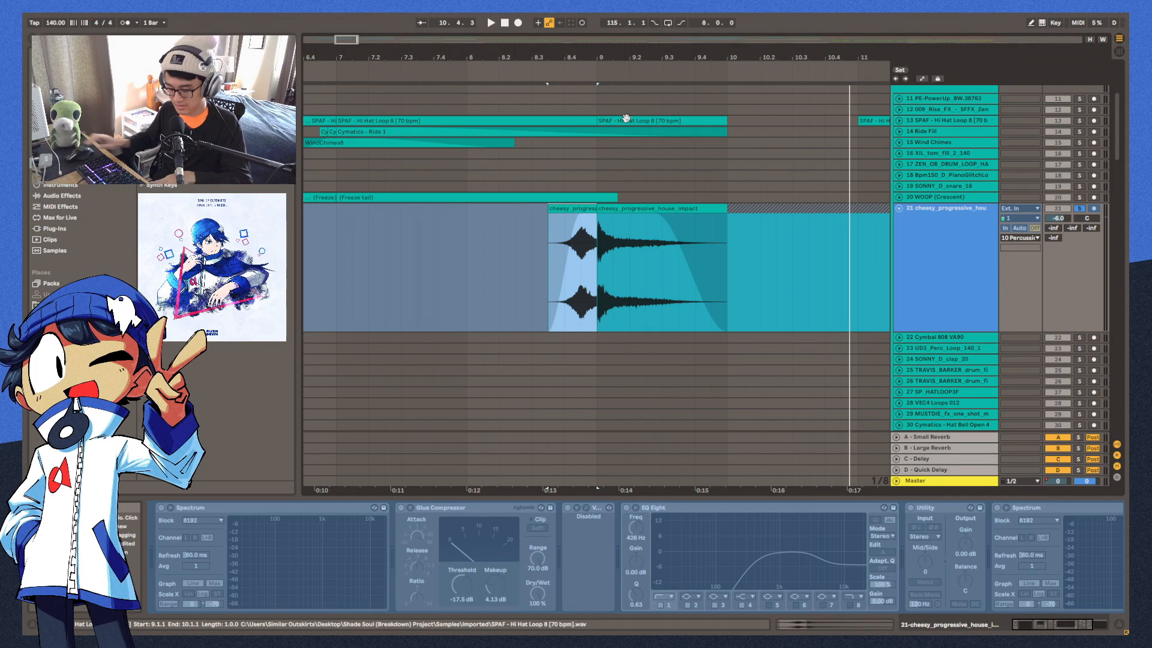
key("ctrl+f")
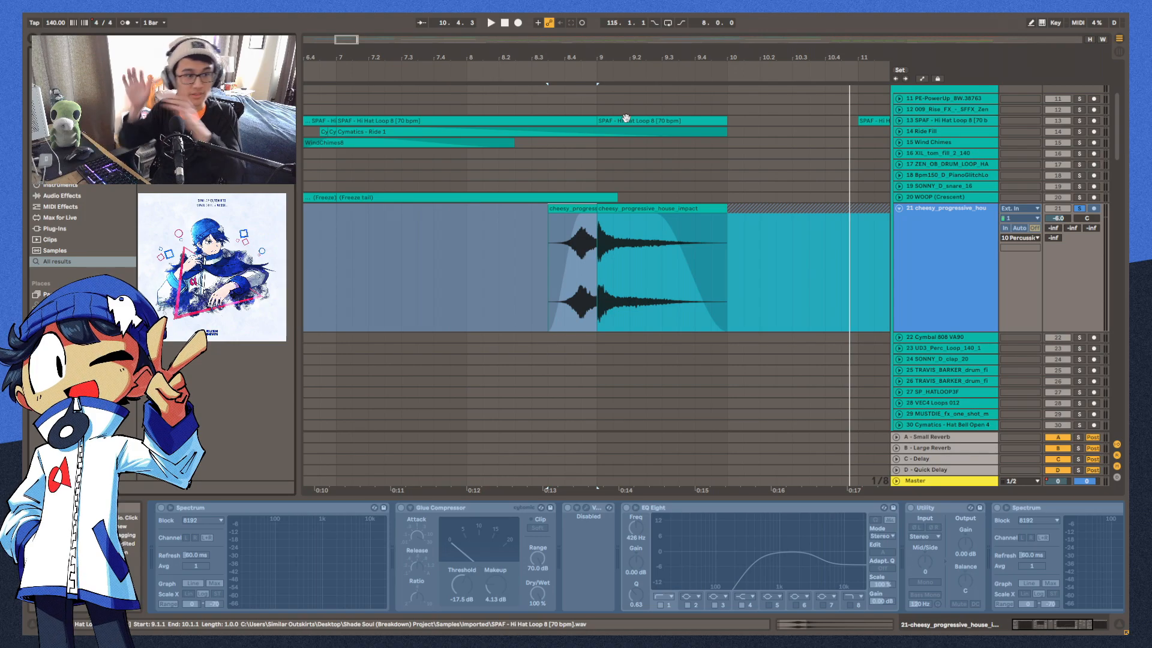
key("ctrl+alt+p")
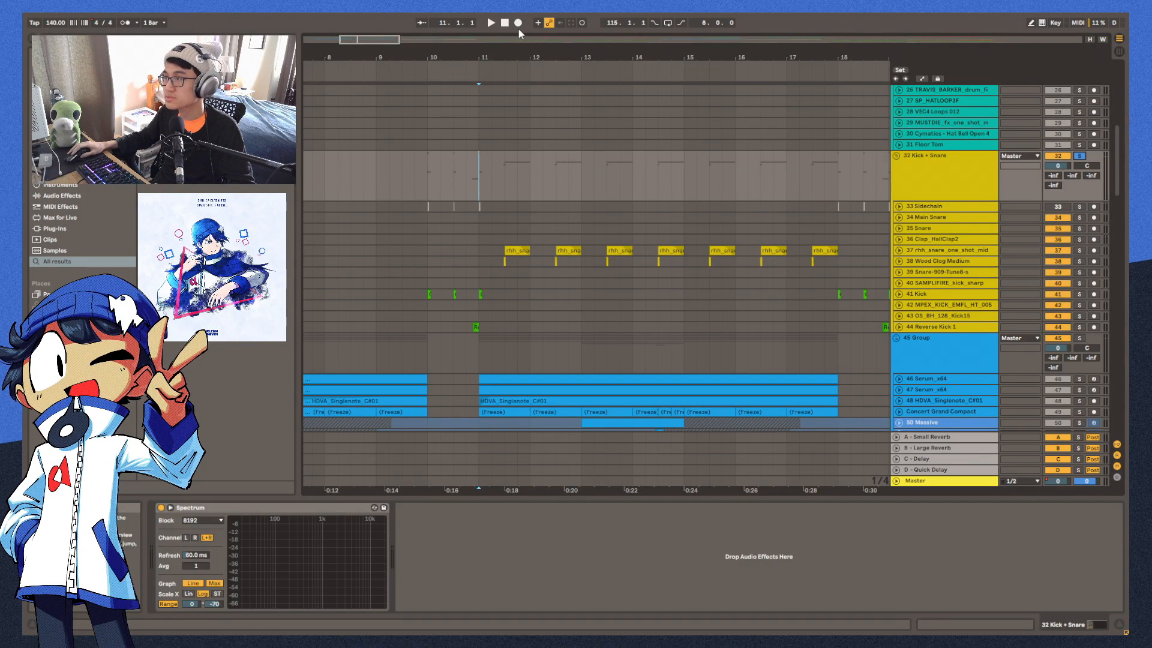
Play the Kick + Snare group from bar 11, and audition its rhh_snare_one_shot_mid_smack_thwak clip in solo
key("space")
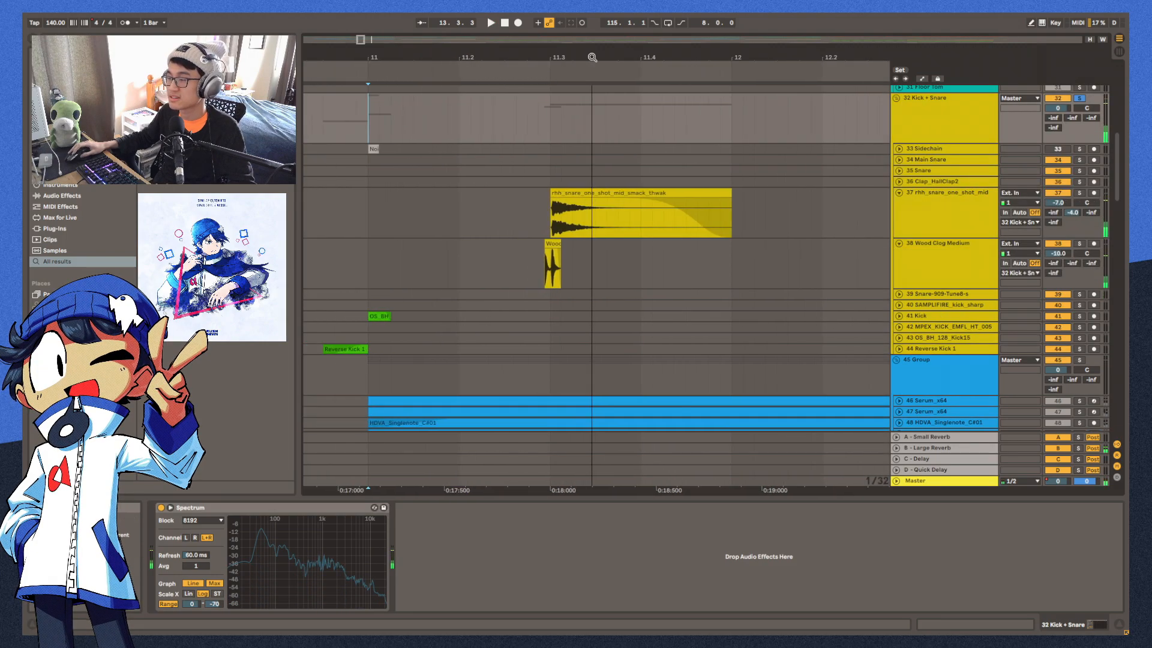
left_click_drag(593, 57, 592, 55)
left_click(1078, 192)
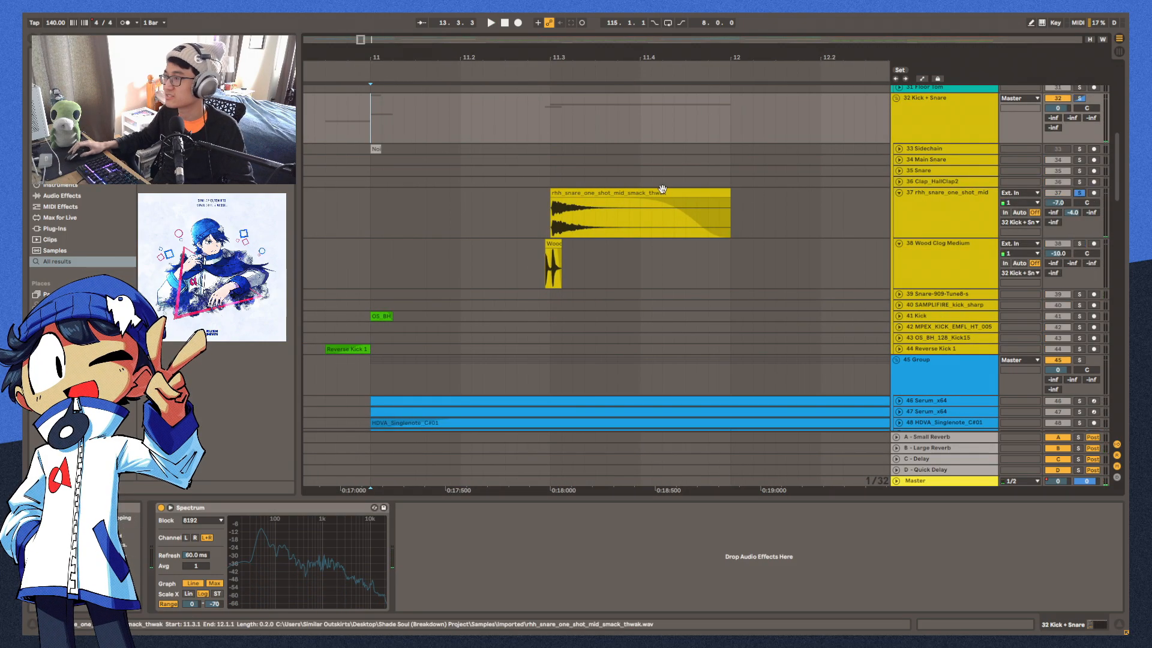
left_click(662, 191)
key("space")
key("space")
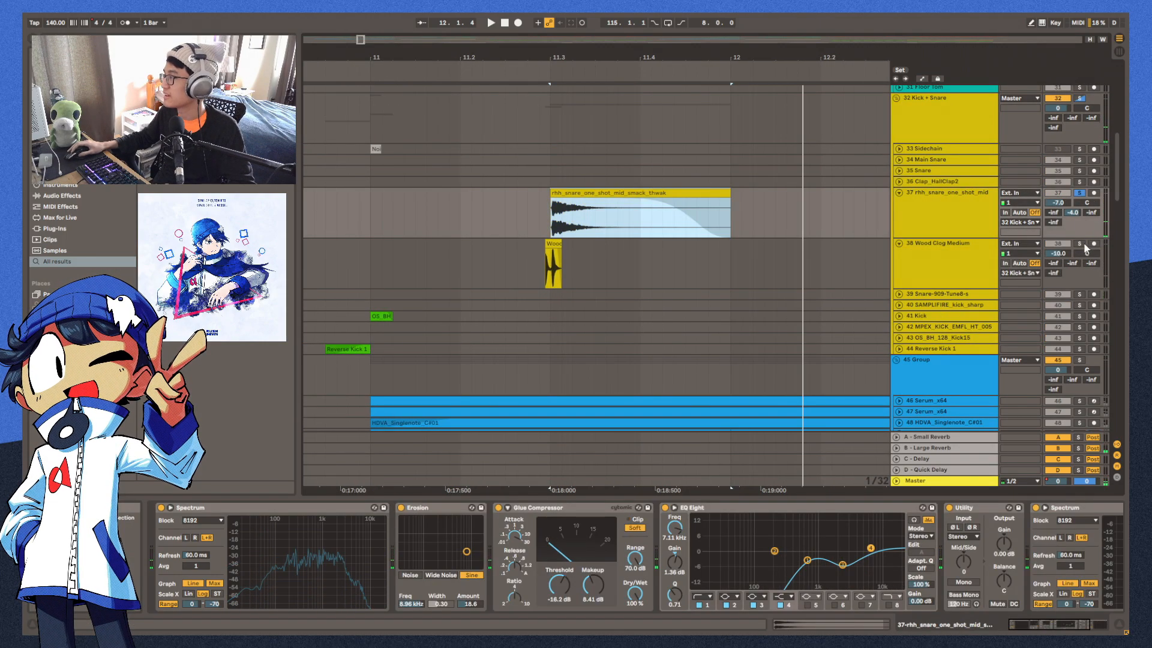
Solo the Wood Clog Medium track and play its short clip just before beat 11.3
left_click(1080, 243)
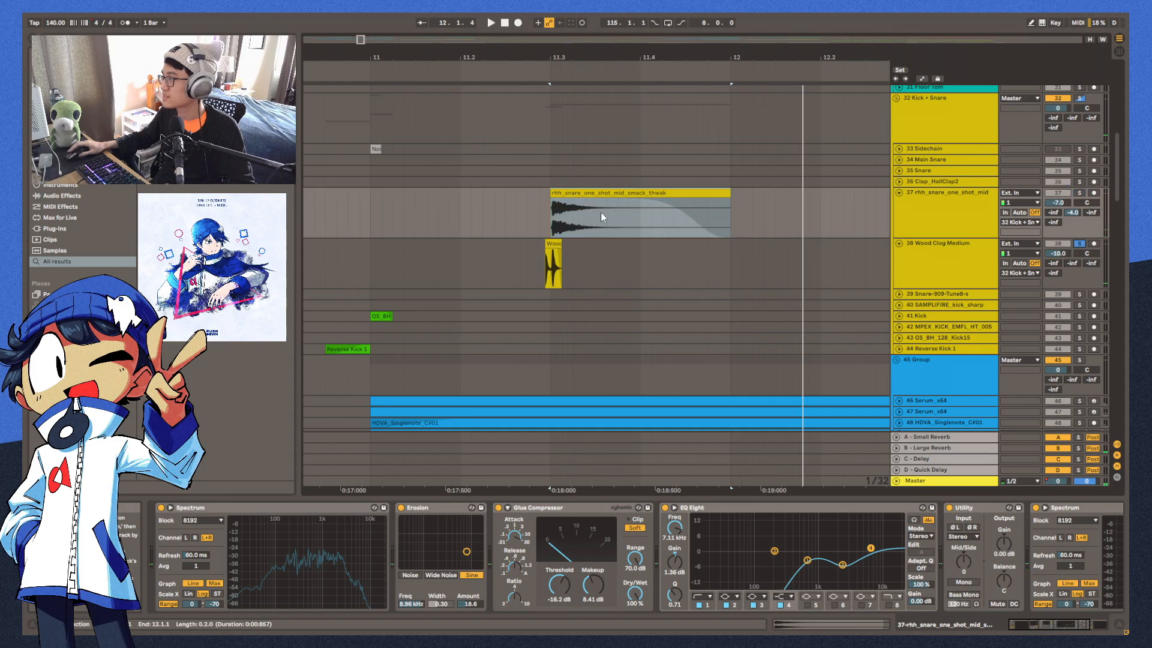
scroll(613, 209, "down", 1)
left_click_drag(548, 57, 547, 91)
scroll(557, 198, "up", 2)
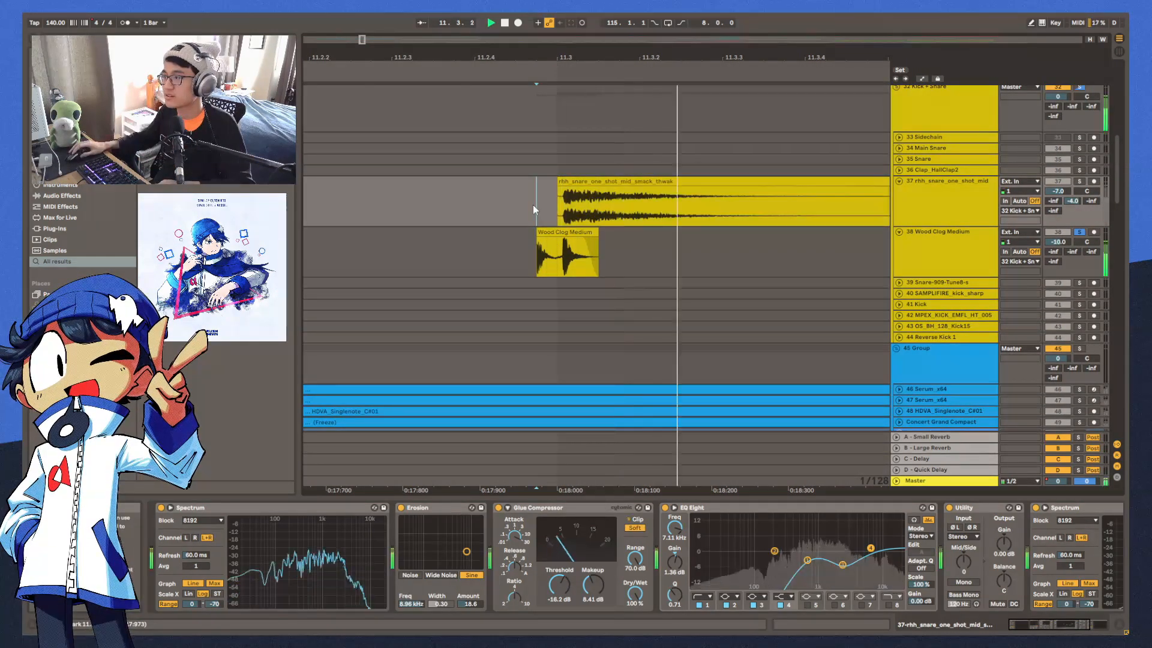
Play the arpeggio MIDI clip of the first Serum_x64 track (46) in solo, and open its Serum plug-in
scroll(532, 204, "up", 2)
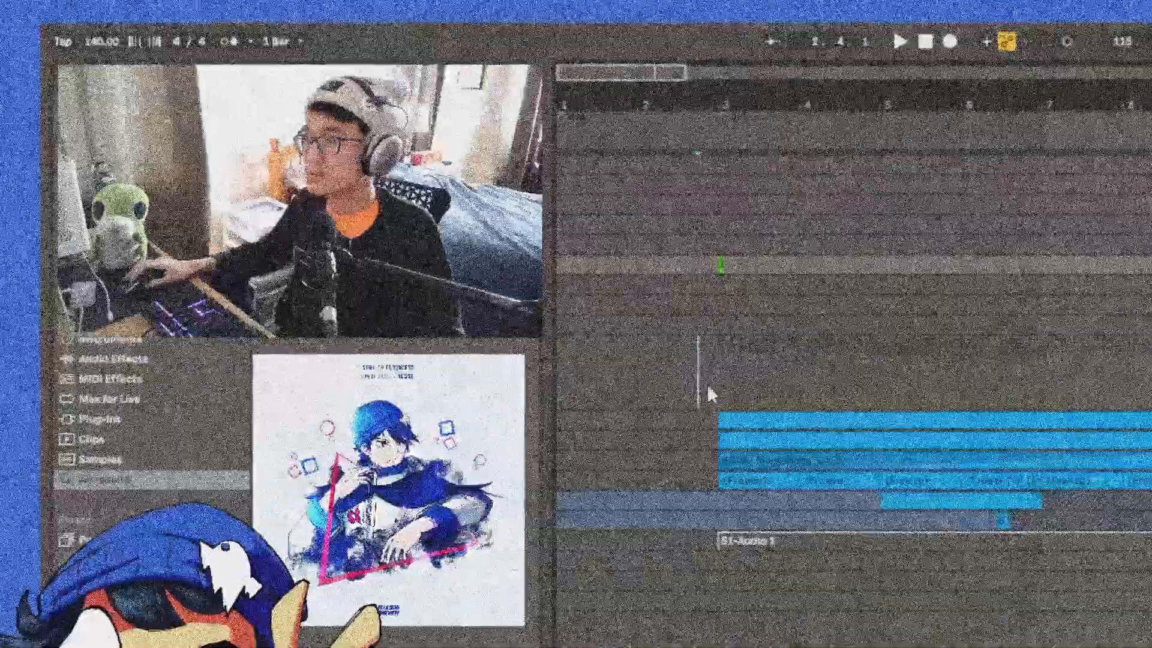
left_click(719, 387)
left_click(1078, 188)
left_click(950, 218)
key("space")
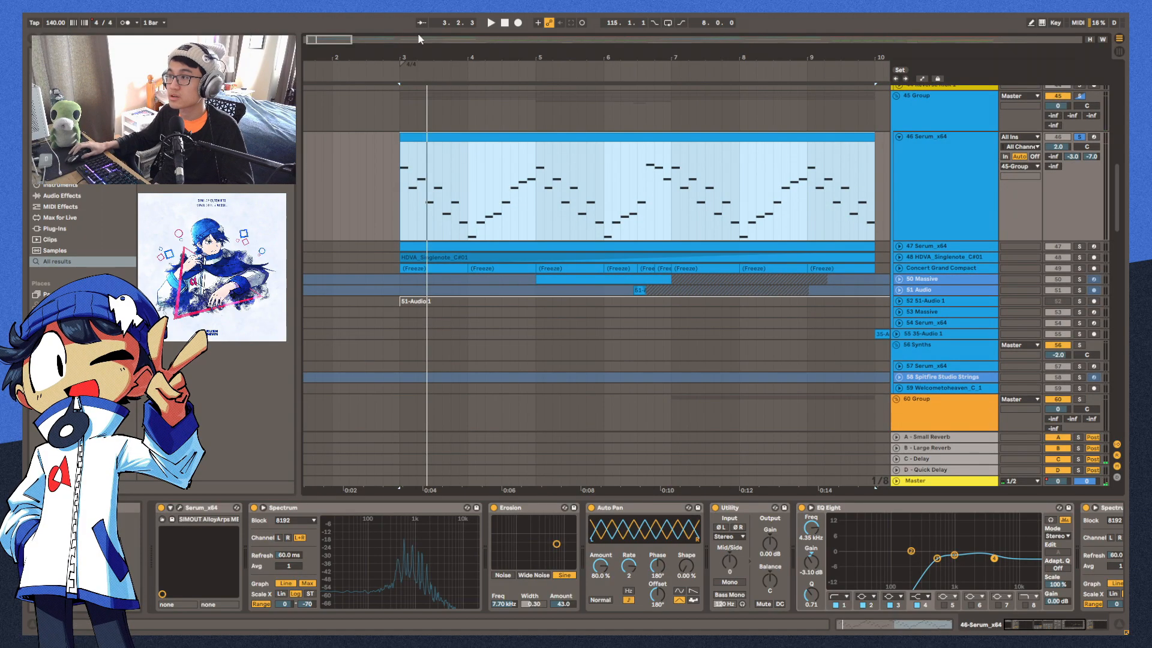
left_click_drag(426, 57, 394, 51)
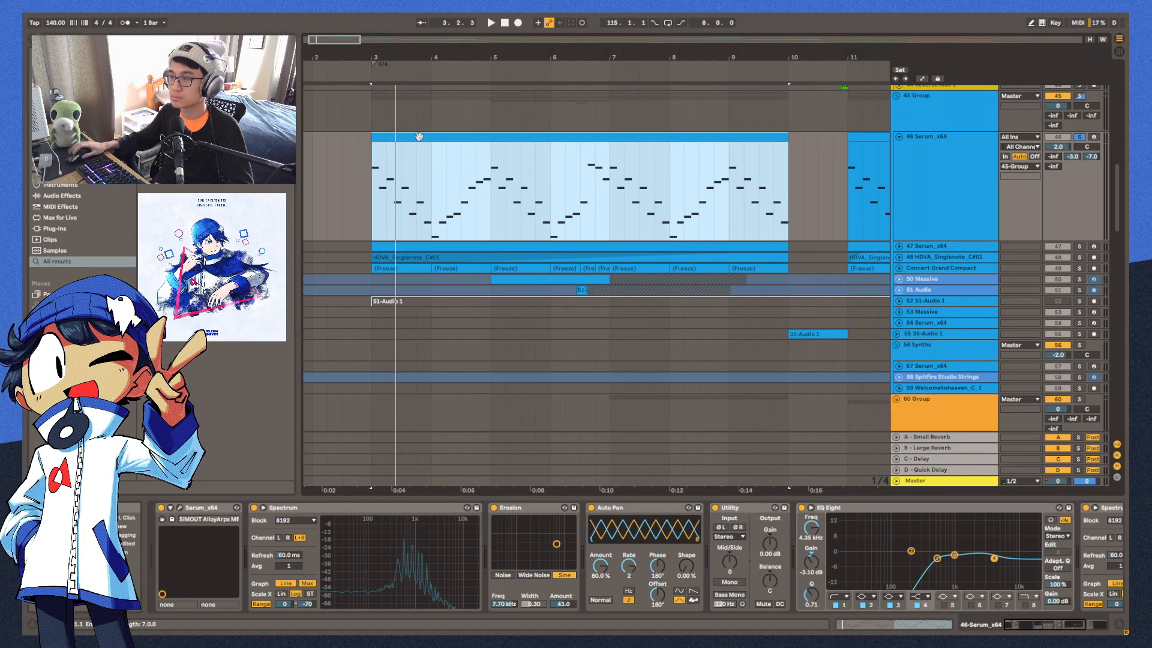
key("space")
left_click(172, 509)
left_click(178, 508)
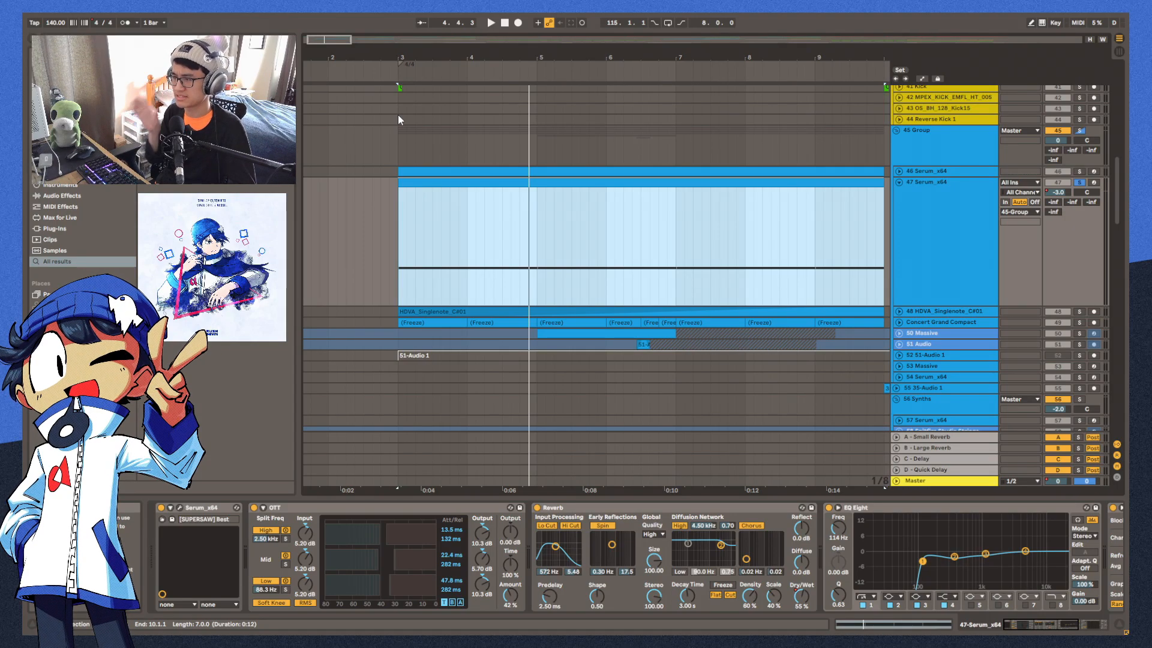
Play the sustained-note clip of the soloed second Serum_x64 track (47) from bar 3
left_click(402, 112)
key("space")
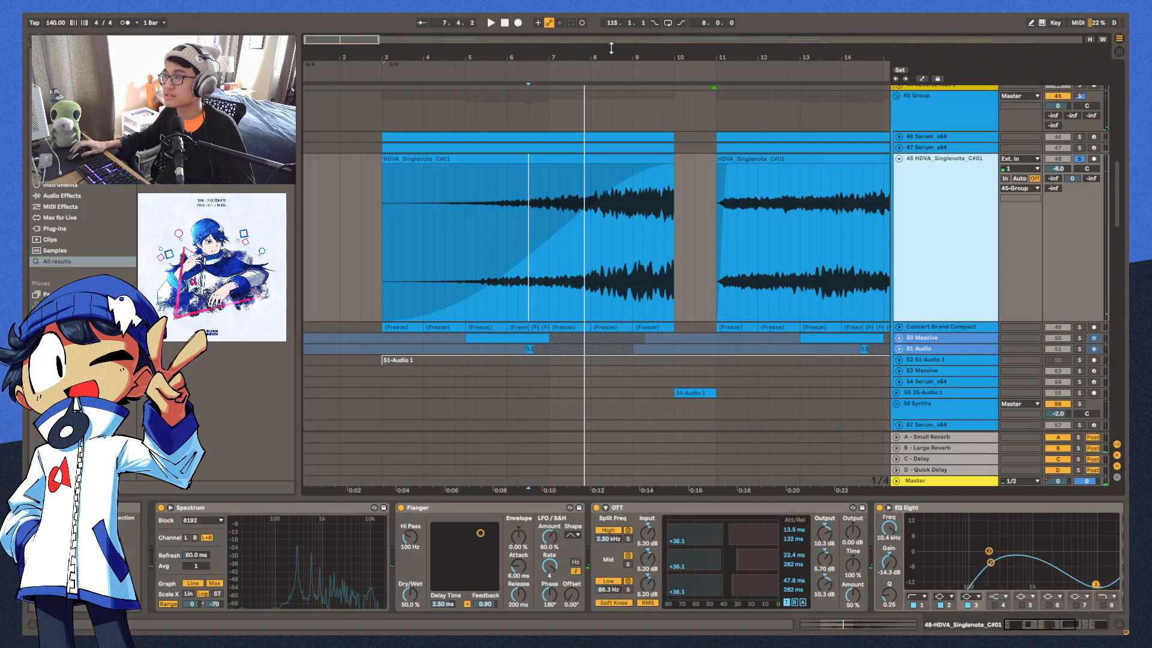
left_click_drag(612, 49, 590, 53)
Enlarge the soloed Concert Grand Compact track and play its frozen piano clips from bar 3
left_click(563, 253)
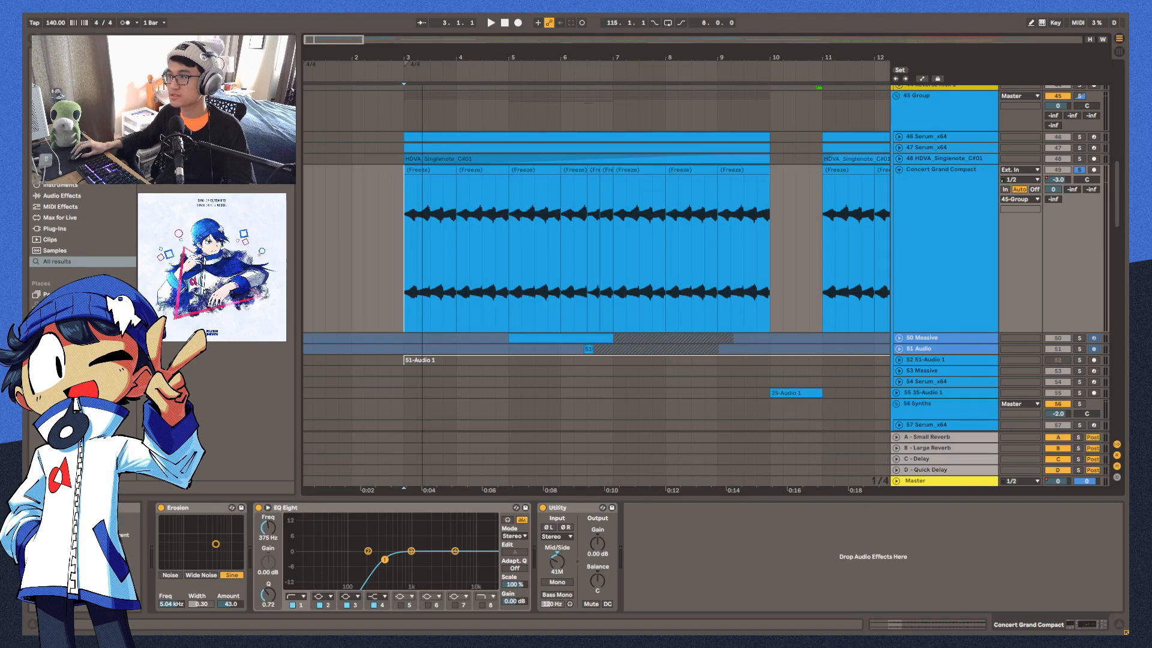
scroll(423, 248, "up", 1)
scroll(526, 245, "up", 2)
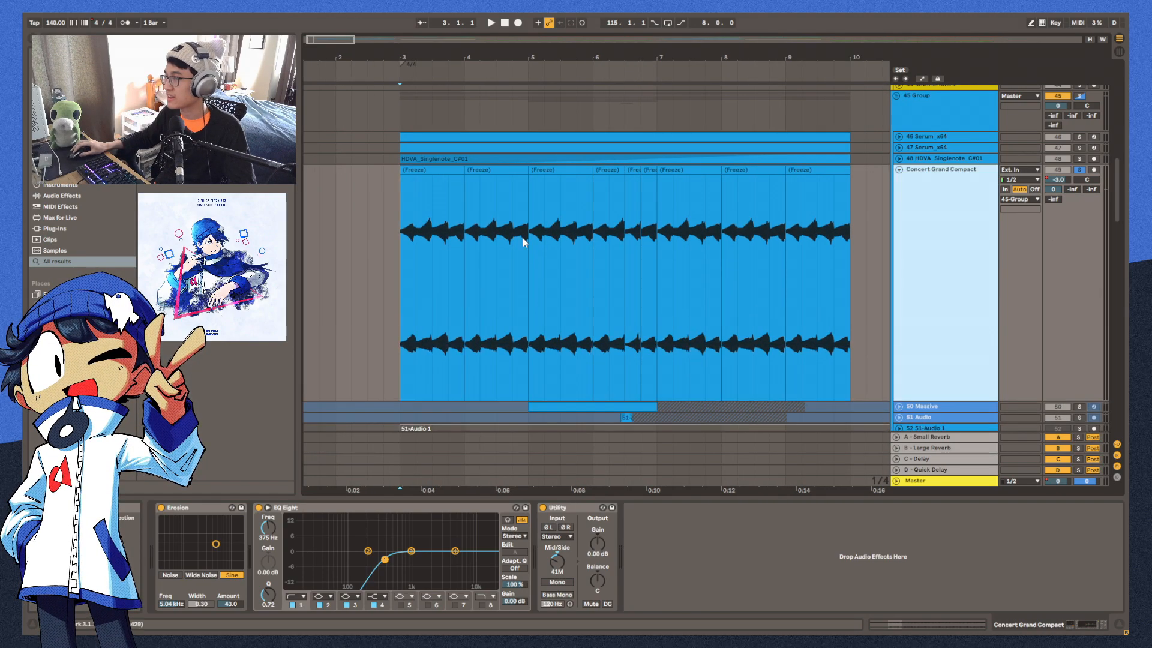
key("space")
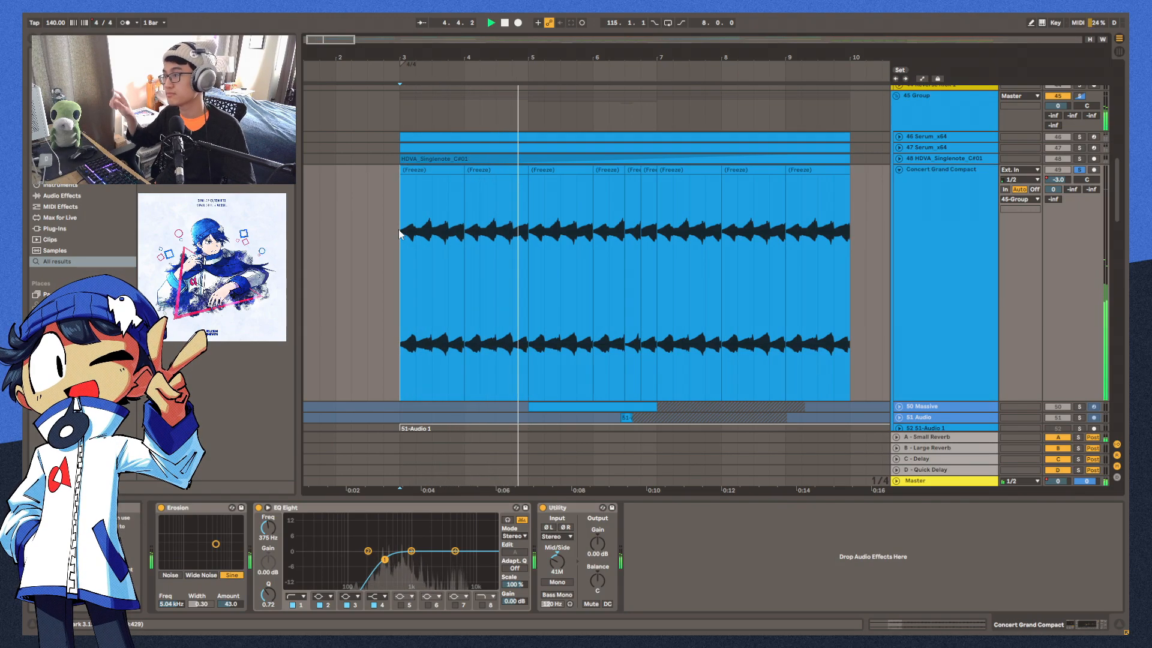
key("space")
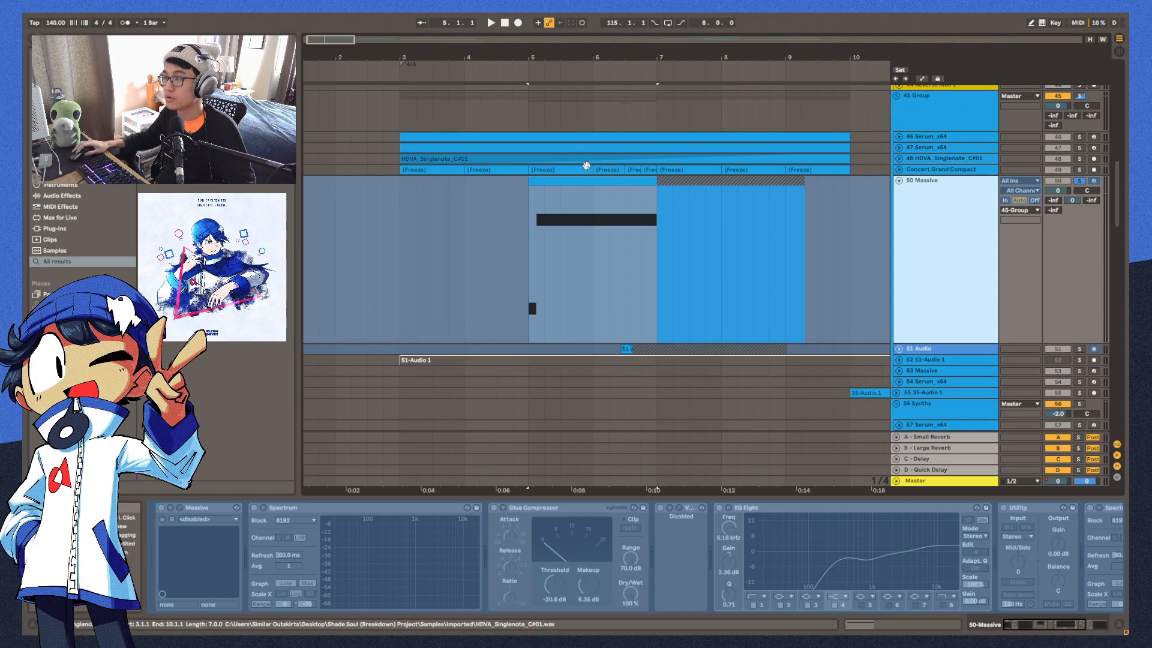
Enlarge and solo the 51-Audio 1 track (52), and play its recorded clip from bar 3
left_click(585, 178)
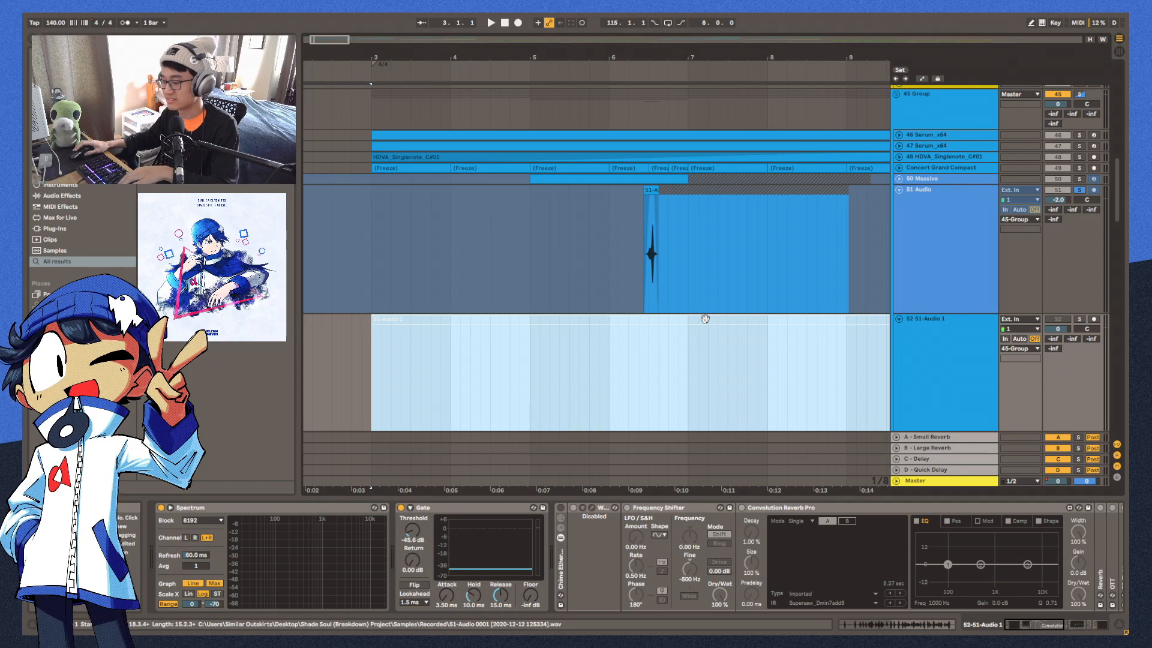
scroll(703, 321, "down", 2)
scroll(691, 315, "down", 2)
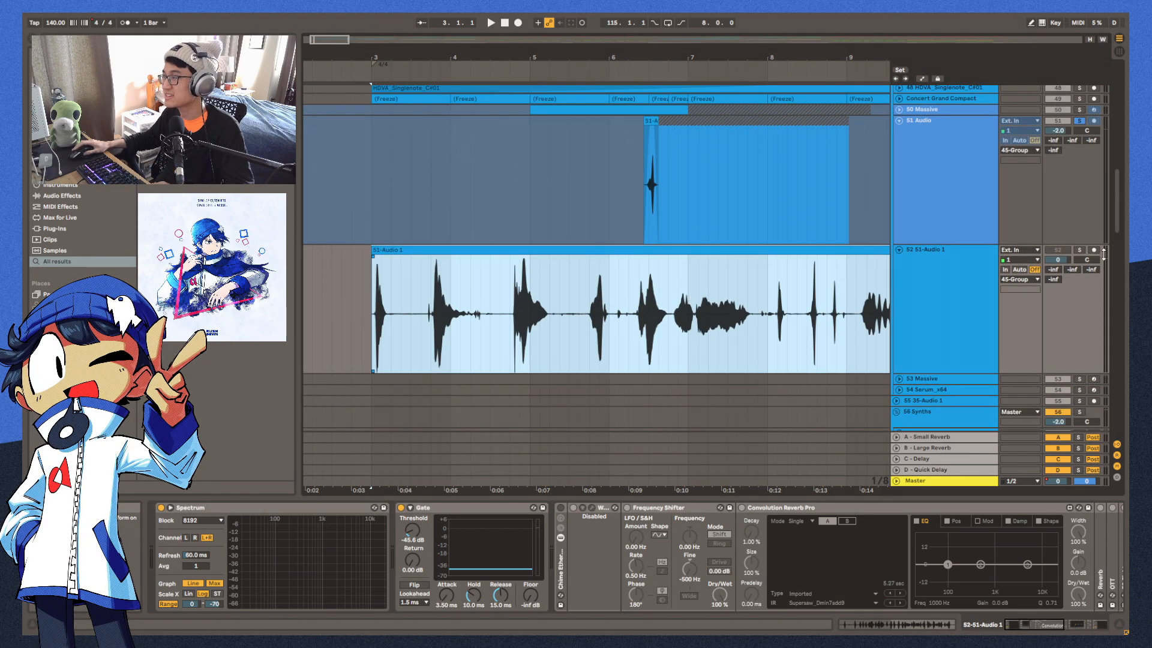
left_click(1079, 249)
scroll(700, 110, "up", 2)
left_click_drag(589, 51, 589, 18)
scroll(359, 234, "down", 2)
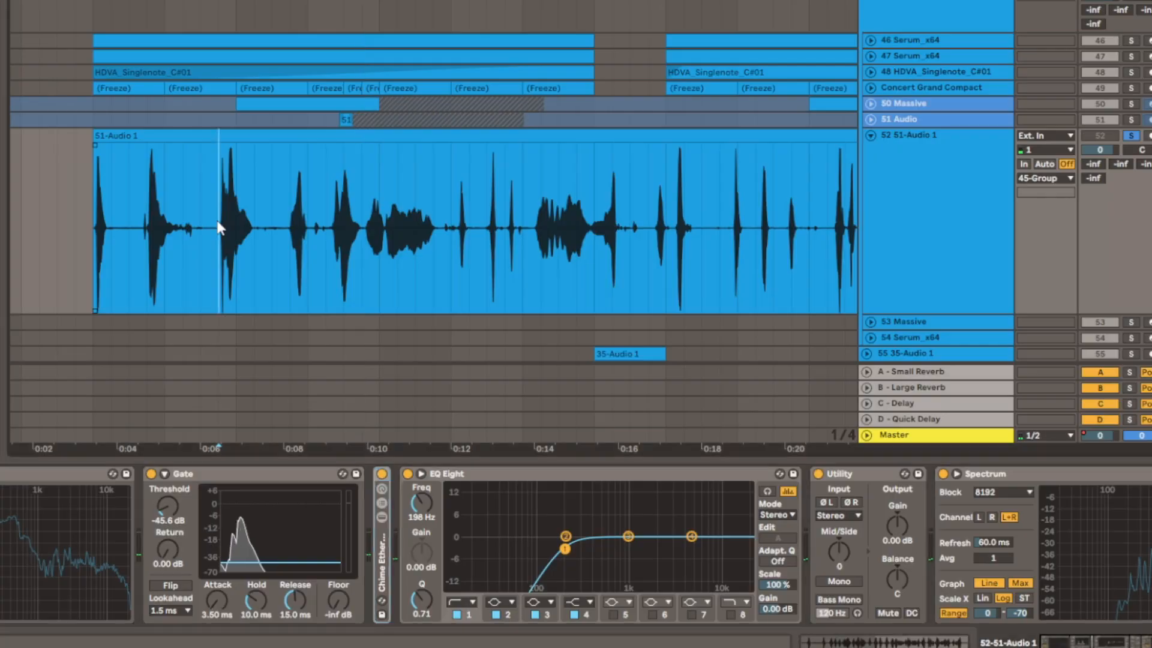
key("space")
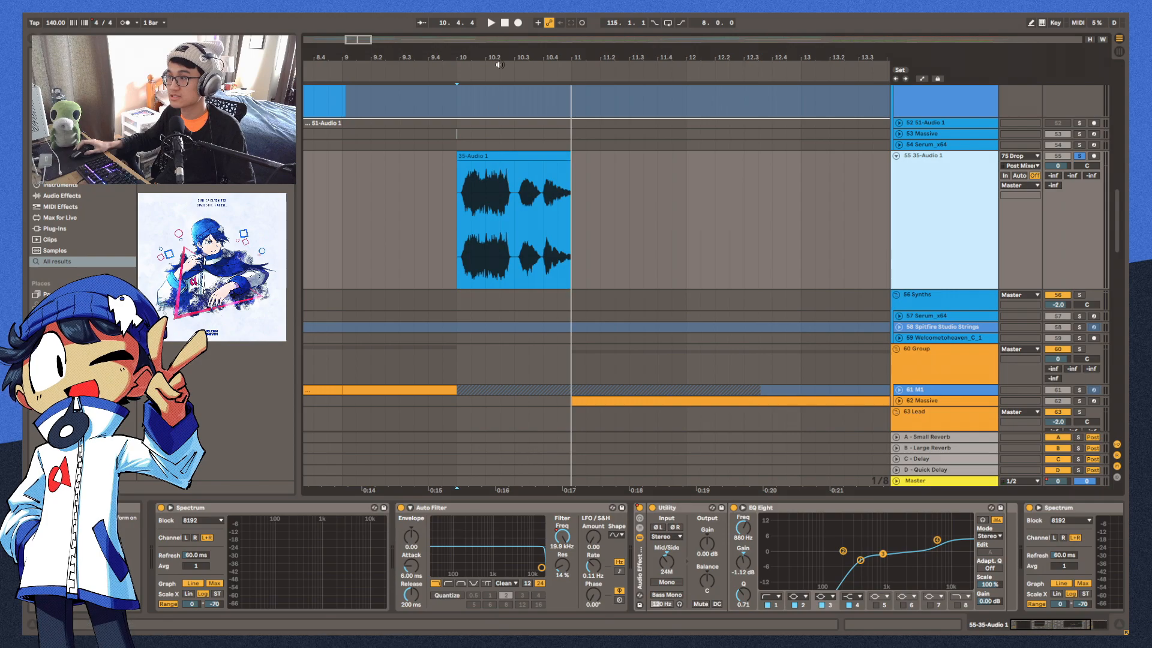
Unfold and solo the 35-Audio 1 track (55) to audition its clip at bar 10
left_click_drag(498, 65, 516, 150)
scroll(517, 149, "up", 2)
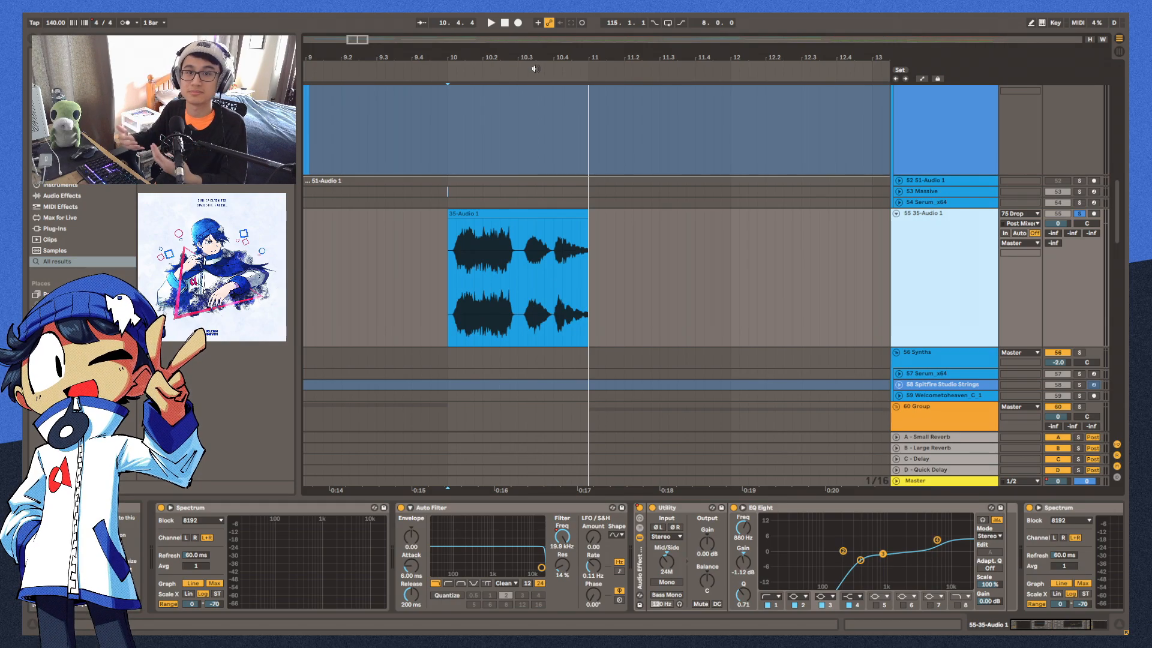
Display the Auto Filter frequency automation on the 35-Audio 1 track (55) and play its clip from just before bar 10
left_click(573, 389)
key("a")
right_click(560, 539)
left_click(636, 290)
left_click_drag(553, 54, 552, 37)
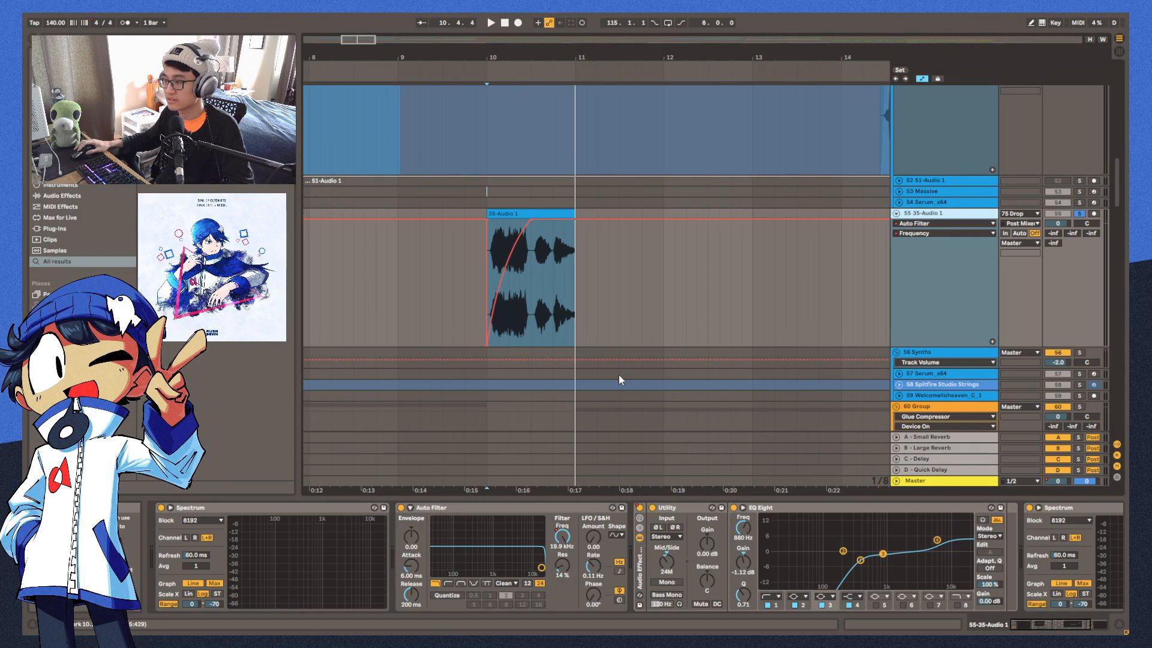
left_click(465, 273)
key("space")
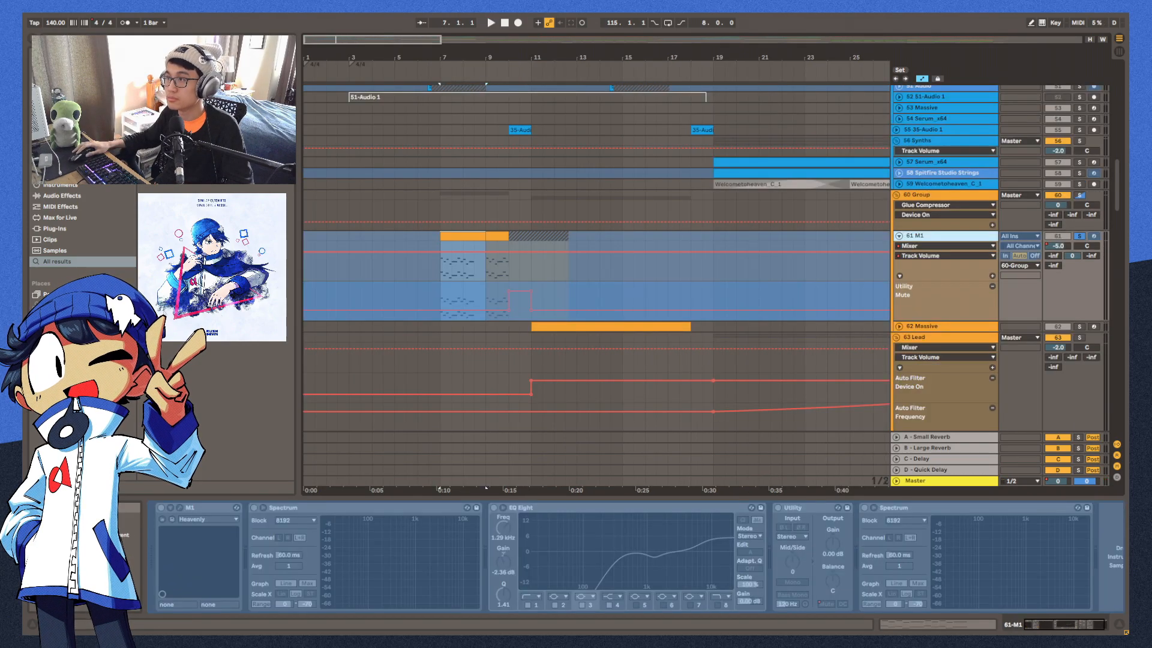
Enlarge the soloed M1 track (61), check its Korg M1 plug-in window, and play its clip from bar 7
left_click_drag(431, 58, 487, 112)
left_click_drag(1057, 319, 1058, 362)
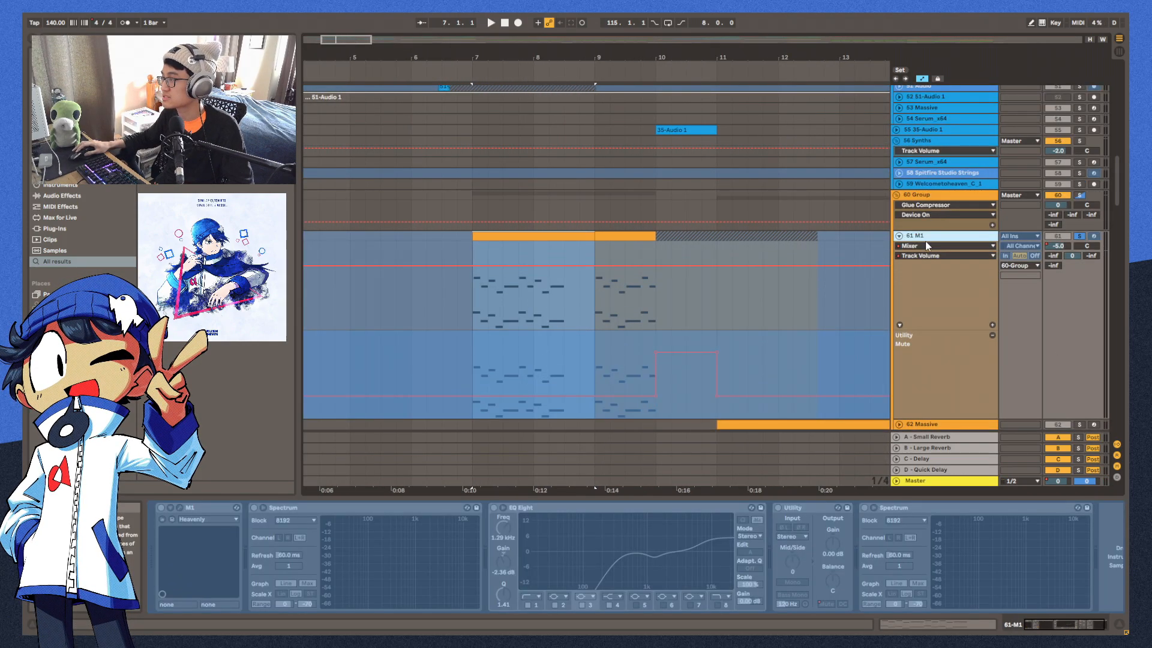
key("ctrl+alt+p")
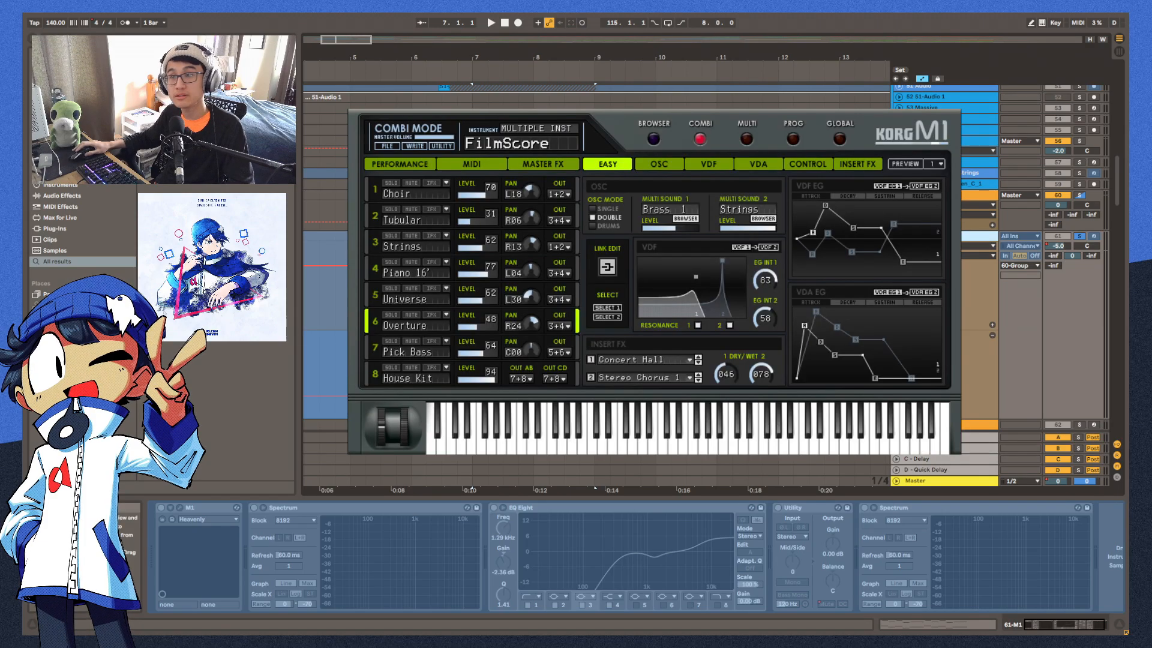
key("ctrl+alt+p")
key("space")
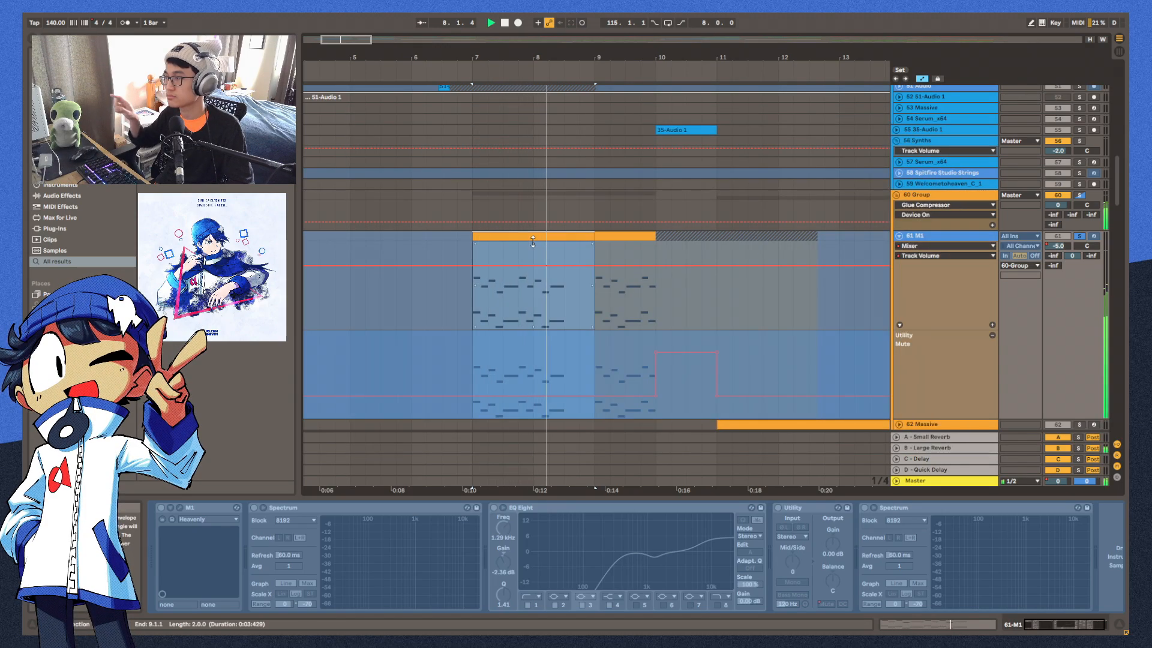
Play the soloed 62 Massive clip from bar 11 and bring its Massive synth window into view
scroll(681, 265, "down", 1)
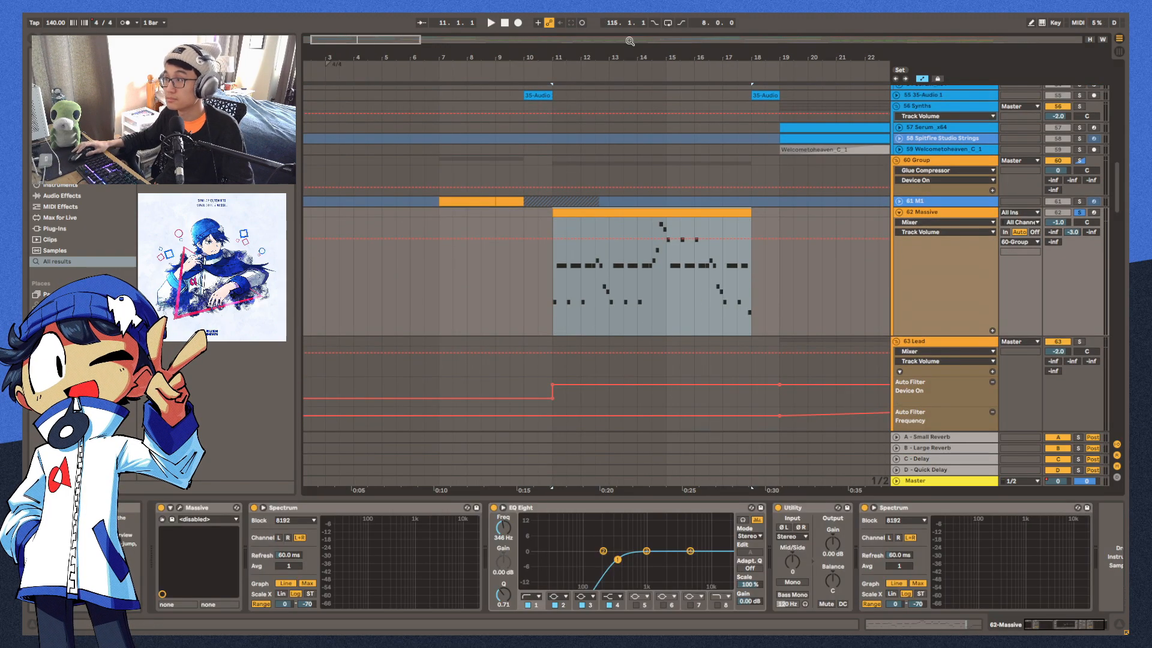
left_click_drag(629, 41, 583, 135)
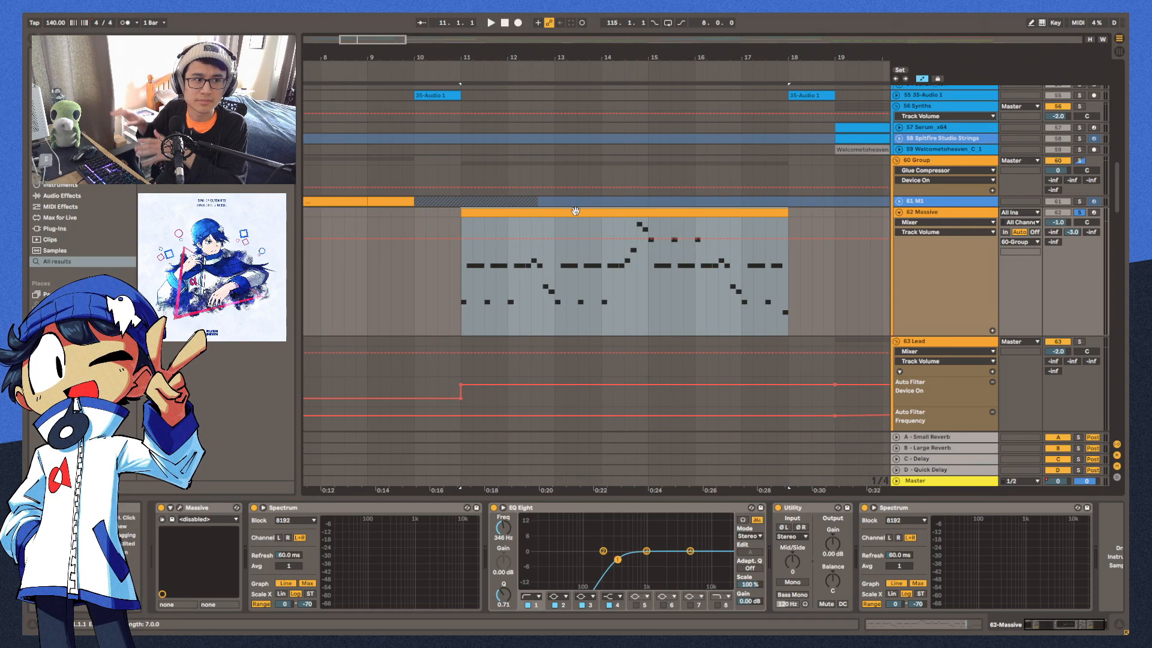
key("space")
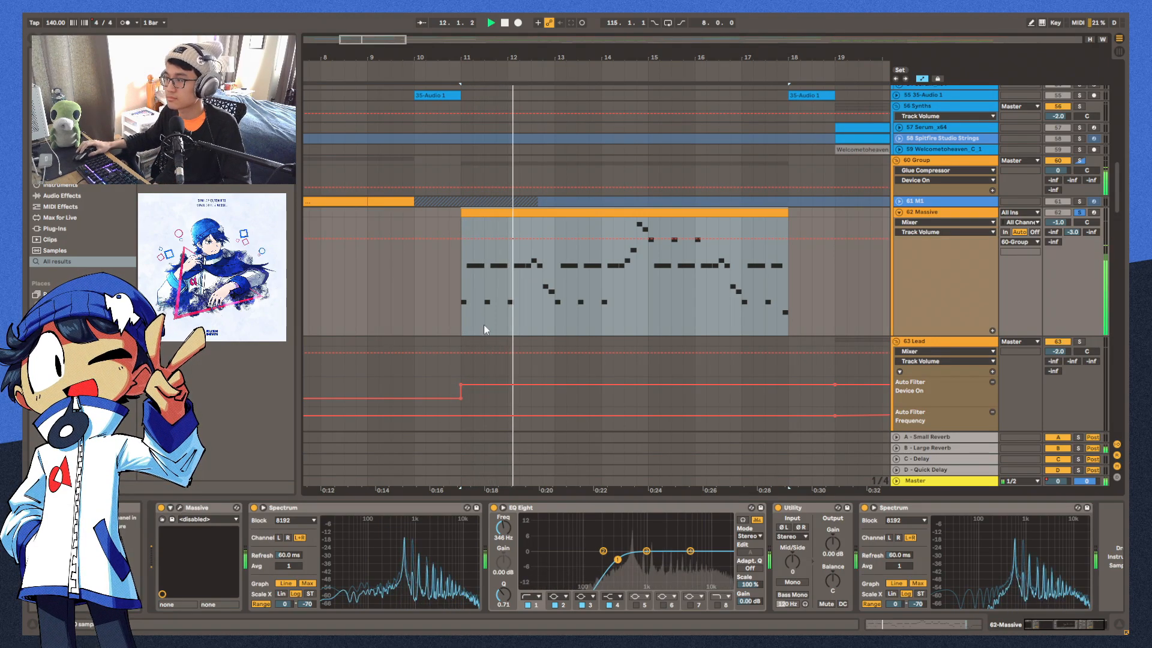
left_click_drag(644, 104, 409, 198)
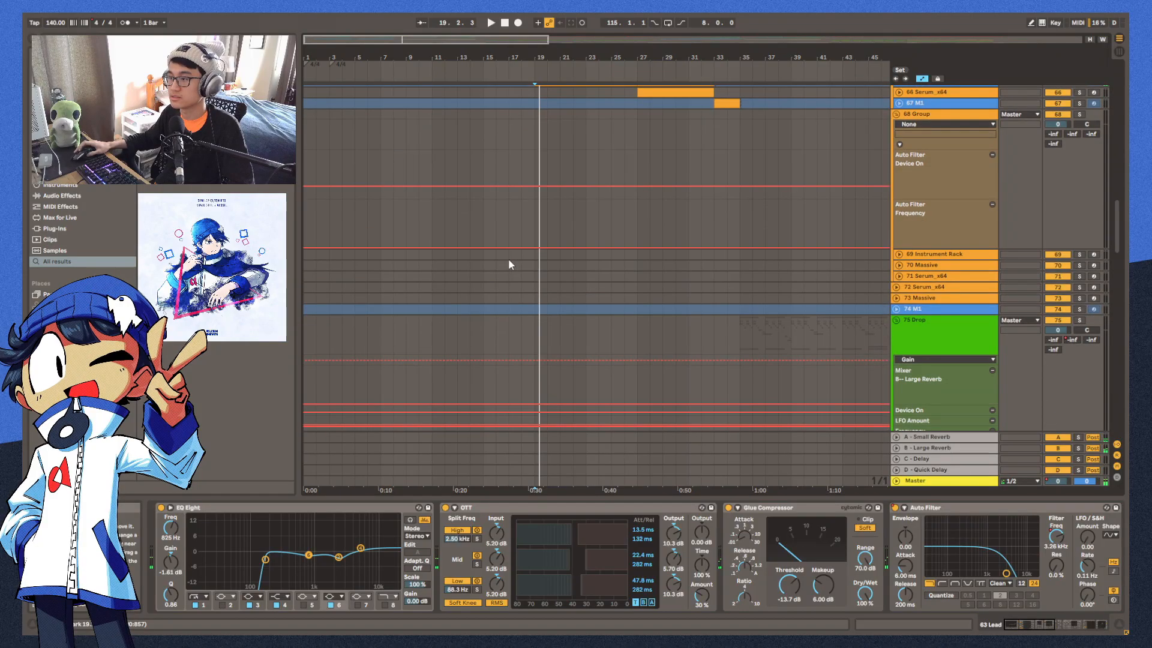
Find the soloed My Hip Sub track (116) in the Sub-Bass group and play its clip from bar 3
scroll(508, 259, "down", 10)
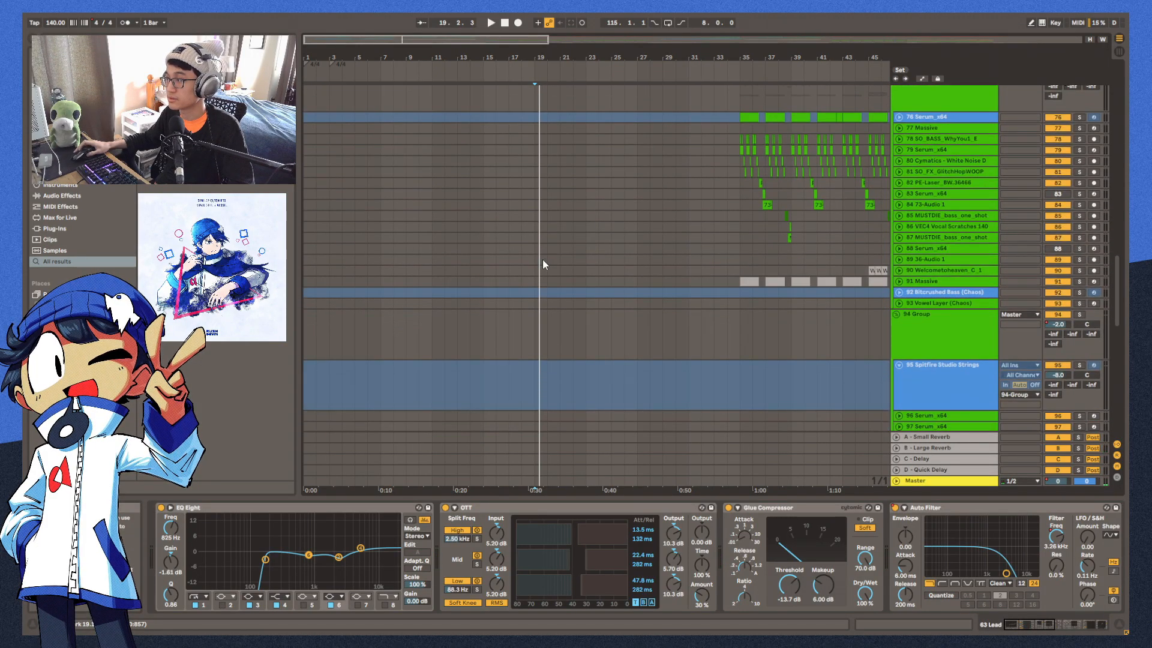
scroll(542, 266, "down", 5)
left_click_drag(425, 53, 425, 62)
scroll(455, 157, "down", 15)
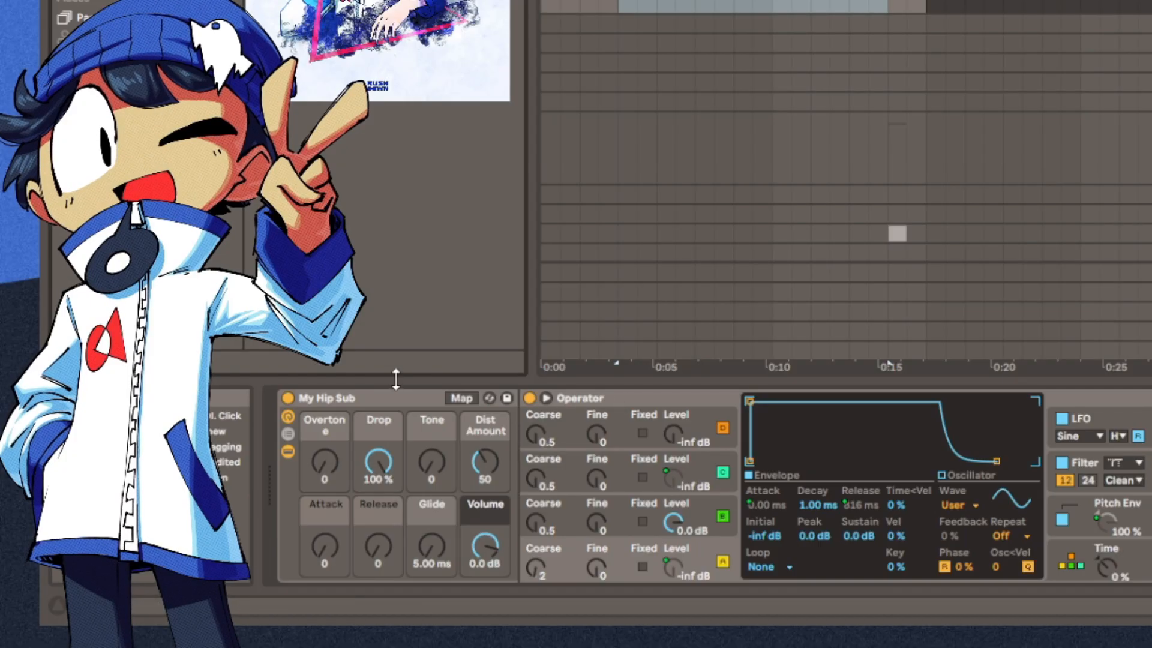
left_click(202, 509)
key("space")
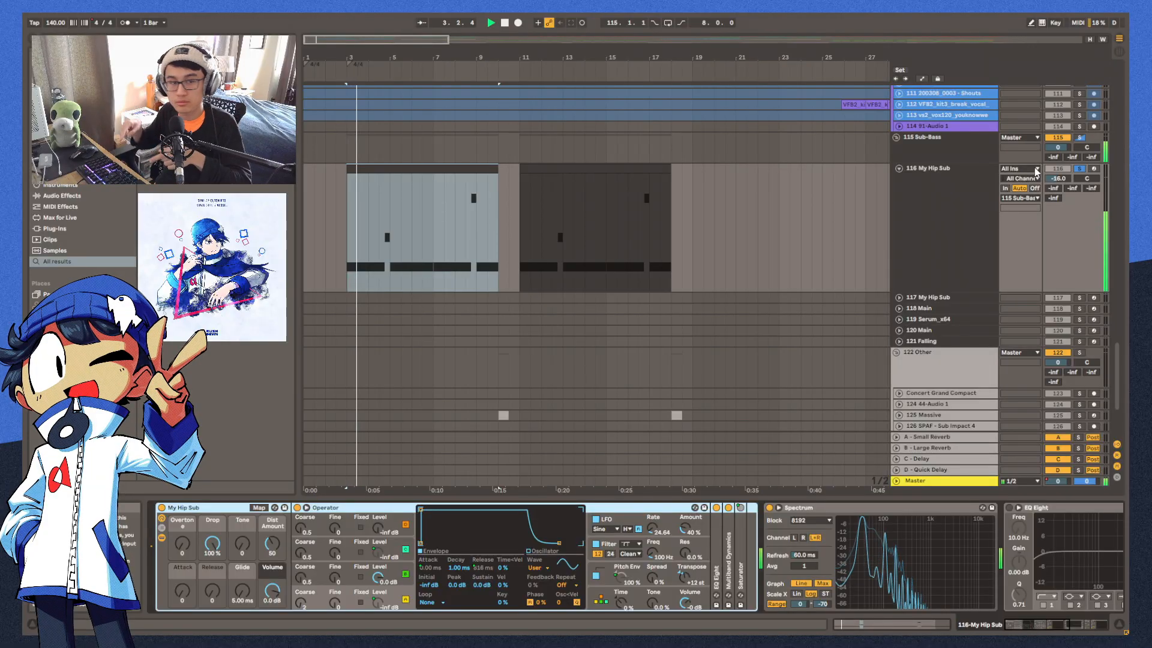
key("space")
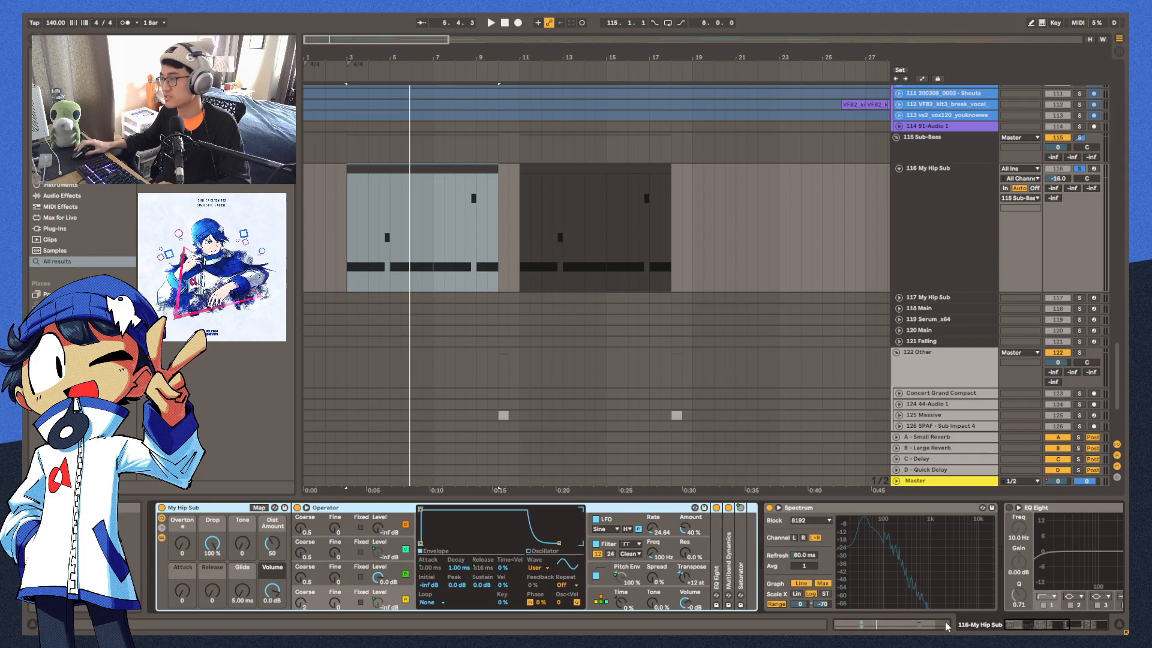
Expand the sub bass track's Spectrum display while playing from bar 3, and collapse it again
double_click(932, 585)
key("space")
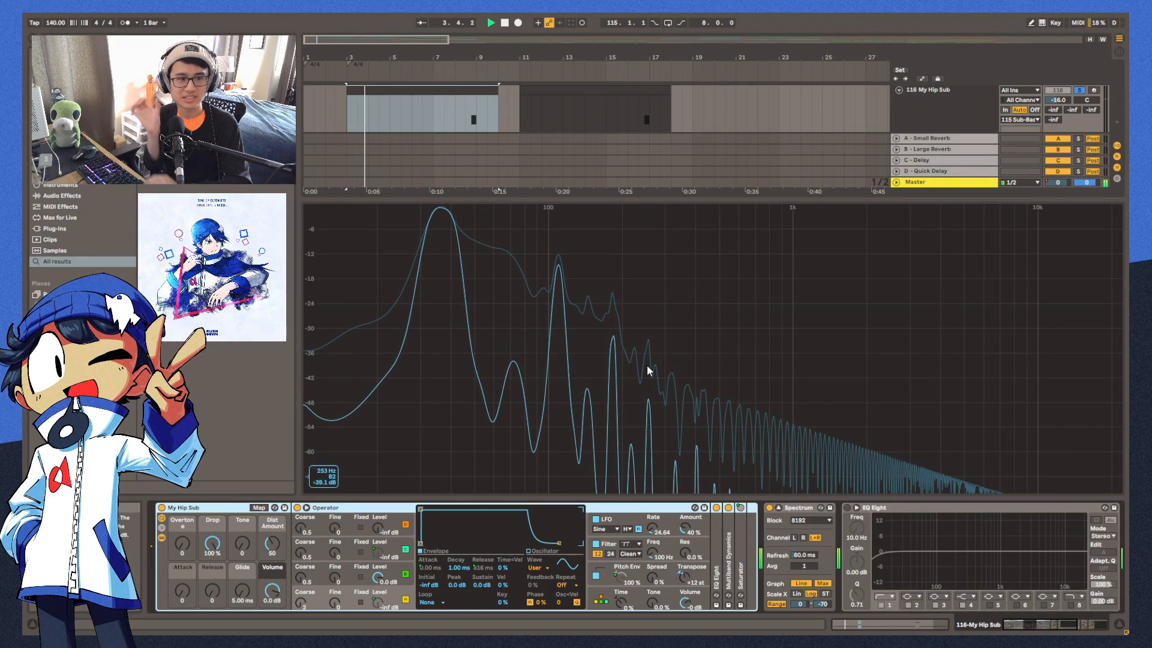
double_click(648, 370)
key("space")
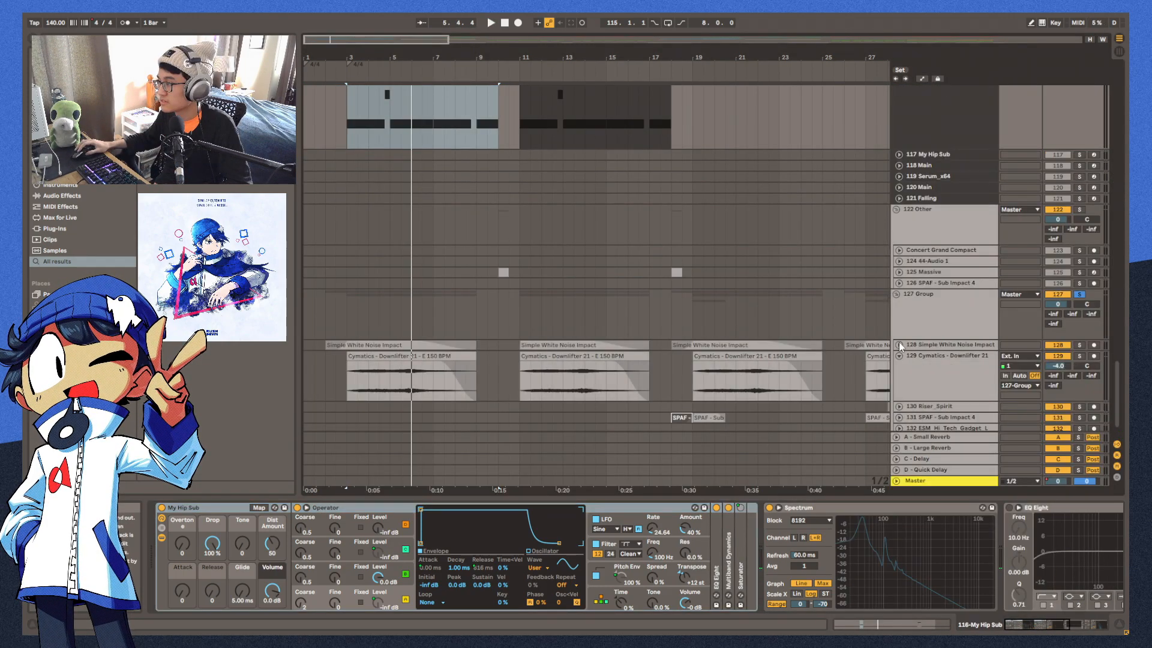
Unfold the Simple White Noise Impact track (128) and play the soloed effects group 127 from bar 2
left_click(899, 345)
scroll(488, 242, "down", 3)
left_click_drag(343, 55, 497, 107)
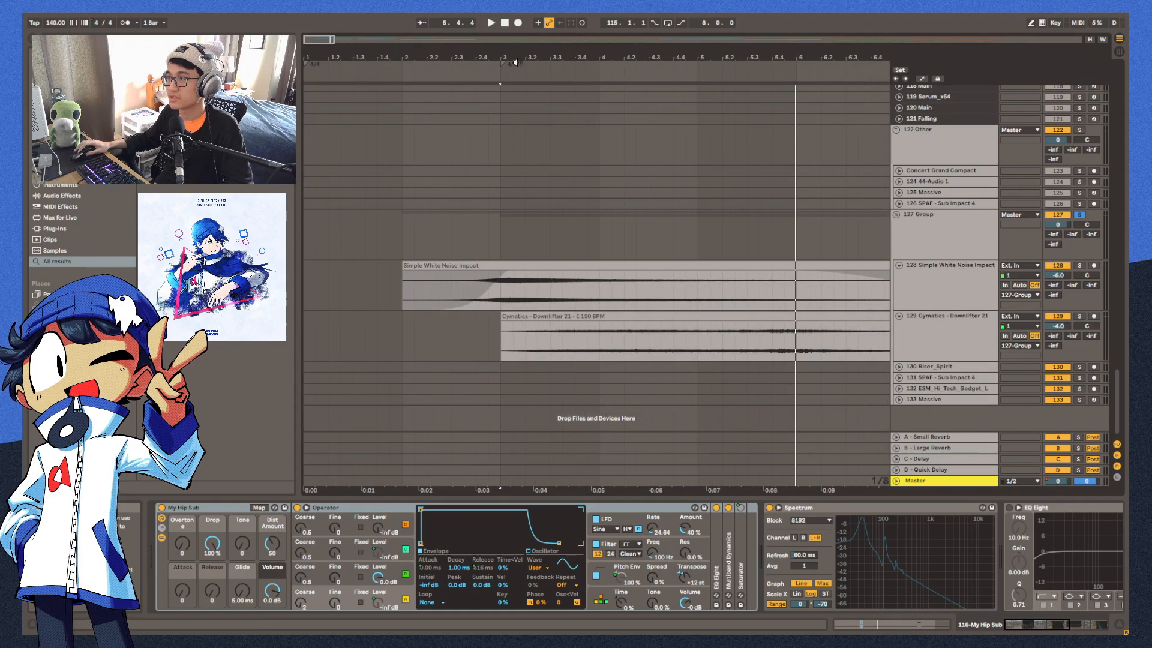
left_click_drag(516, 64, 441, 78)
left_click(385, 225)
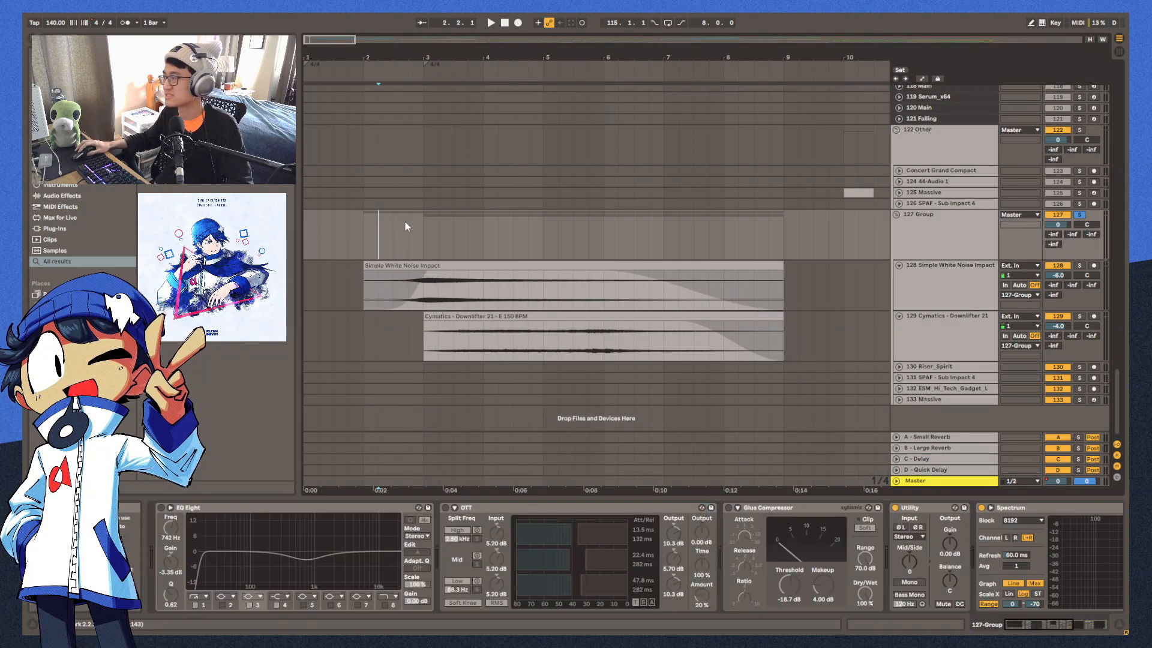
key("space")
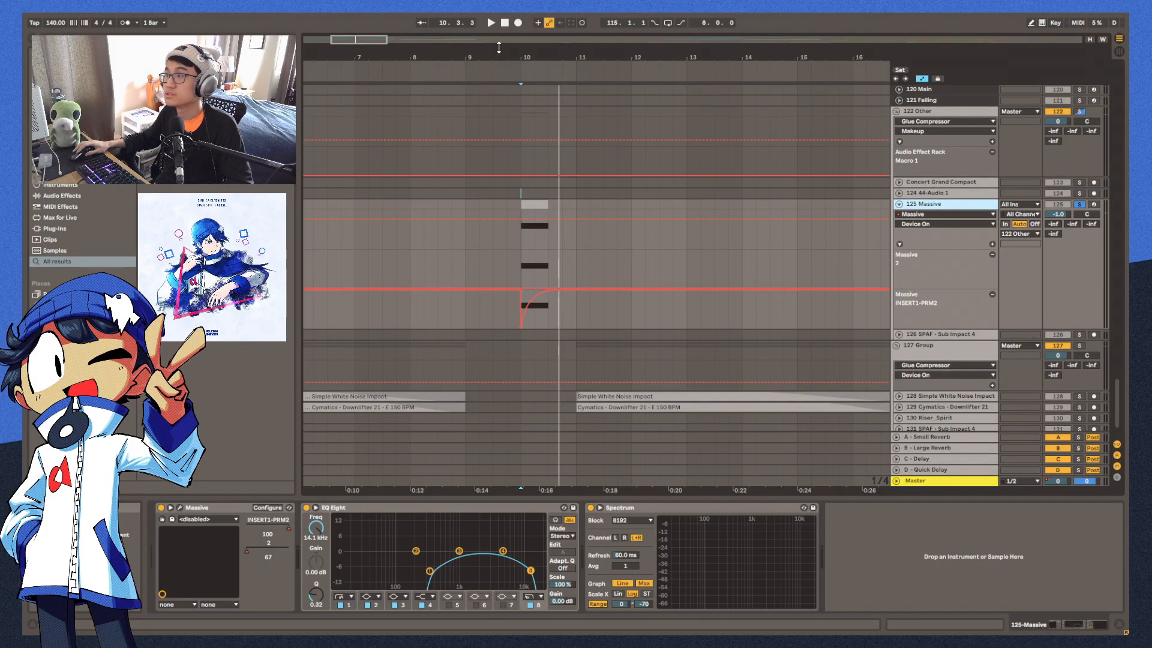
Open the Massive synth window of the soloed 125 Massive track and move it to show its full settings
left_click_drag(498, 47, 466, 167)
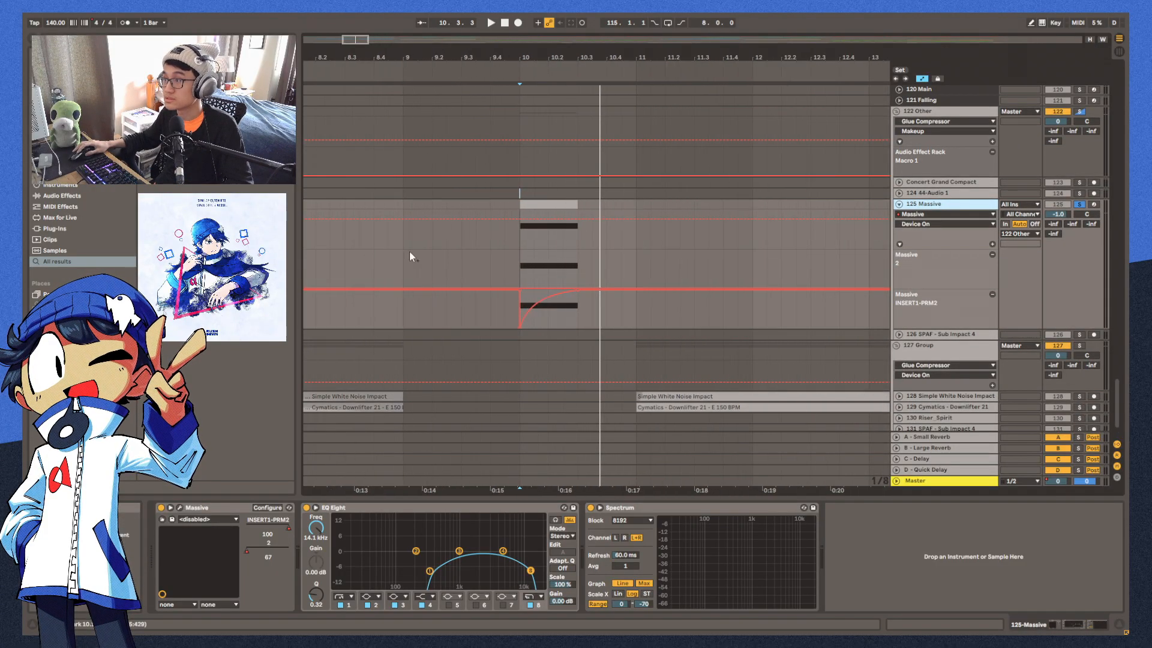
left_click(179, 507)
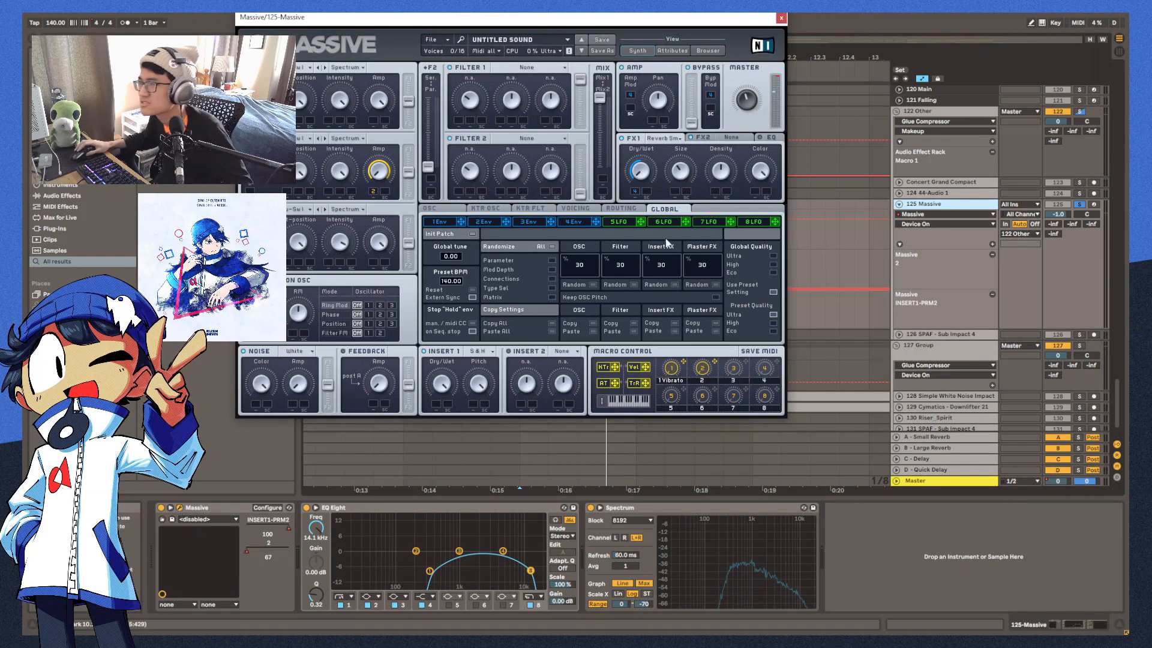
left_click_drag(628, 33, 706, 189)
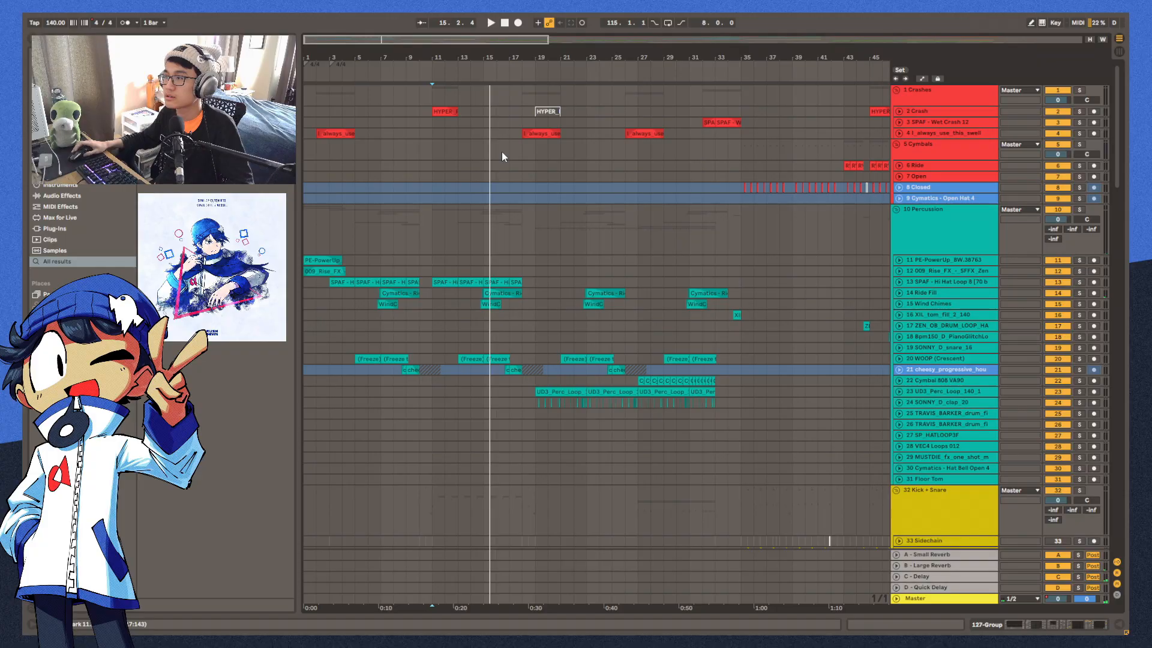
Play the full arrangement from bar 18 and look through the percussion, kick, synth and lead tracks of the next section
left_click_drag(544, 61, 397, 152)
left_click(369, 163)
key("space")
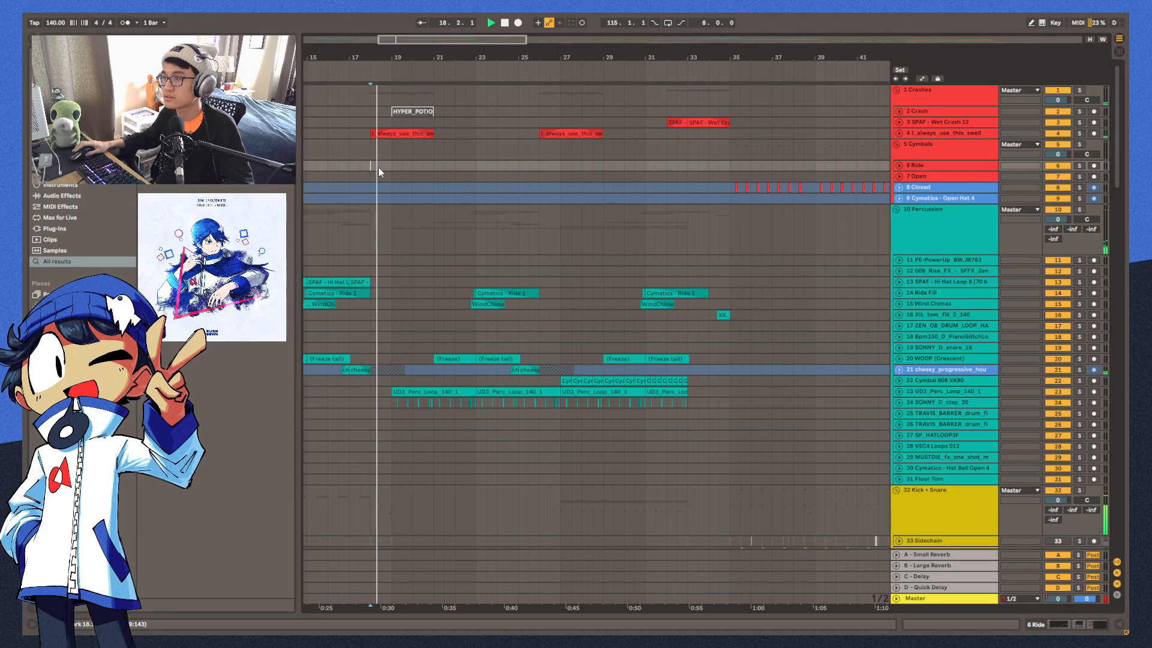
scroll(376, 239, "down", 5)
scroll(376, 239, "down", 10)
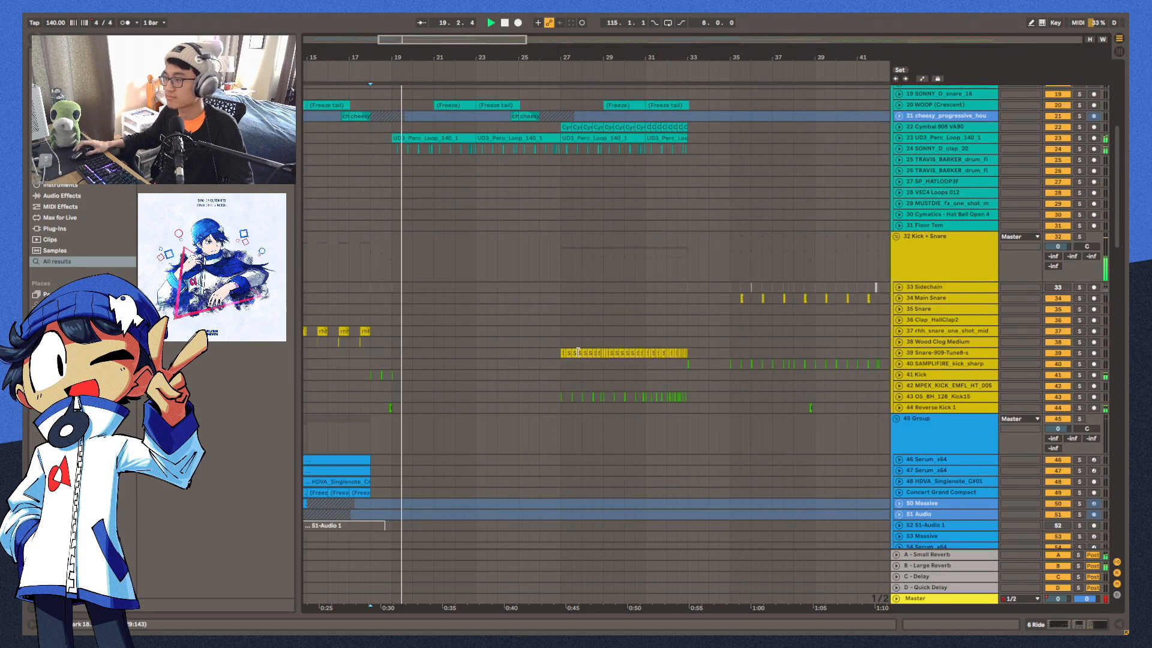
scroll(571, 183, "down", 2)
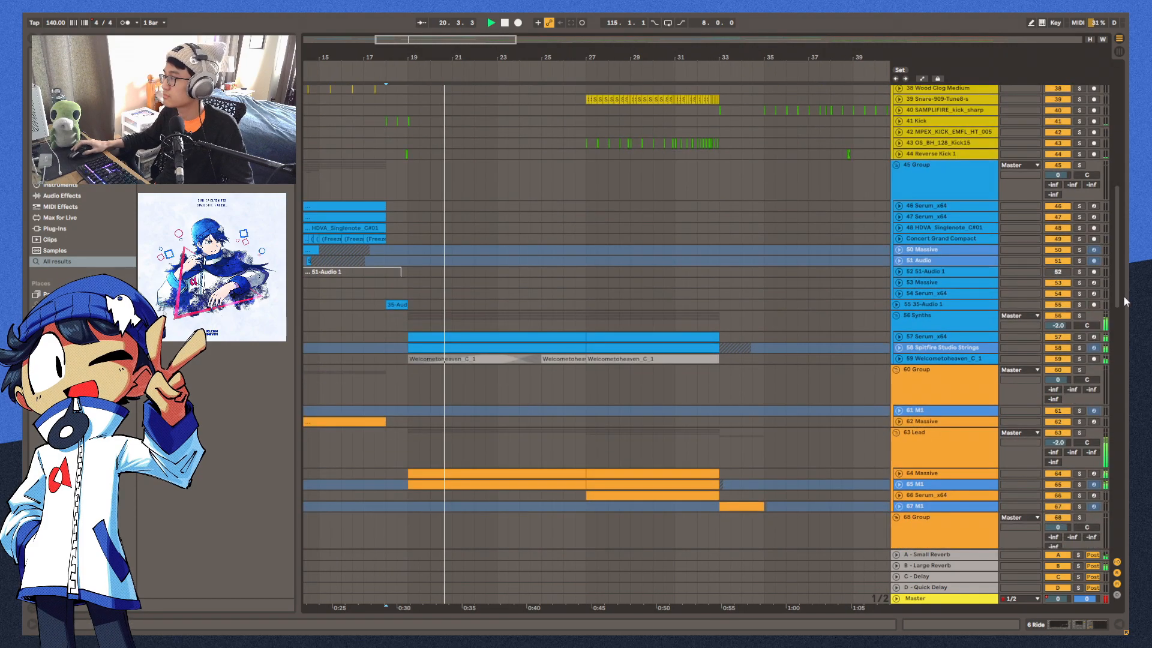
scroll(1113, 319, "down", 6)
Unfold the 64 Massive lead track, select its clip at bar 19, and enlarge the track to show its melody notes
left_click(899, 294)
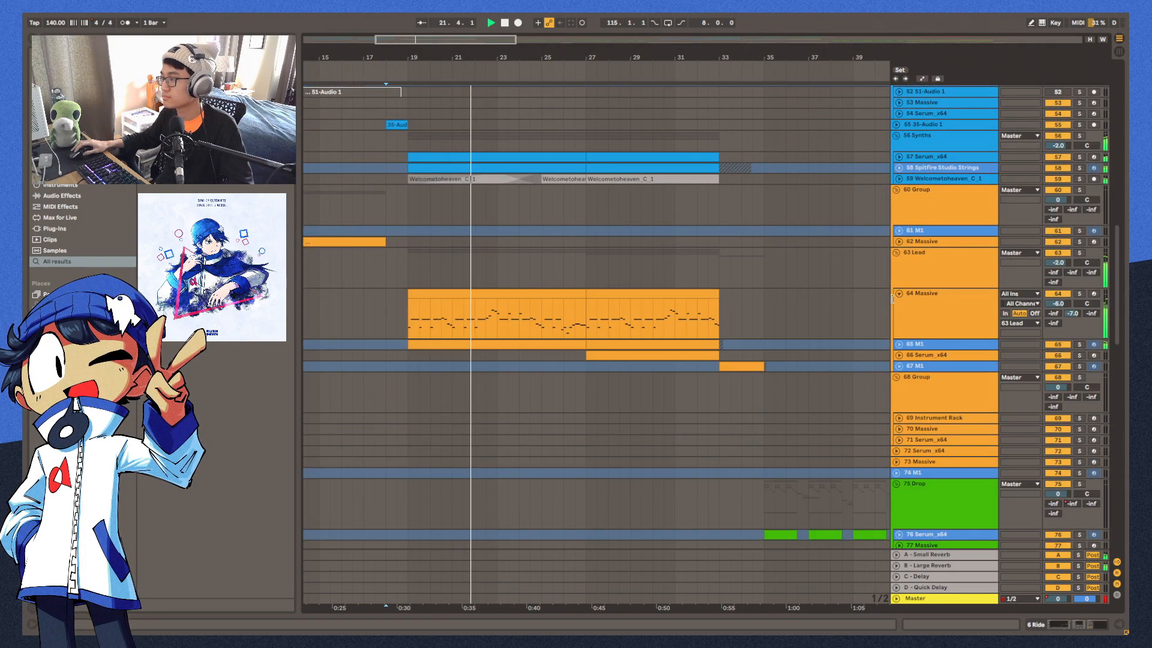
double_click(477, 294)
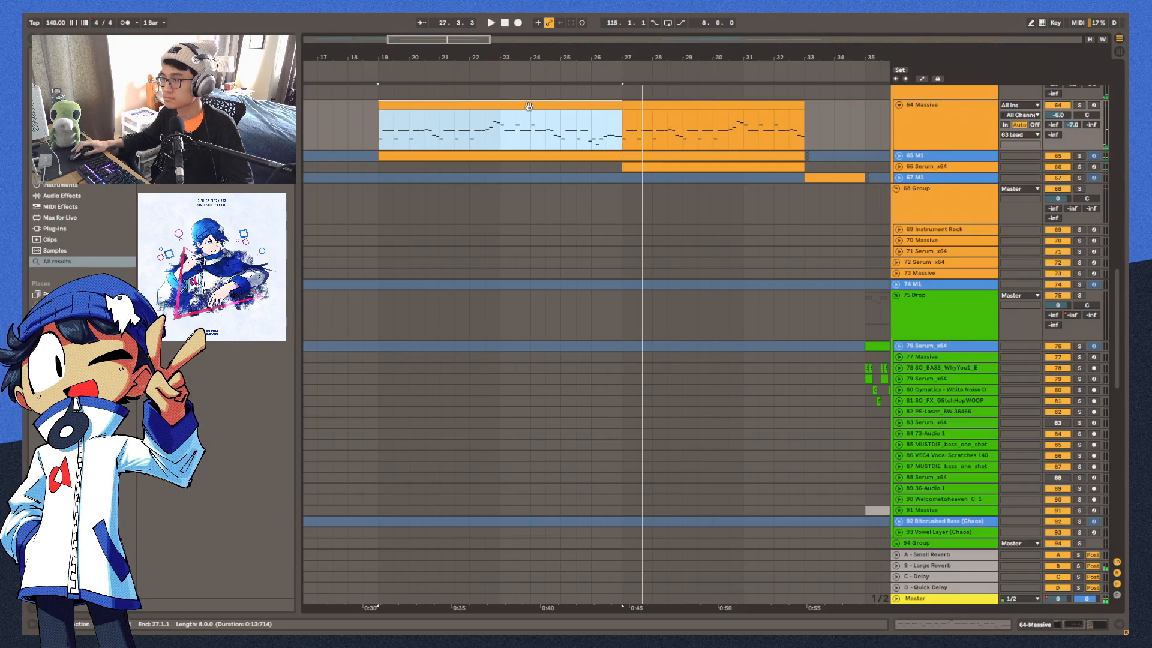
scroll(682, 254, "up", 4)
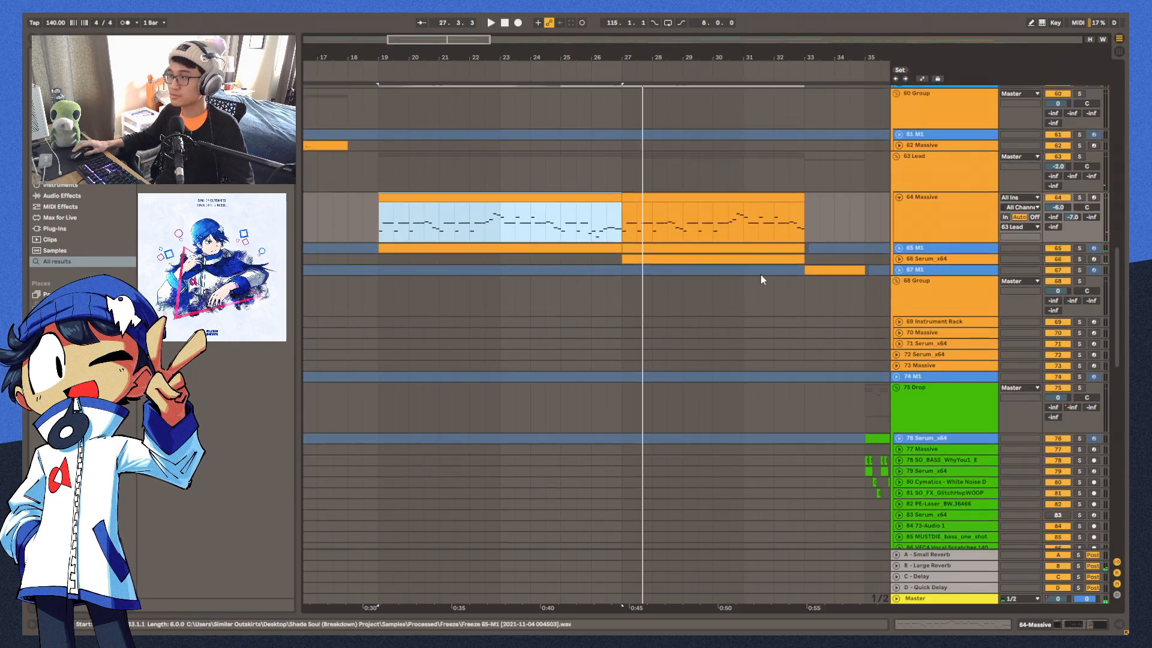
left_click_drag(1083, 276, 1083, 315)
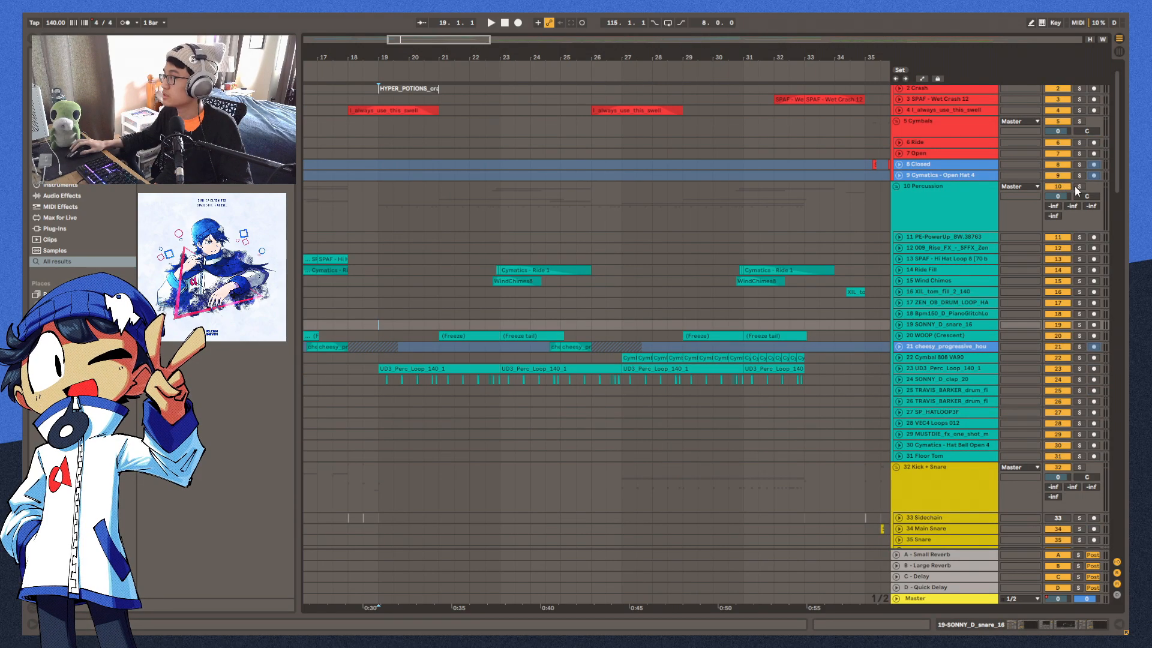
Solo the Percussion group (10) and play it from bar 19
left_click(1076, 186)
scroll(482, 232, "down", 2)
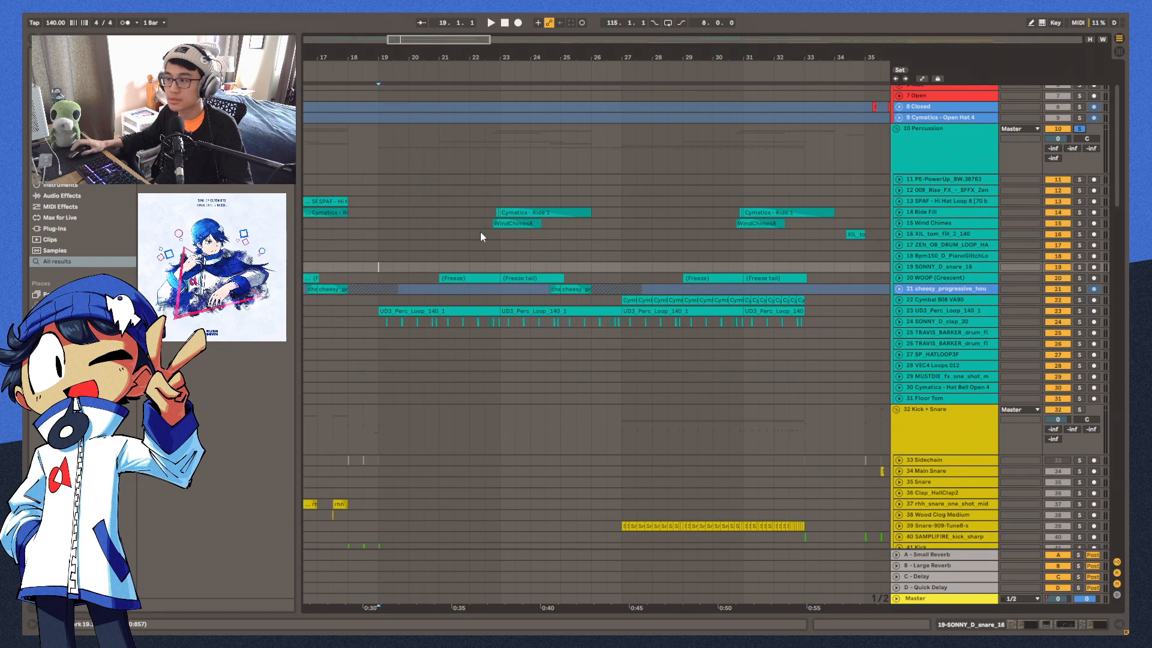
left_click_drag(492, 49, 493, 54)
key("space")
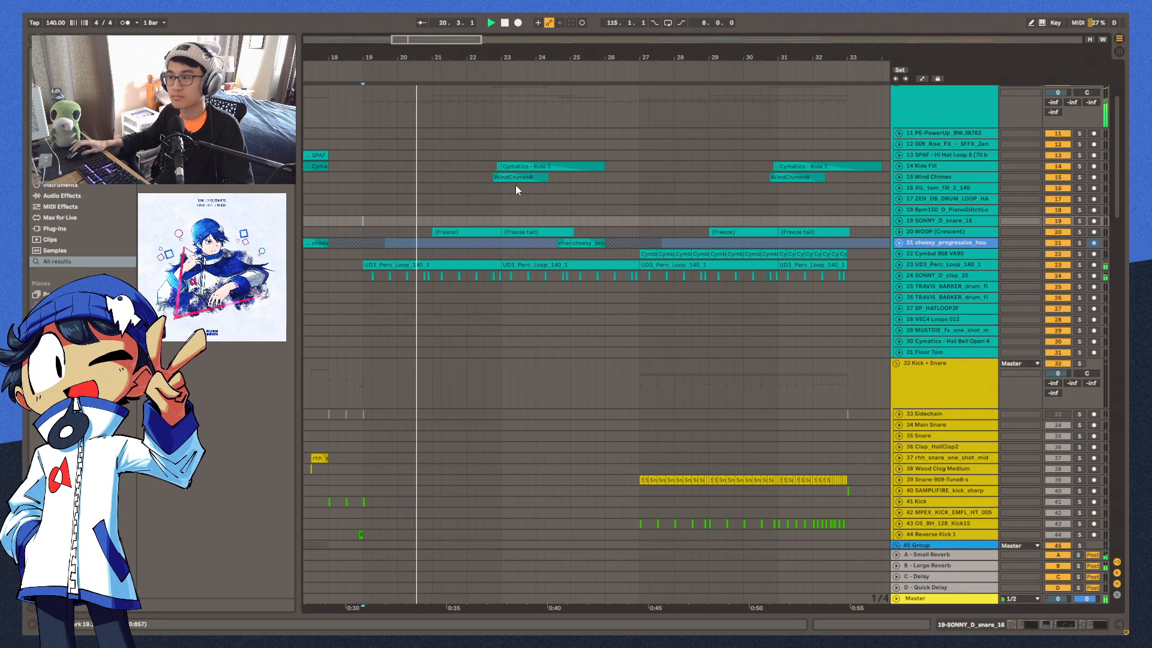
Unfold and solo the UD3_Perc_Loop_140_1 track (23), and play its loop from bar 20
left_click(899, 264)
left_click(433, 282)
key("space")
left_click(1078, 230)
key("space")
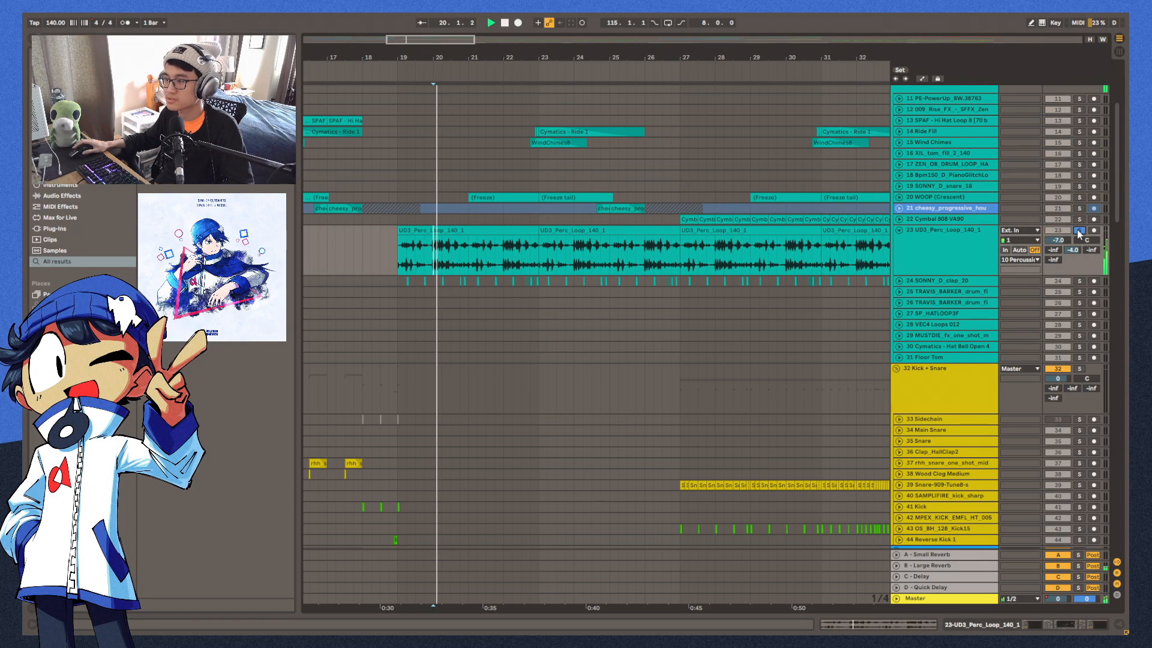
Fold the percussion loop track, unfold the soloed SONNY_D_clap_20 track (24), and play its claps from bar 19 and before bar 23
left_click(899, 230)
left_click(899, 240)
key("space")
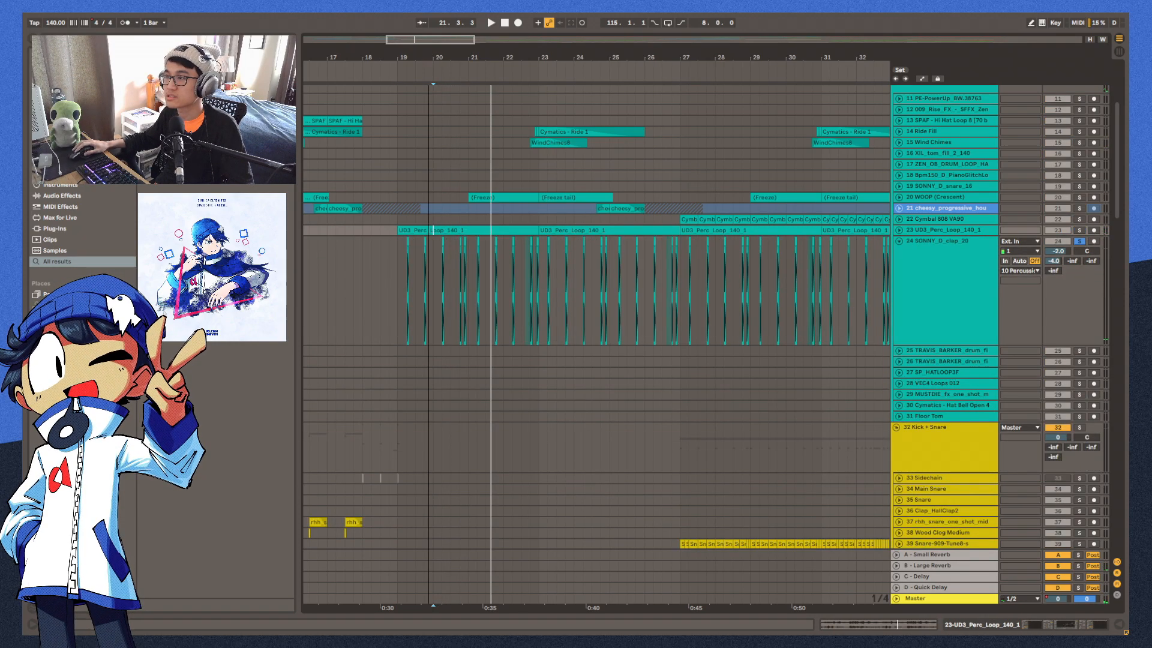
left_click_drag(428, 56, 436, 120)
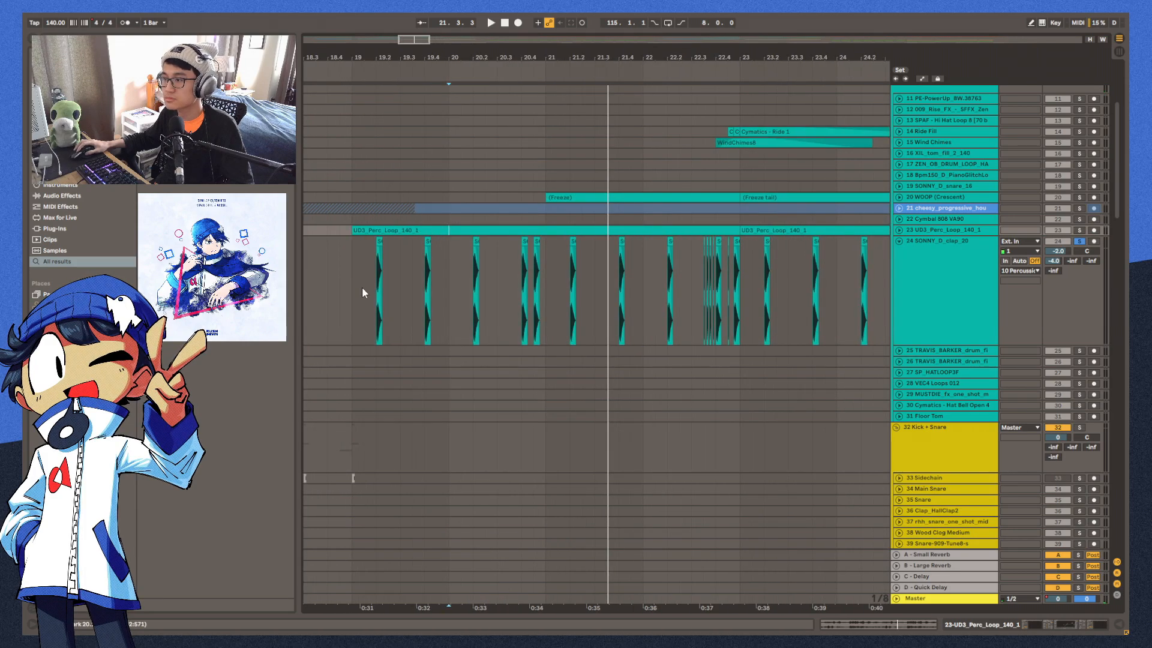
left_click(363, 289)
key("space")
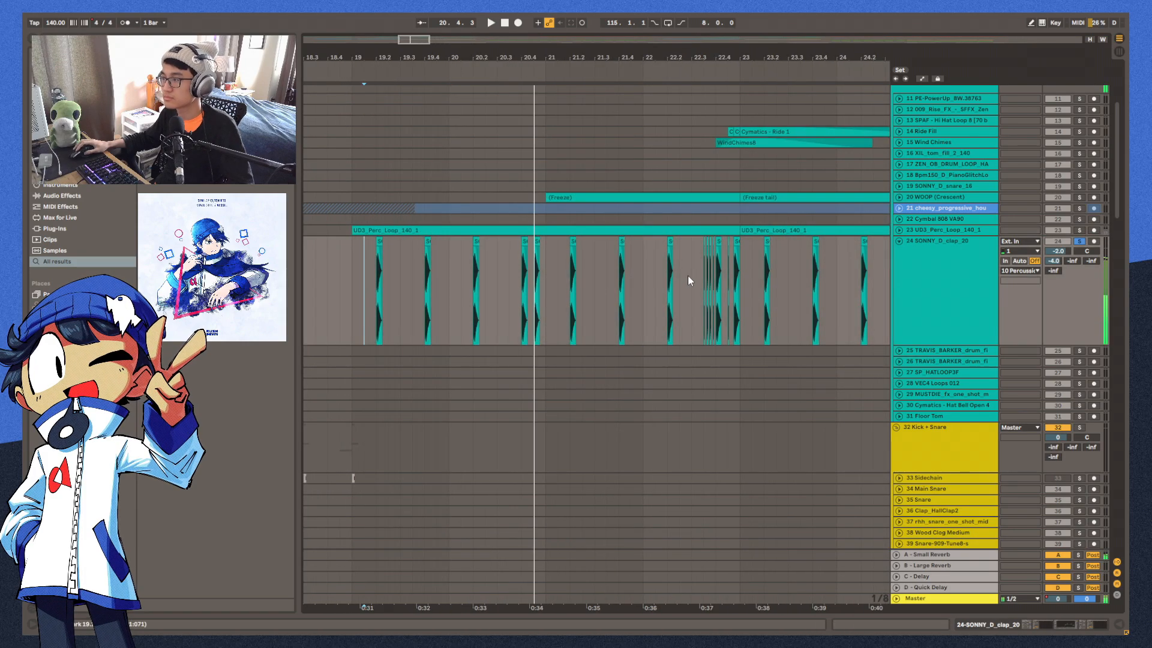
key("space")
left_click(687, 275)
key("space")
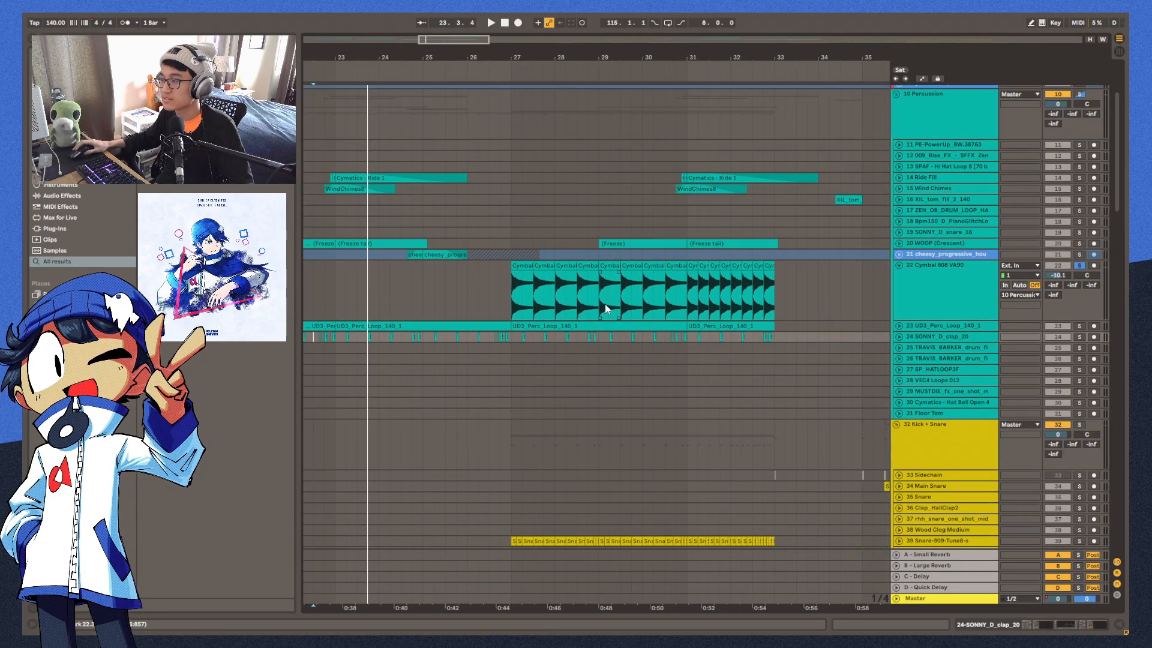
Select the first clip of the soloed Cymbal 808 VA90 track (22) at bar 27 and play it
left_click(526, 264)
left_click(526, 265)
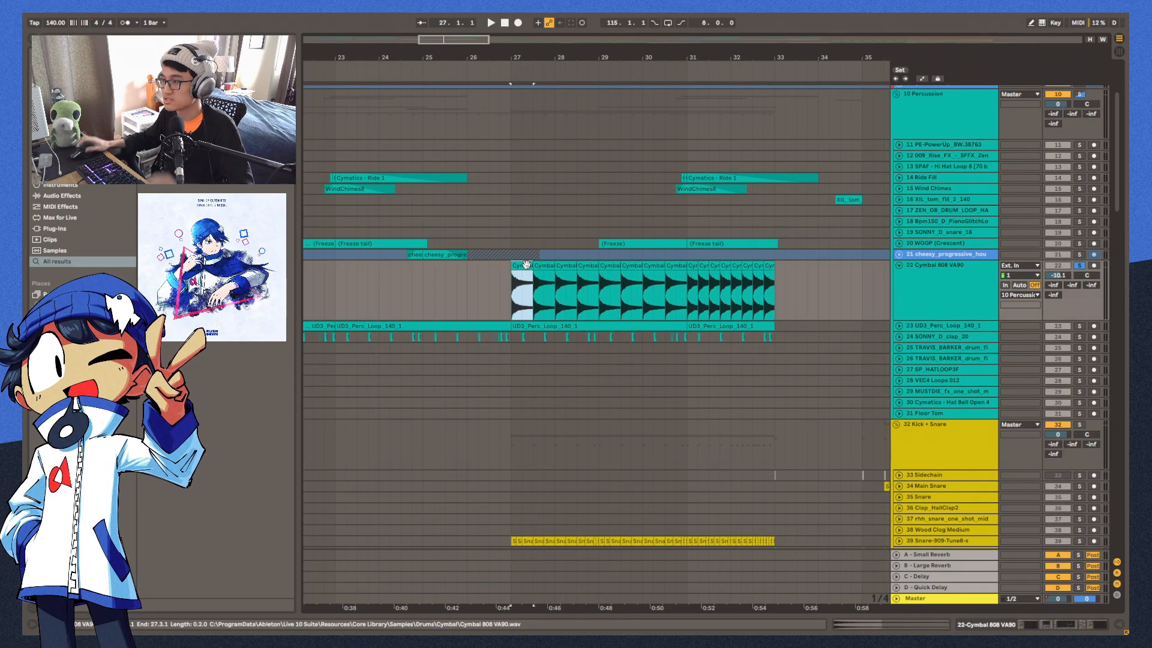
key("space")
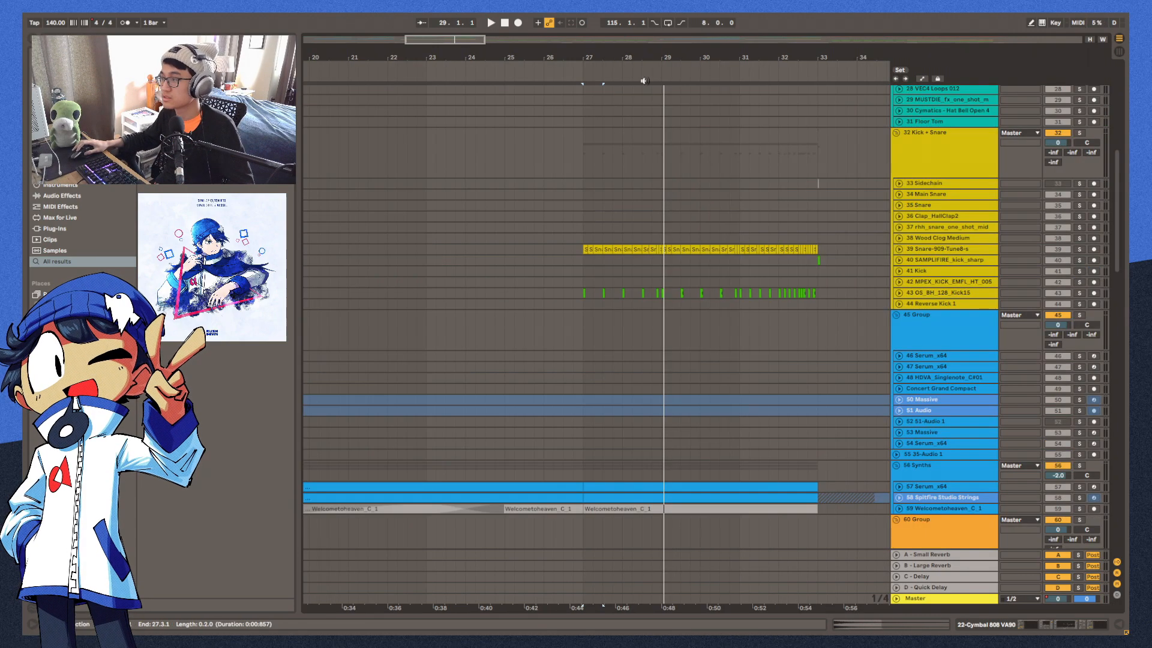
Solo the Kick + Snare group (32) and play its build-up from bar 27
left_click_drag(643, 55, 506, 65)
scroll(487, 215, "up", 1)
left_click(487, 215)
left_click(1079, 190)
key("space")
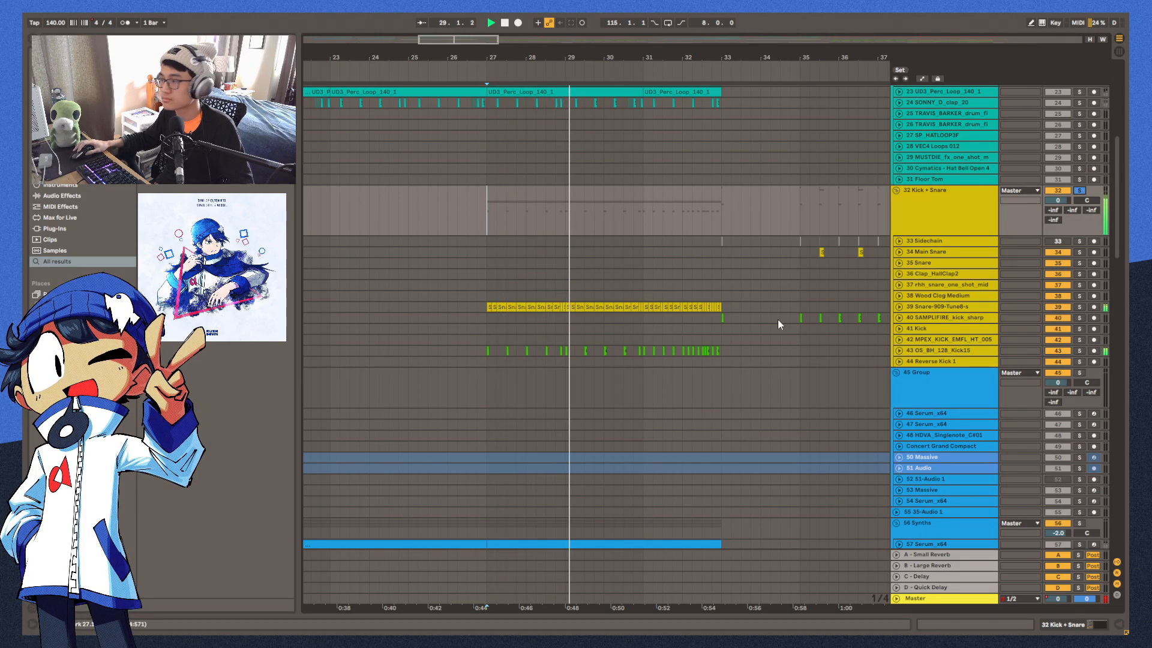
Examine the build-up's Auto Filter frequency automation on the Snare-909 track (39) and EQ Eight frequency automation on the OS_BH_128_Kick15 track (43)
scroll(407, 220, "down", 2)
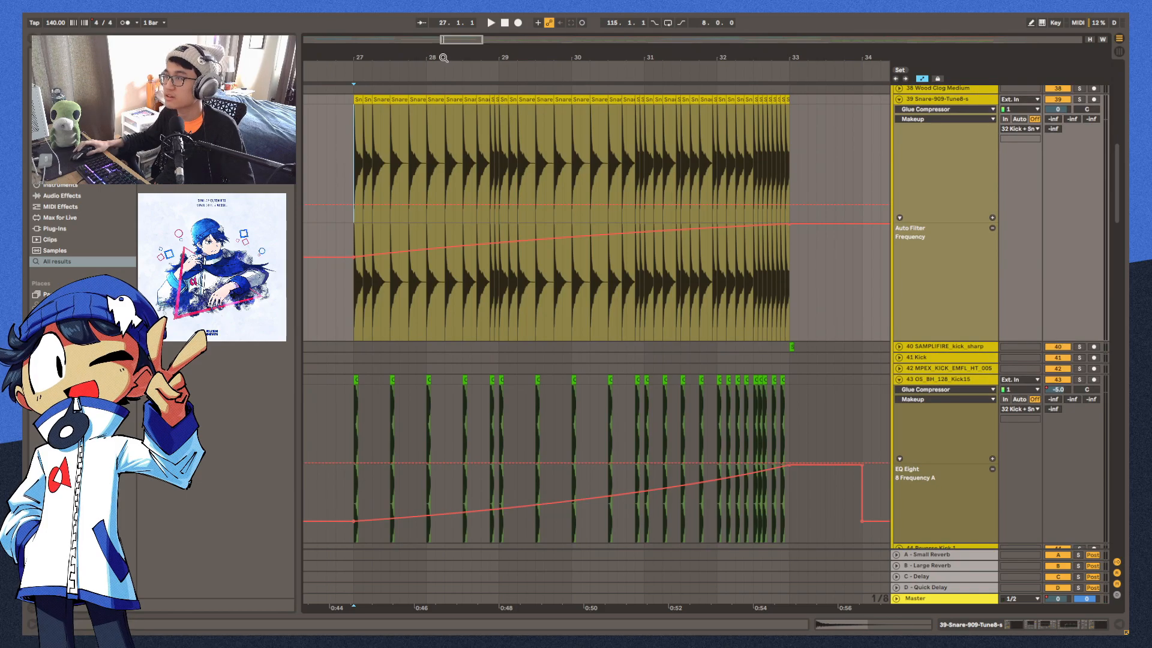
left_click_drag(444, 56, 498, 59)
scroll(492, 87, "up", 2)
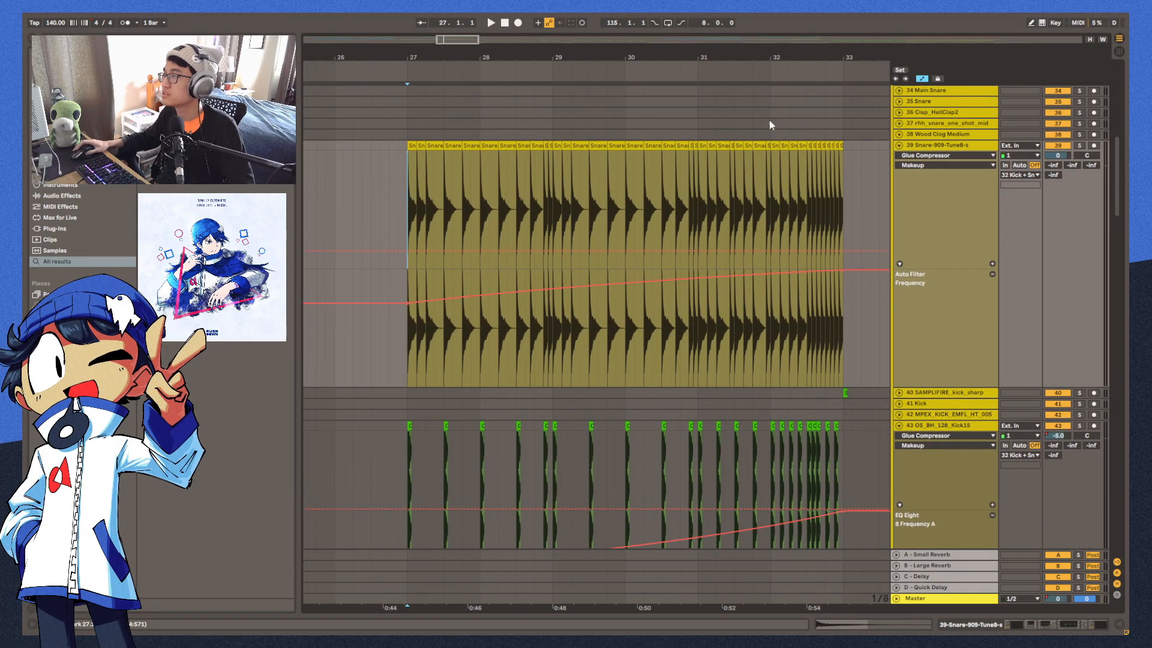
scroll(815, 208, "down", 4)
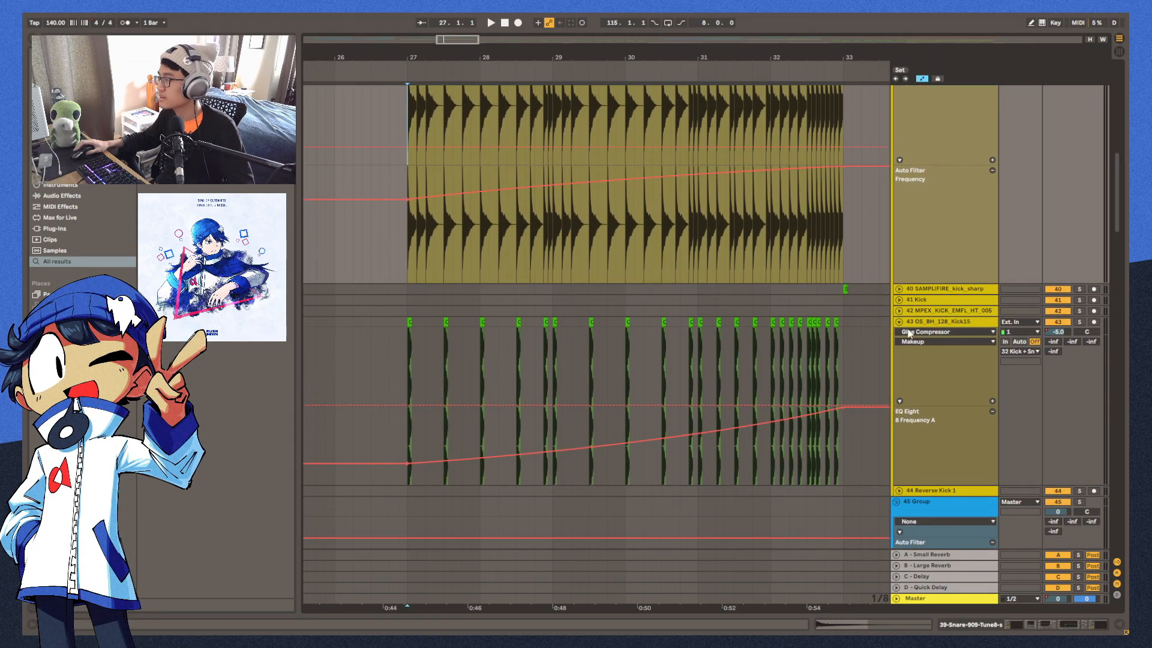
Solo the Synths group (56) and play it from bar 19
mouse_move(437, 50)
left_mouse_down()
mouse_move(440, 108)
mouse_move(420, 50)
left_mouse_up()
scroll(434, 135, "up", 1)
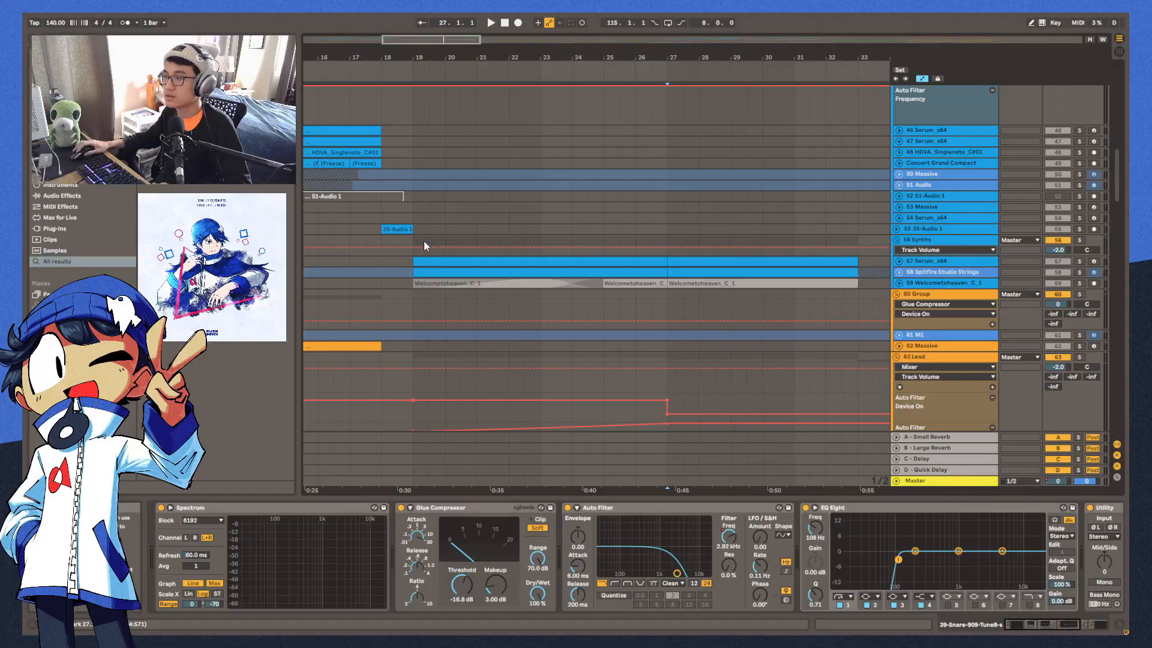
left_click(426, 243)
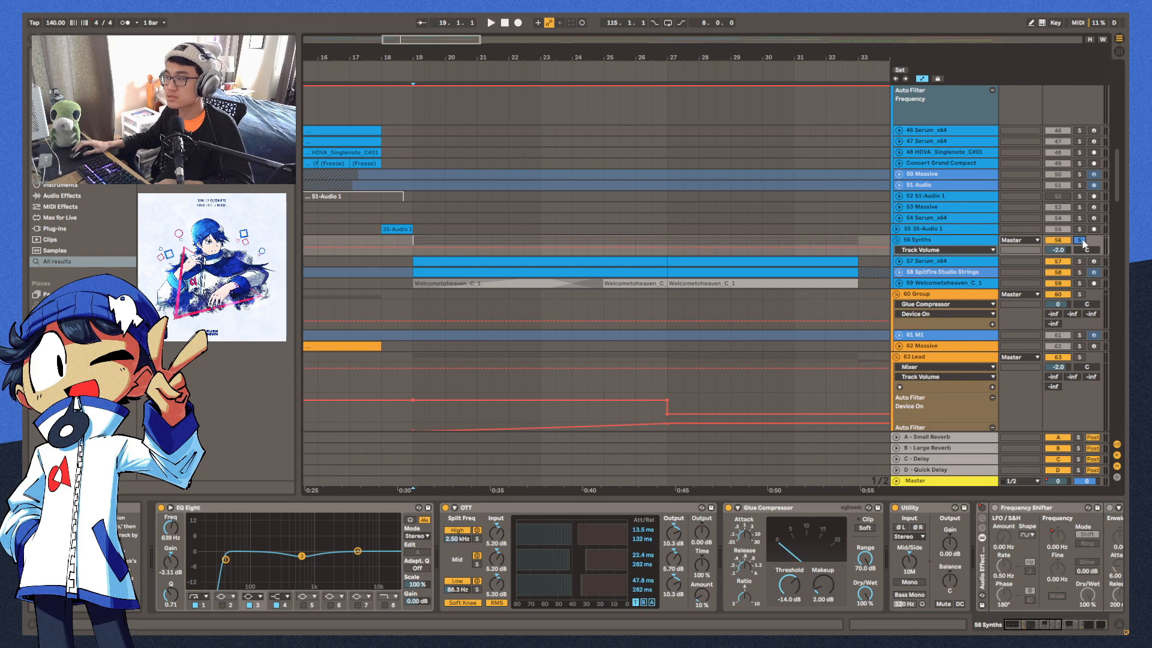
key("space")
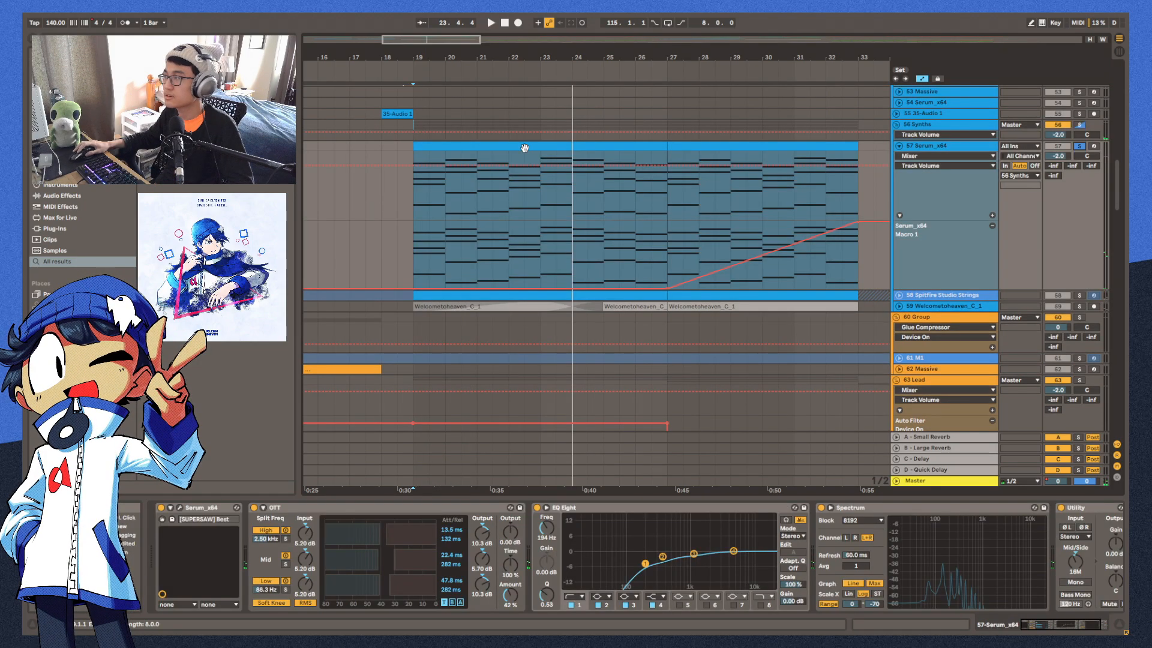
Open the chord clip of the soloed Serum_x64 track (57) in the note editor and view it alongside the track's automation
double_click(555, 146)
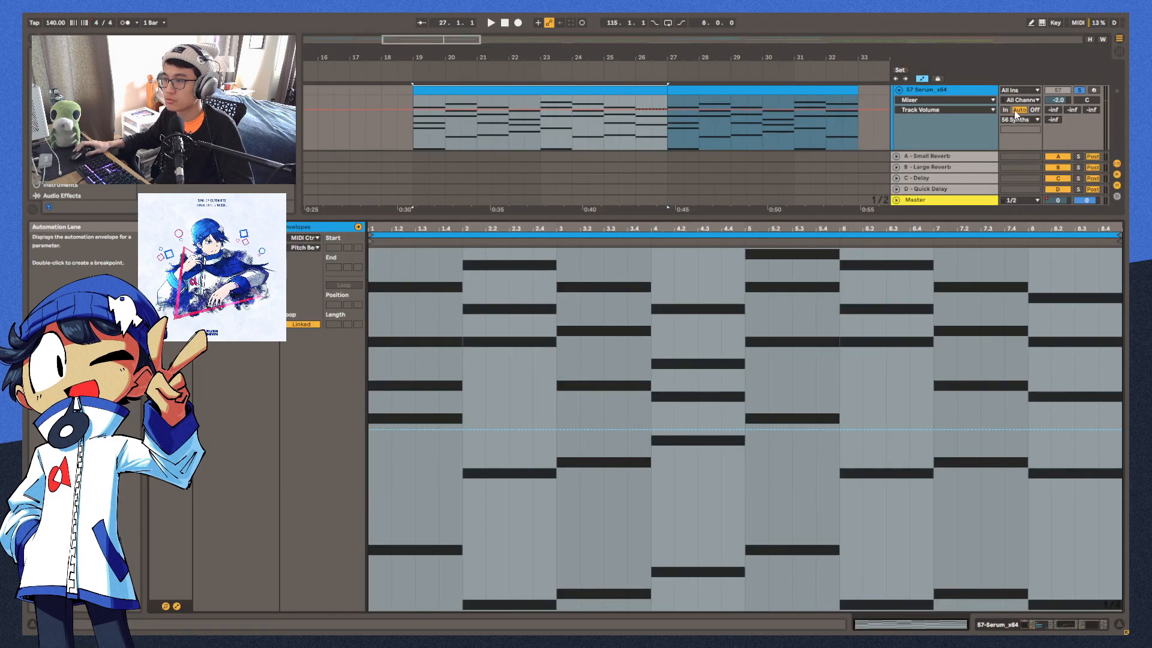
scroll(941, 202, "up", 1)
left_click_drag(939, 220, 940, 334)
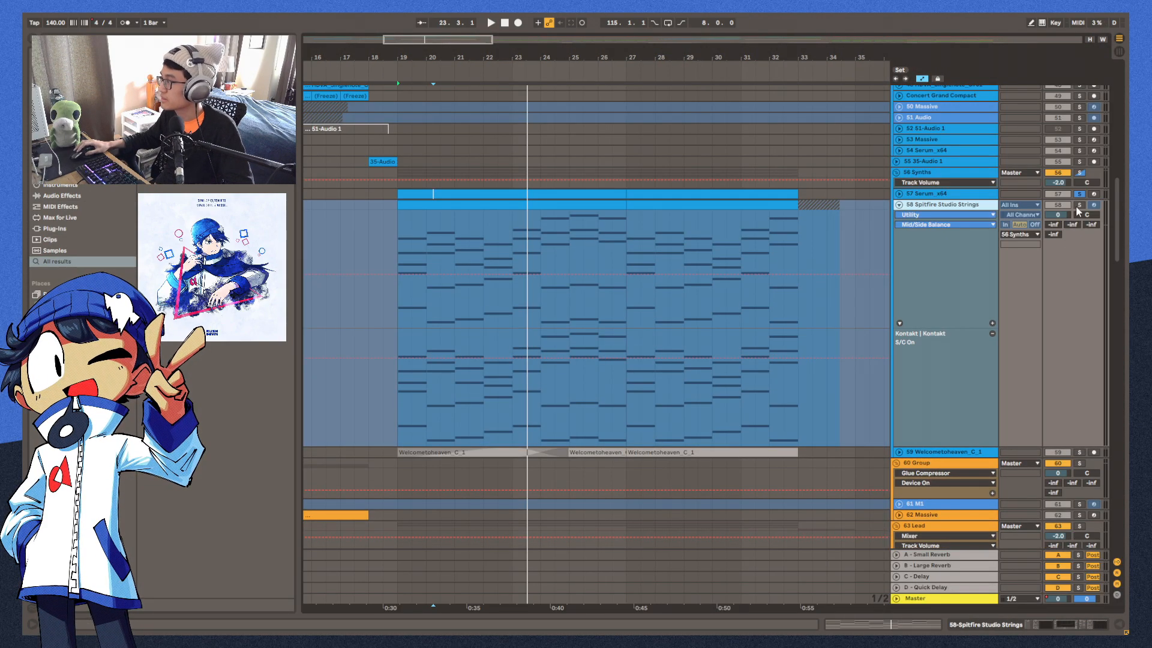
Solo and play the Spitfire Studio Strings track (58) from bar 27 and the Welcometoheaven_C_1 track (59) from bar 22
left_click(1079, 206)
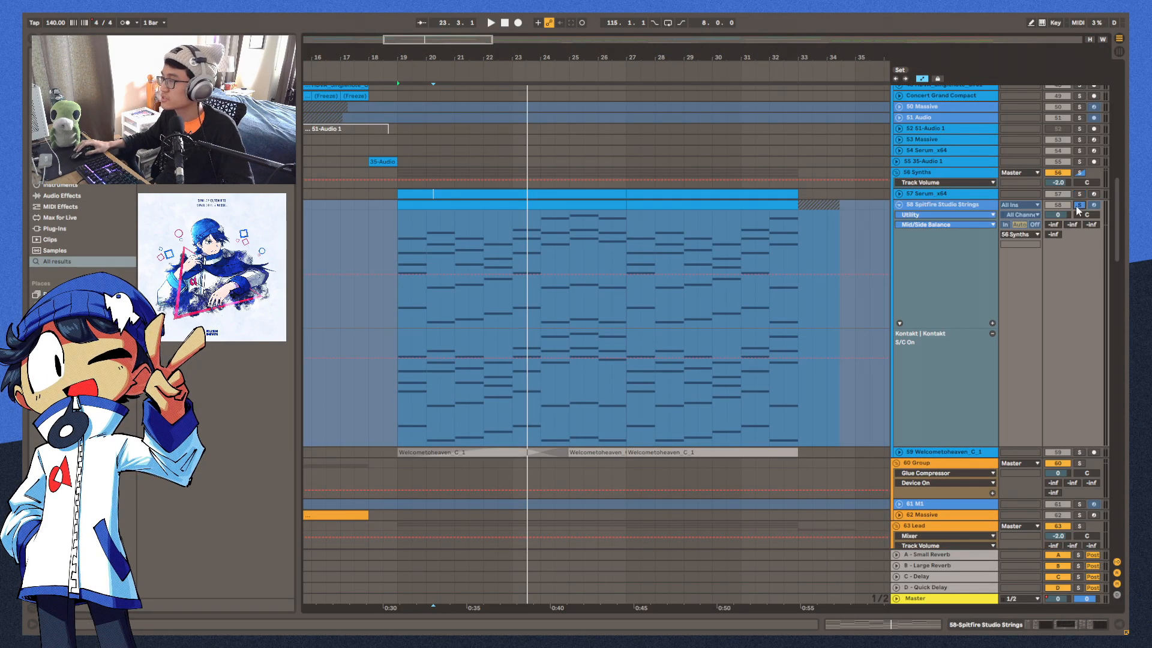
left_click(625, 242)
key("space")
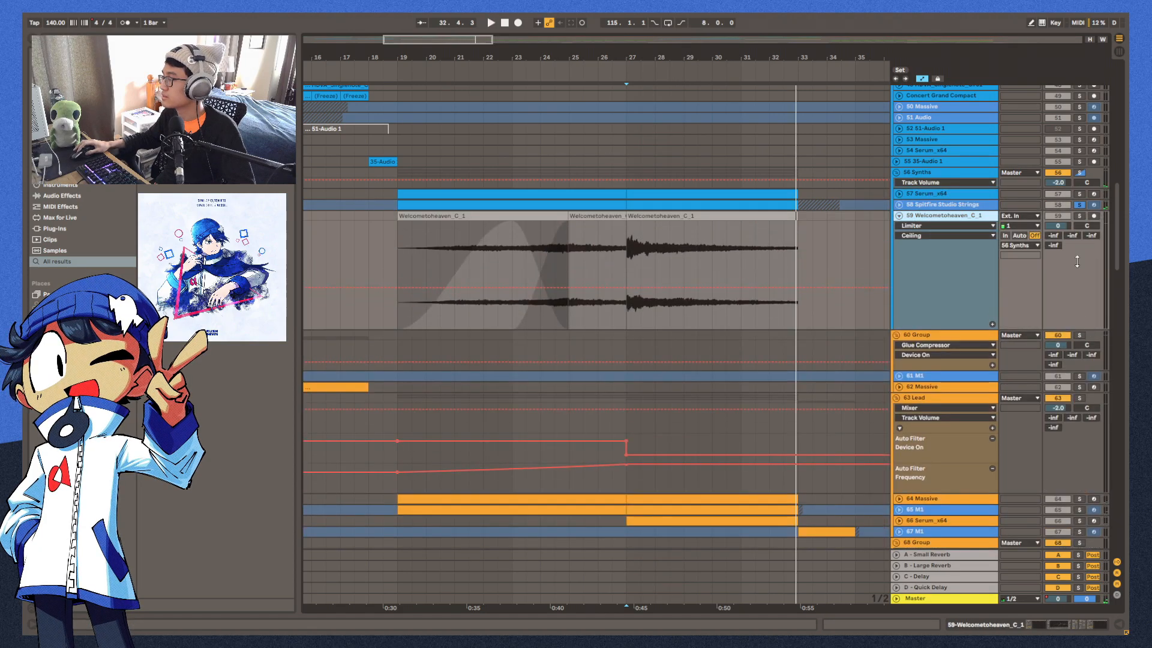
left_click(1077, 216)
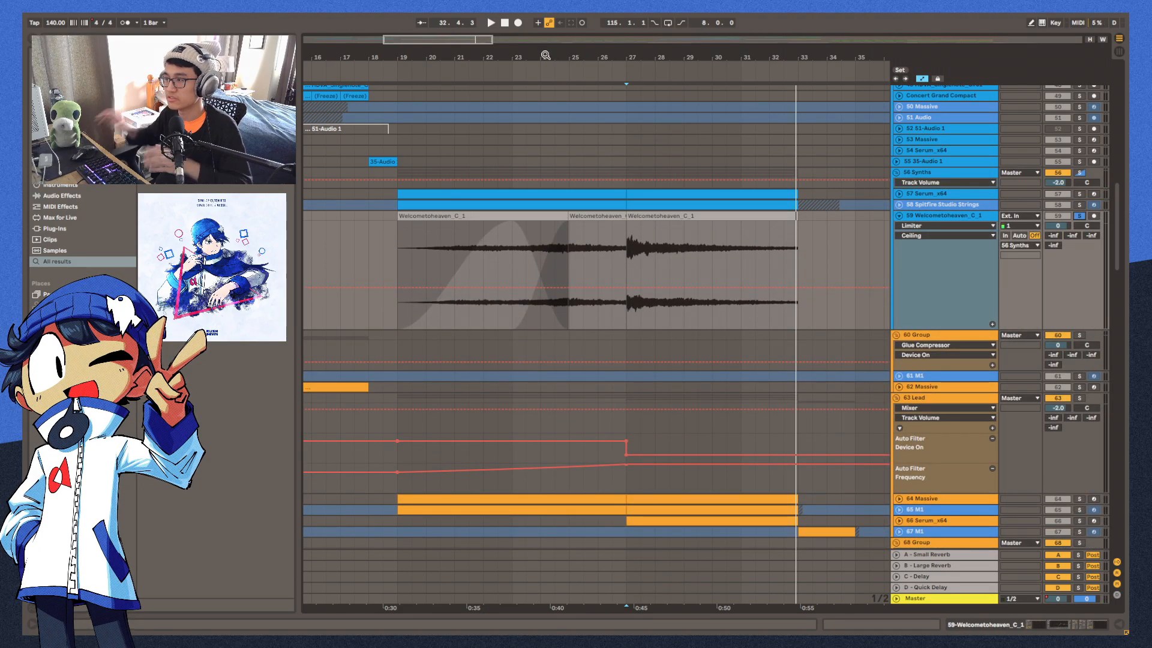
left_click_drag(546, 54, 545, 36)
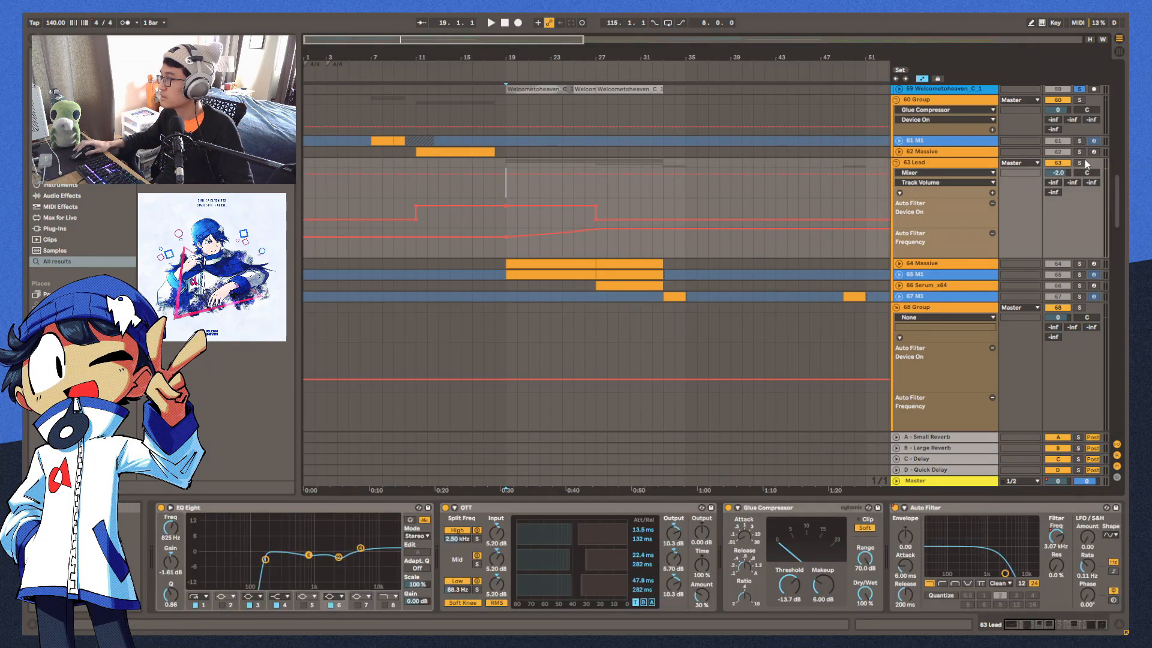
Solo the Lead group (63) and play it from bar 19
left_click(1079, 163)
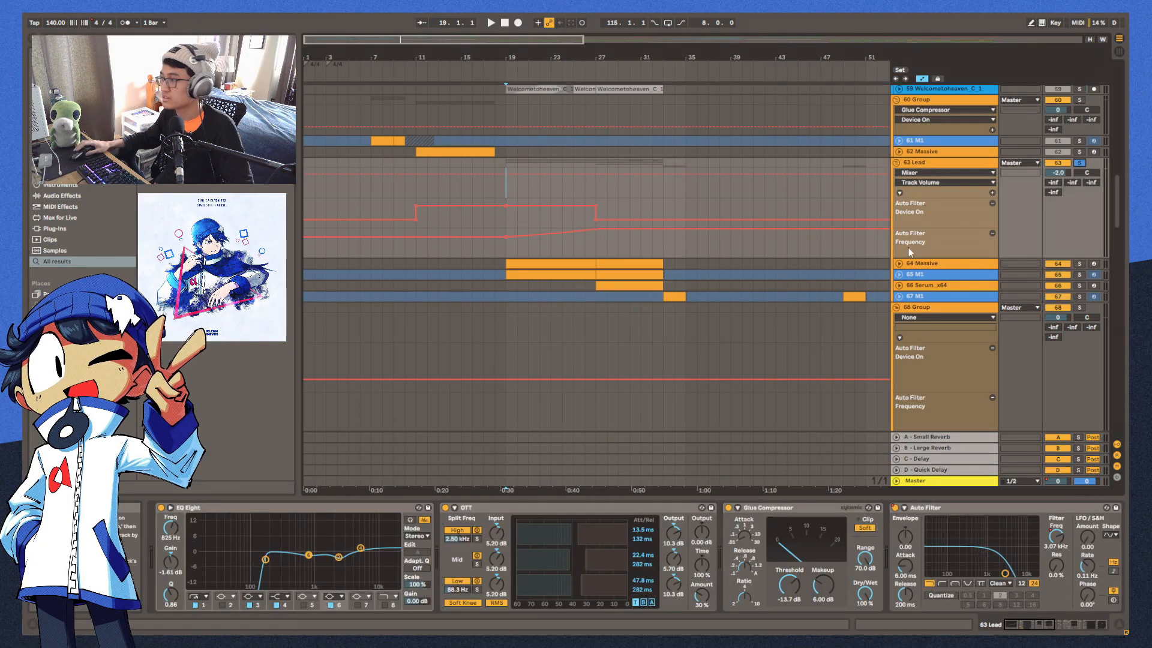
scroll(900, 252, "down", 2)
key("space")
left_click_drag(590, 57, 590, 70)
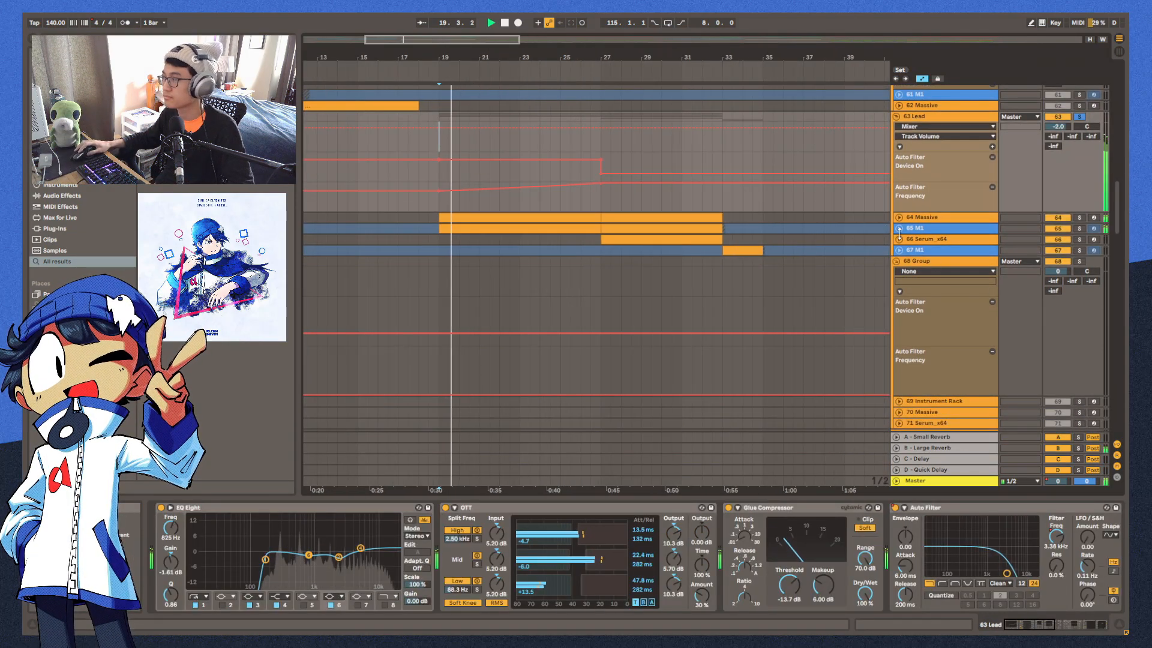
Unfold the Massive (64) and M1 (65) tracks in the Lead group to show their melody notes
left_click(898, 228)
left_click(898, 217)
scroll(804, 244, "down", 1)
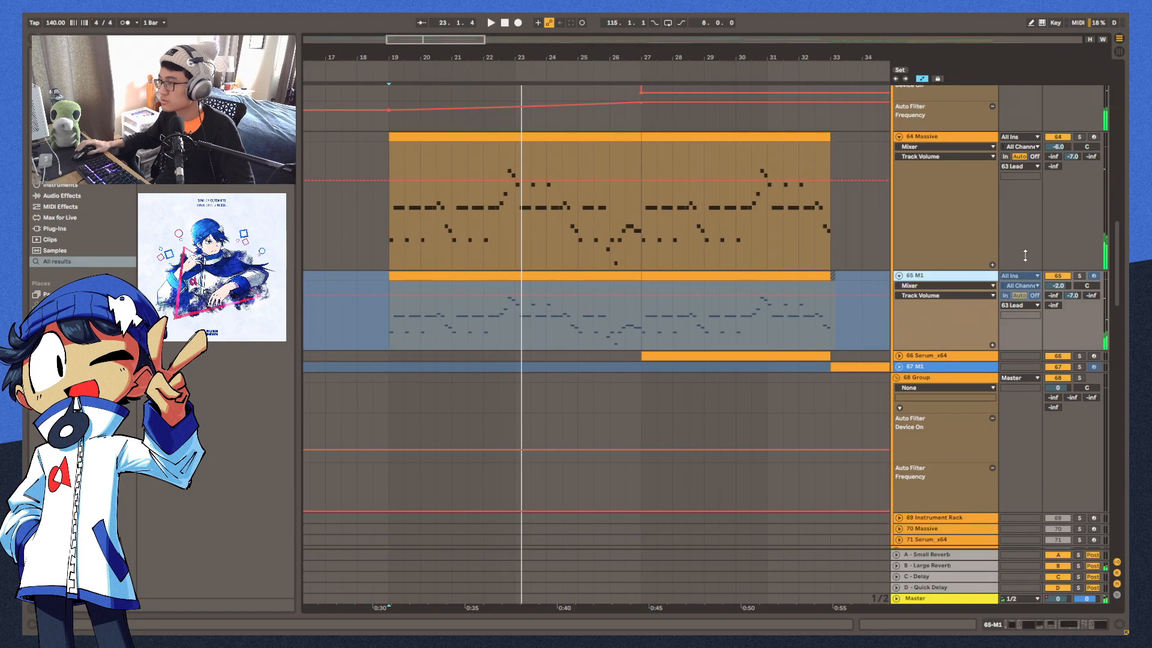
scroll(1046, 255, "up", 1)
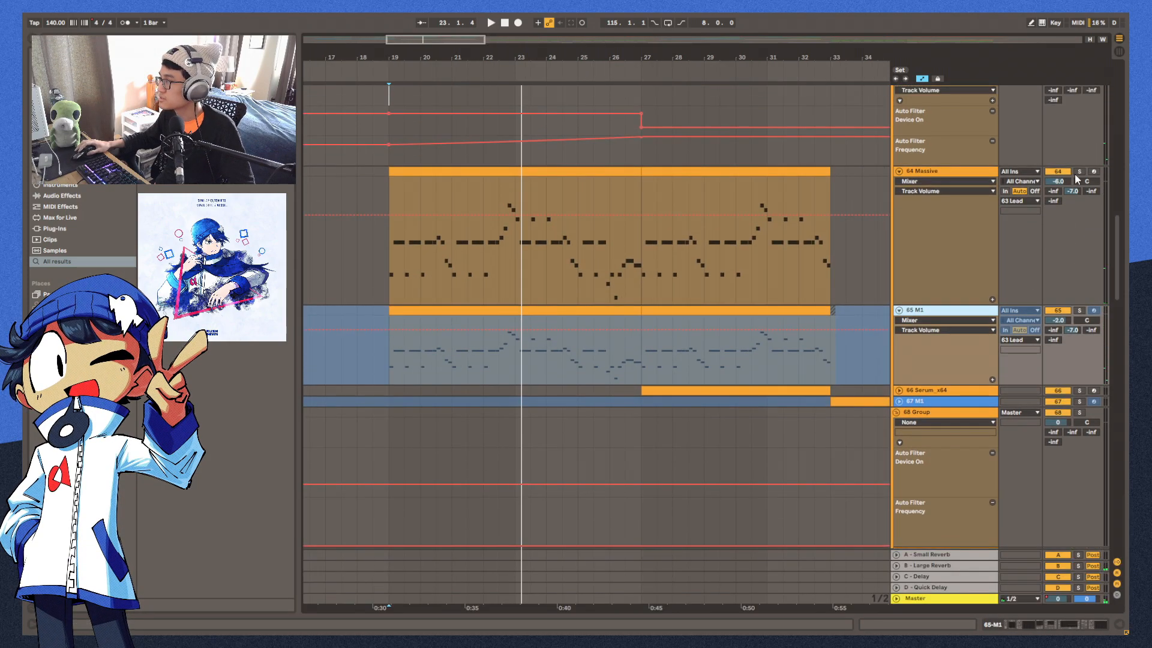
Solo the Massive lead track (64) and play its melody from bar 19
left_click(1078, 171)
scroll(1070, 228, "up", 1)
double_click(927, 171)
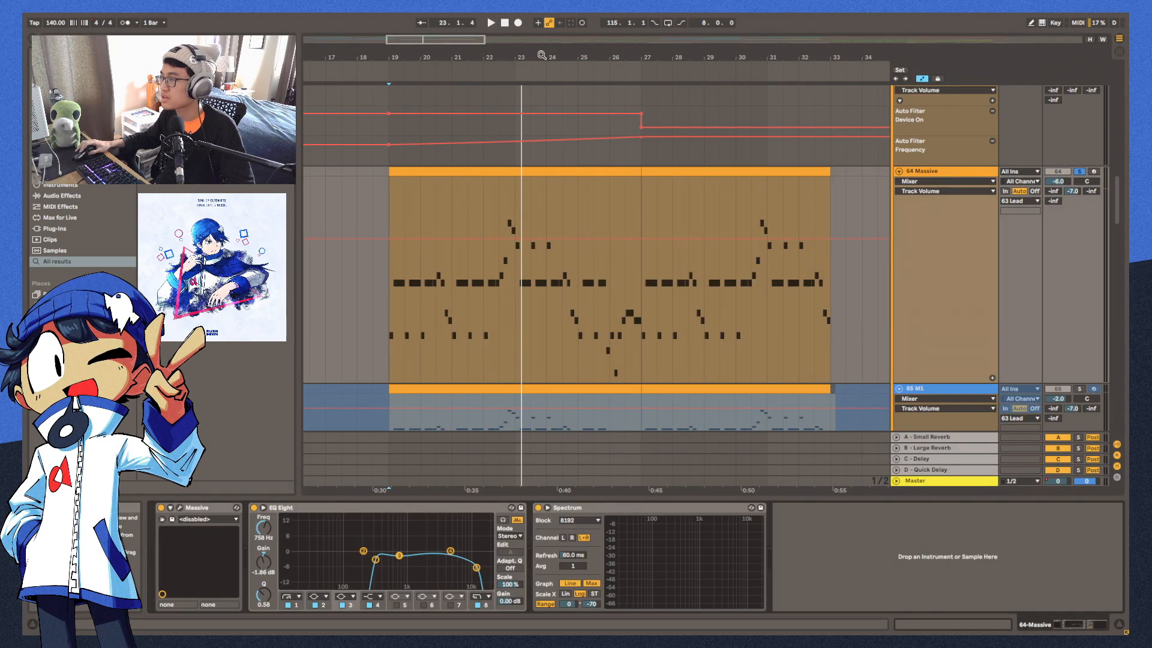
left_click_drag(544, 55, 531, 72)
left_click(334, 286)
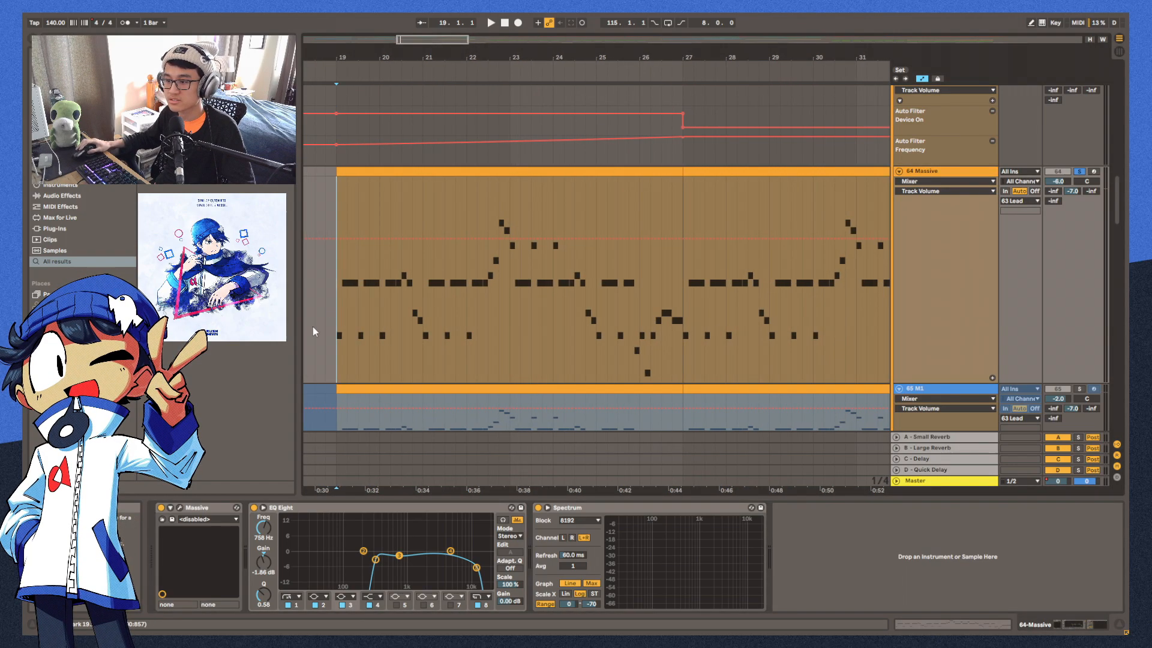
key("space")
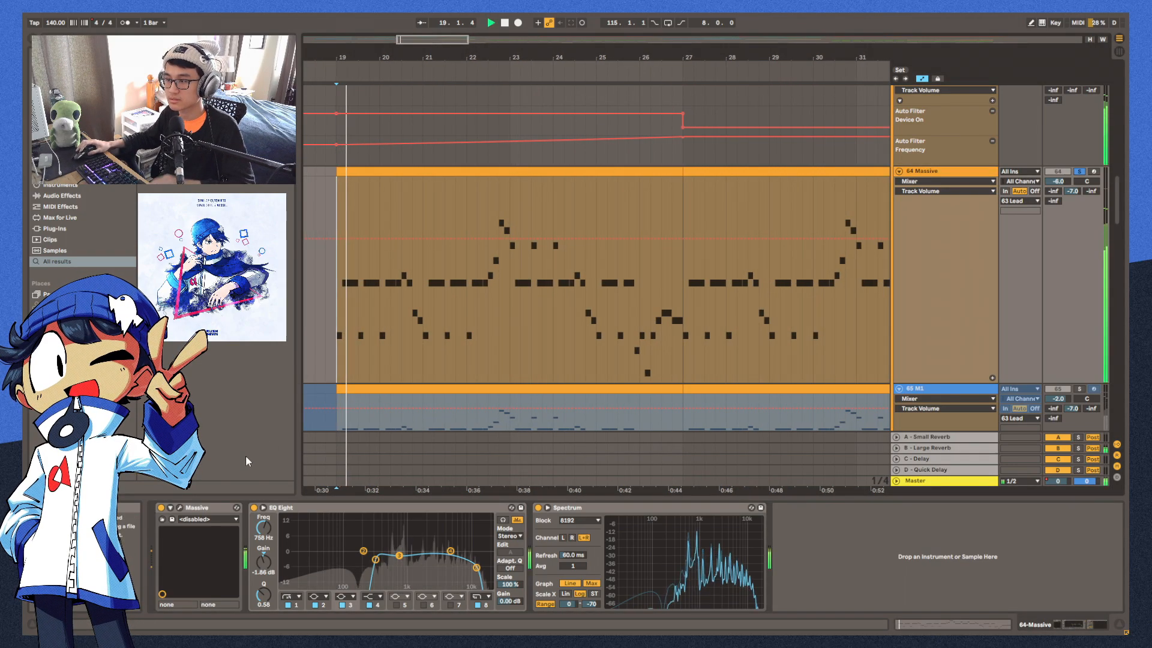
Stop playback and open the Massive synth on track 64 to examine its patch and the 5 LFO settings
left_click(179, 507)
key("space")
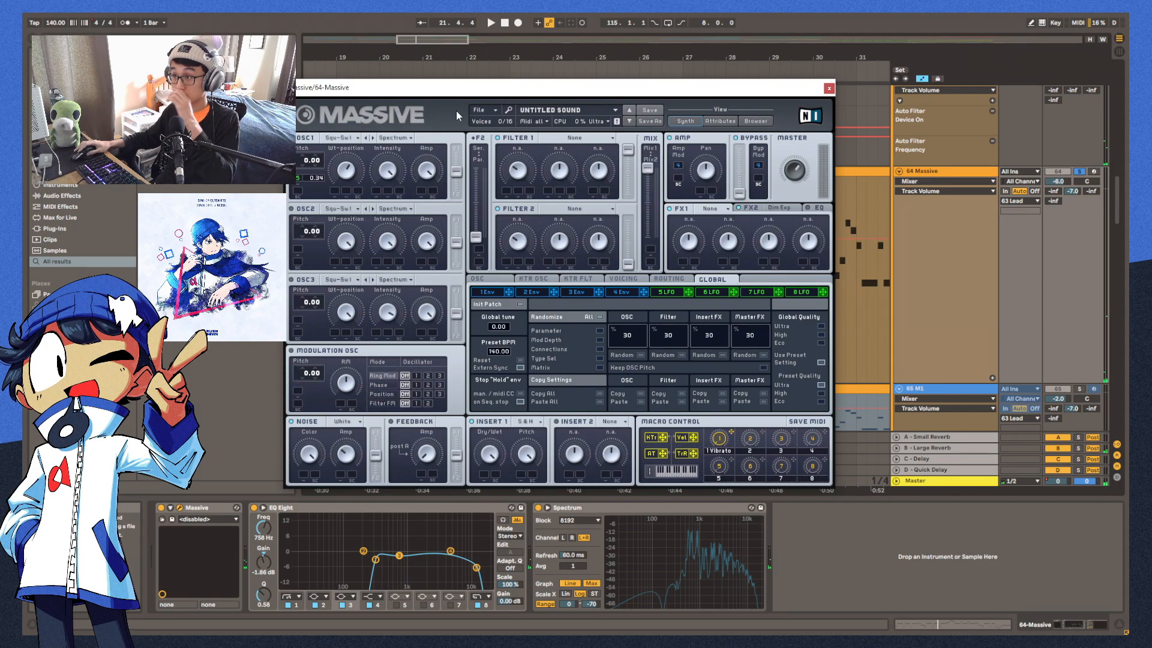
left_click_drag(458, 91, 515, 100)
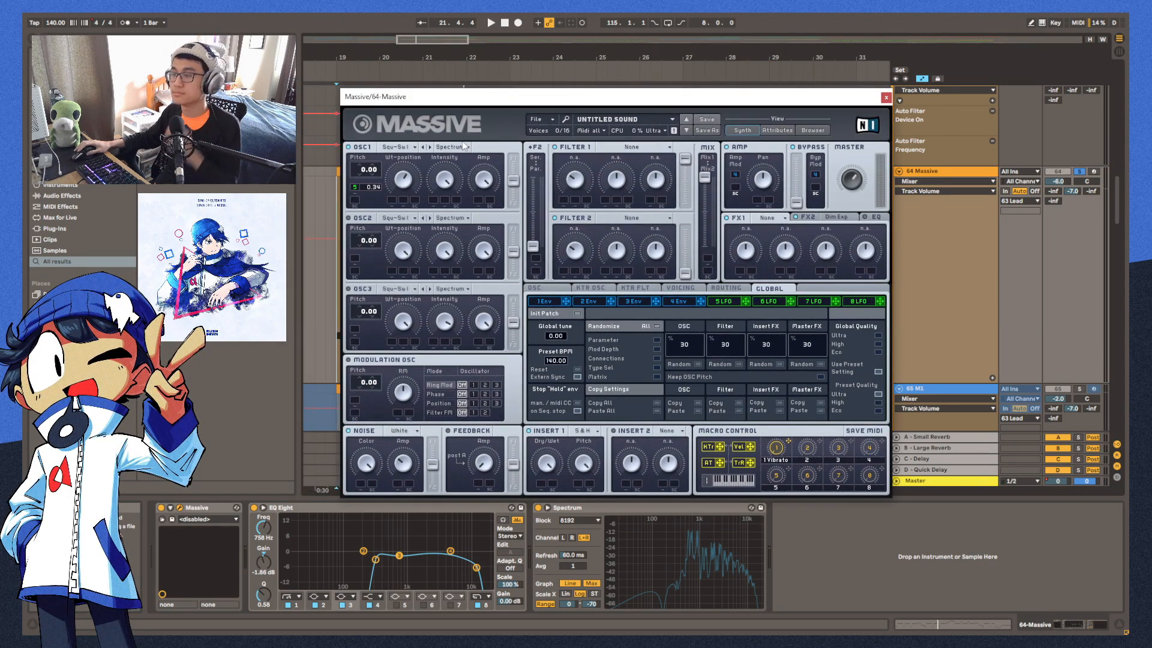
left_click(723, 301)
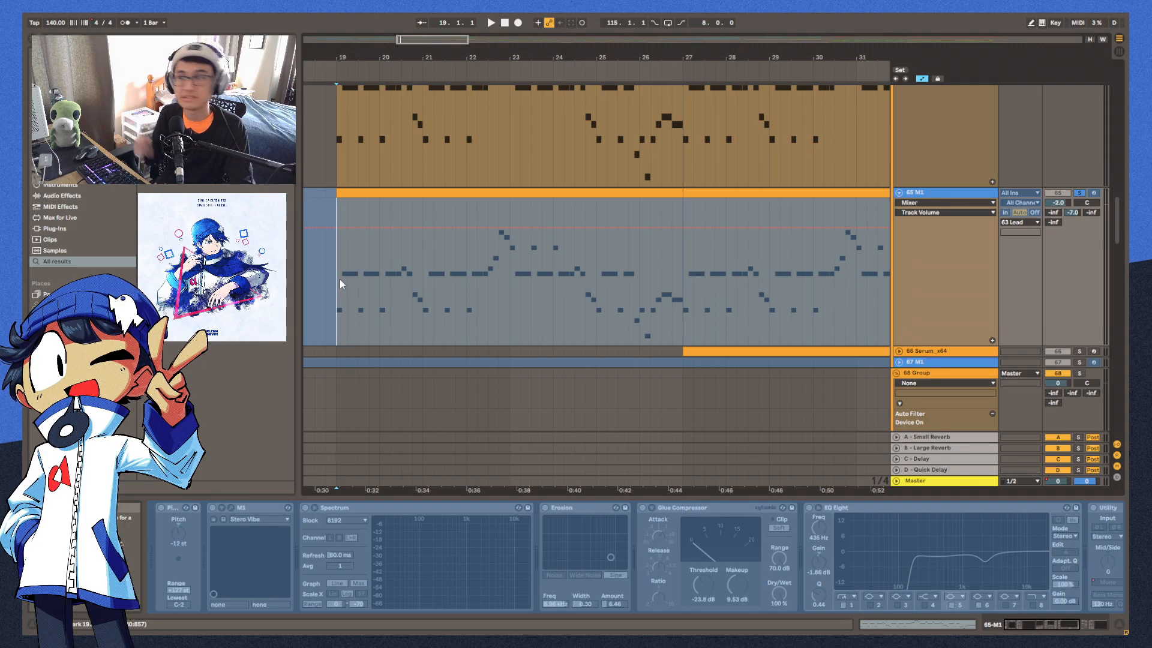
Play the soloed M1 track (65) from bar 19, and unfold, solo and play the Serum_x64 track (66) from bar 27
key("space")
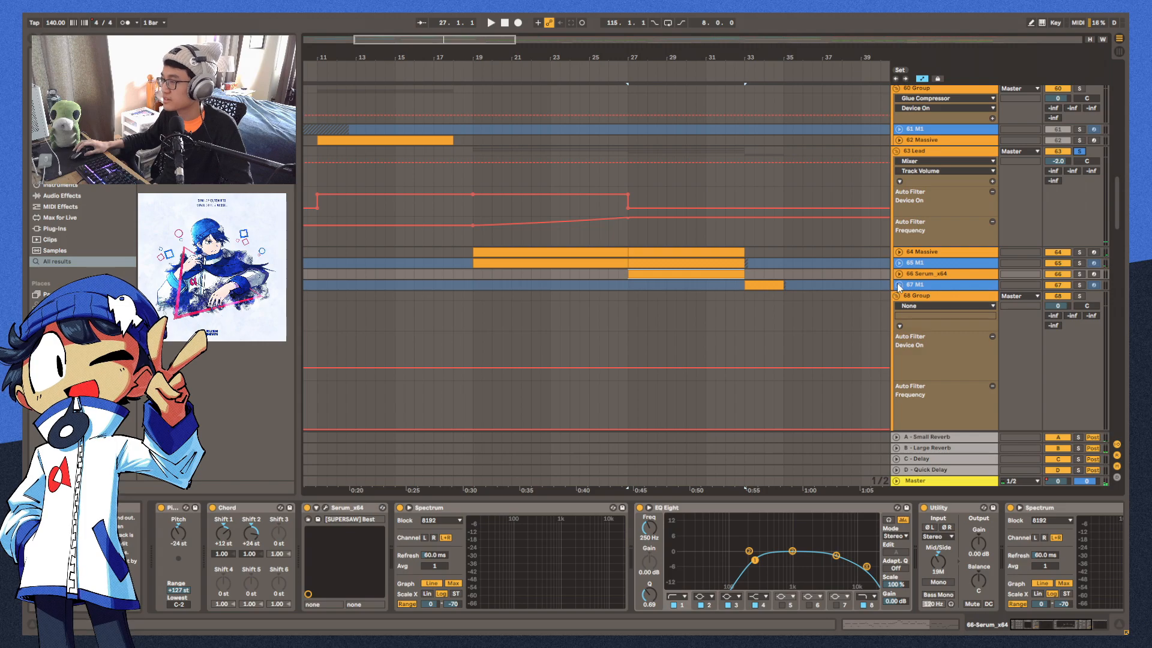
left_click(899, 275)
scroll(849, 278, "down", 2)
left_click_drag(686, 56, 686, 96)
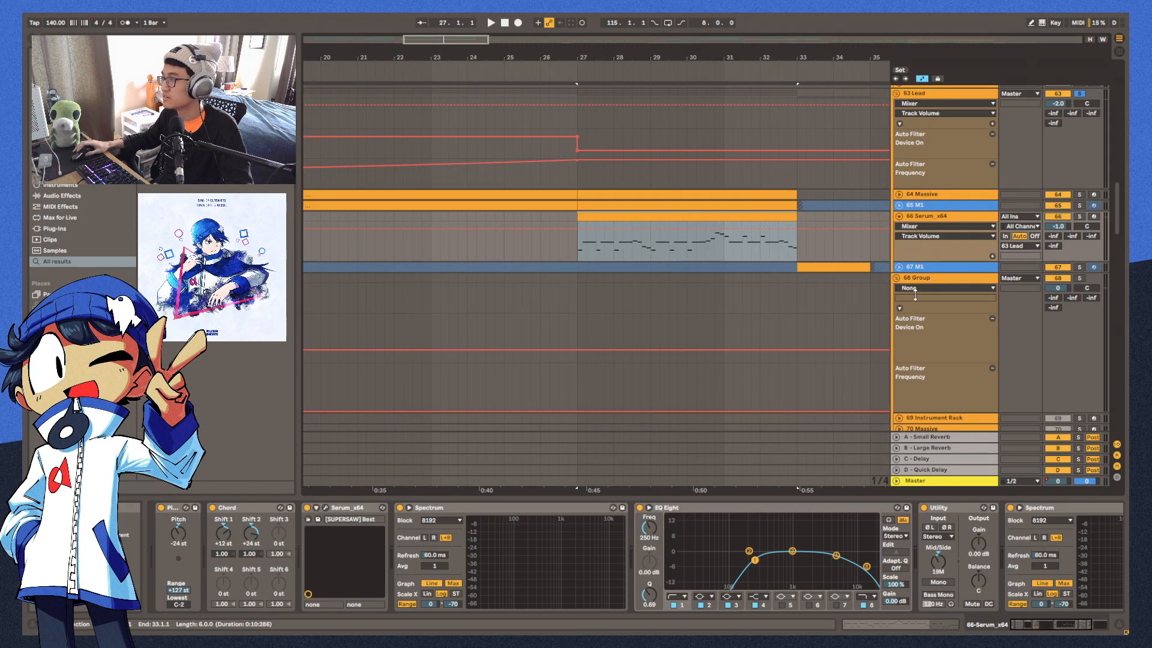
scroll(1074, 304, "up", 1)
left_click_drag(1074, 304, 1074, 347)
left_click(1078, 263)
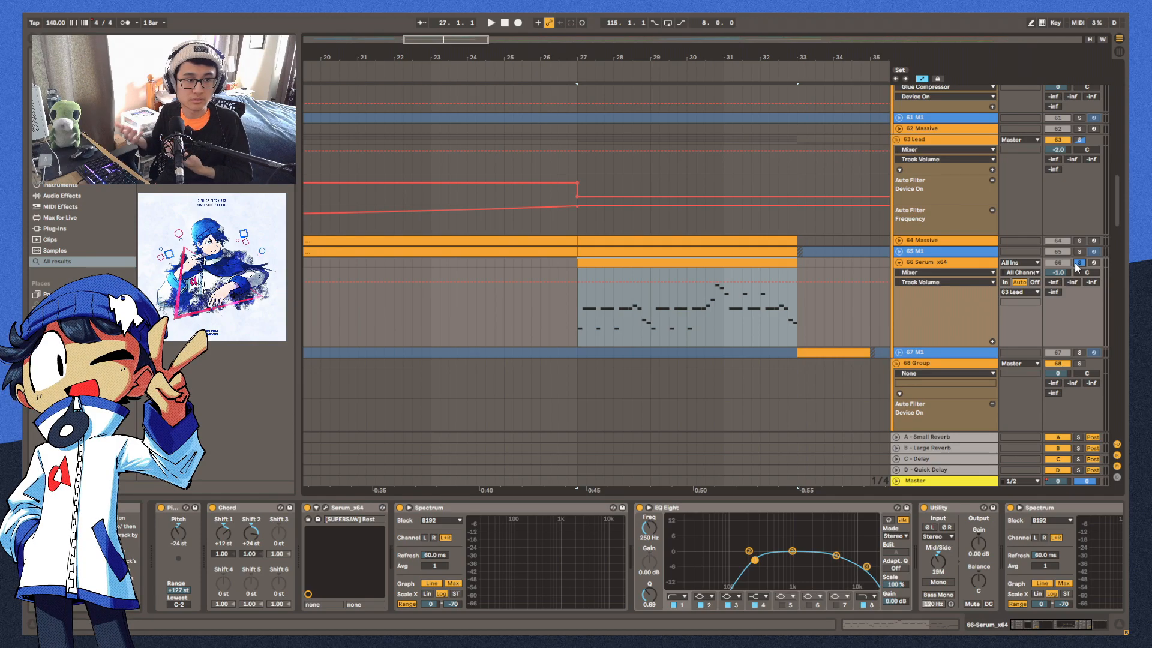
key("space")
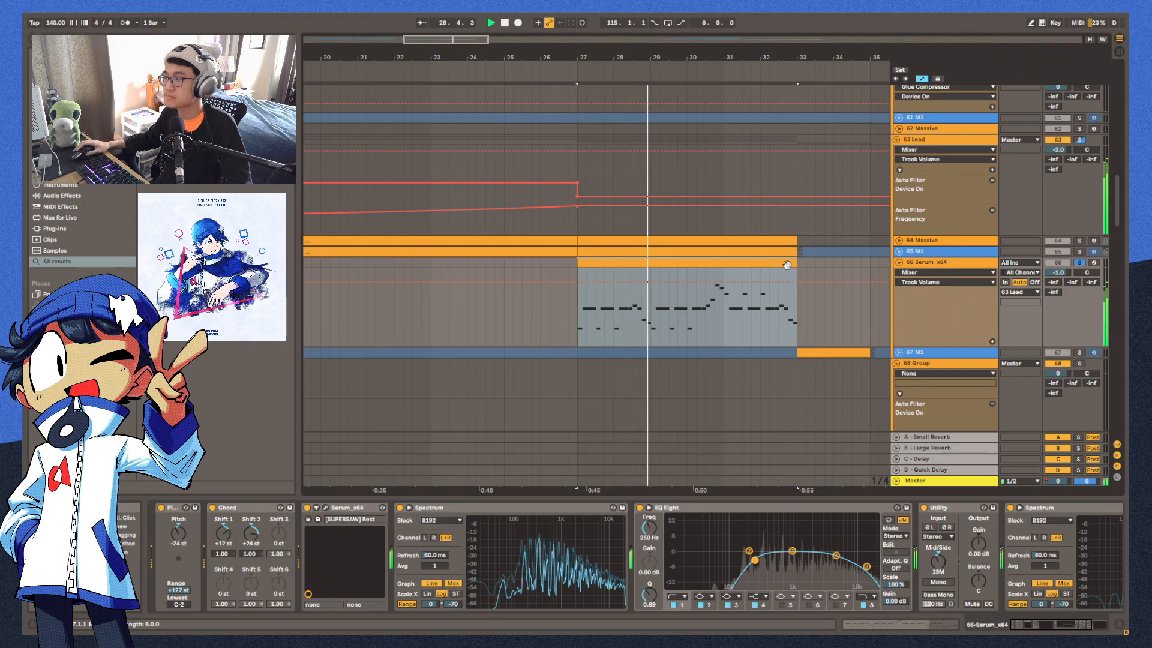
Solo the Lead group (63) and its M1 track (67), and play the short M1 clip at bar 33
left_click(1080, 139)
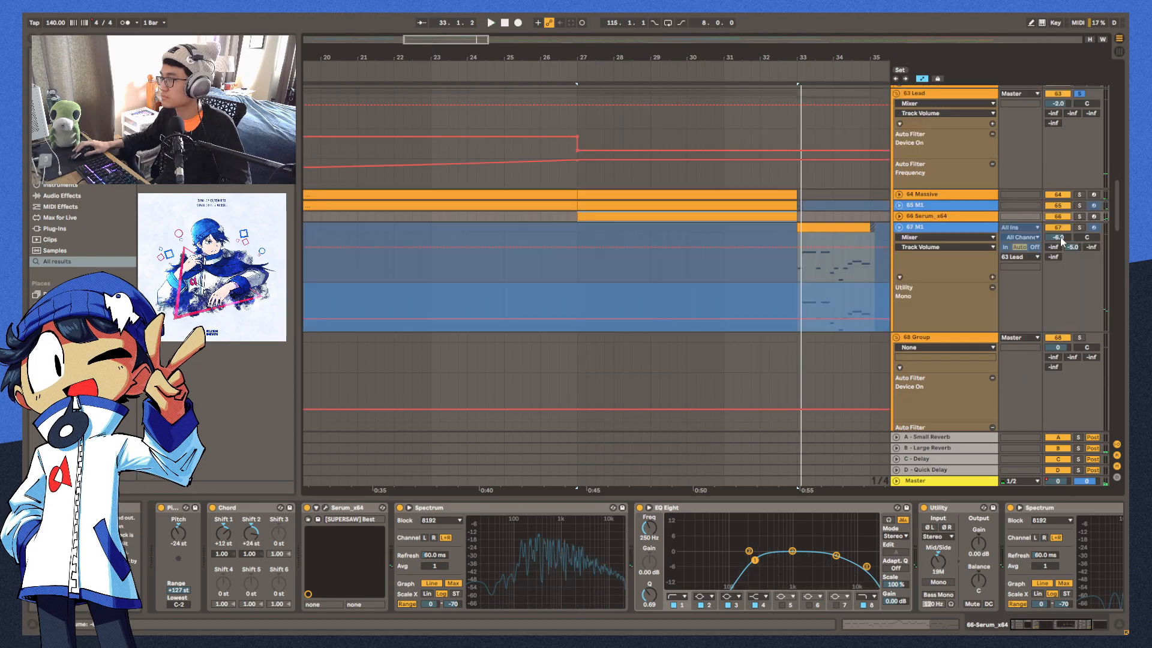
left_click(1077, 316)
key("alt+plus")
scroll(750, 270, "right", 3)
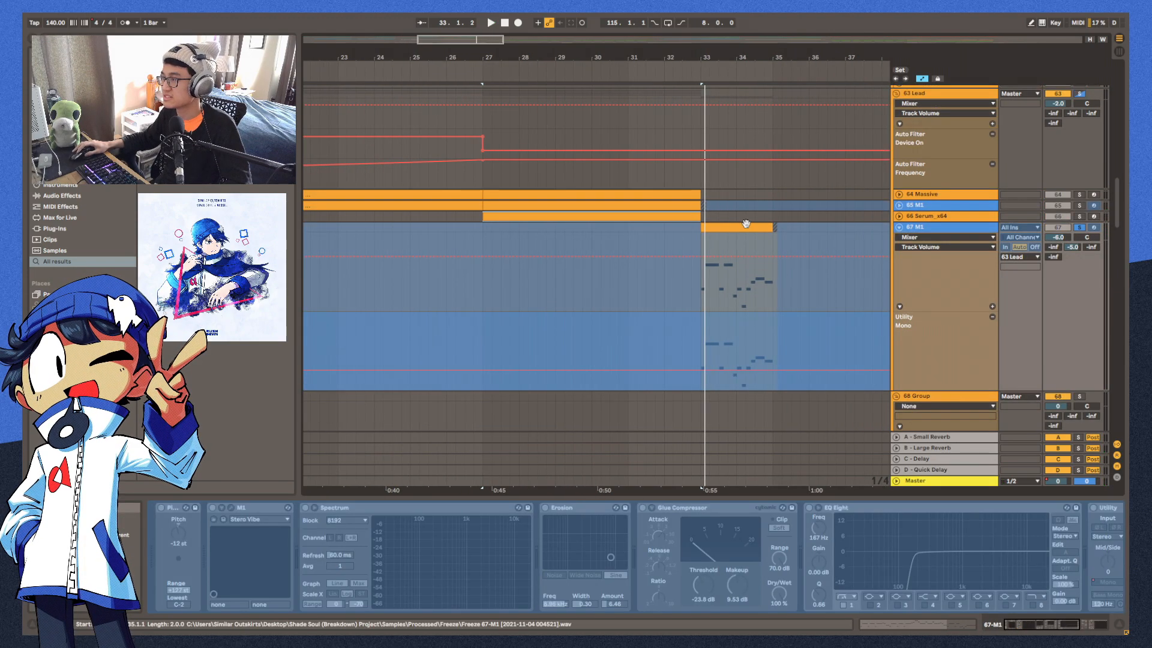
left_click(746, 228)
key("space")
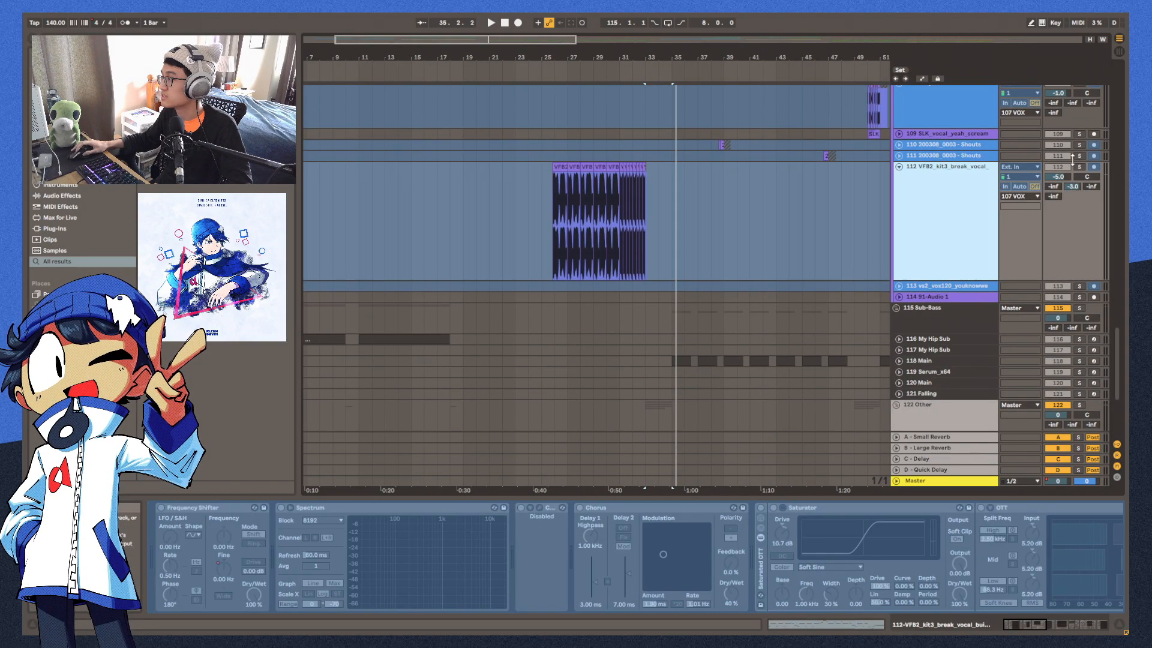
Solo the VFB2_kit3_break_vocal track (112) and play it from just before its first clip near bar 25
left_click(1079, 167)
left_click_drag(550, 53, 562, 51)
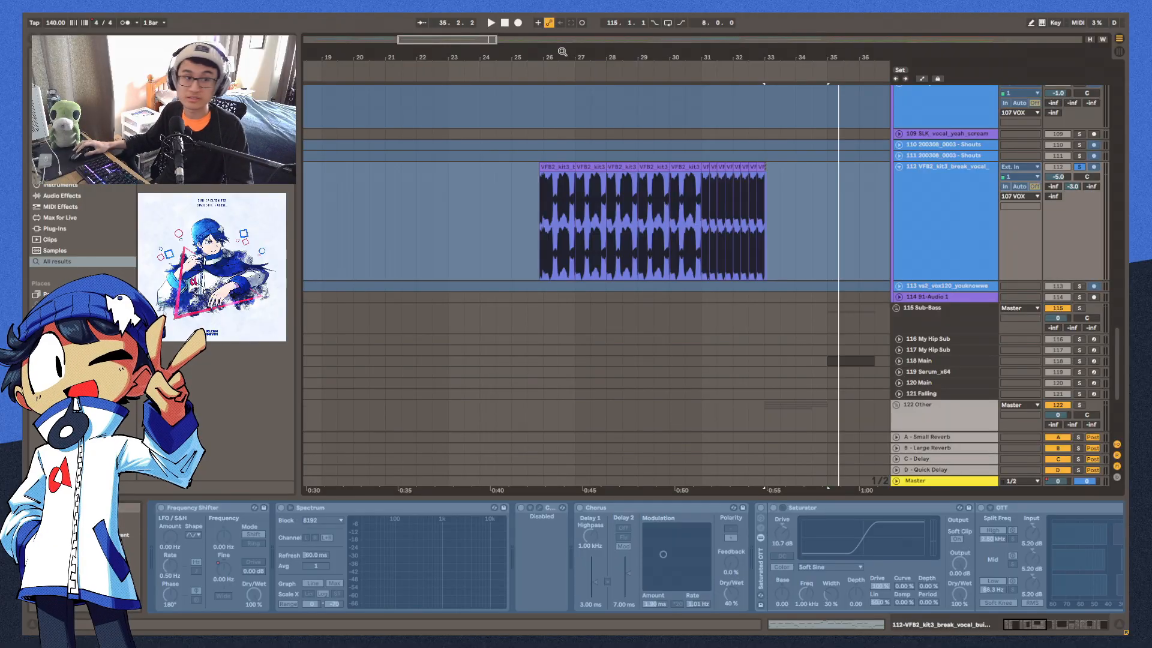
scroll(499, 204, "left", 3)
left_click(500, 204)
key("space")
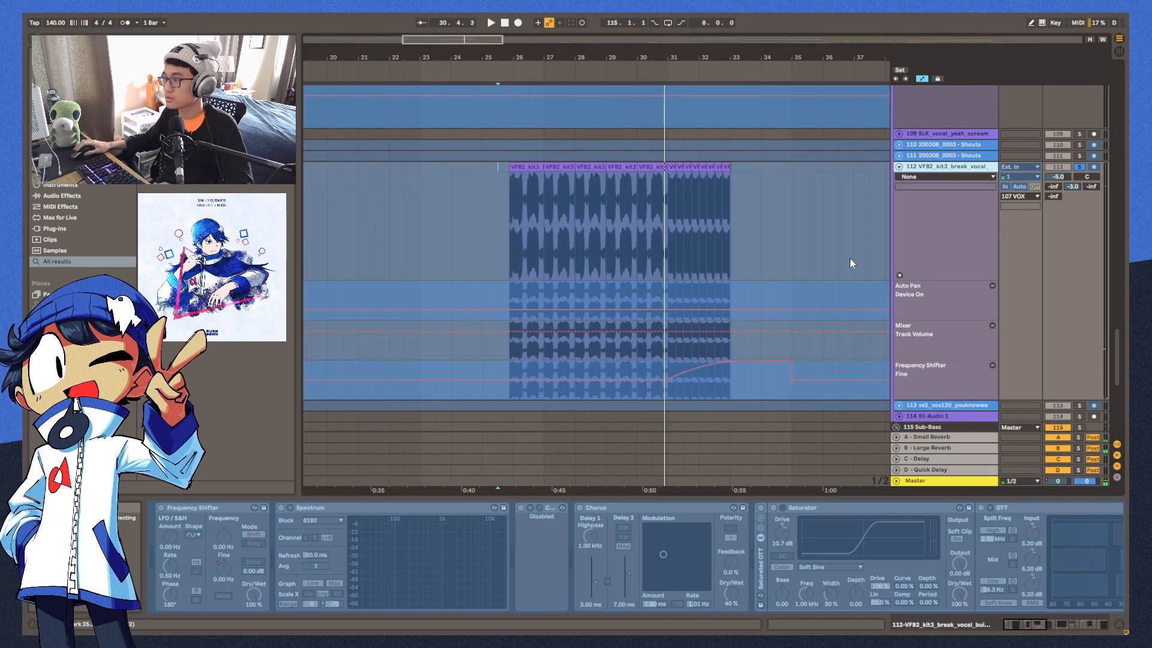
Examine the Frequency Shifter Fine automation on the break vocal track (112) and play its faster chops from bar 31
scroll(849, 258, "down", 2)
scroll(801, 240, "down", 1)
left_click_drag(718, 48, 706, 57)
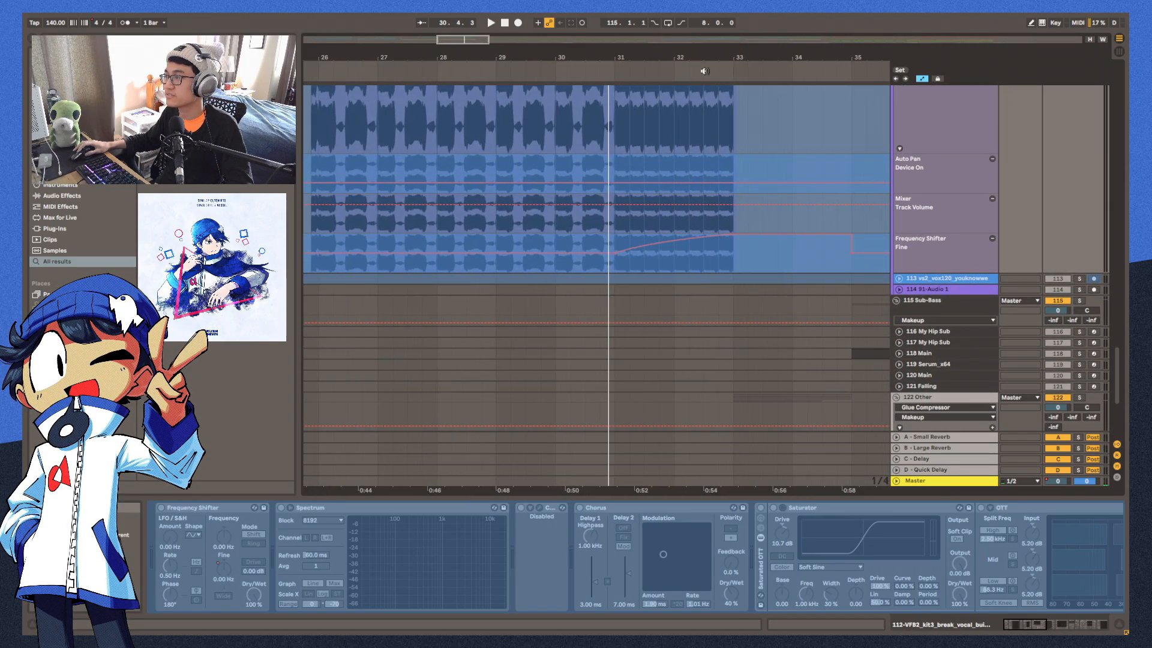
scroll(691, 291, "up", 3)
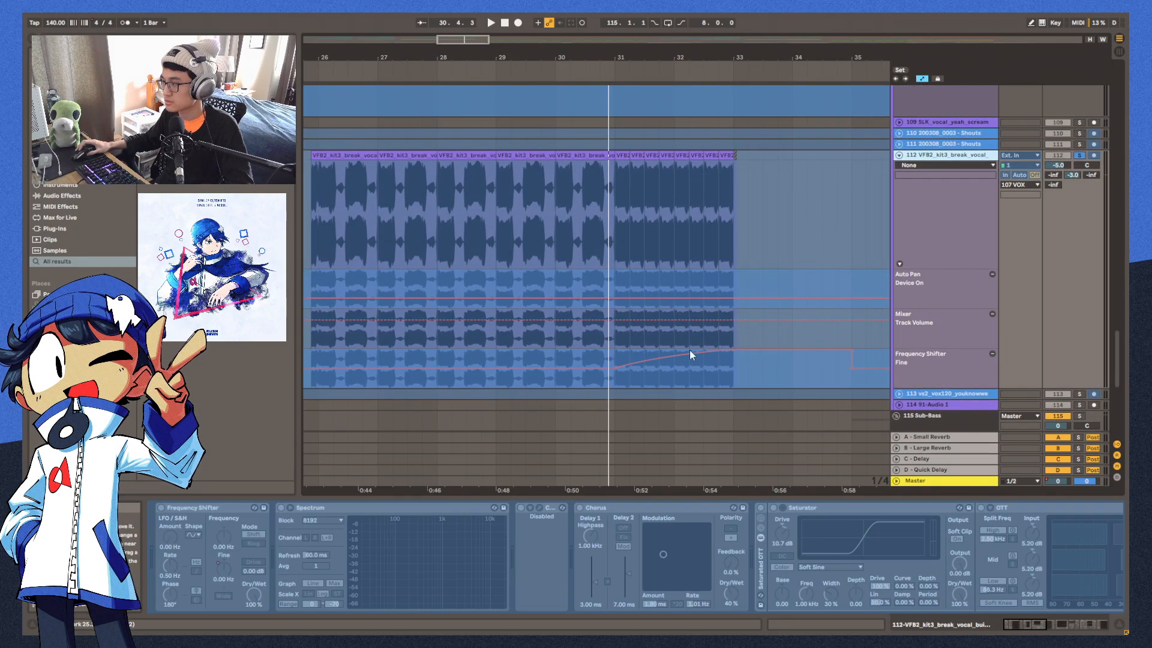
left_click(615, 227)
key("space")
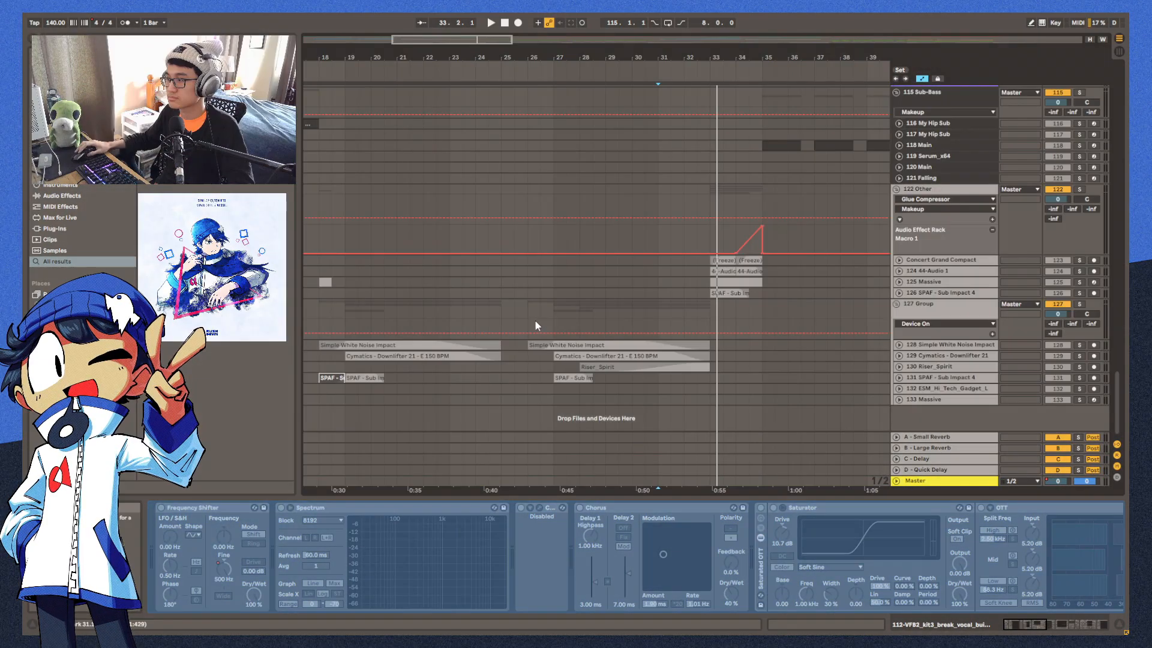
Solo the effects group (127) with its noise impact, downlifter and riser clips, and play it from bar 26
left_click(539, 312)
left_click(1078, 304)
key("plus")
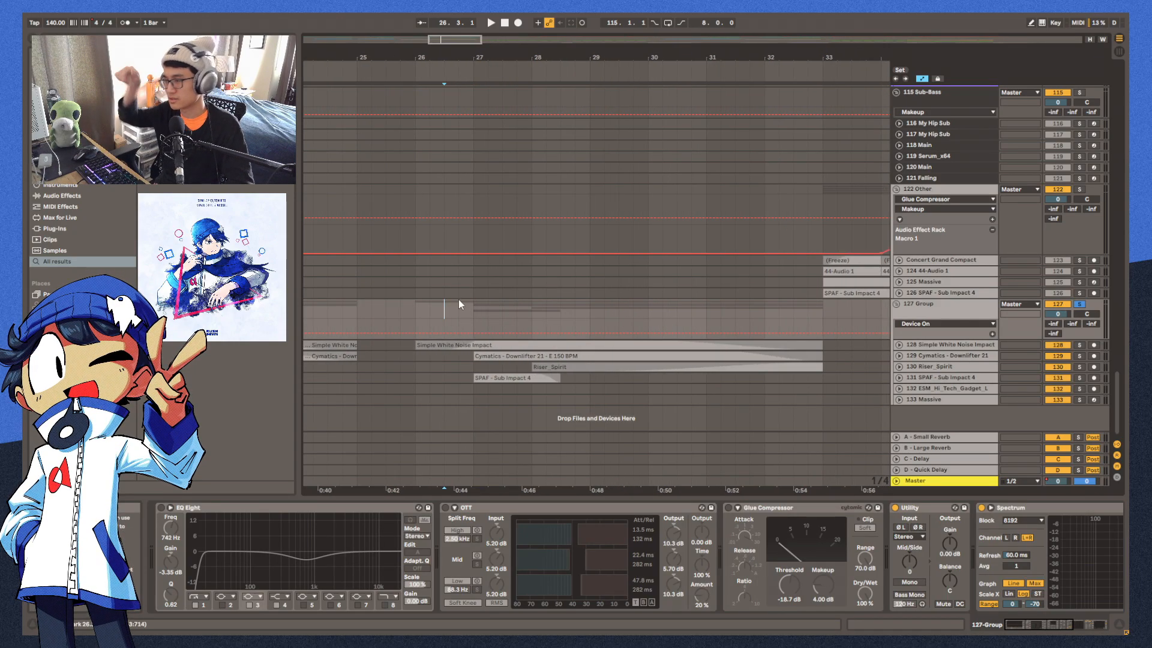
key("space")
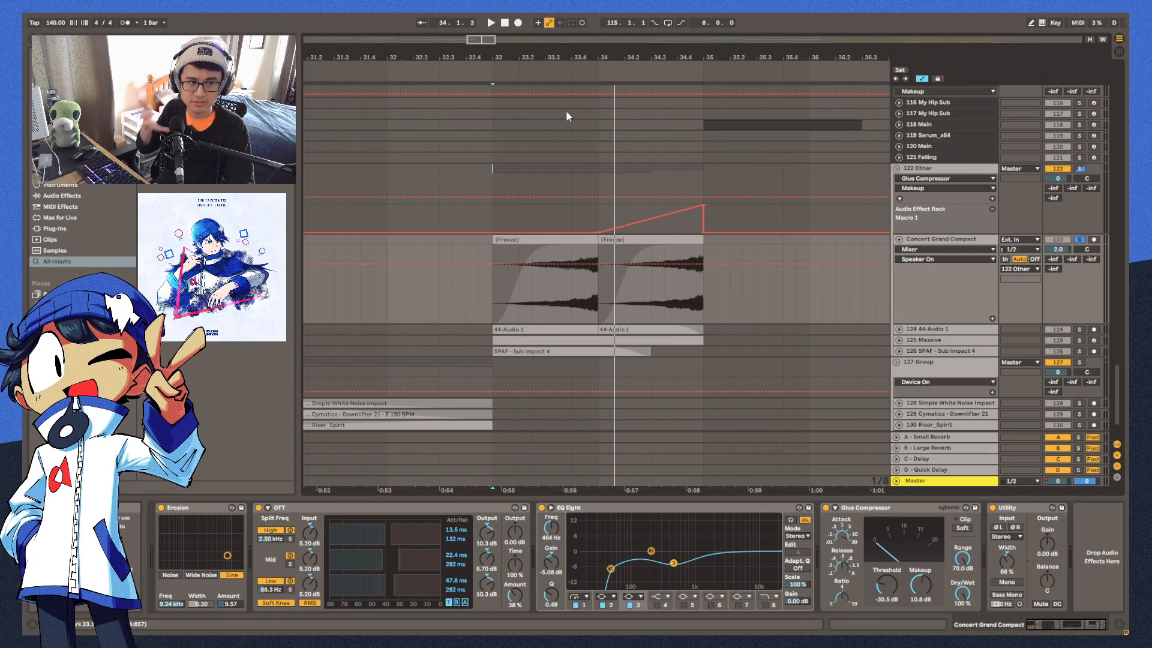
Play the soloed Concert Grand Compact track from bar 33 and view the 44-Audio 1 track (124) below it
key("space")
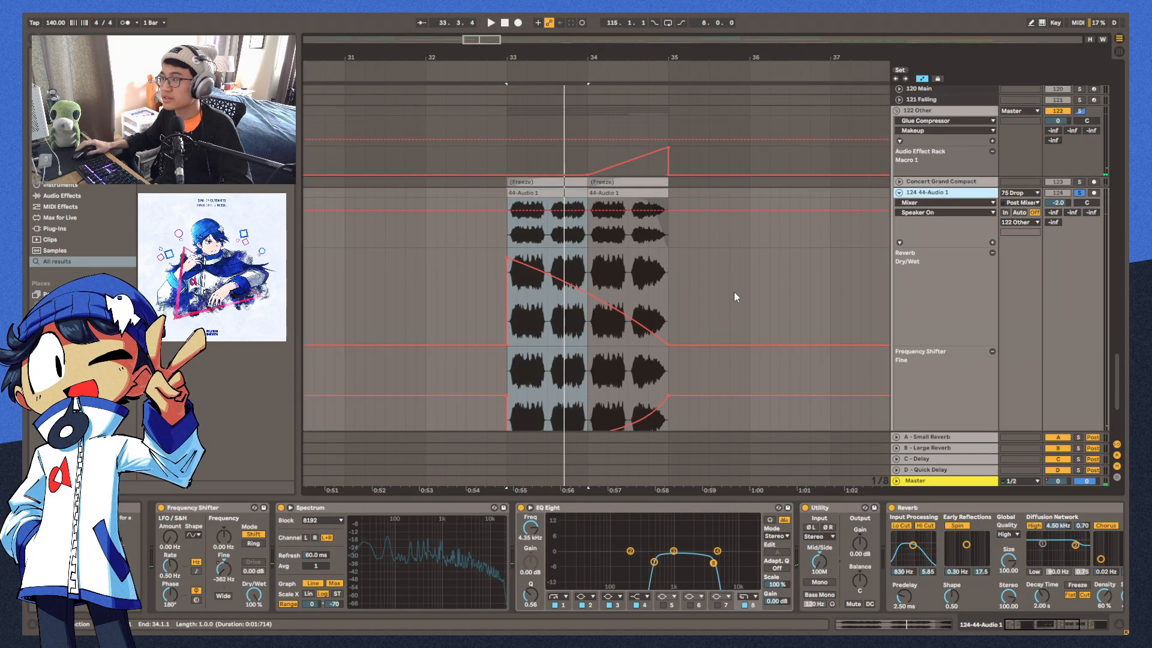
scroll(735, 296, "down", 1)
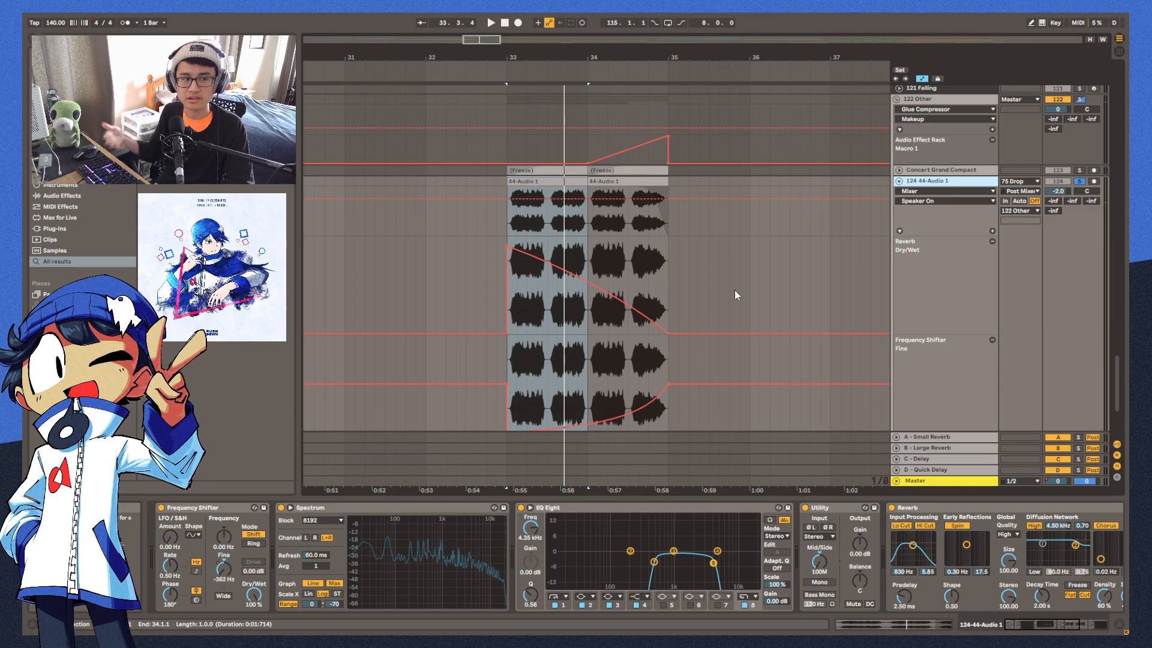
Play the Massive track (125) with its rising automation from bar 33, and the SPAF - Sub Impact 4 track (126) below it
scroll(635, 258, "down", 3)
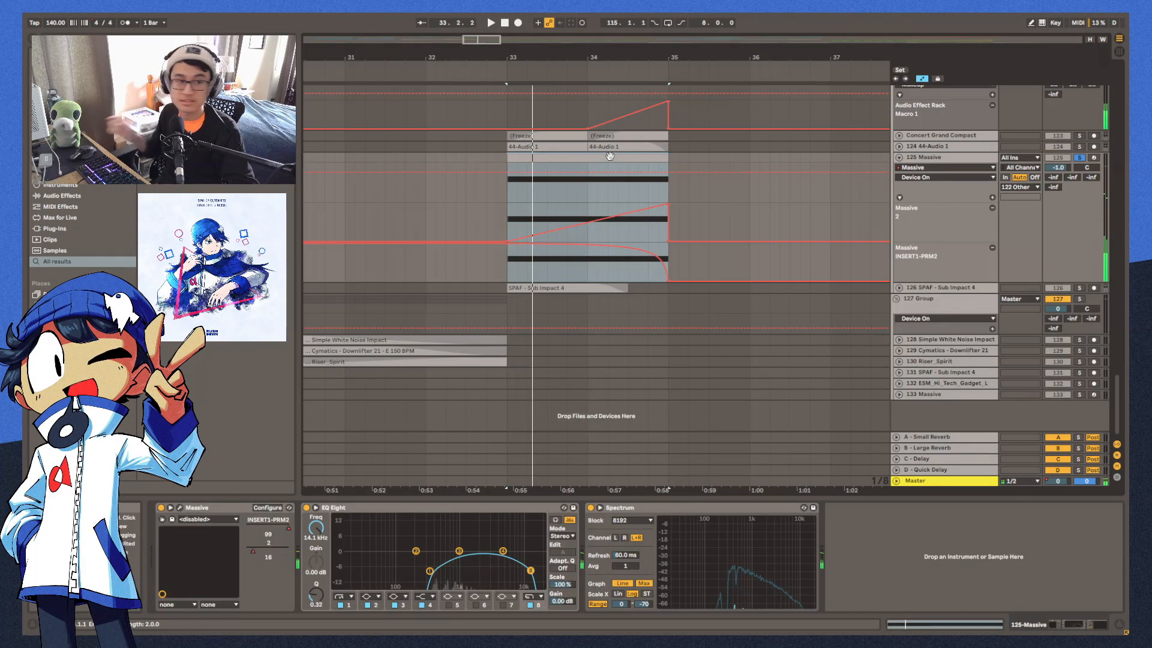
key("space")
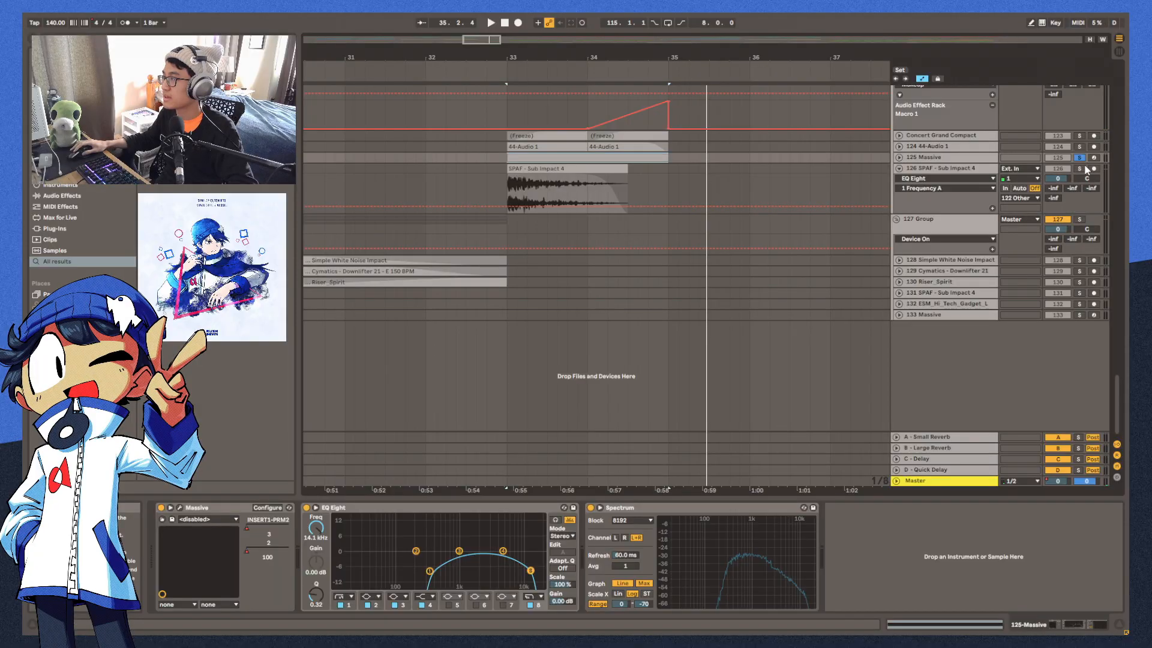
left_click(568, 169)
key("space")
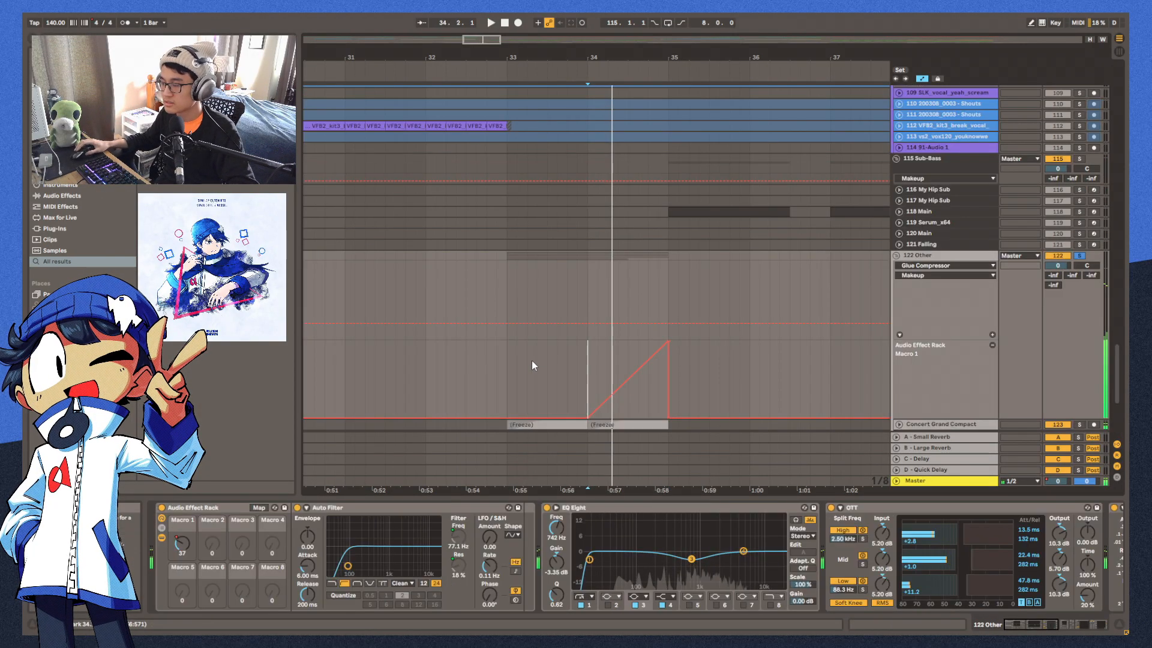
Play the soloed Other group (122) from bar 34 to audition its Audio Effect Rack Macro 1 automation ramp, and collapse the group's automation
scroll(532, 362, "down", 1)
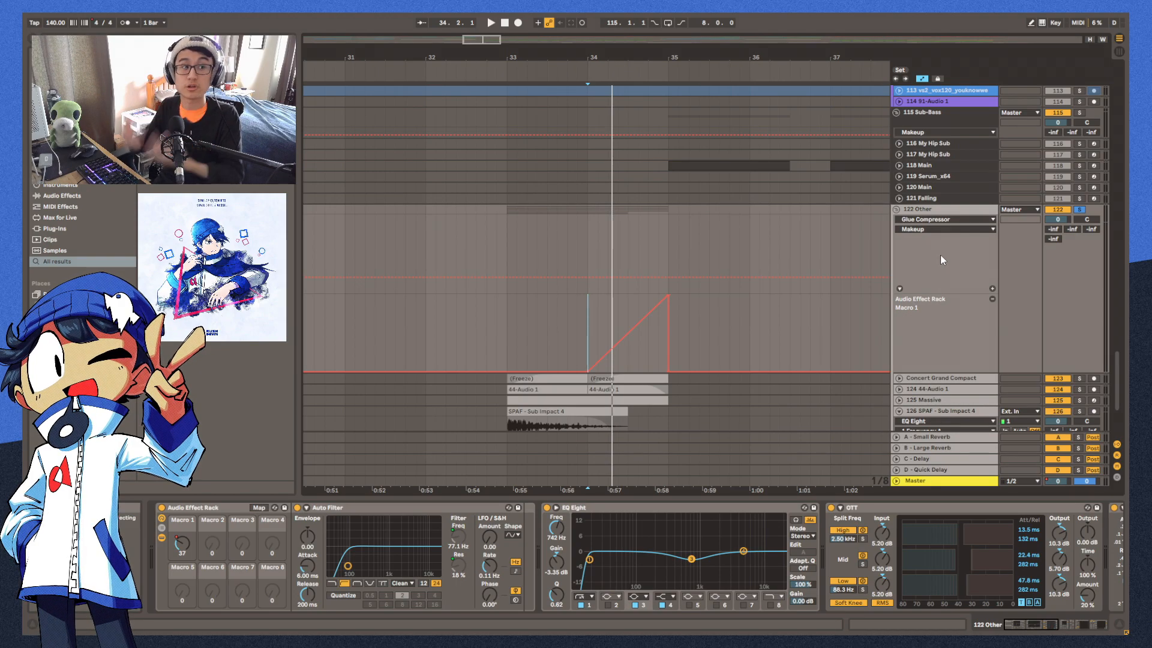
key("space")
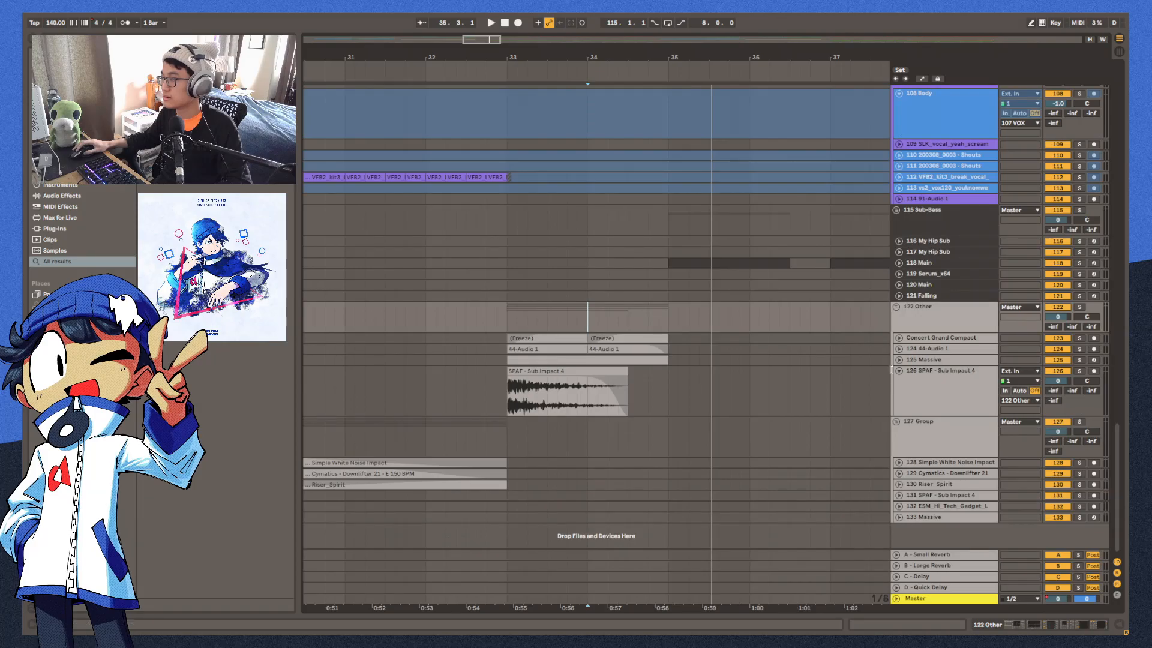
left_click(898, 370)
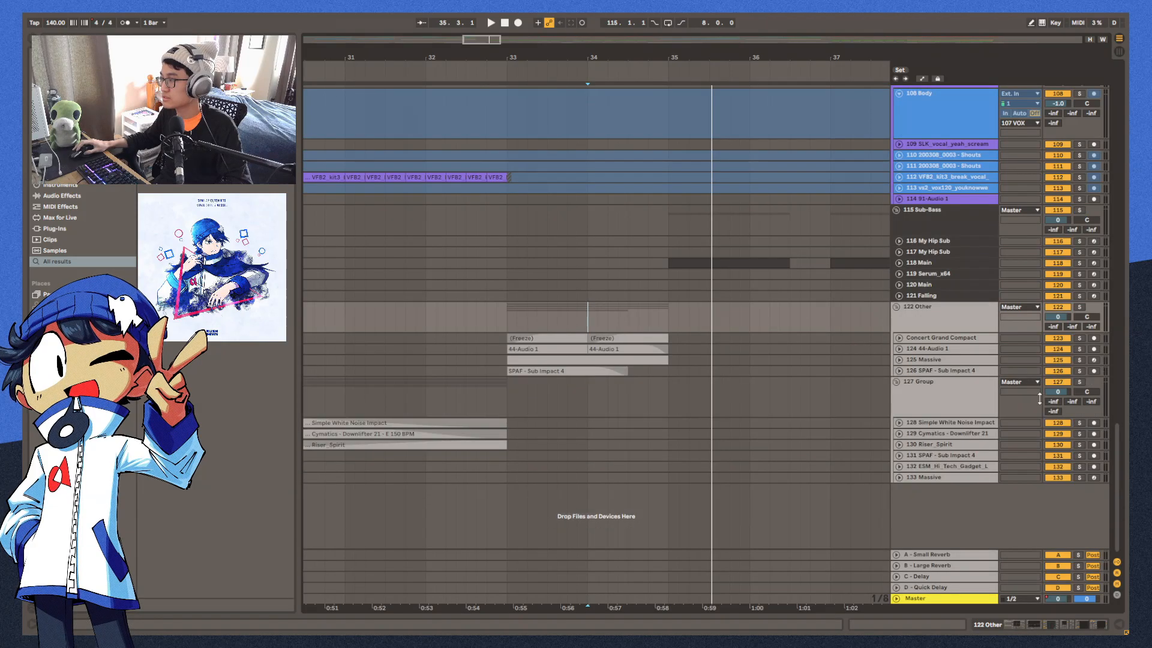
Return to the start of the track list and play the full drop from bar 35 with no tracks soloed
scroll(975, 390, "up", 1)
left_click_drag(1117, 438, 1108, 84)
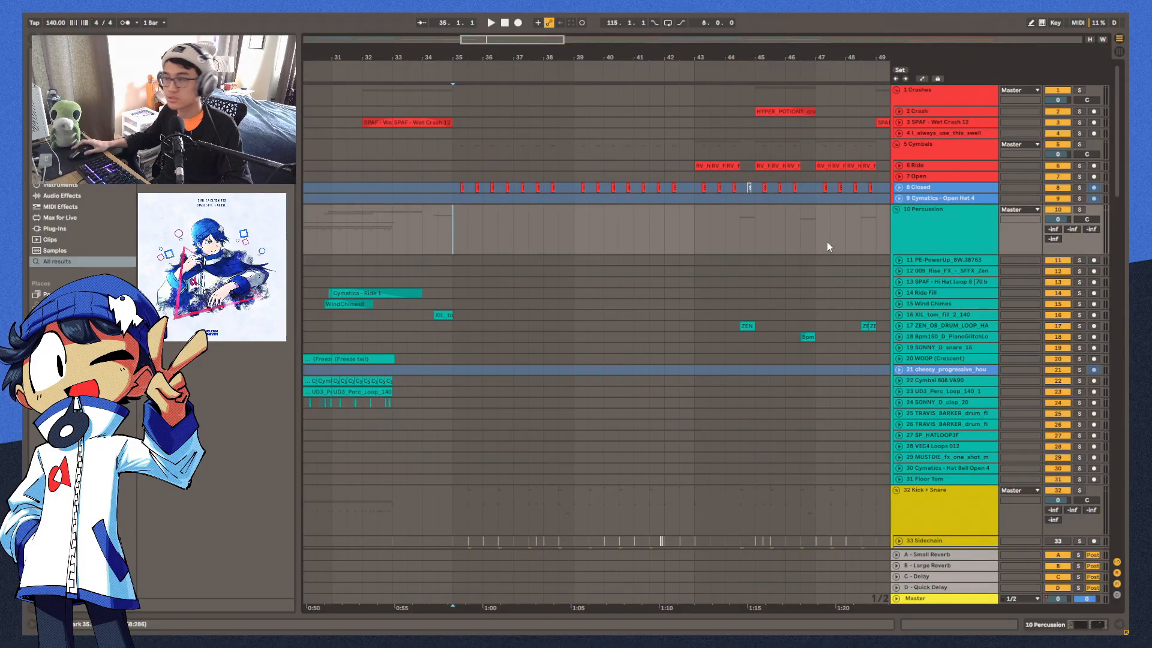
key("space")
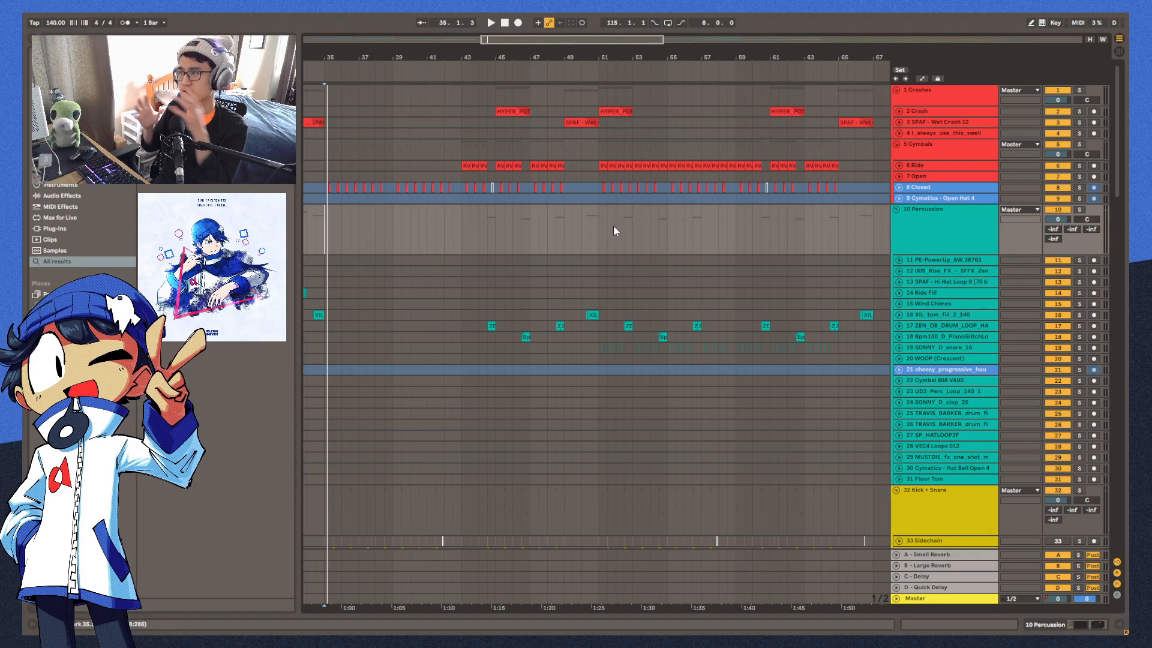
Solo the Closed hi-hat track (8) in the Cymbals group and play its pattern from bar 35
left_click(1078, 187)
double_click(982, 187)
left_click(327, 187)
key("space")
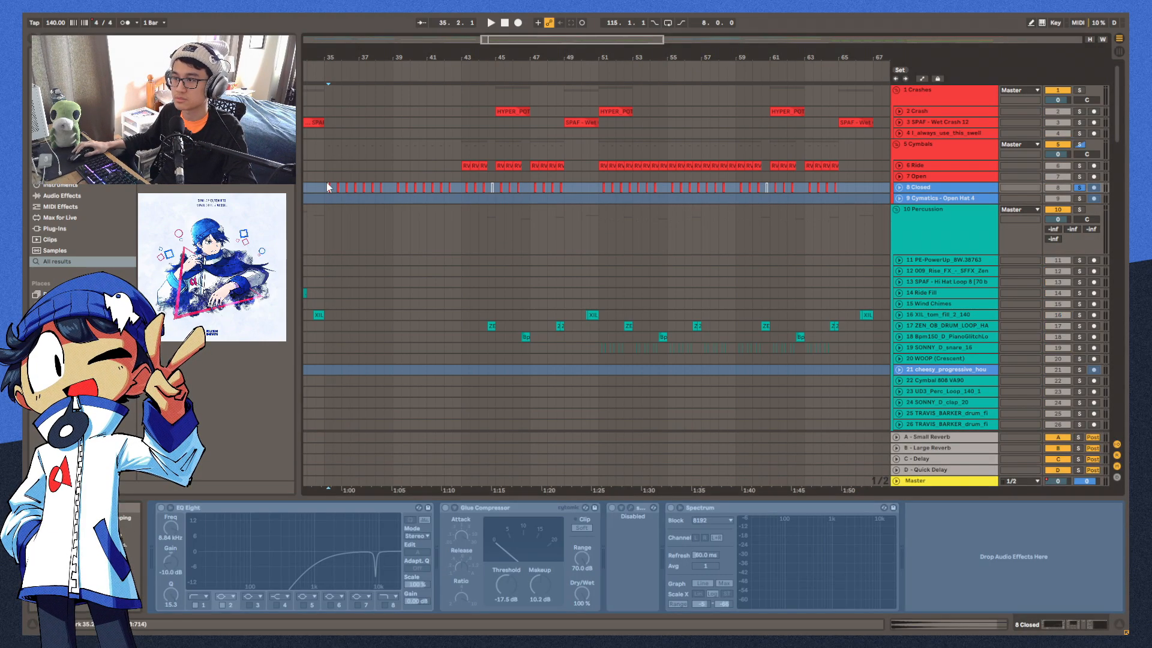
key("space")
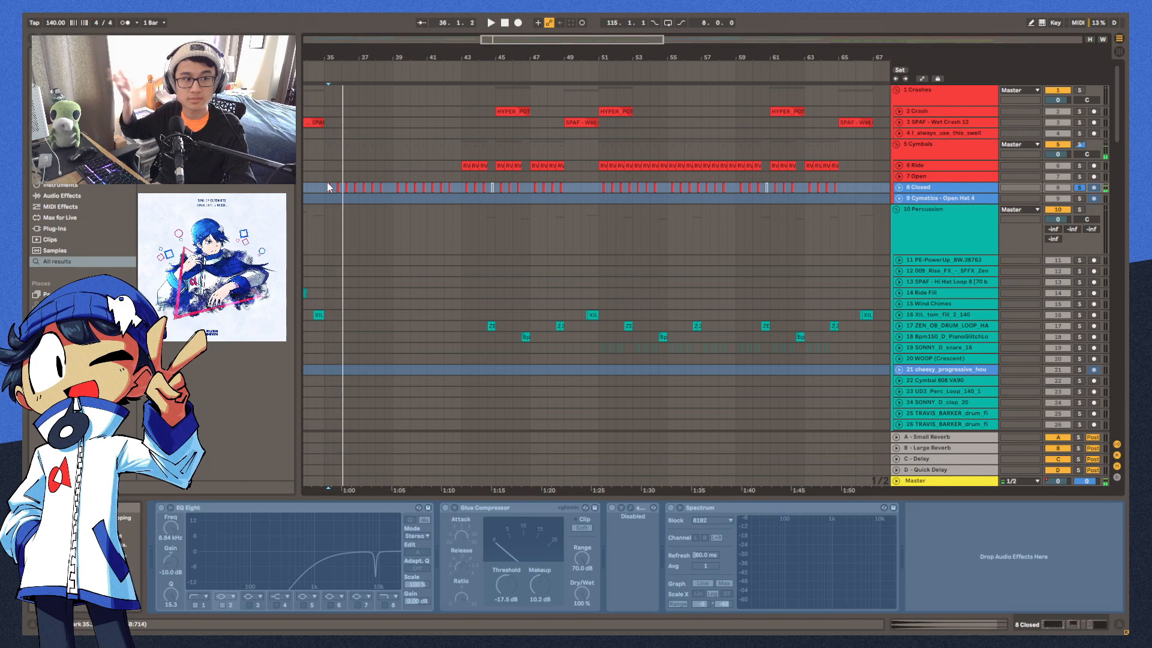
left_click(598, 177)
left_click(1080, 145)
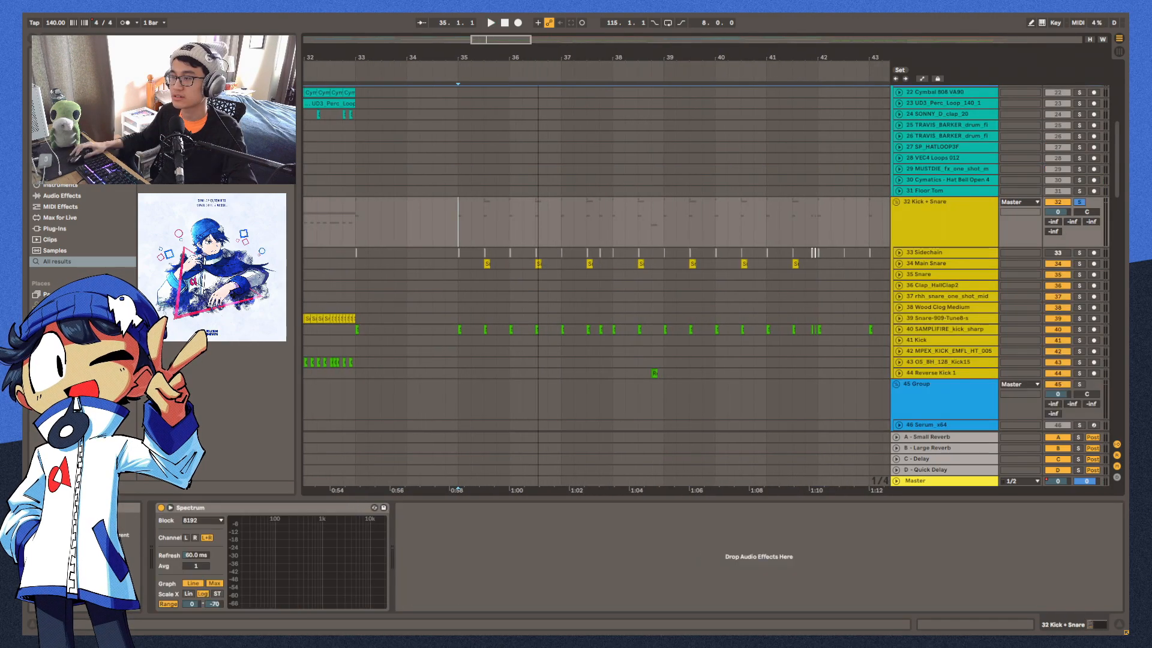
Play the Kick + Snare group (32) from bar 35, and audition its Main Snare track (34) soloed with the waveform enlarged at 35.3
key("space")
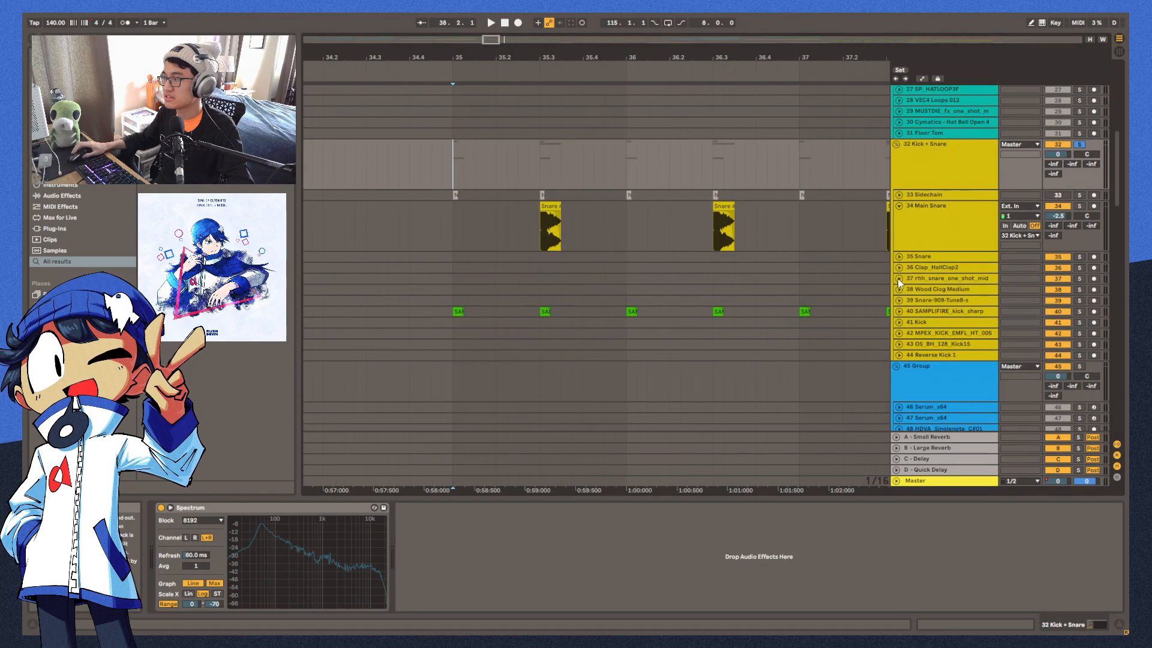
left_click(957, 231)
left_click_drag(1090, 239, 1090, 298)
left_click_drag(552, 48, 552, 109)
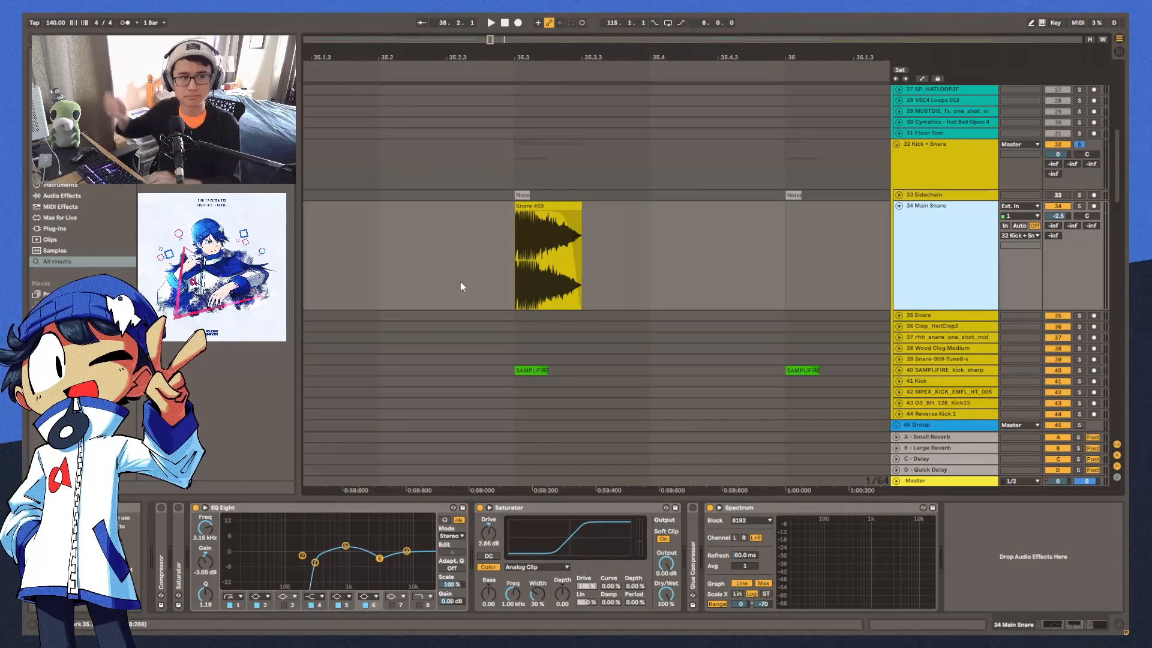
key("space")
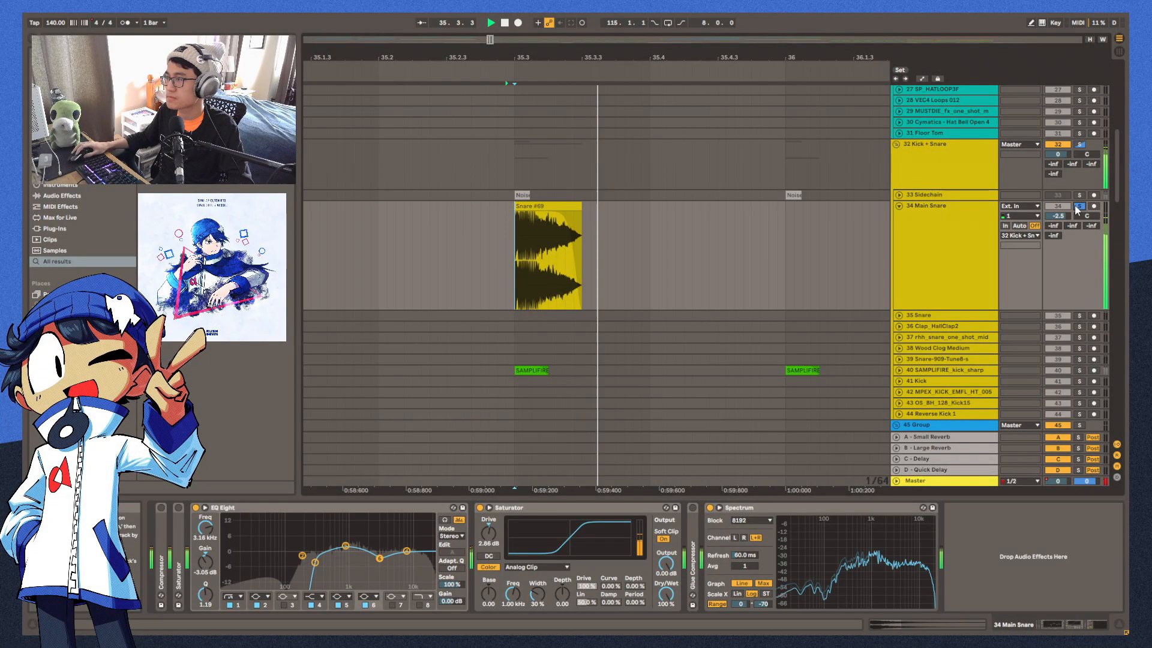
key("space")
key("space")
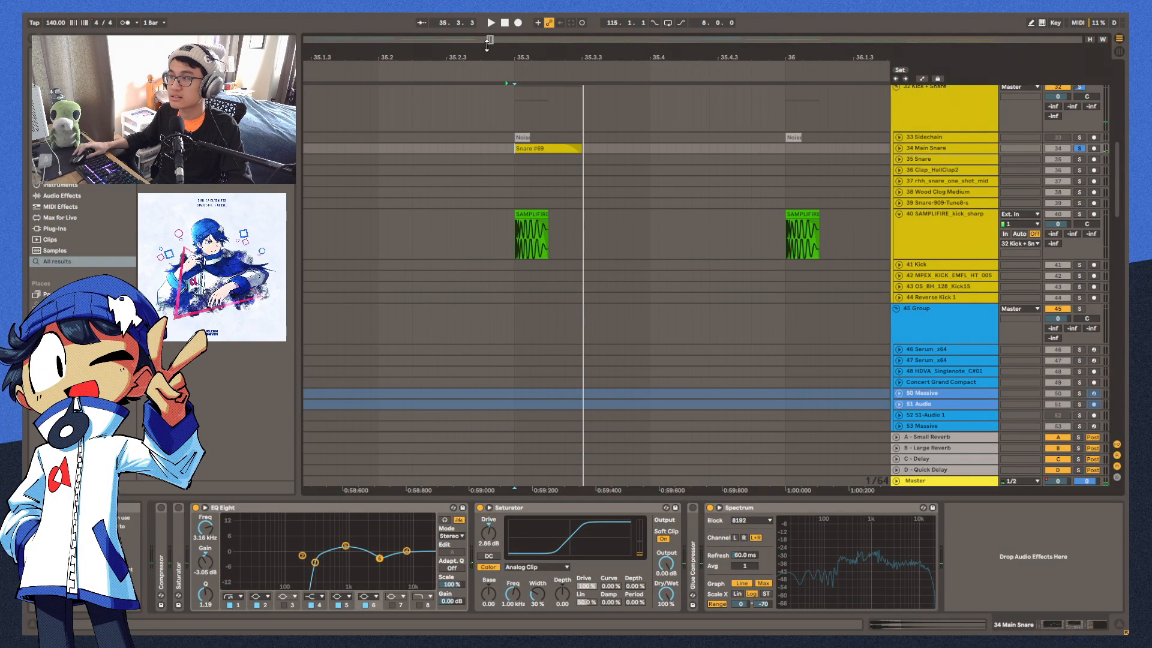
Solo the SAMPLIFIRE_kick_sharp track (40), enlarge its first clip's waveform at bar 35 and play it
left_click_drag(488, 54, 622, 53)
scroll(864, 180, "down", 2)
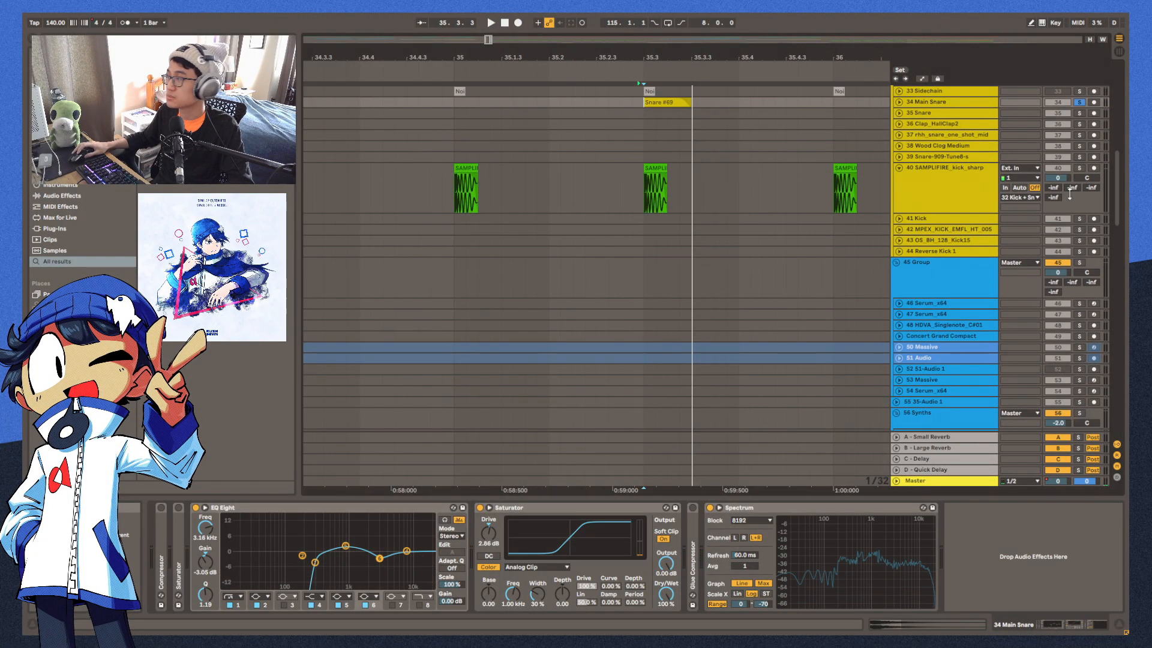
left_click_drag(960, 214, 960, 311)
left_click_drag(489, 55, 489, 90)
left_click(455, 168)
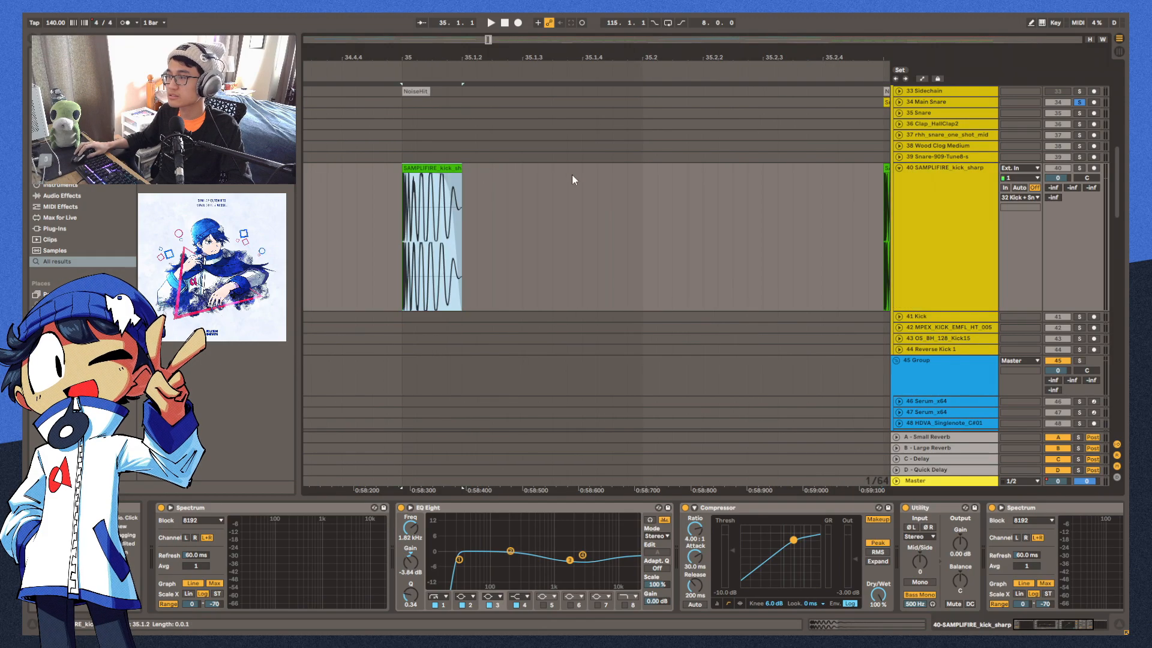
key("space")
left_click(1079, 168)
key("space")
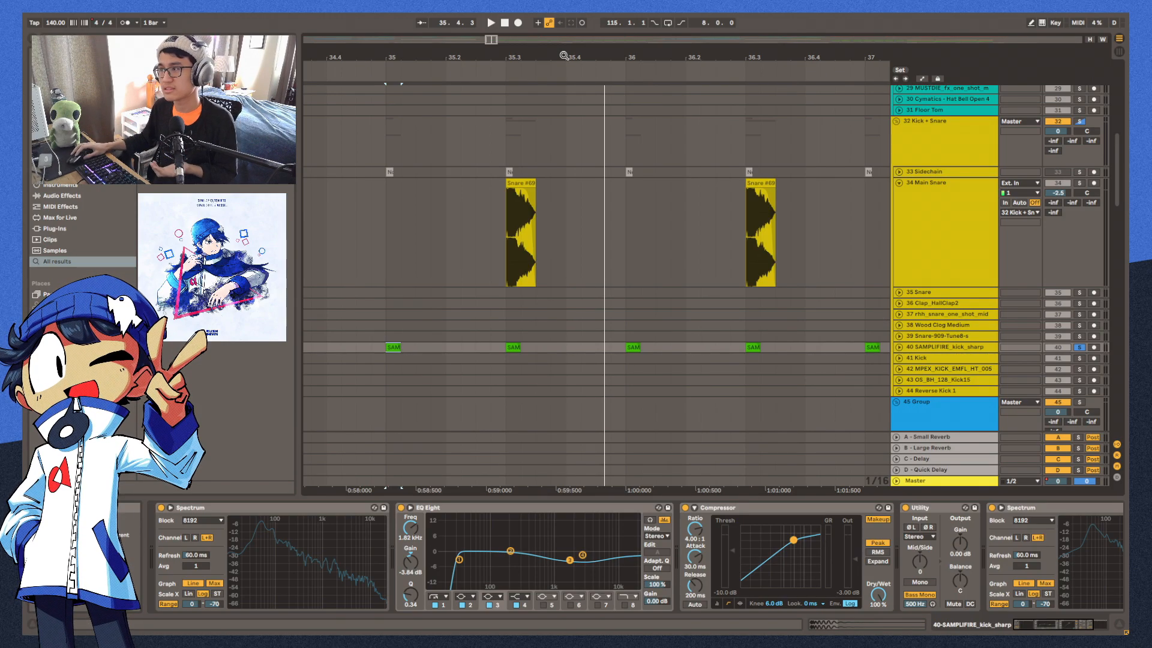
Solo the Drop group (75) and play all its layers from bar 35
left_click_drag(564, 53, 564, 55)
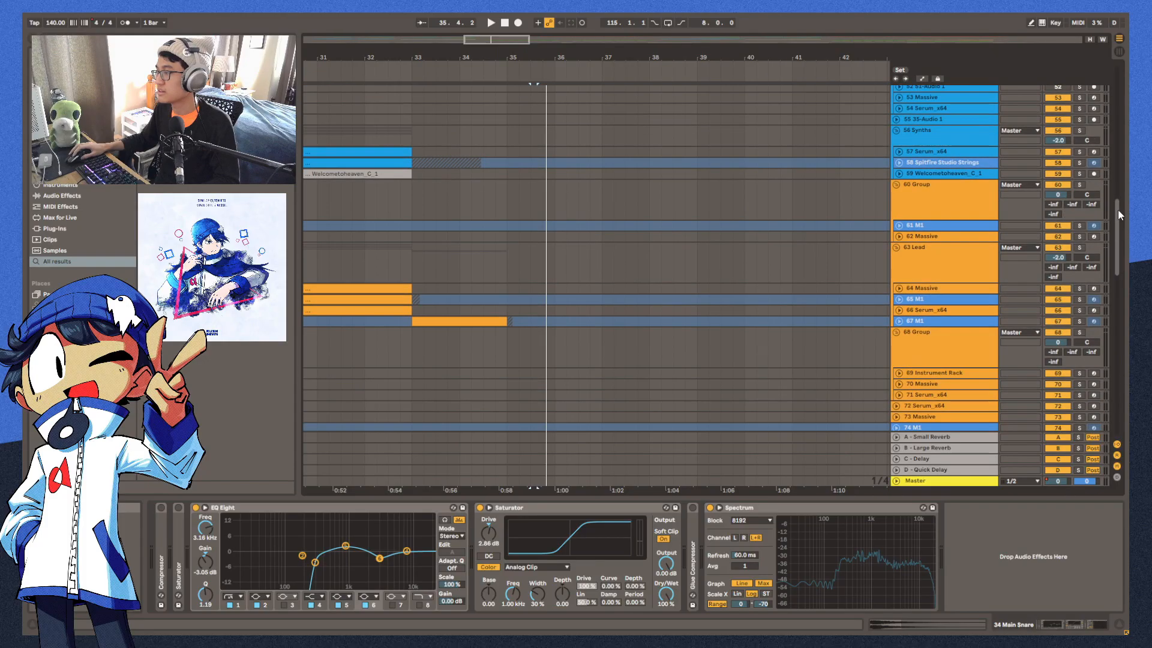
scroll(1119, 260, "down", 5)
left_click_drag(1117, 257, 1117, 270)
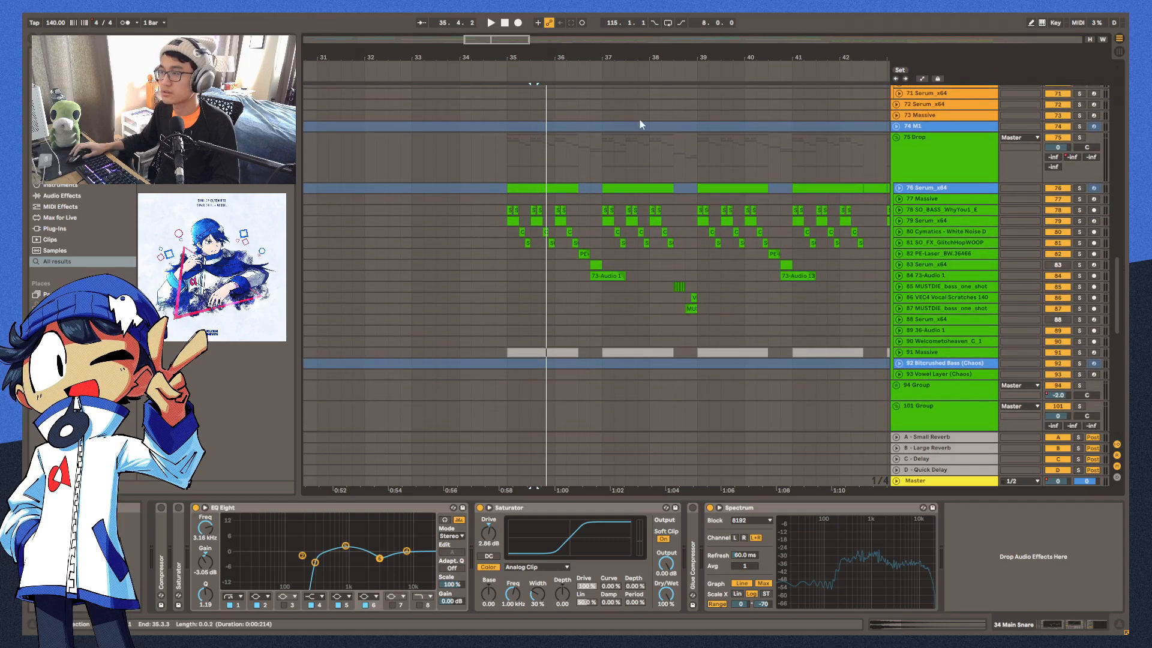
left_click_drag(630, 55, 567, 60)
left_click(440, 146)
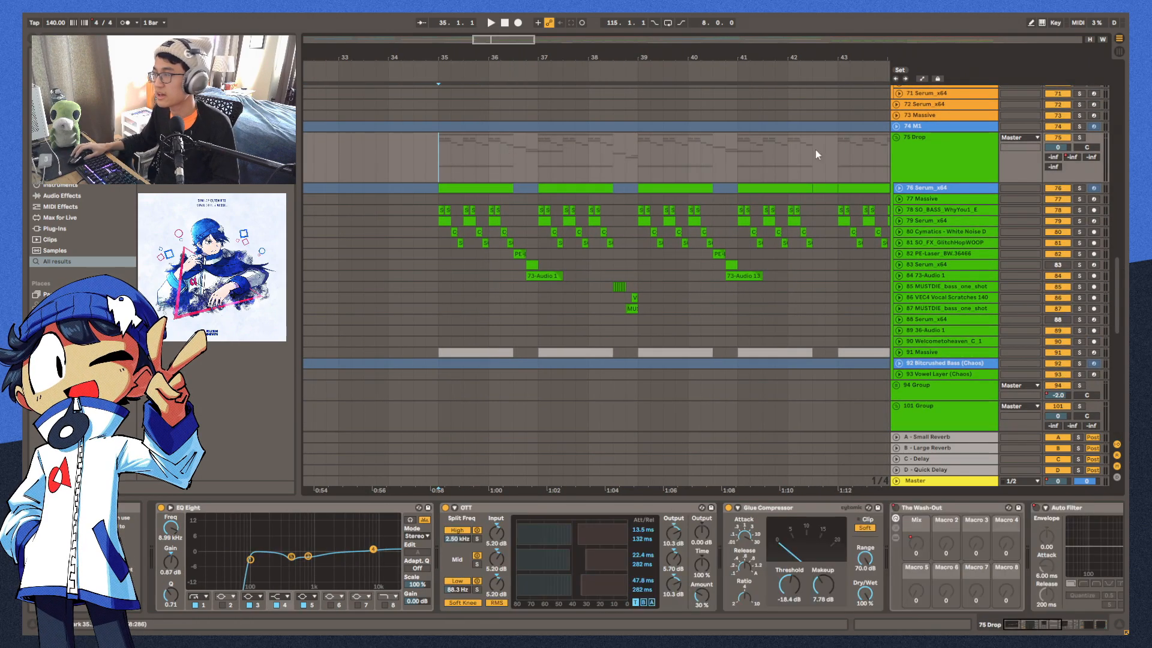
left_click(1079, 138)
key("space")
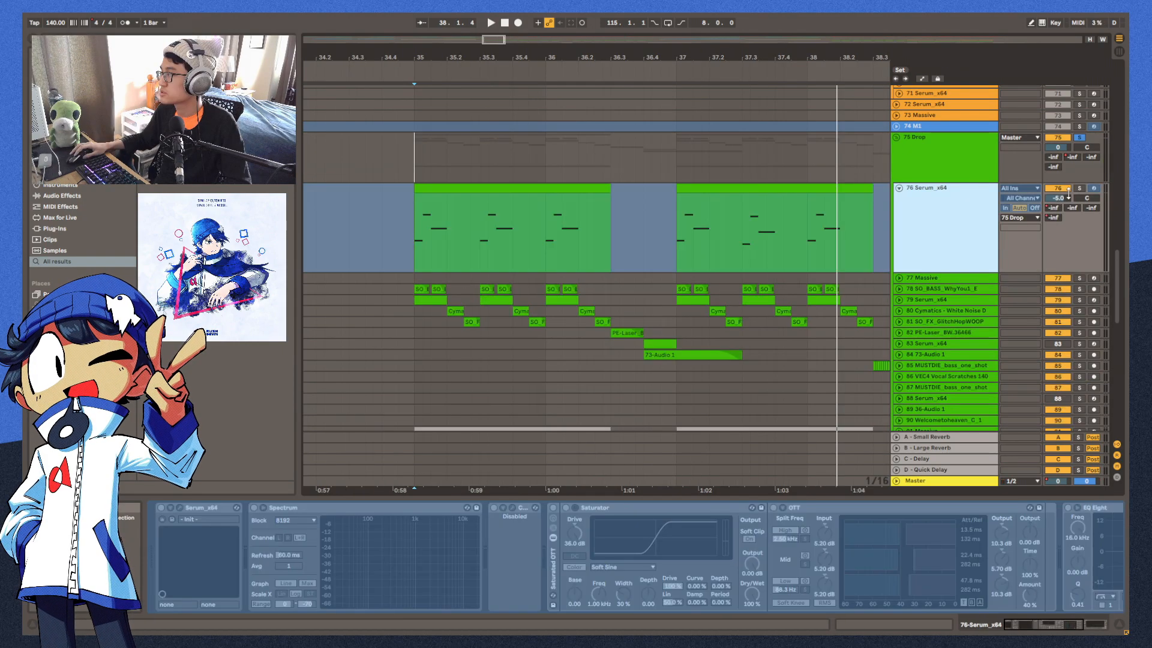
Solo the Serum_x64 track (76) within the Drop group, enlarge its note clips and play them from bar 35
left_click(1079, 188)
left_click_drag(1075, 274, 1070, 305)
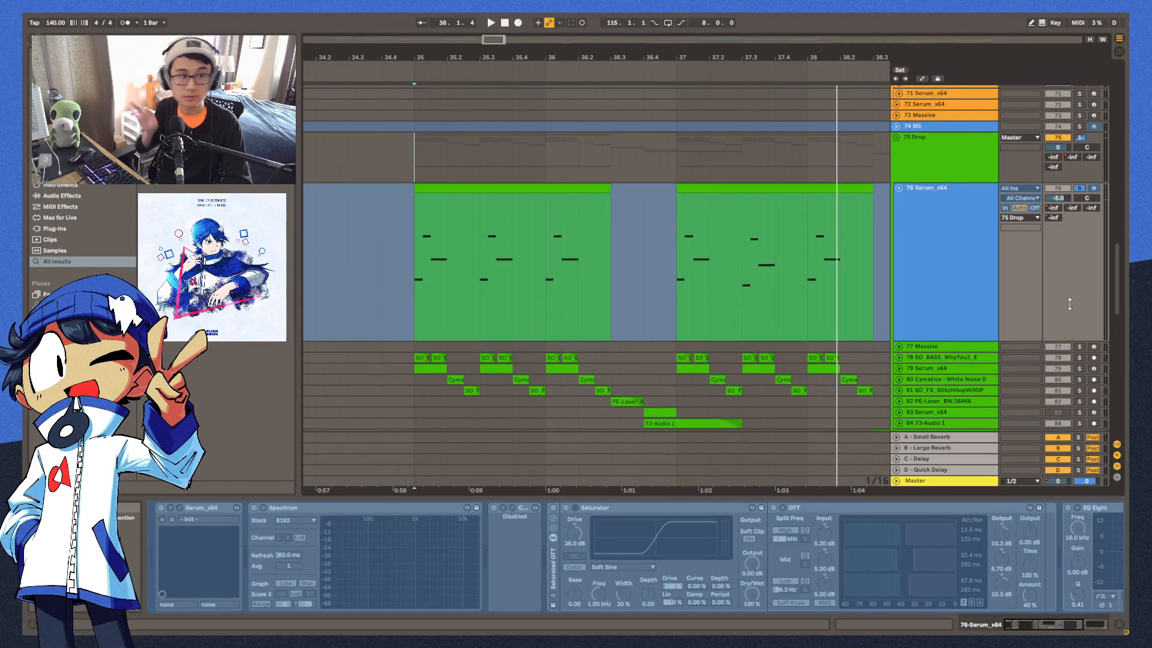
key("space")
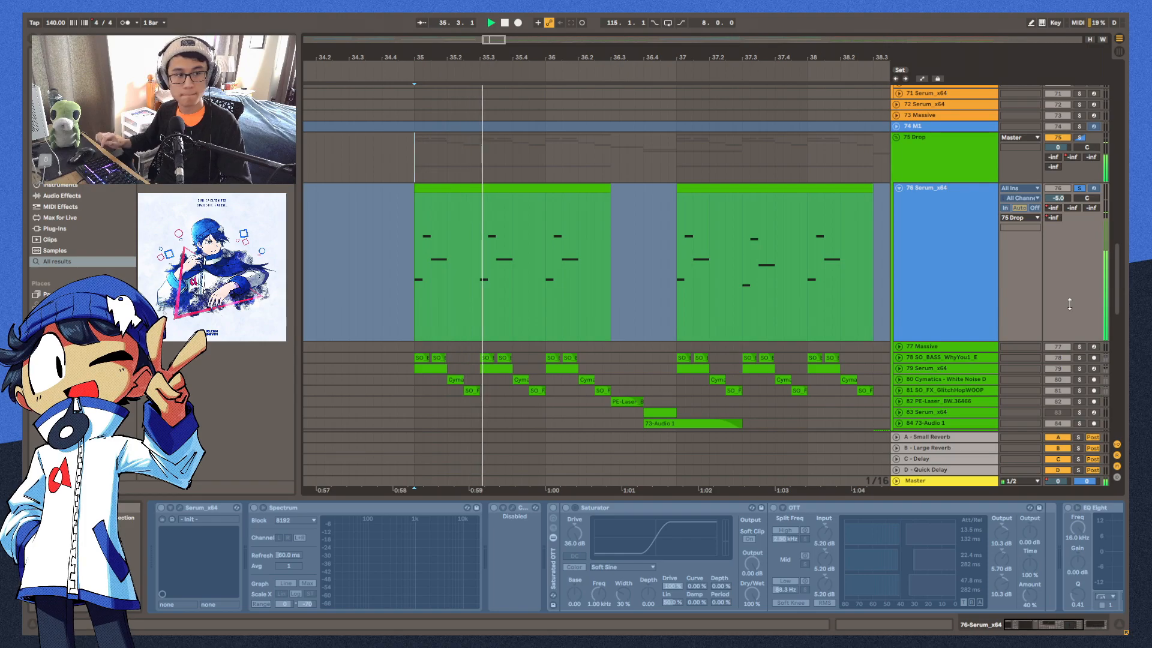
key("space")
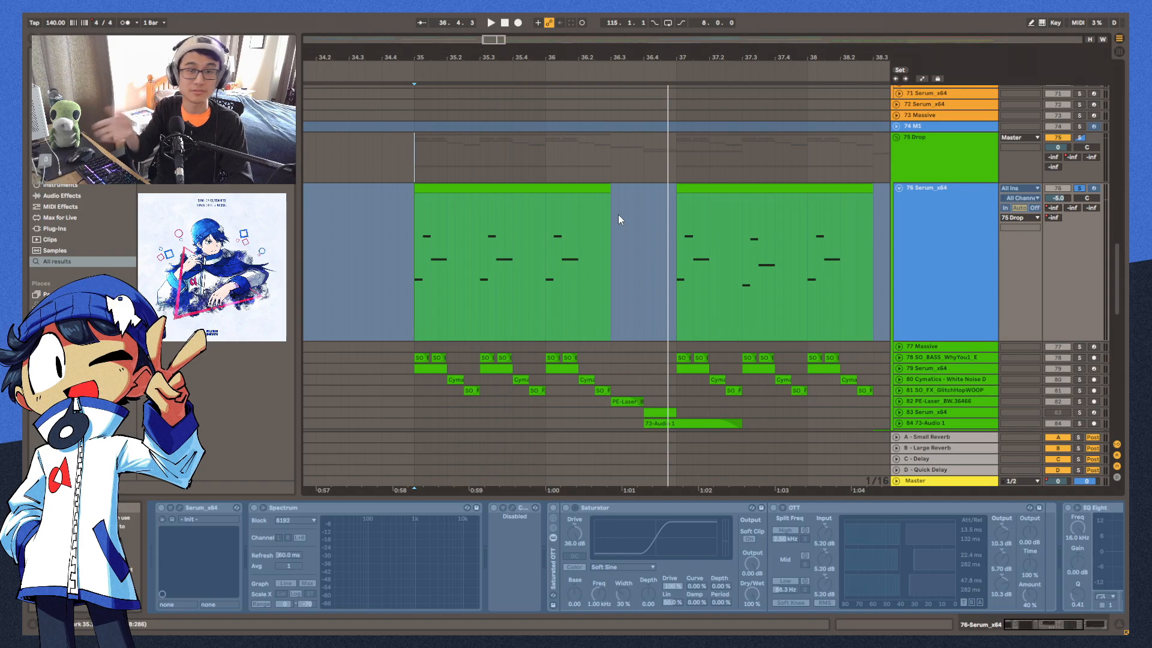
Play the soloed Serum_x64 track (76) from bar 41 through its note run after bar 42
left_click_drag(612, 59, 572, 56)
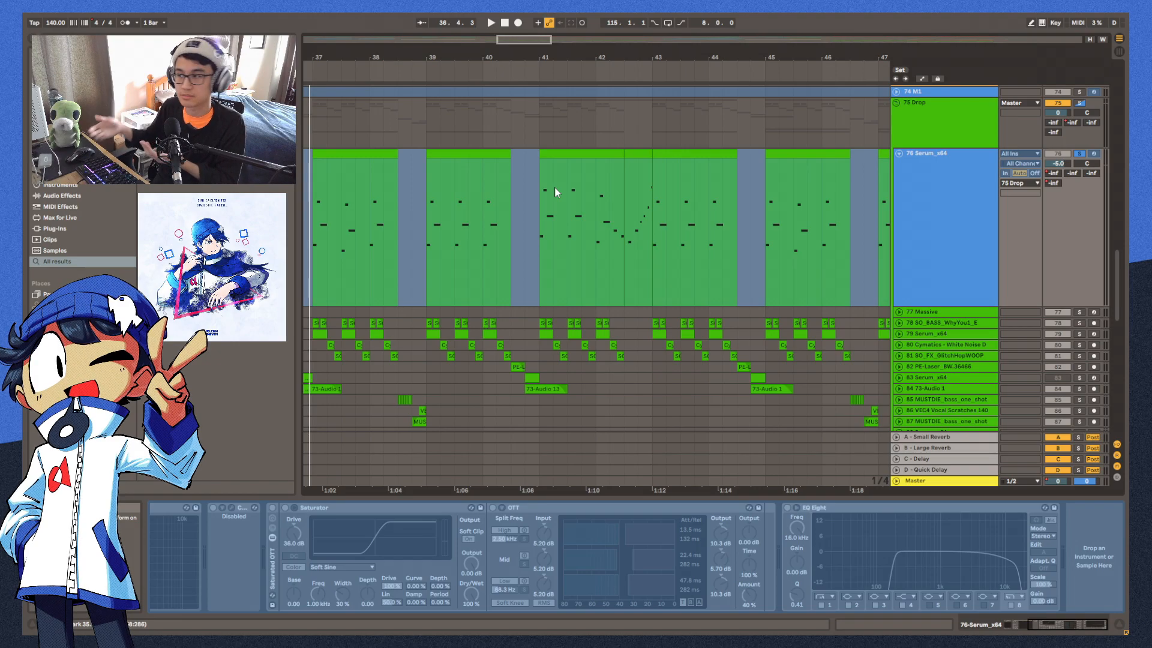
left_click(541, 188)
key("space")
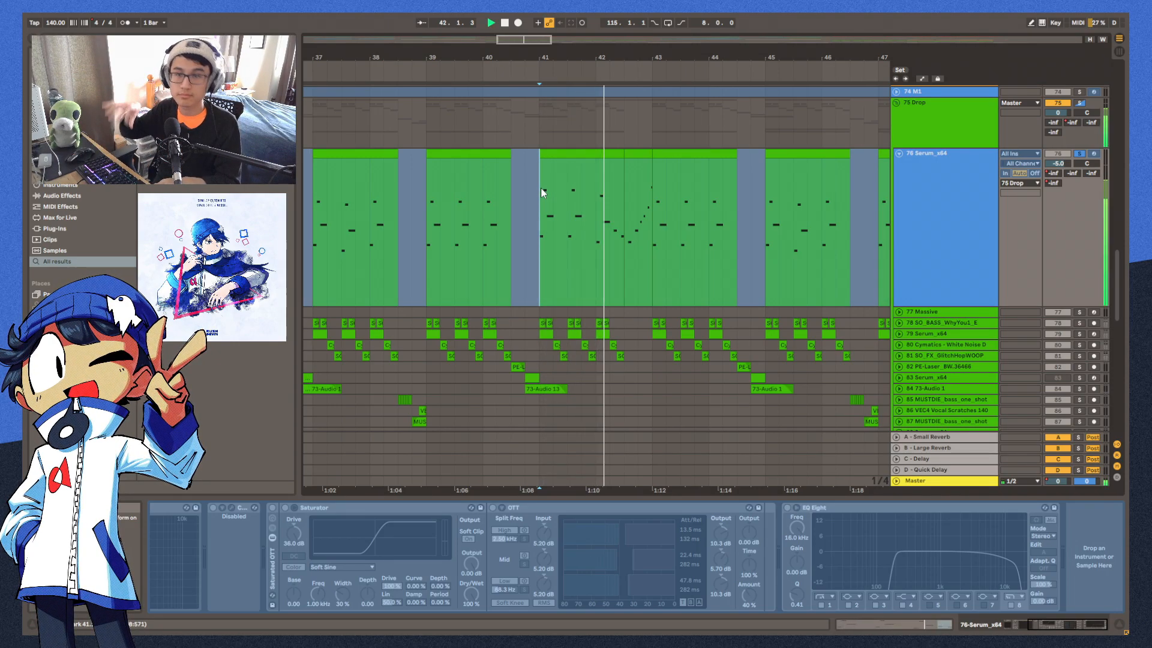
key("space")
Play the second-half variation of the soloed Serum_x64 track (76) from bar 51, and its fill after bar 58
left_click_drag(681, 57, 636, 71)
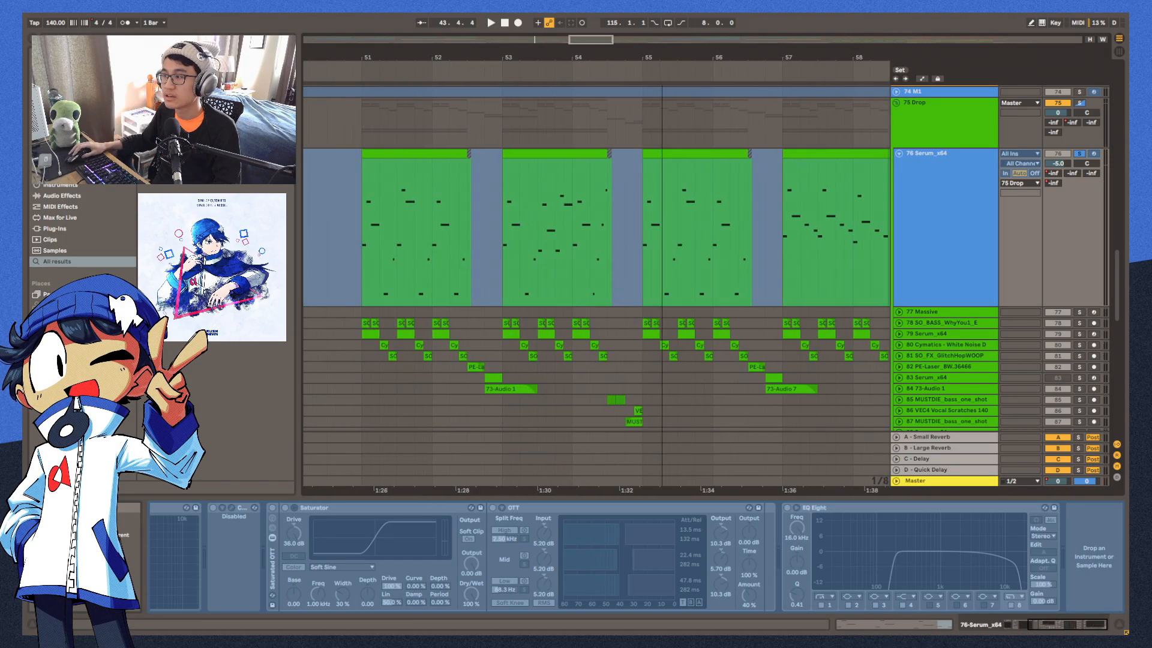
left_click_drag(370, 60, 372, 77)
left_click(347, 244)
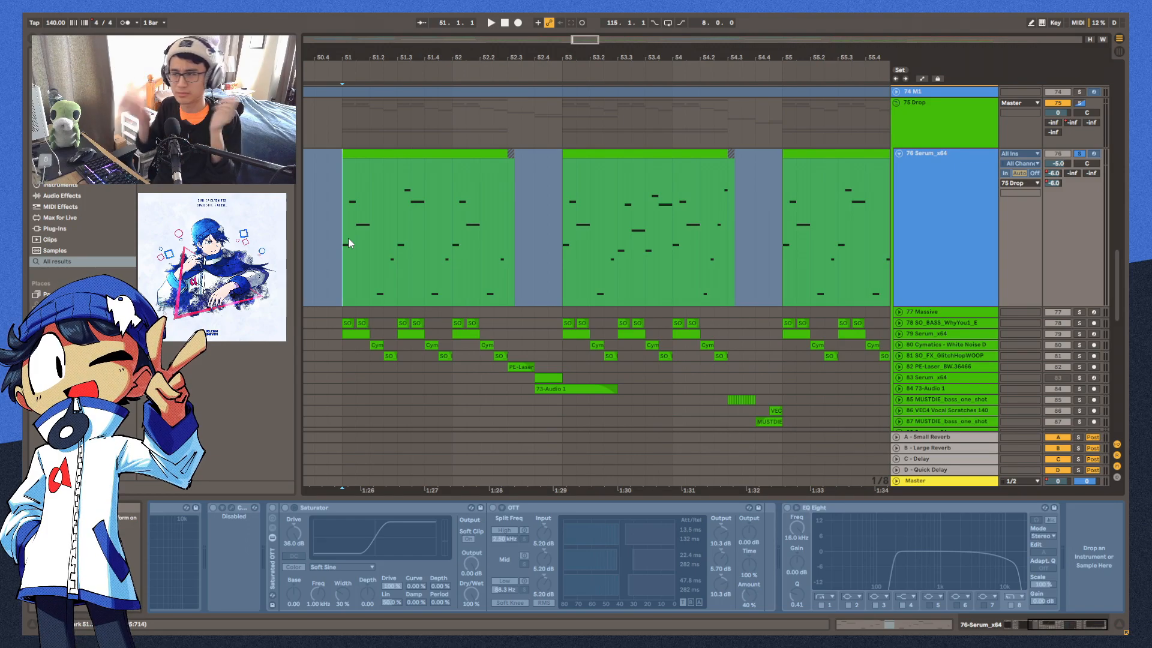
key("space")
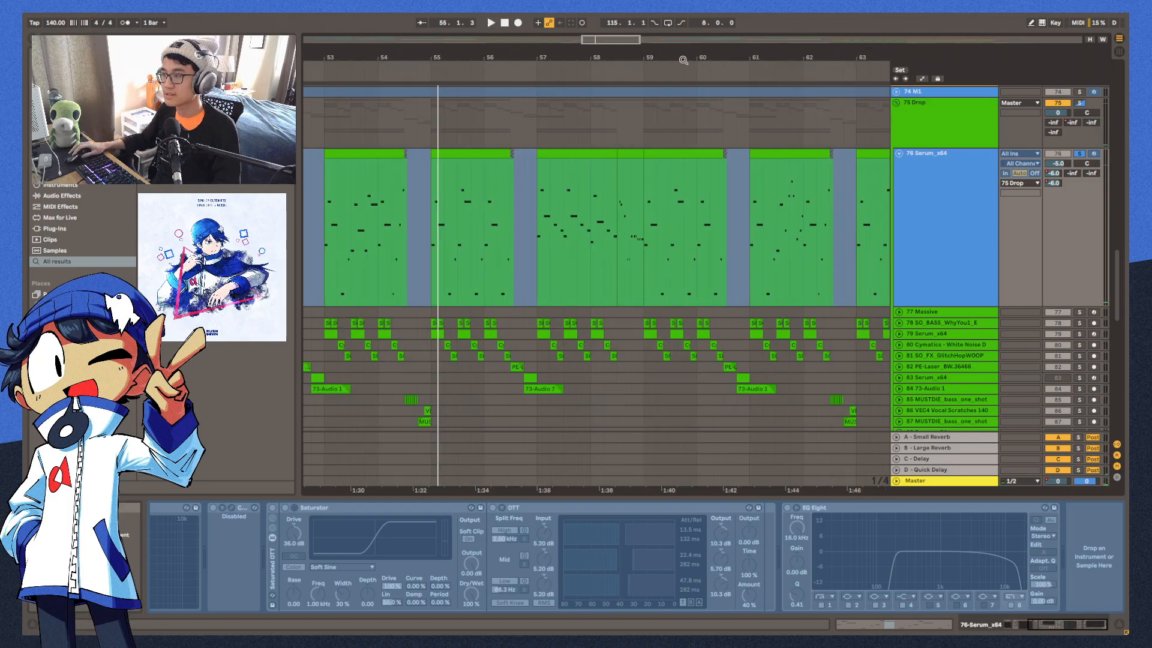
left_click_drag(614, 60, 667, 59)
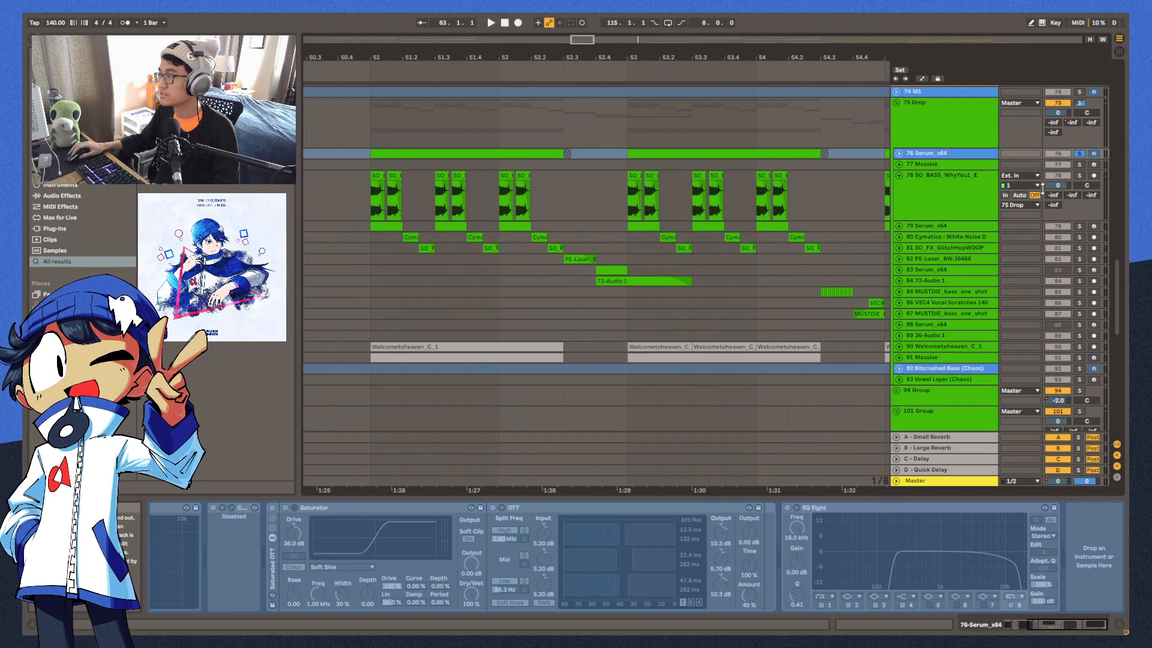
Solo the SO_BASS_WhyYou1_E track (78) and enlarge its paired bass clips from bar 51 for auditioning
left_click(1042, 188)
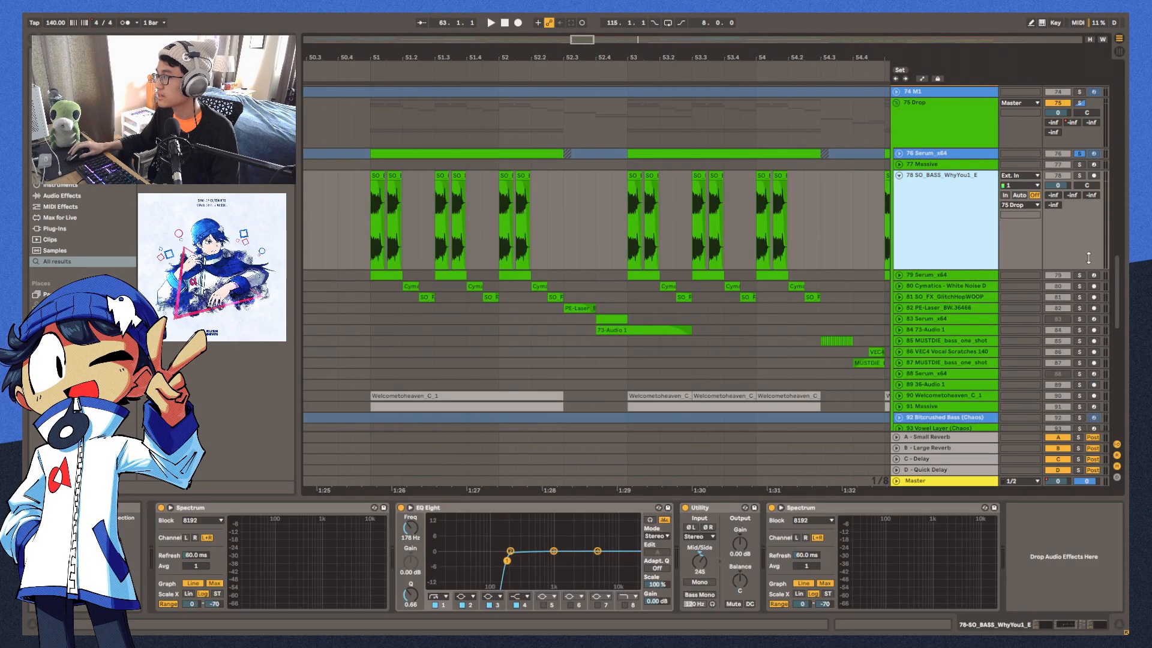
scroll(588, 171, "down", 2)
left_click_drag(382, 58, 438, 92)
scroll(438, 92, "up", 1)
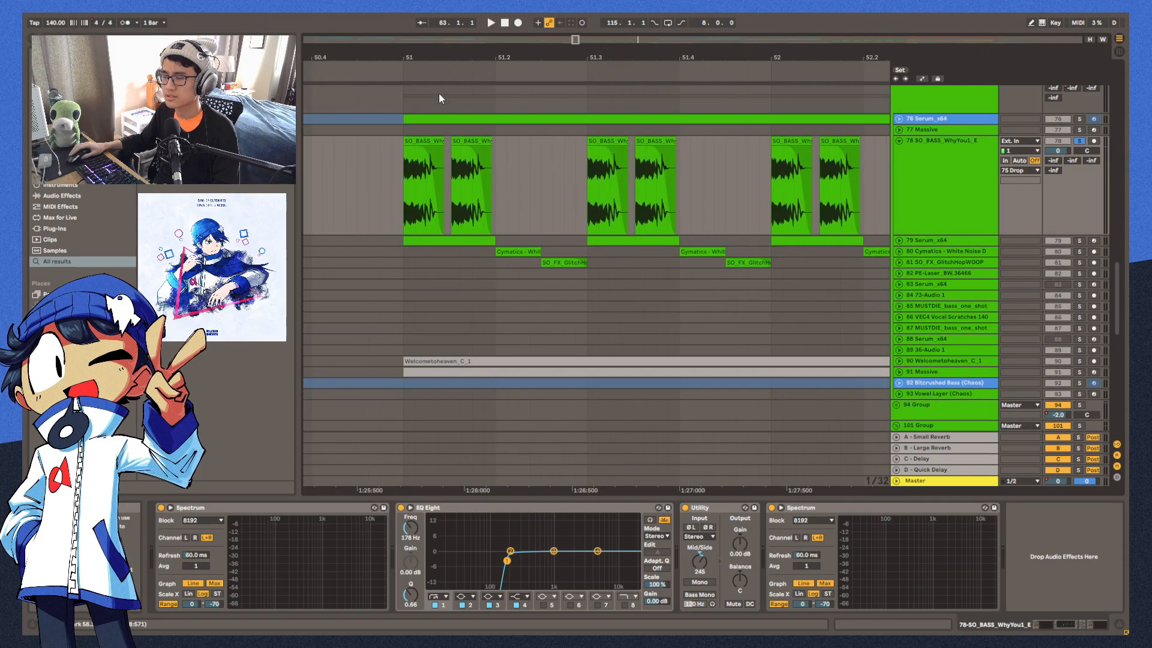
left_click_drag(576, 57, 530, 53)
left_click(436, 142)
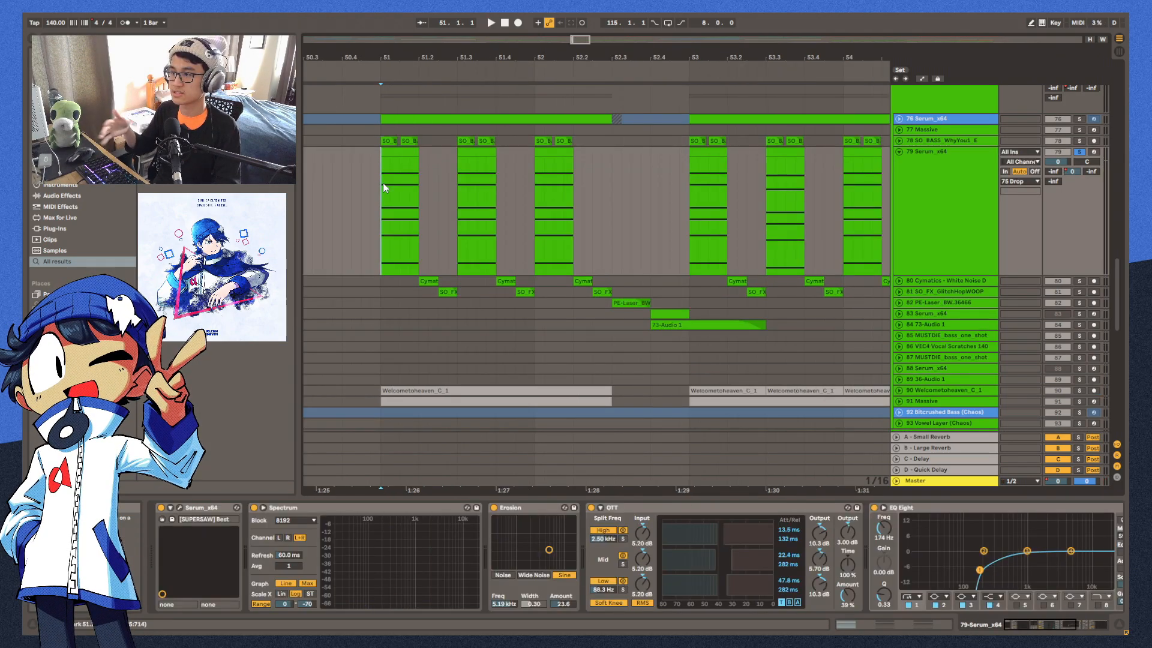
Play the soloed Serum_x64 chord track (79) from bar 51, and the soloed Cymatics - White Noise track (80) from 51.2
key("space")
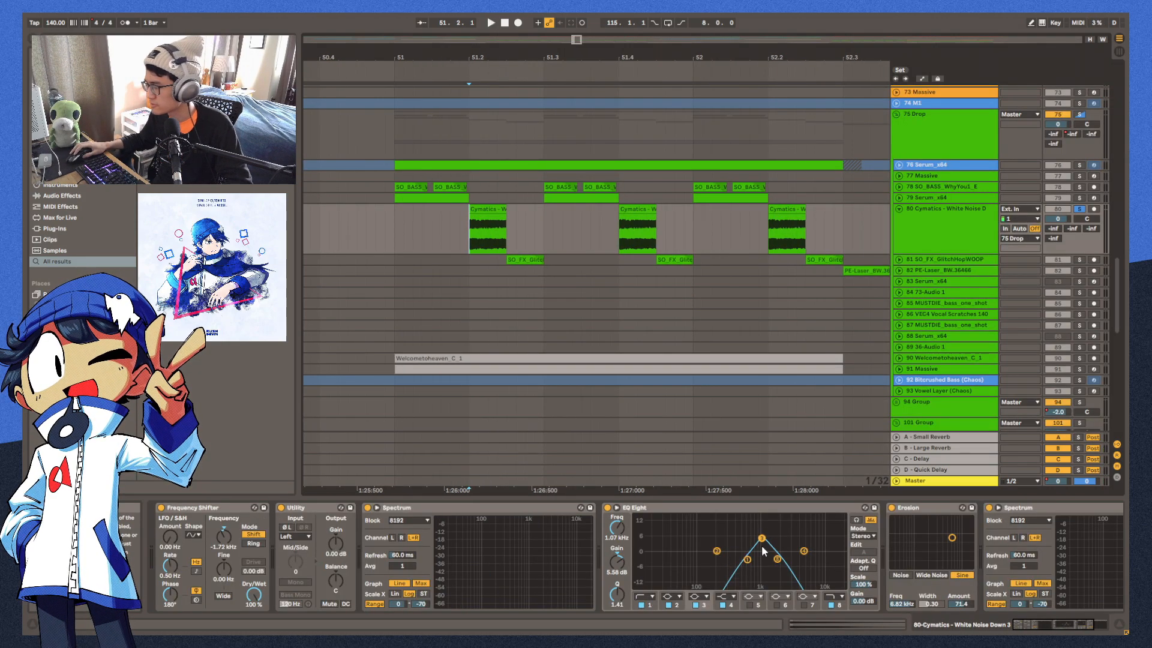
key("space")
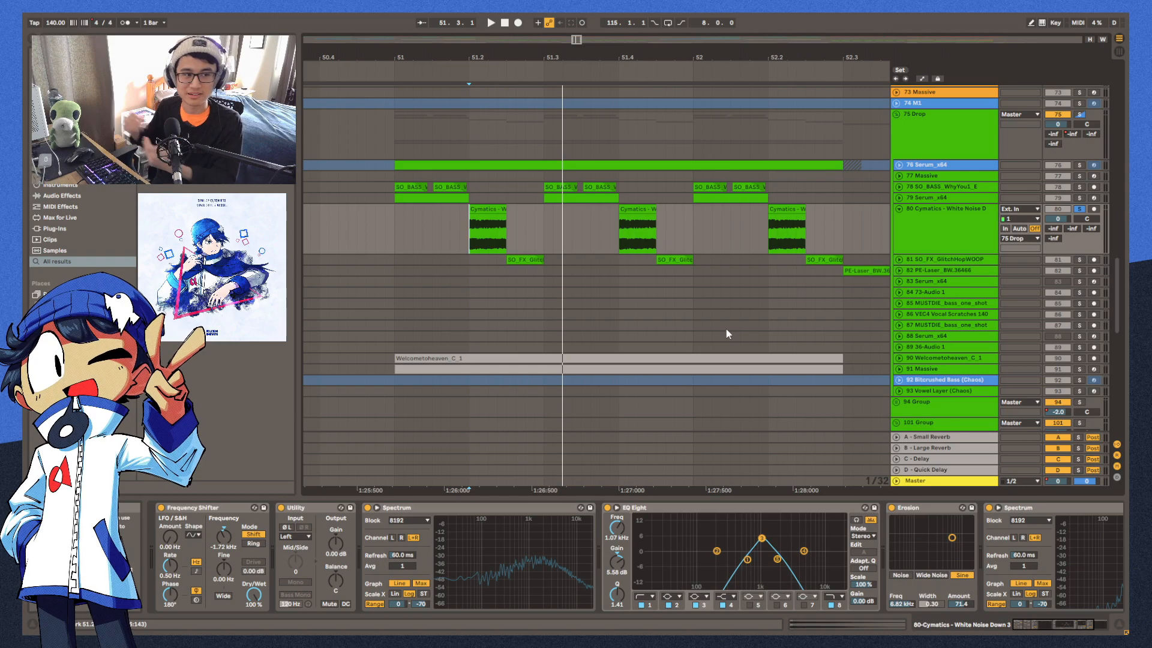
key("space")
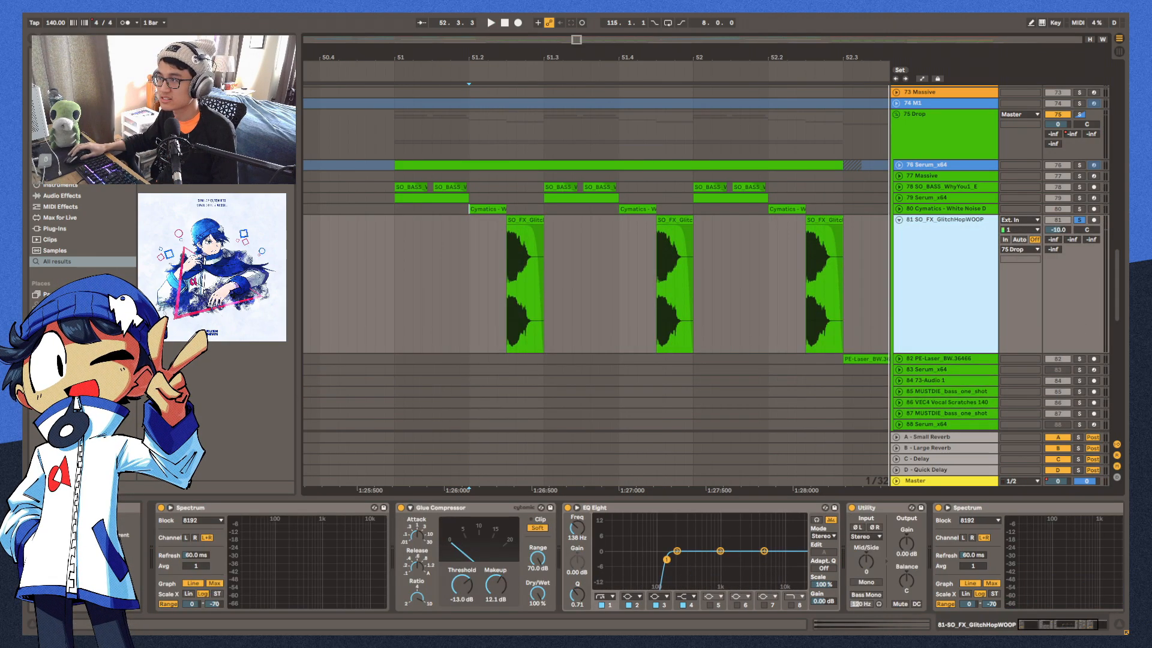
Play the soloed SO_FX_GlitchHopWOOP track (81) from 51.2
left_click_drag(552, 57, 516, 54)
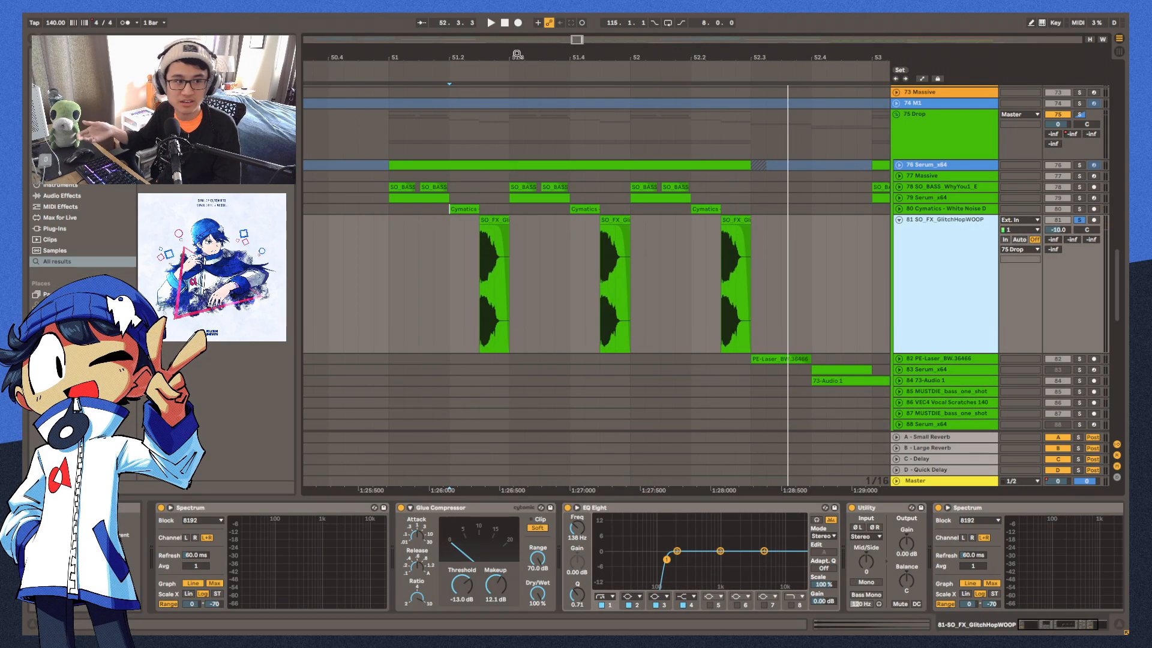
left_click(446, 257)
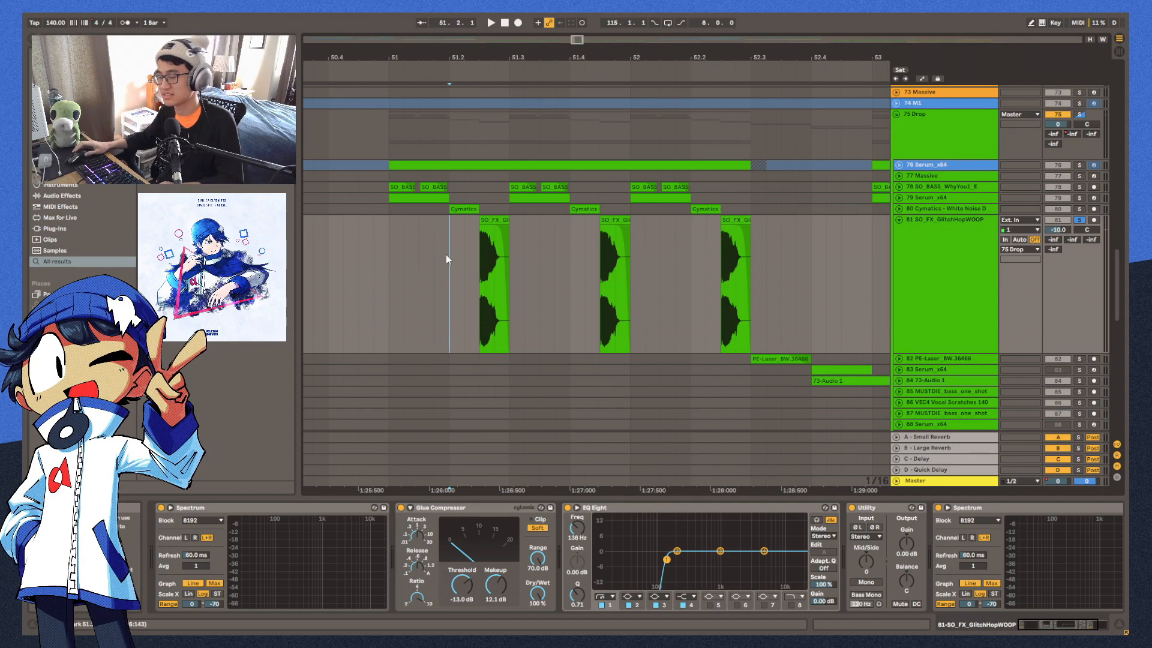
key("space")
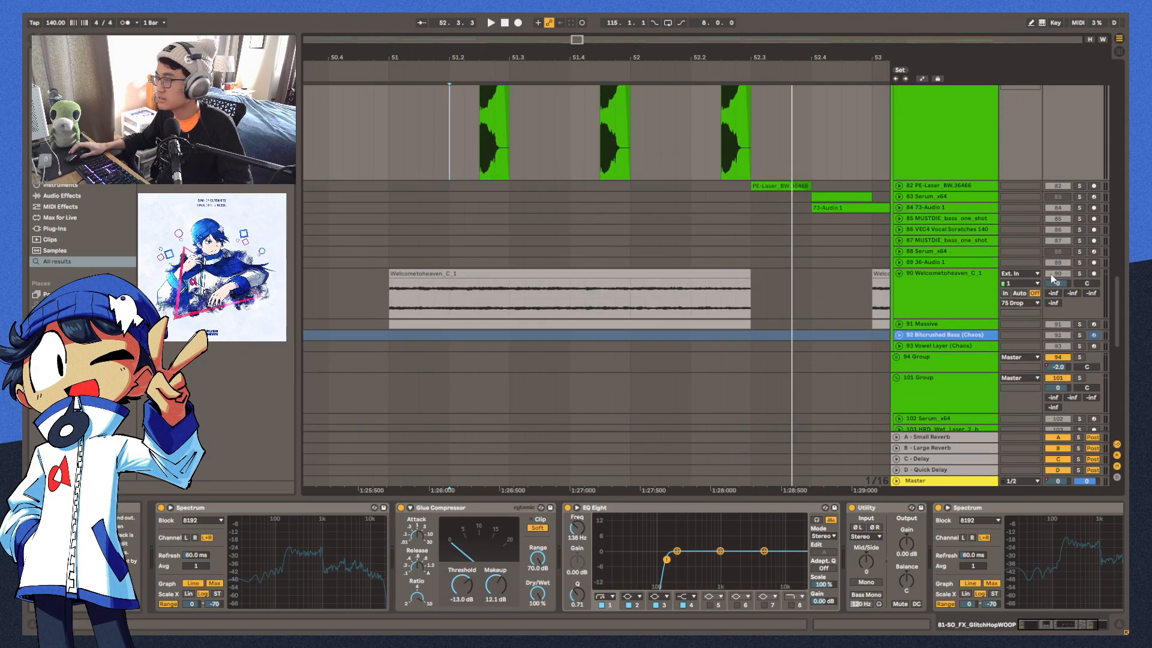
Solo the Welcometoheaven_C_1 track (90) and play its clip from bar 51
left_click(1079, 273)
left_click(958, 294)
left_click(564, 274)
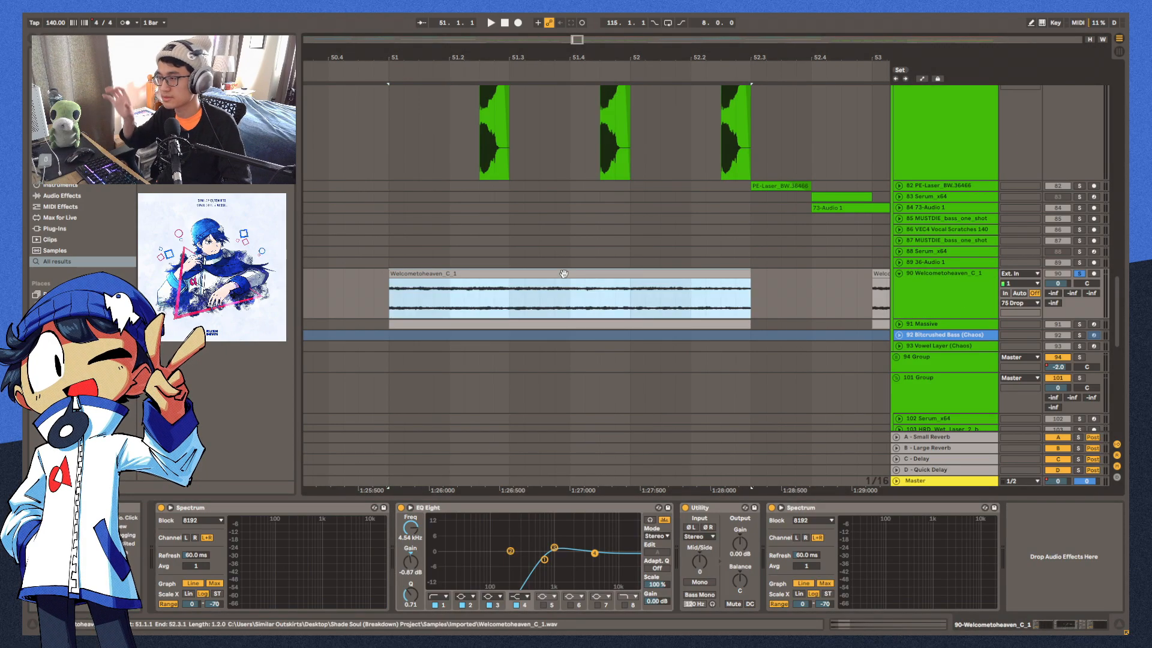
key("space")
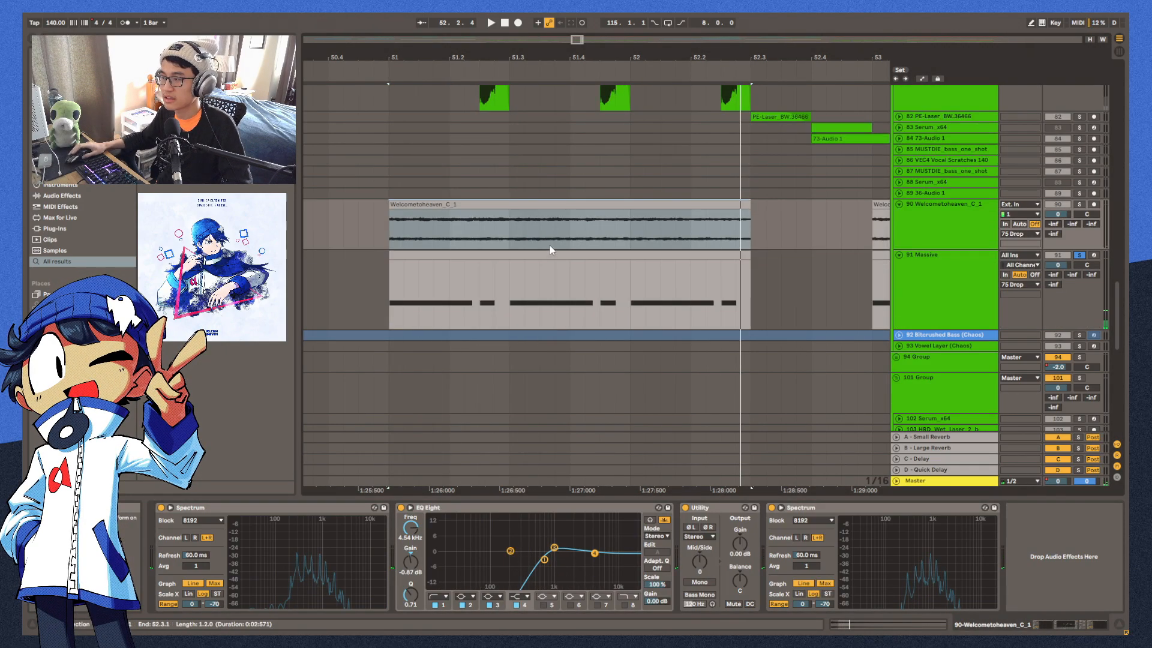
Collapse the Welcometoheaven_C_1 track and play the soloed Massive track (91) from bar 51
left_click(548, 252)
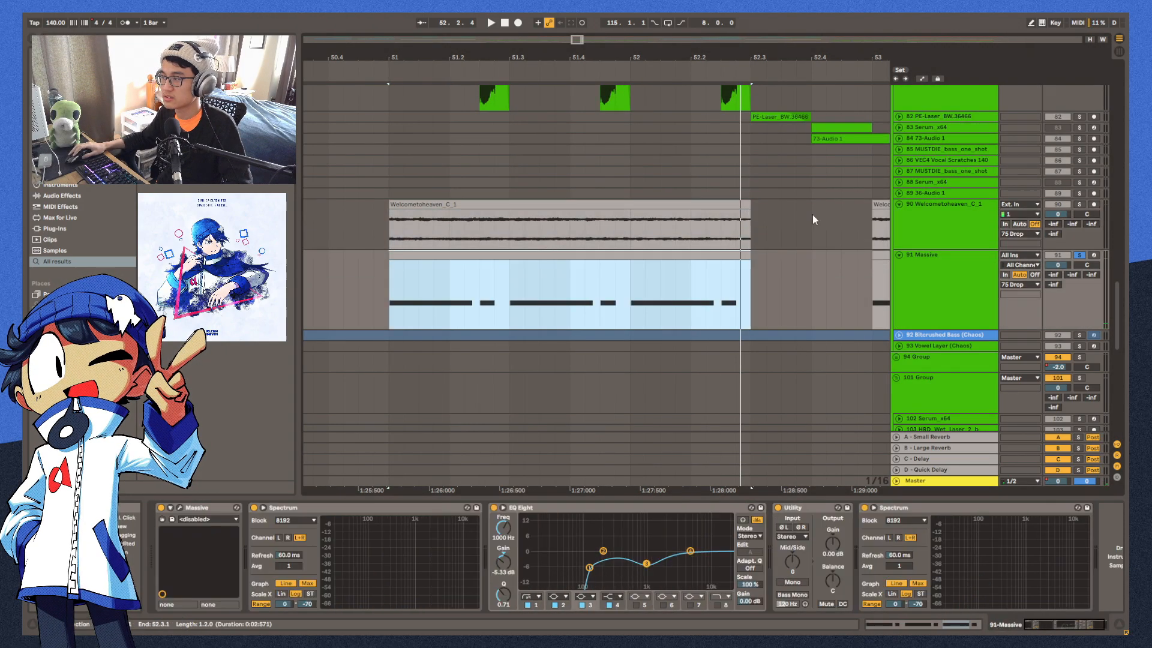
left_click(899, 204)
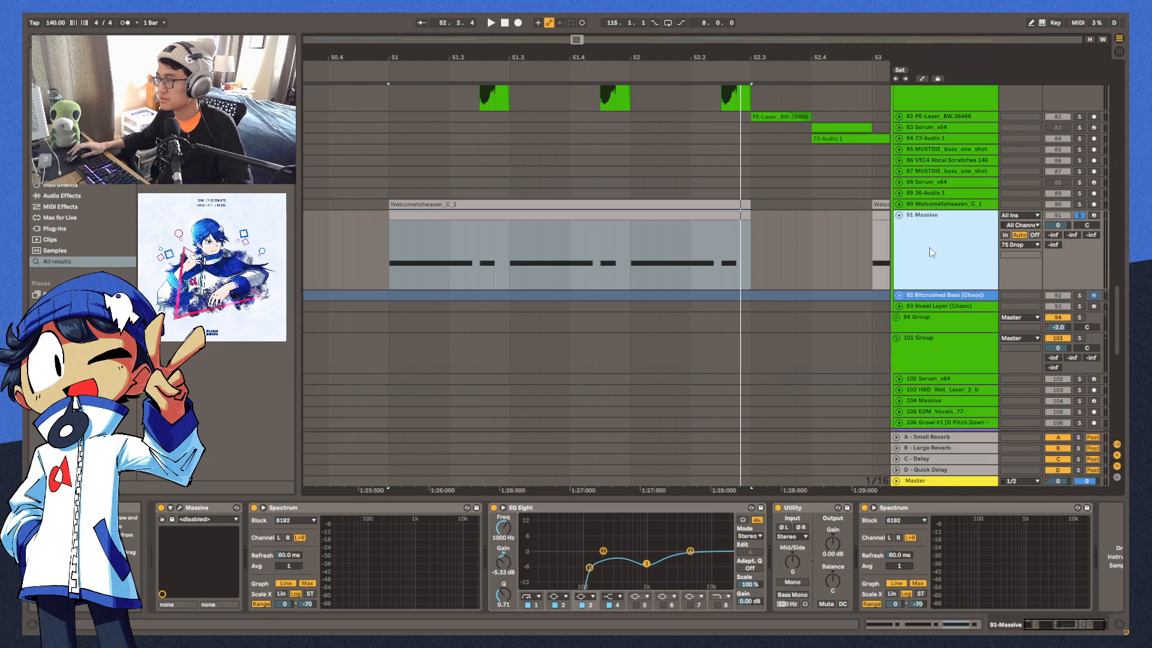
left_click(435, 211)
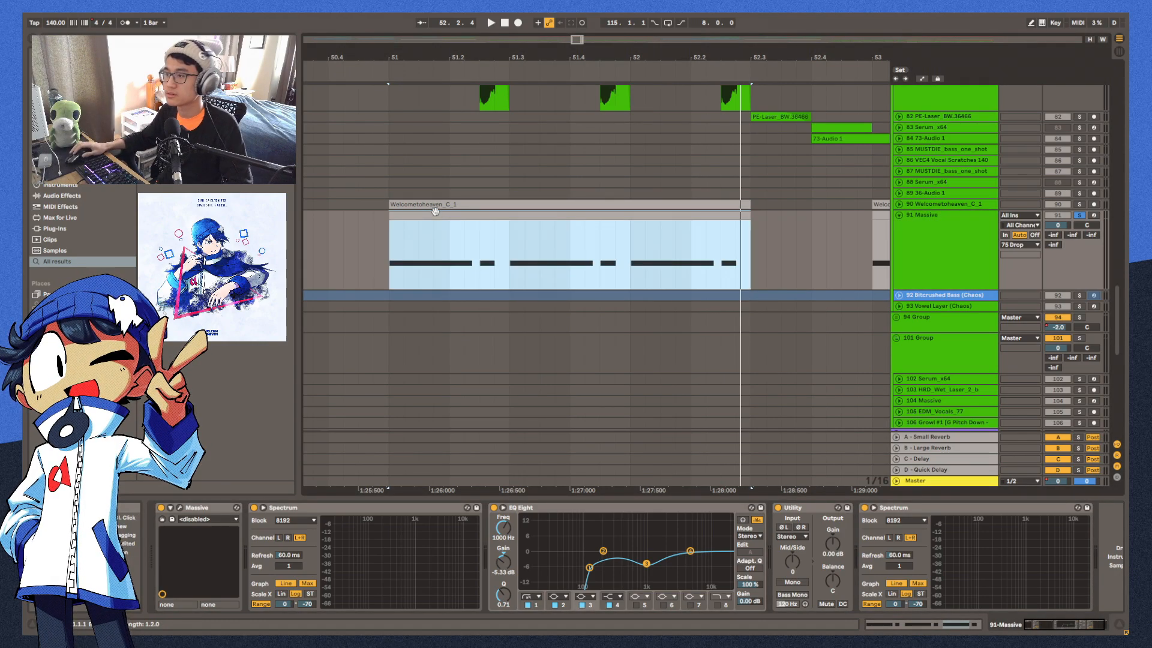
key("space")
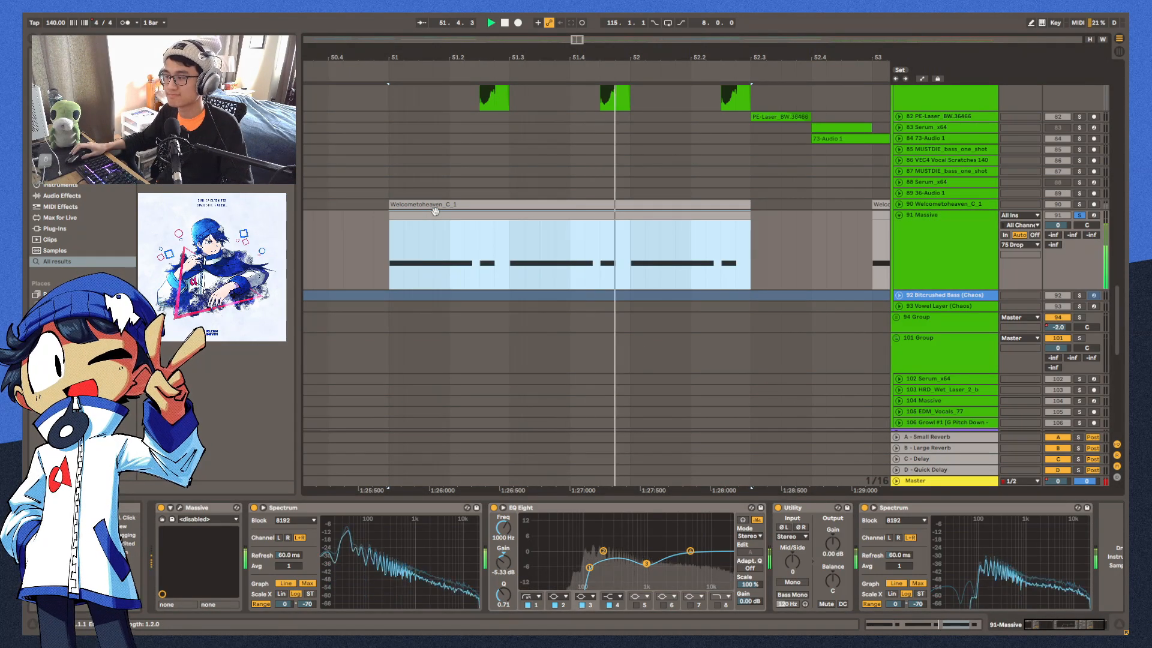
Open the Massive instrument on track 91 and inspect its oscillators and the C Tube effect in FX1
left_click(180, 507)
key("space")
left_click_drag(342, 26, 724, 176)
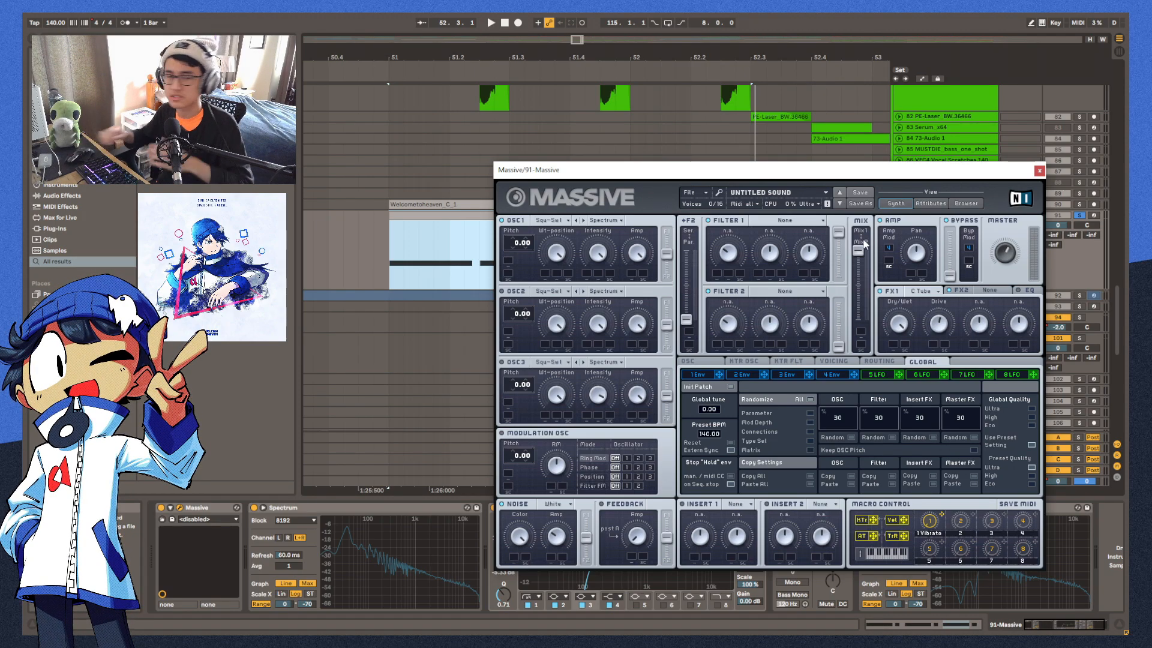
left_click(924, 292)
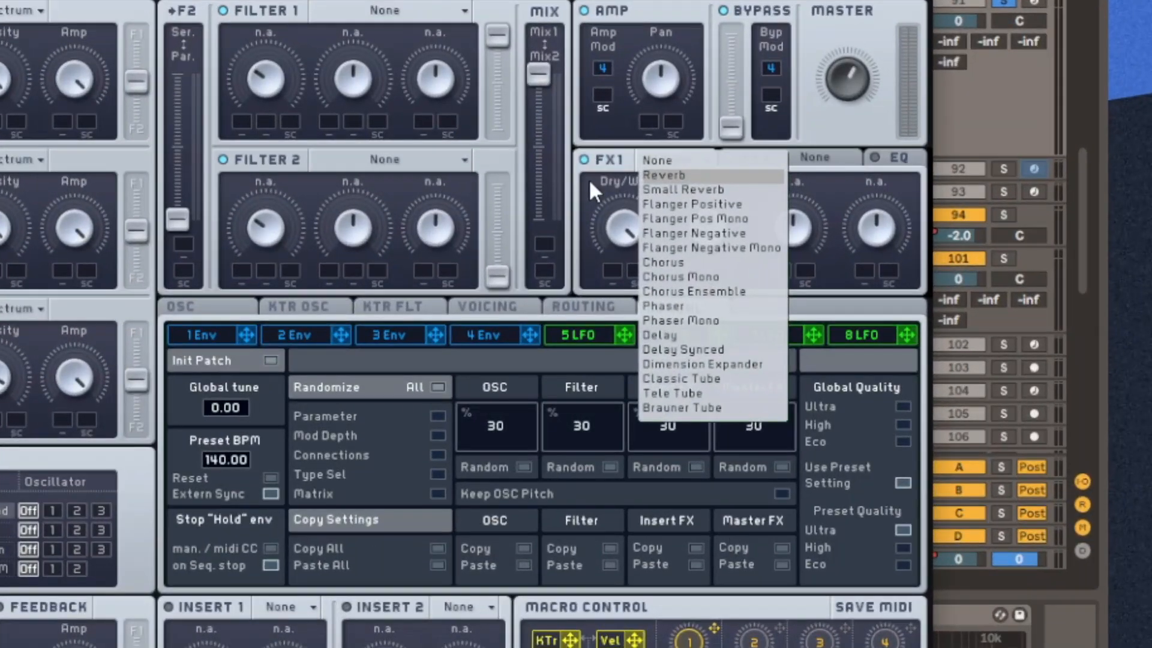
left_click(926, 396)
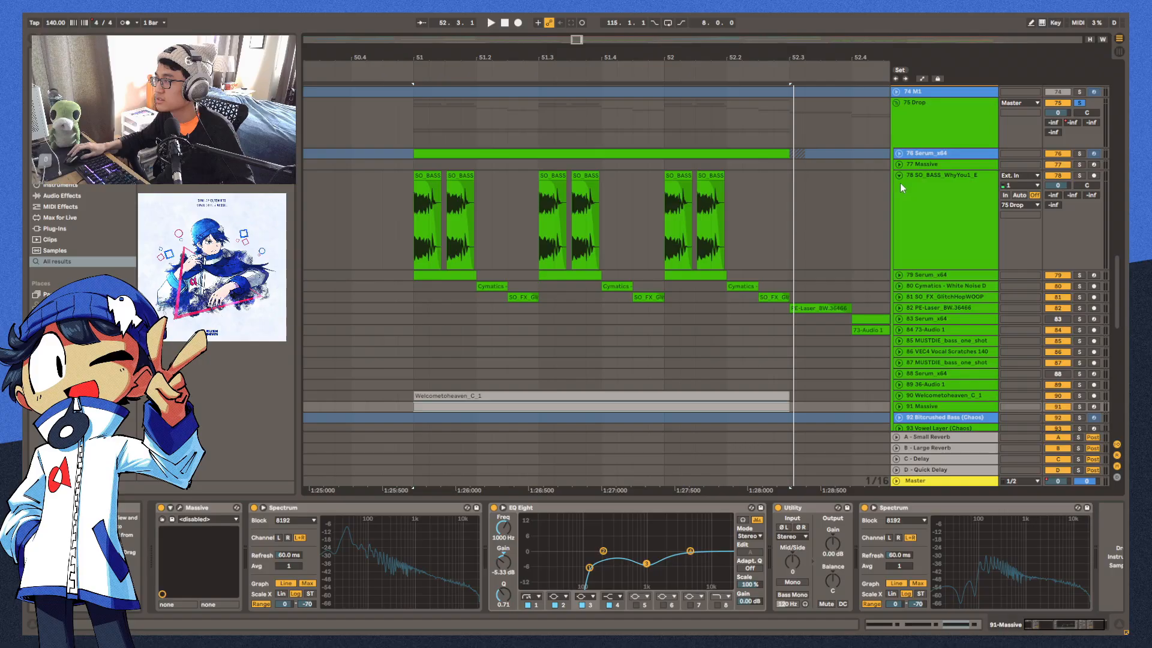
Return to the first half of the drop, solo the PE-Laser_BW.36466 track (82) and play it from 36.3
left_click_drag(413, 48, 424, 66)
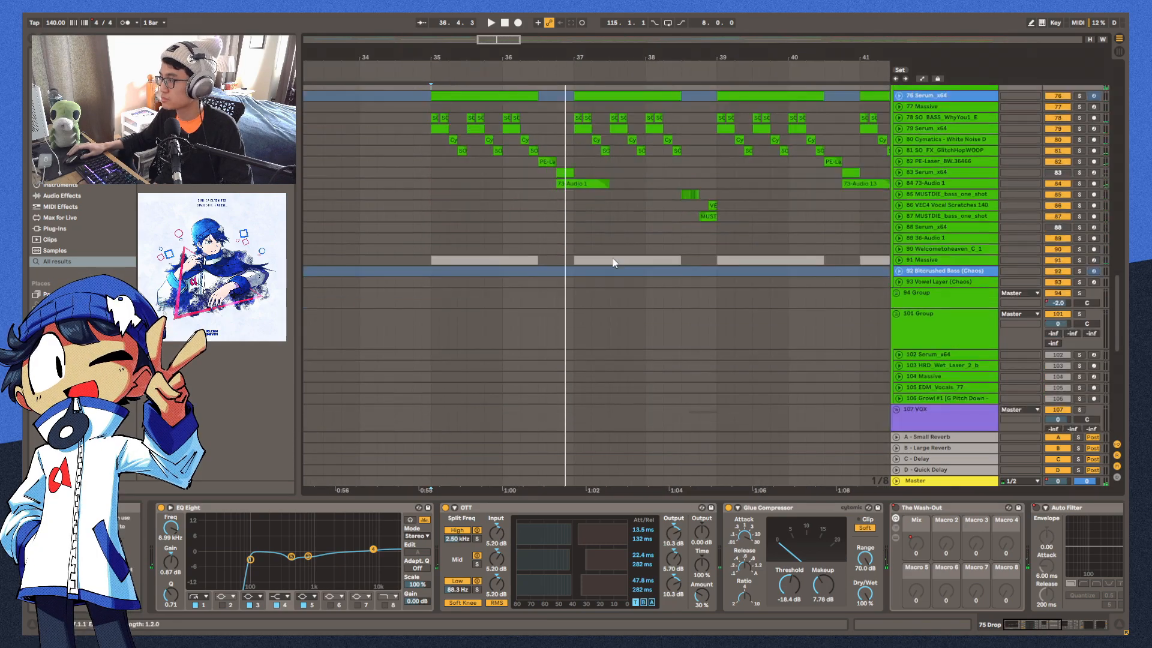
scroll(623, 288, "down", 1)
scroll(638, 322, "up", 5)
scroll(650, 332, "up", 1)
left_click_drag(537, 57, 535, 218)
scroll(535, 218, "down", 1)
left_click(539, 218)
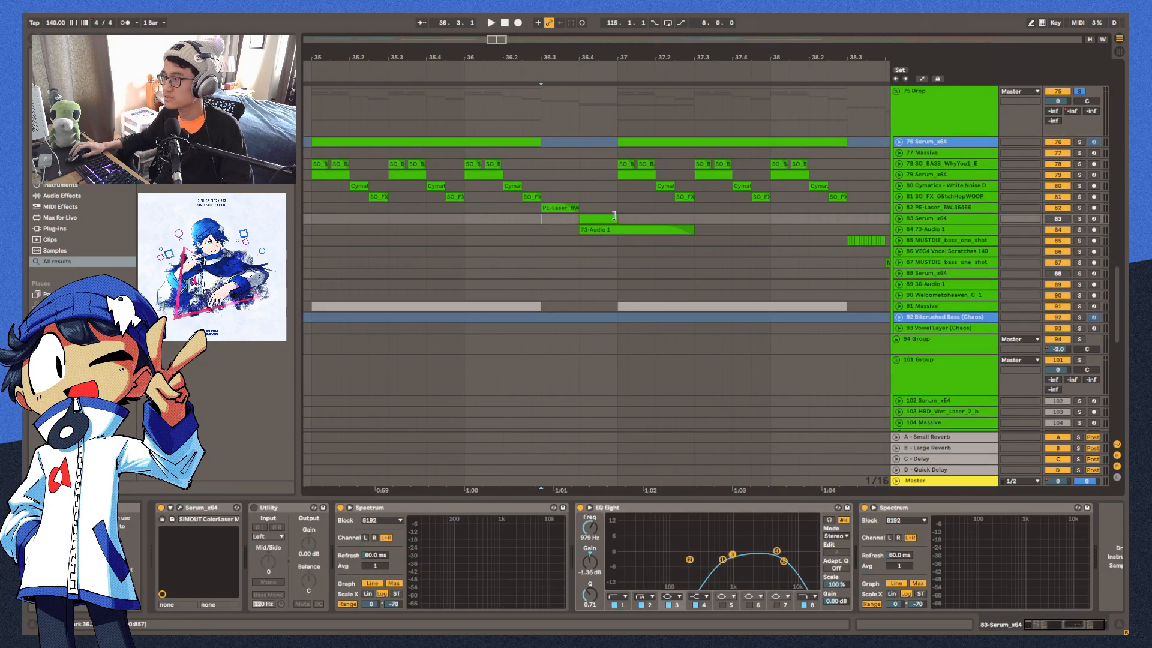
left_click(900, 207)
left_click(1078, 208)
key("space")
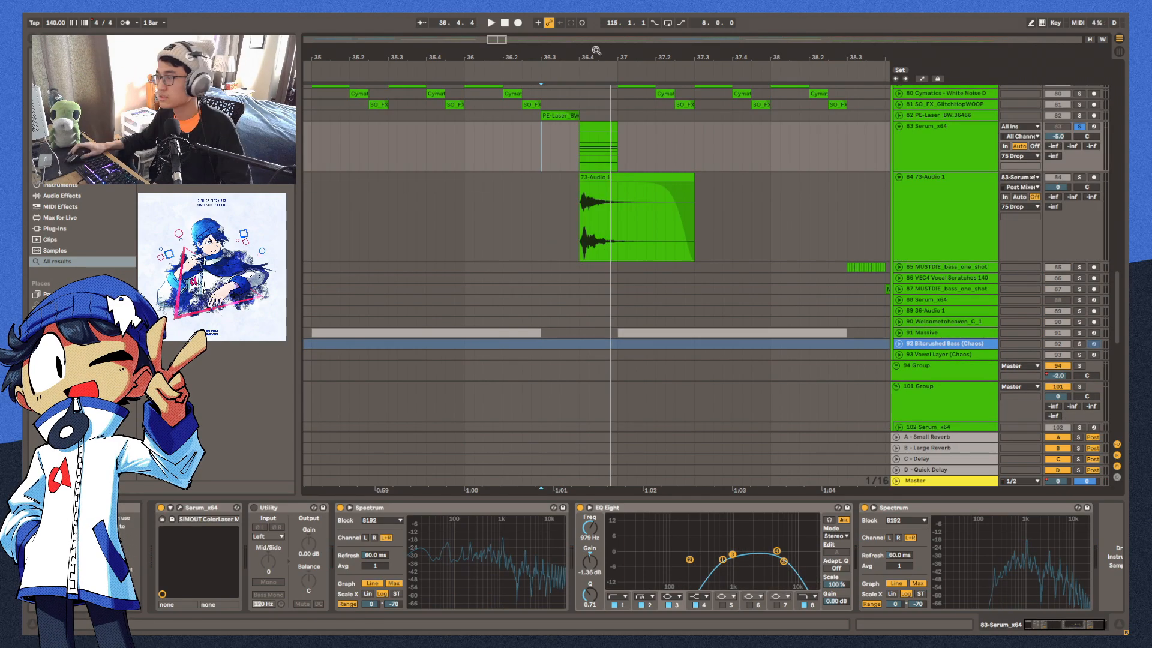
Solo the resampled 73-Audio 1 track (84) and play its clip from 36.4
left_click_drag(597, 50, 597, 66)
left_click(1080, 247)
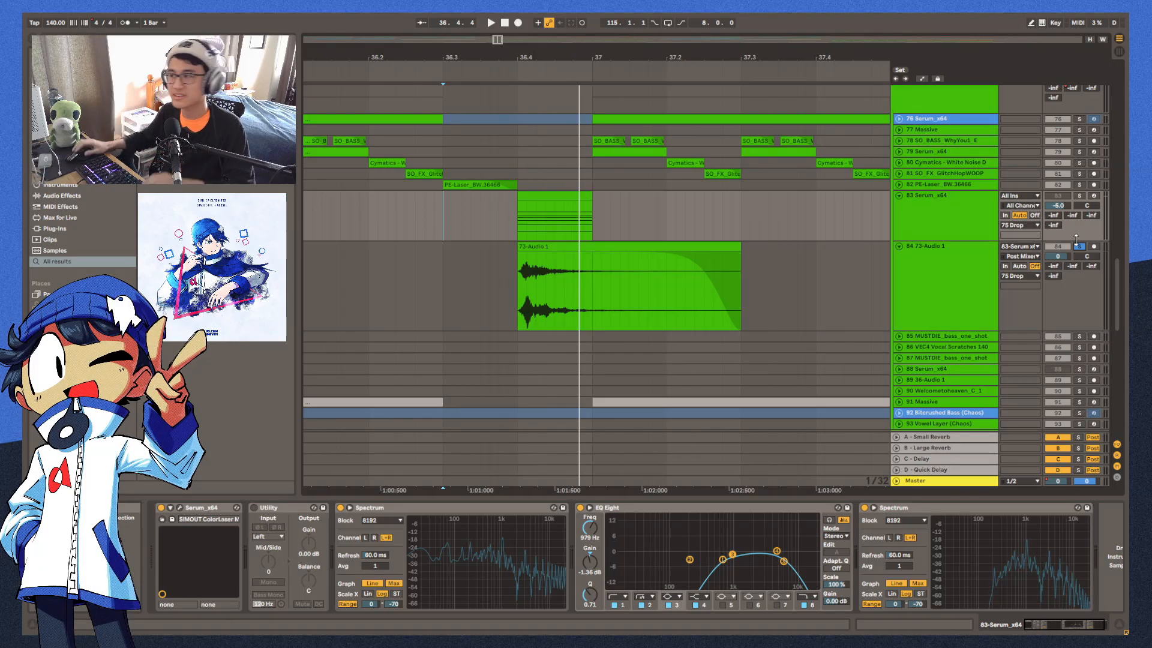
left_click(656, 244)
key("space")
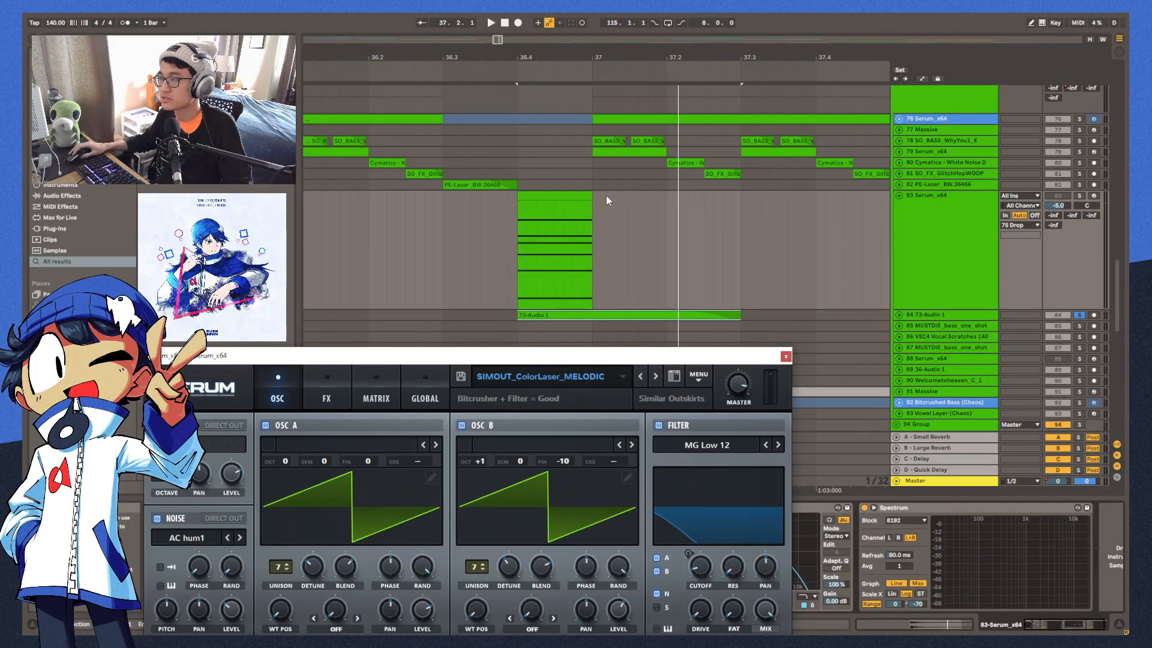
Examine the chord notes of the Serum_x64 clip (83) at 36.4, and the oscillators and effects of its SIMOUT_ColorLaser_MELODIC patch
double_click(588, 192)
left_click_drag(548, 358, 979, 44)
left_click_drag(291, 384, 306, 385)
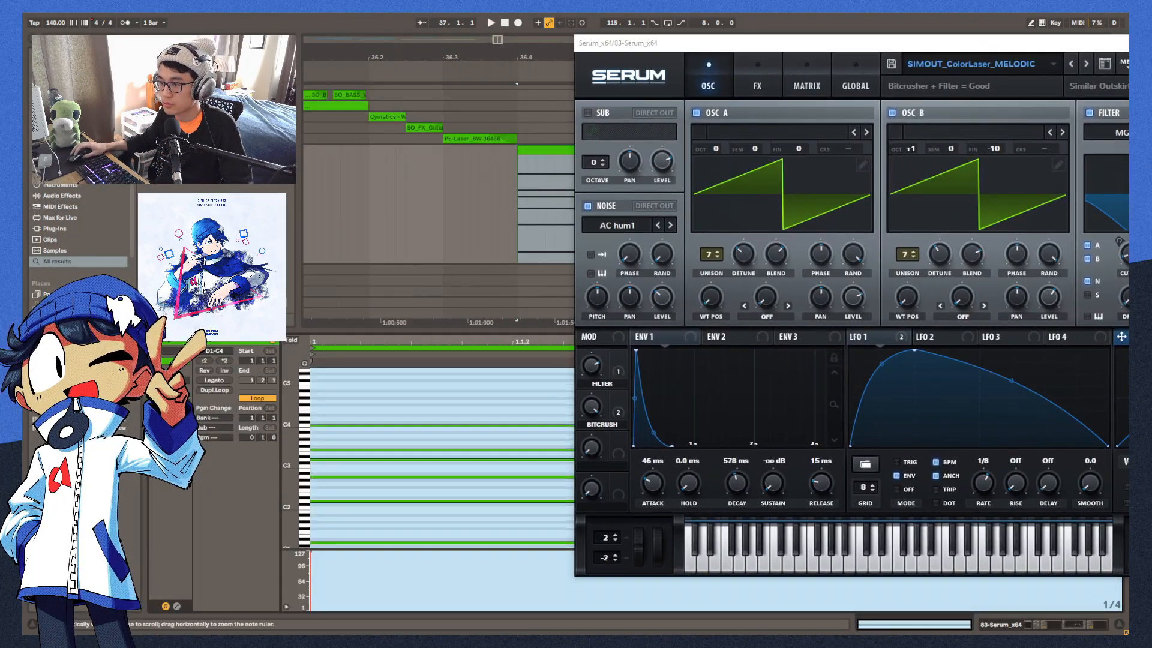
left_click(347, 389)
scroll(357, 401, "down", 2)
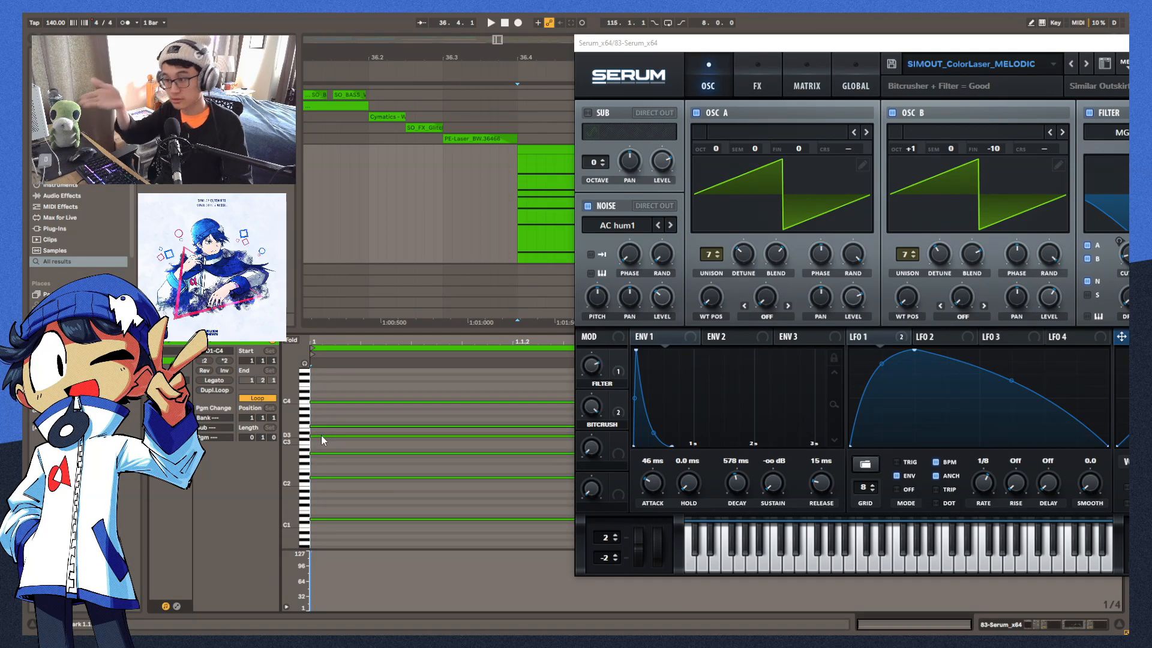
left_click_drag(804, 38, 466, 59)
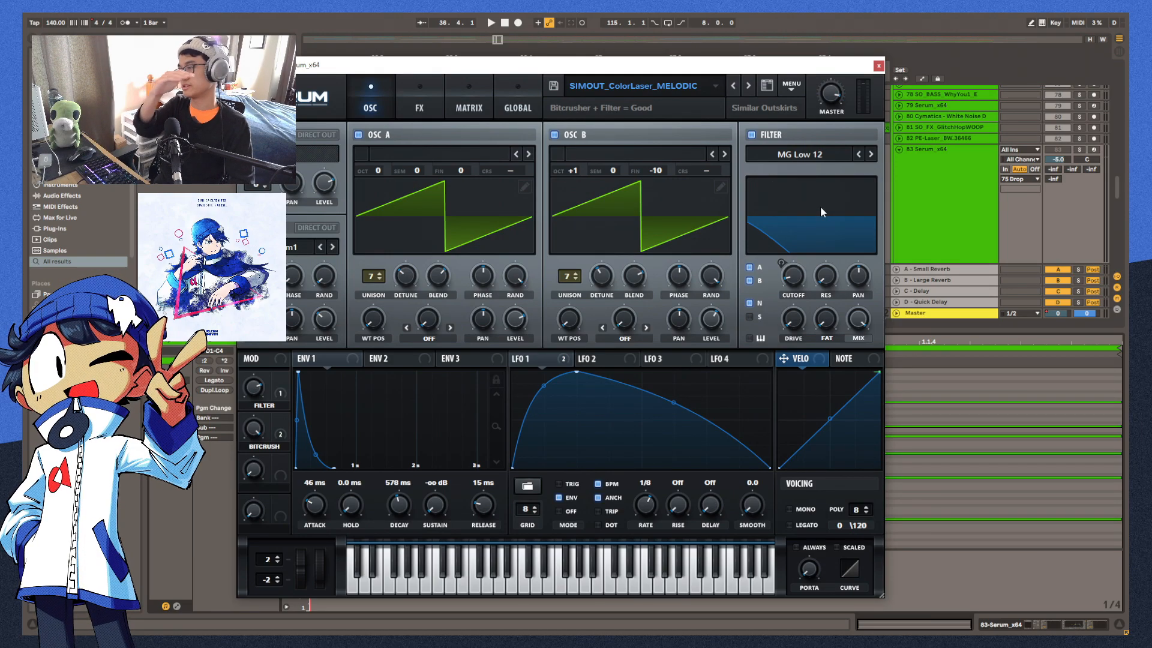
left_click(419, 107)
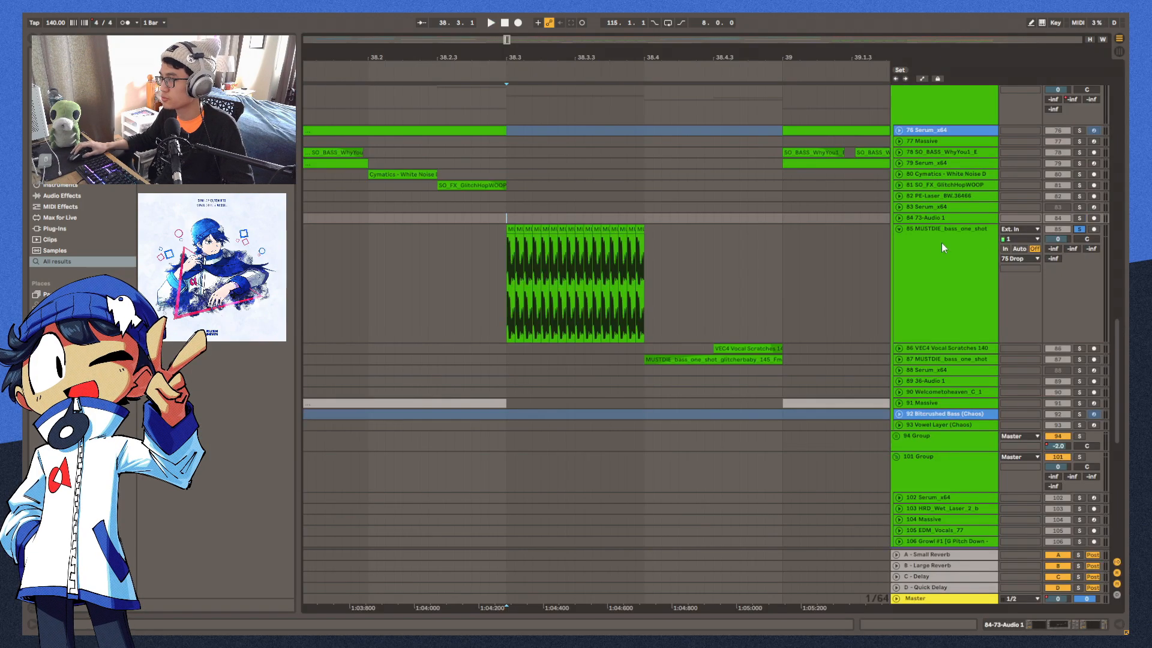
Play the repeated one-shots of the soloed MUSTDIE_bass_one_shot track (85) from 38.3
double_click(934, 243)
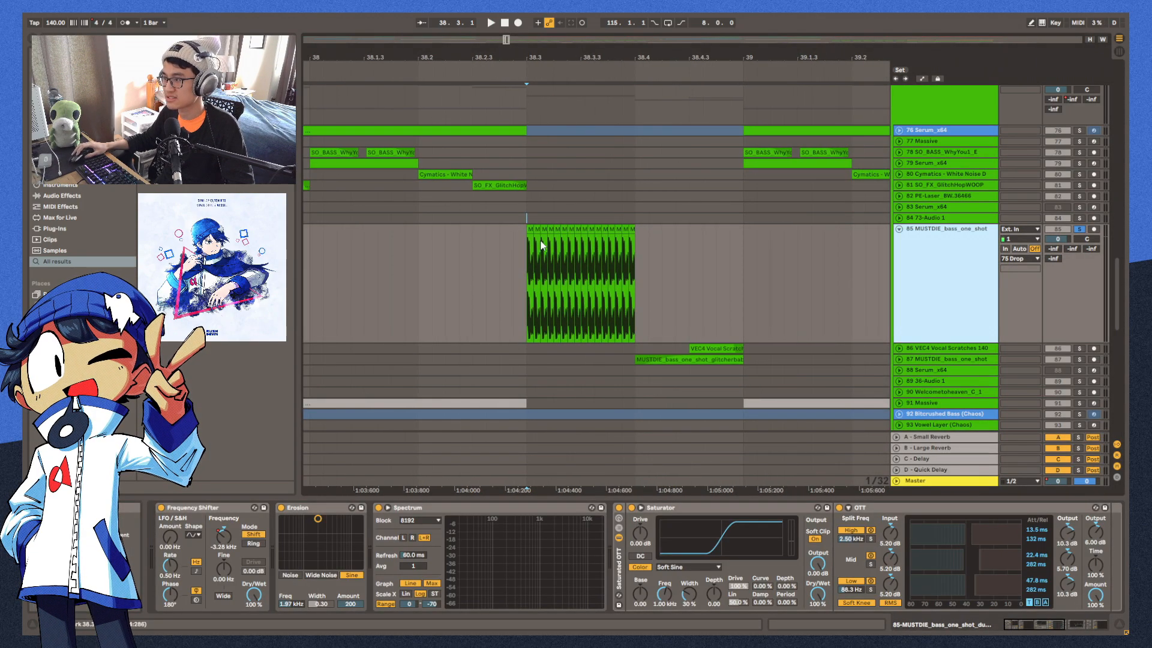
left_click(527, 244)
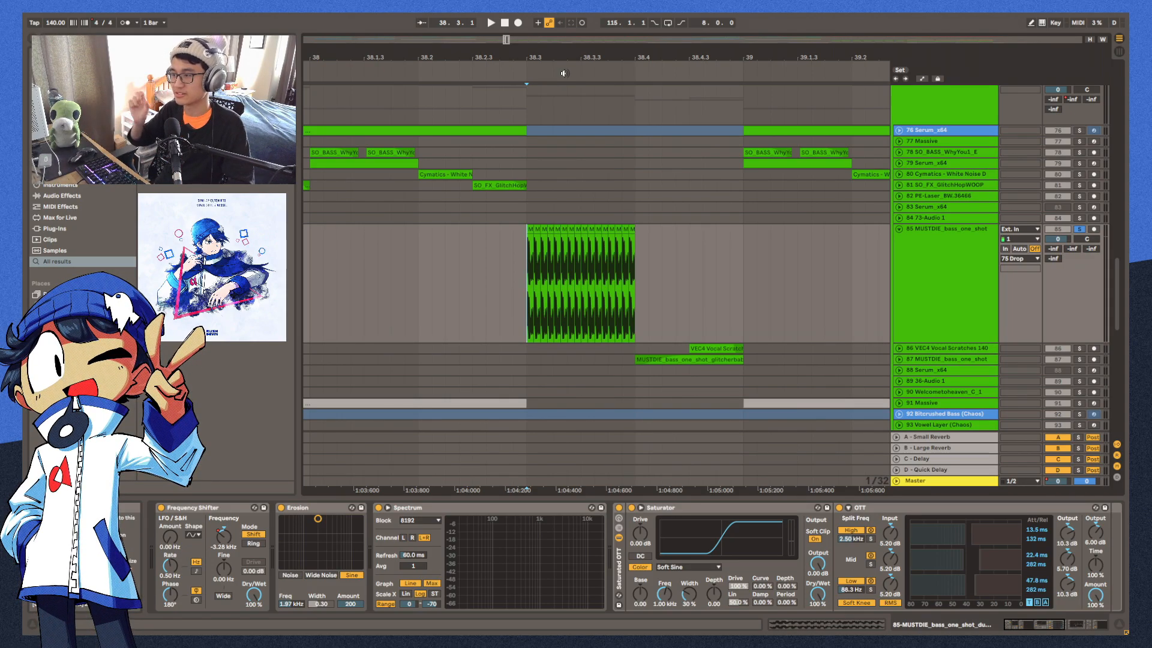
key("space")
key("space")
Enlarge tracks 86 and 87, and audition the MUSTDIE_bass_one_shot clip from 38.4 and the VEC4 Vocal Scratches clip in solo
left_click(898, 359)
left_click(899, 348)
scroll(997, 355, "down", 1)
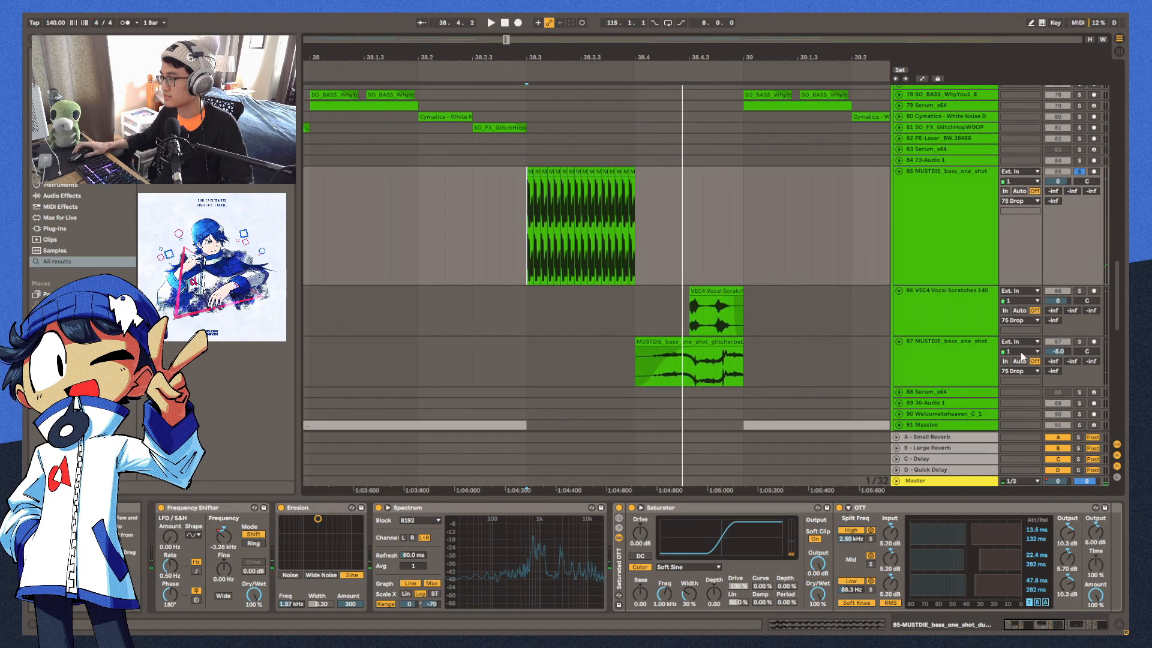
left_click(701, 344)
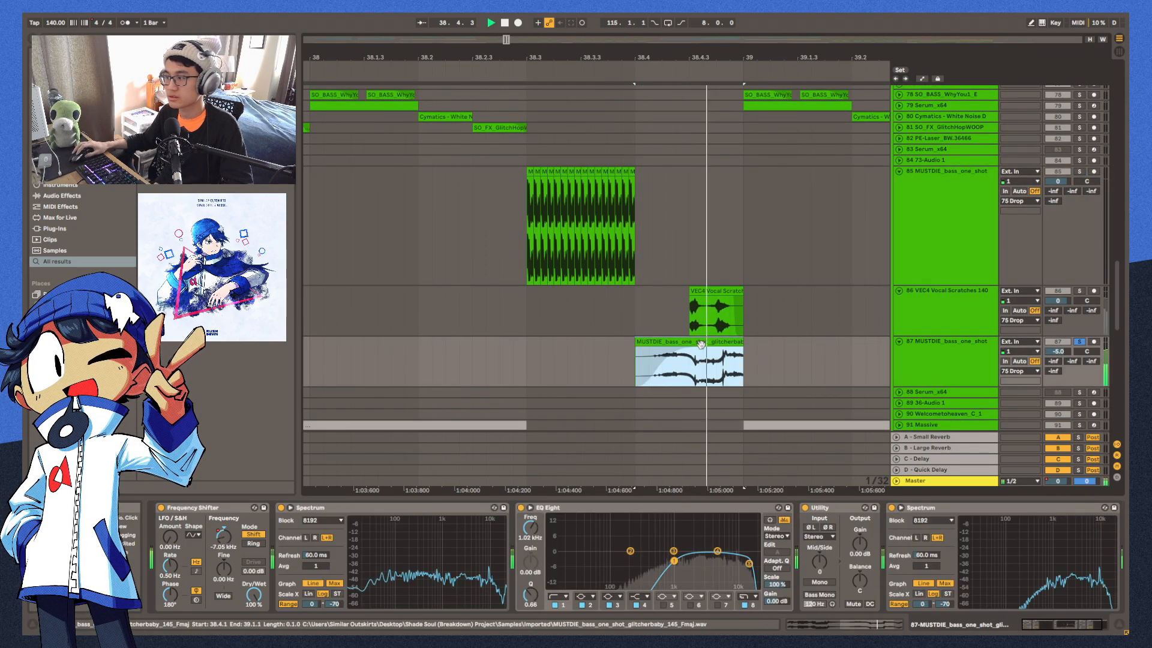
left_click(1080, 291)
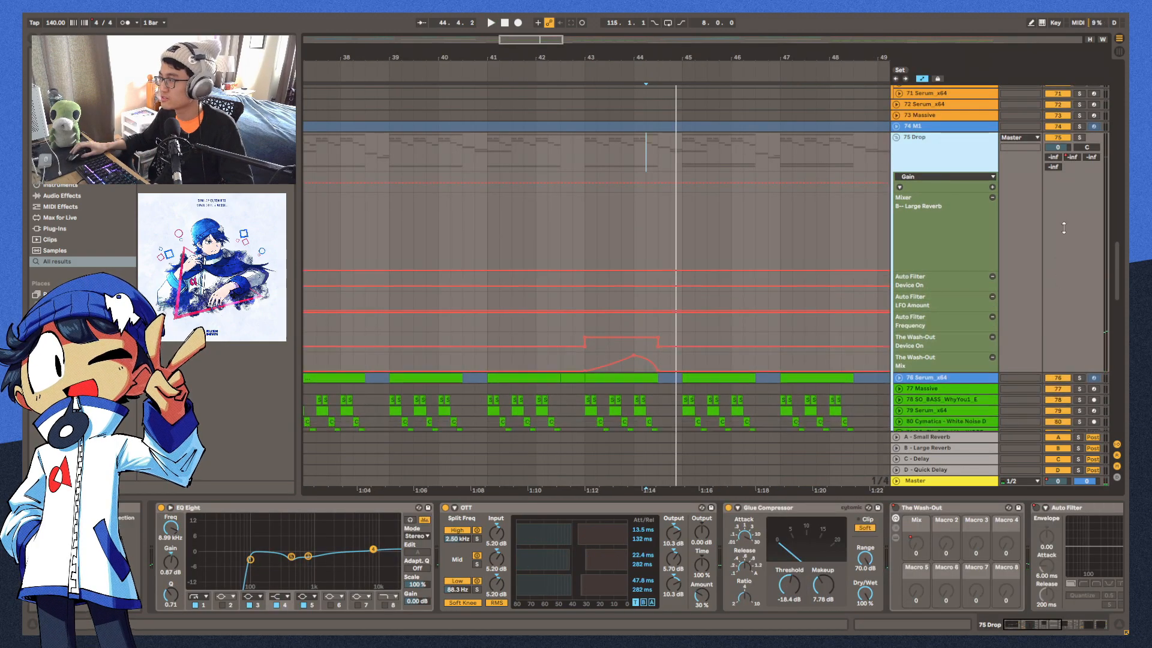
mouse_move(1077, 300)
left_mouse_down()
mouse_move(1077, 202)
mouse_move(1077, 299)
left_mouse_up()
Examine the Drop group's The Wash-Out automation and play the drop from bar 43 to hear it
scroll(639, 265, "down", 4)
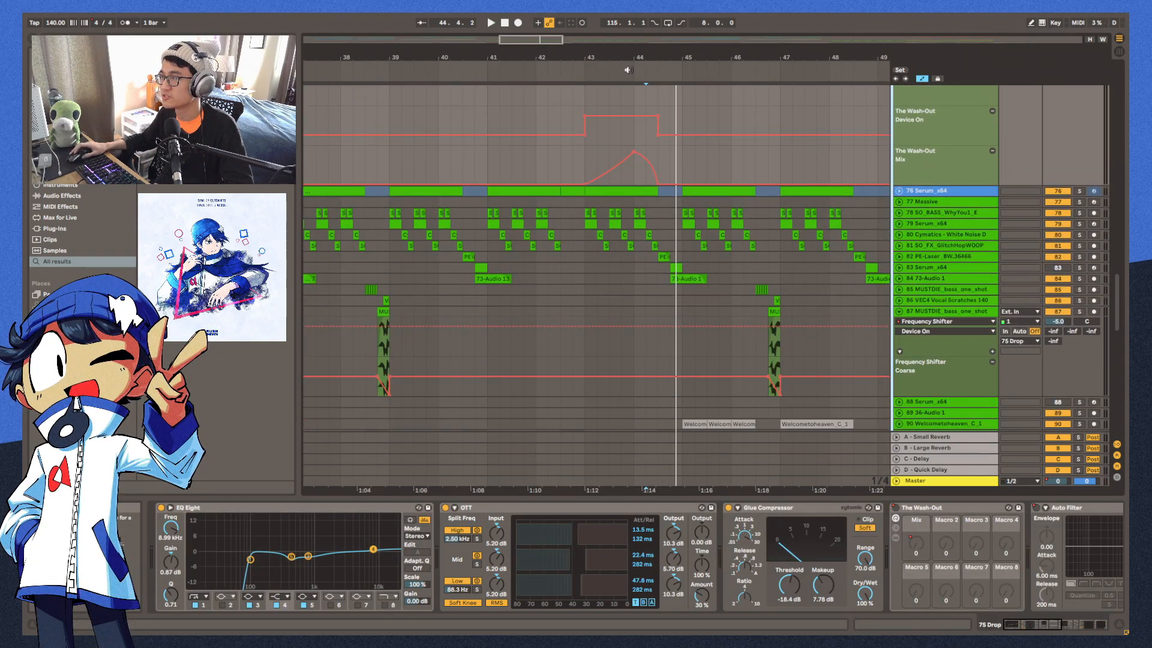
left_click_drag(628, 70, 631, 165)
scroll(1124, 250, "up", 3)
scroll(1064, 268, "up", 3)
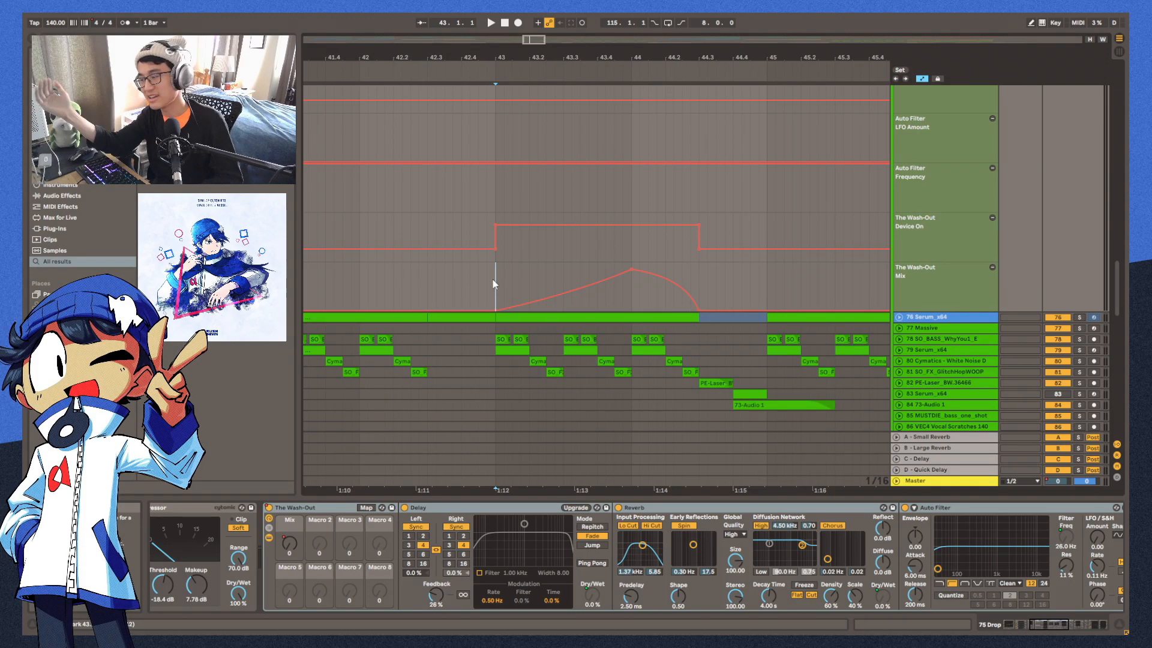
key("space")
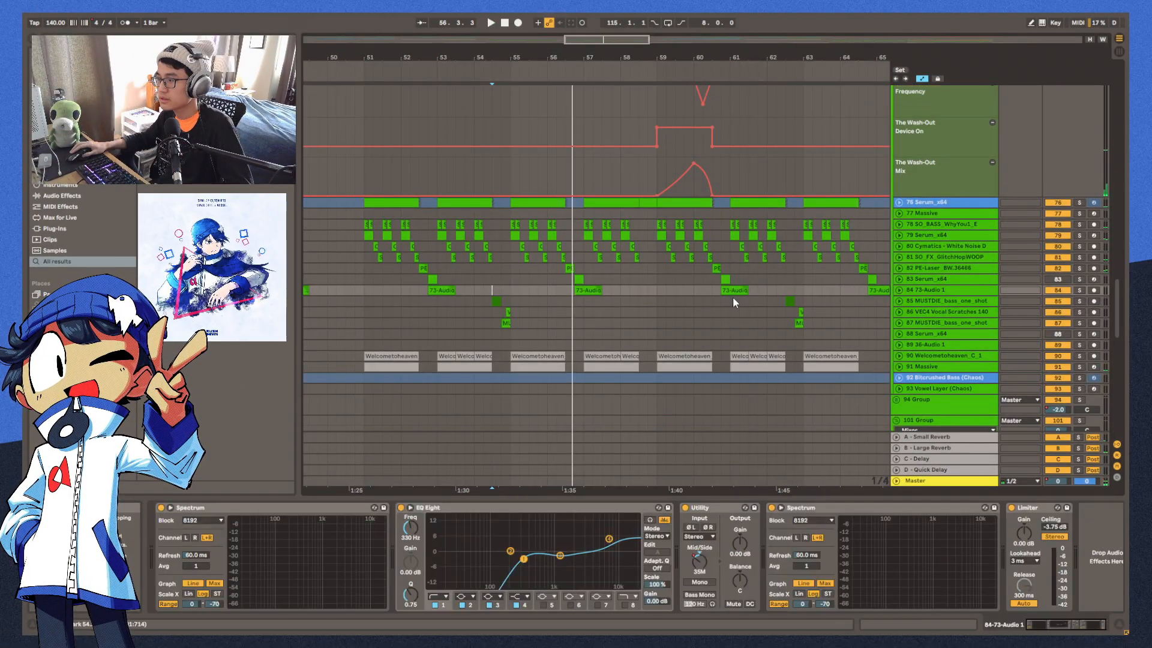
Move on to the VOX group and play the soloed Body track (108) from bar 50
scroll(735, 297, "up", 1)
scroll(882, 258, "down", 1)
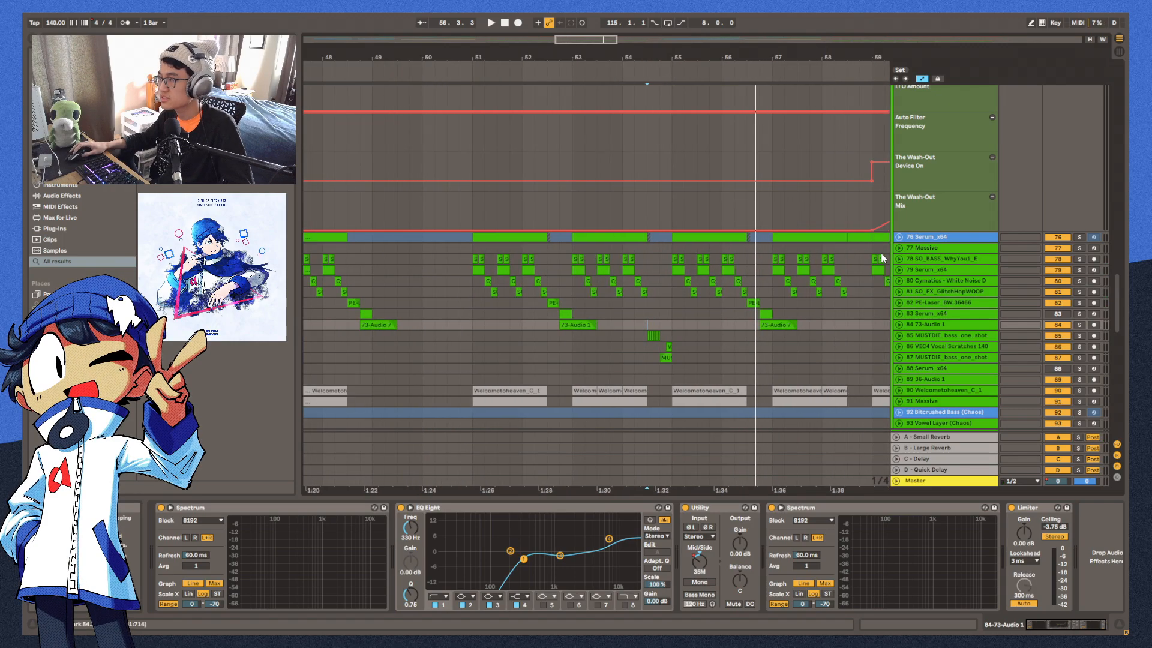
left_click(898, 237)
scroll(876, 247, "up", 1)
left_click_drag(684, 56, 682, 30)
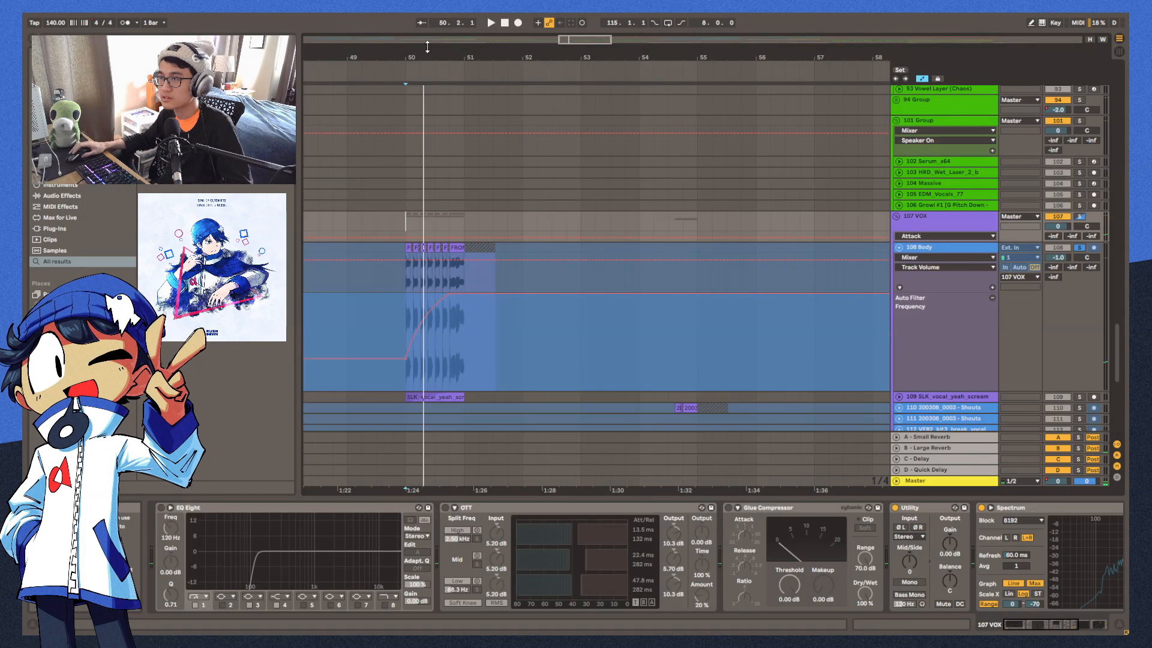
left_click_drag(643, 497, 644, 606)
left_click_drag(510, 57, 510, 180)
scroll(548, 203, "up", 1)
double_click(957, 258)
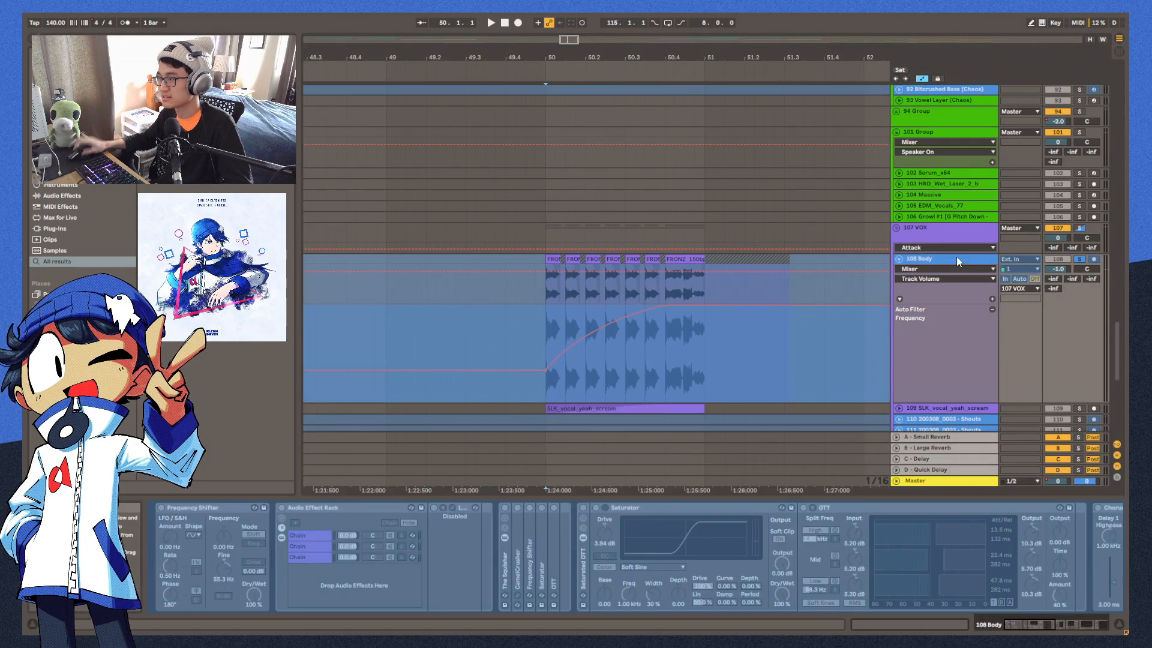
key("space")
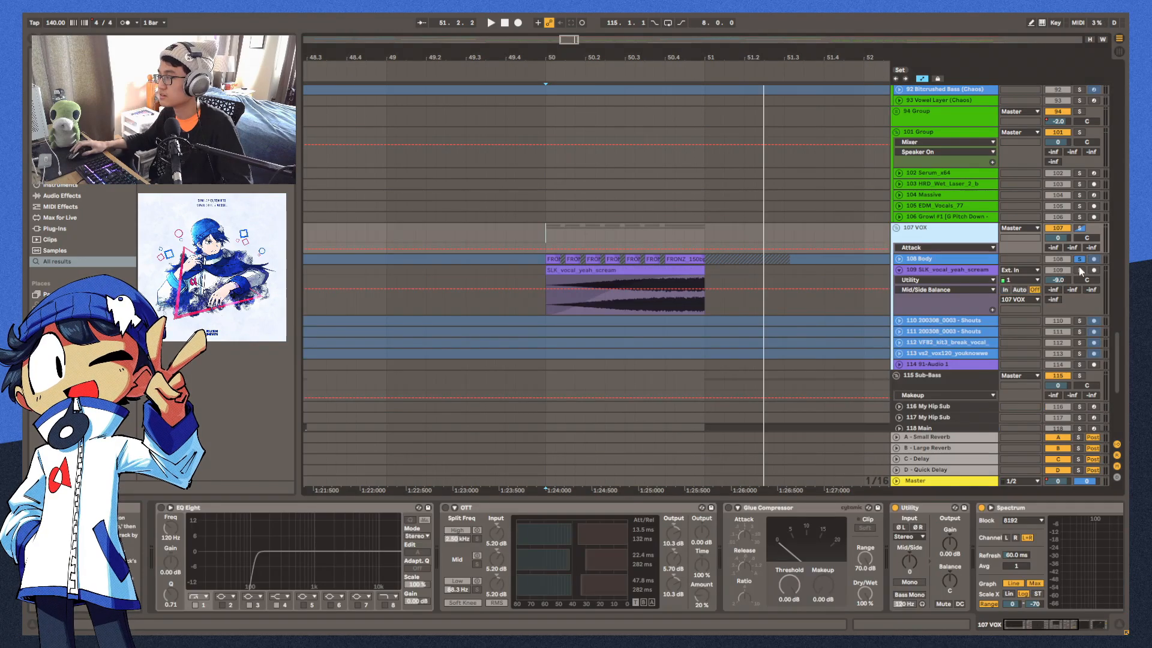
Play the soloed SLK_vocal_yeah_scream track (109), and the soloed 200308_0003 - Shouts track (110) from 38.3
left_click(1079, 270)
key("space")
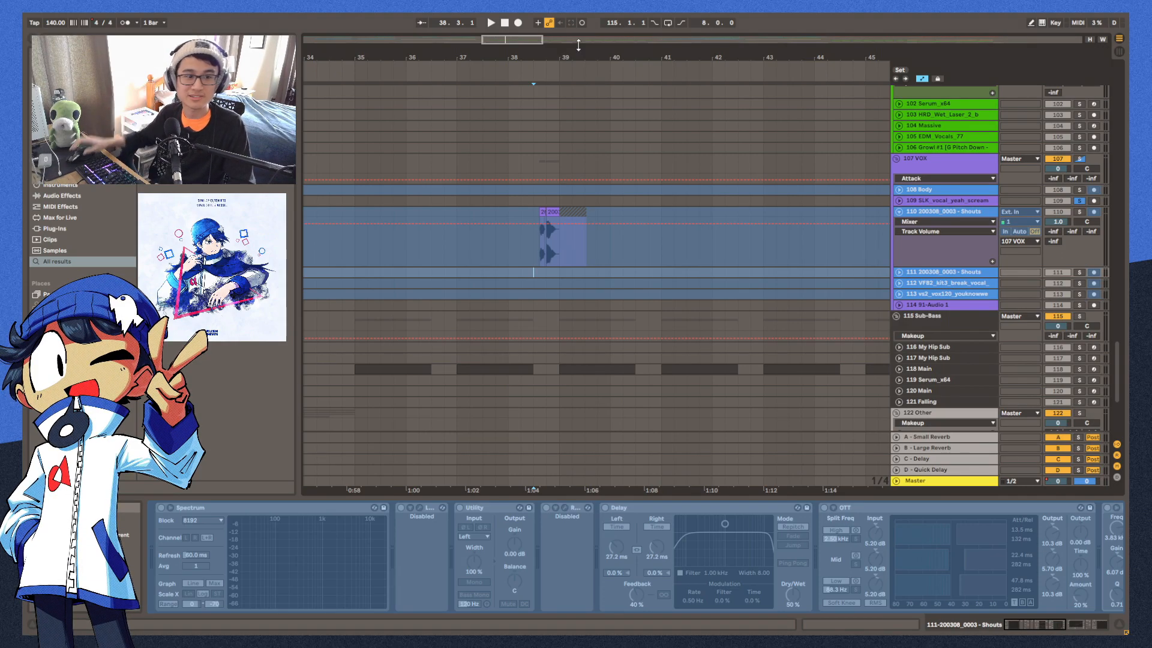
left_click_drag(521, 60, 520, 180)
left_click(495, 245)
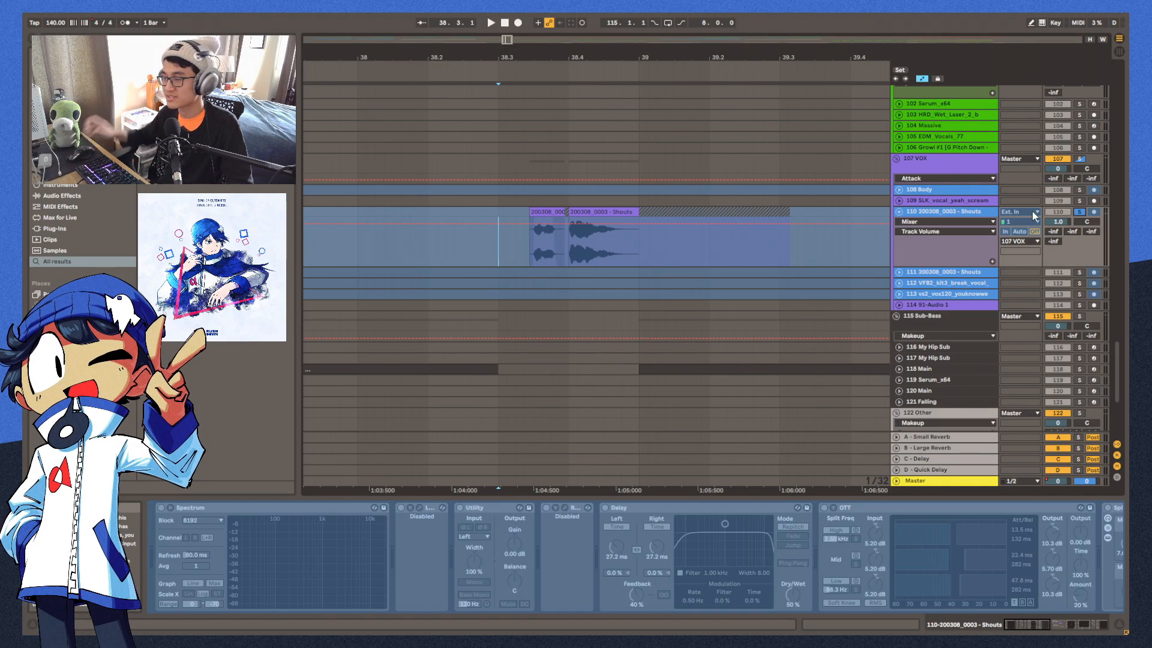
key("space")
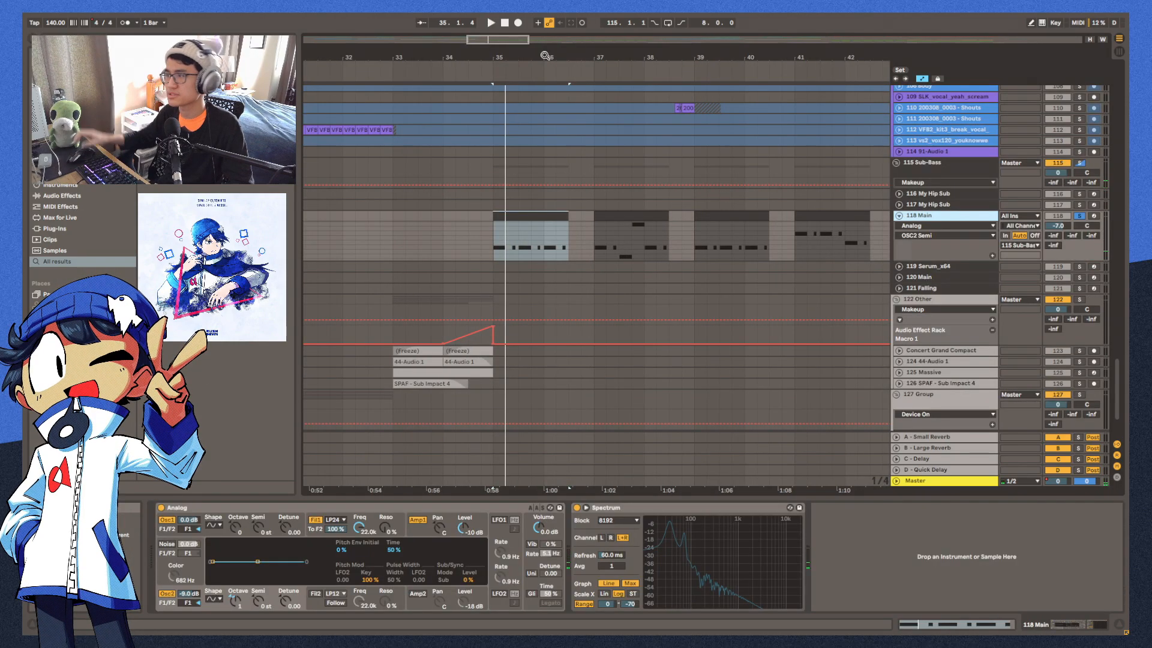
Play the soloed Main track (118) of the Sub-Bass group from bar 35
scroll(545, 55, "up", 3)
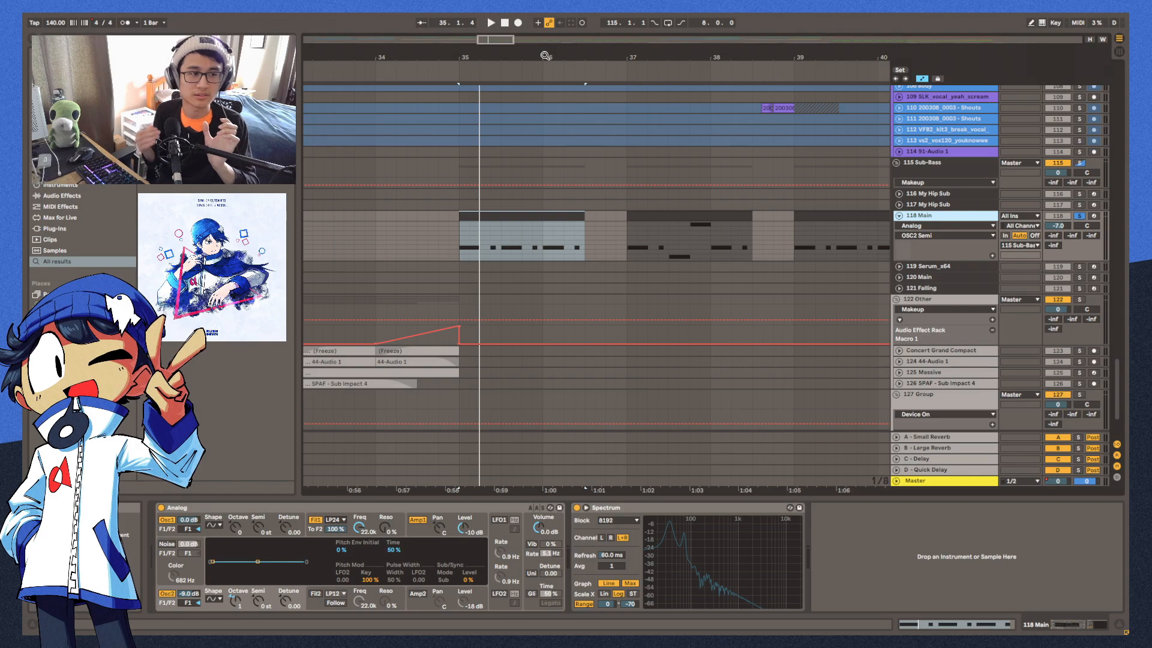
key("space")
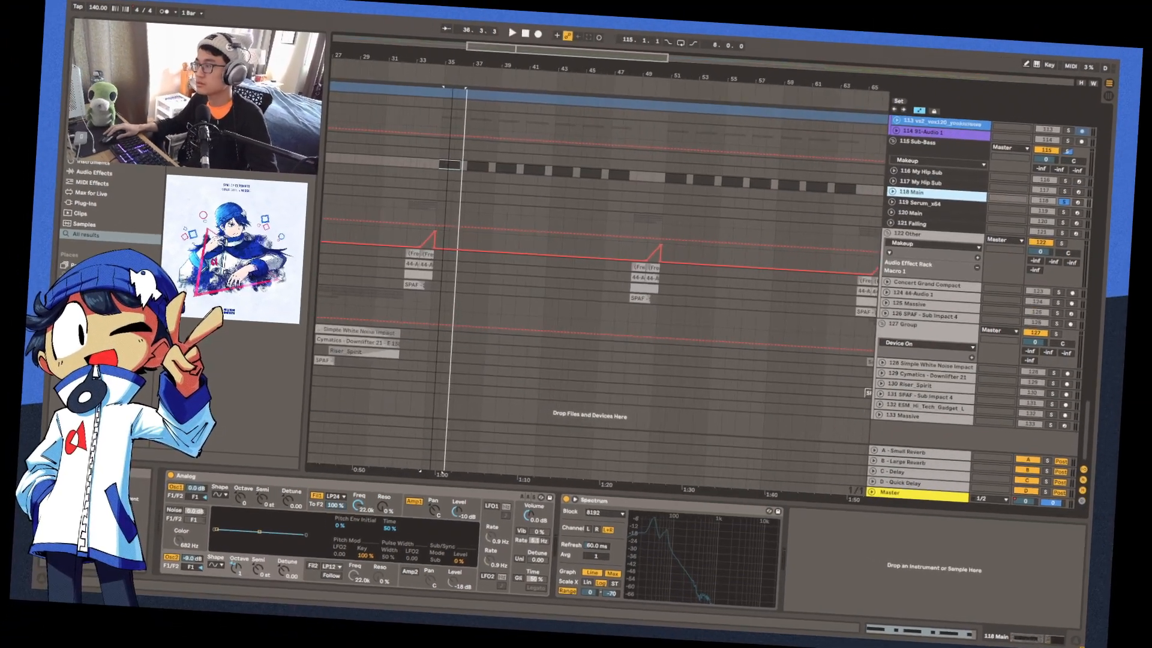
Return to the Drop group, examine its Auto Filter and The Wash-Out automation around bar 60, and play from bar 60
scroll(921, 250, "down", 4)
scroll(643, 254, "up", 3)
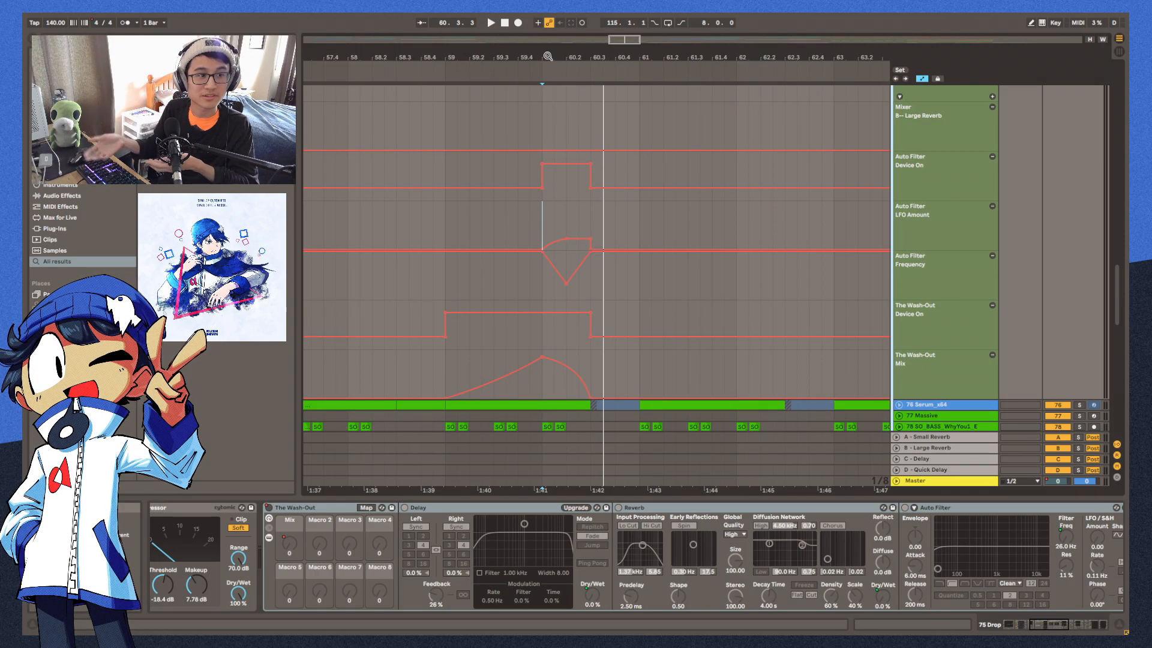
scroll(603, 310, "up", 4)
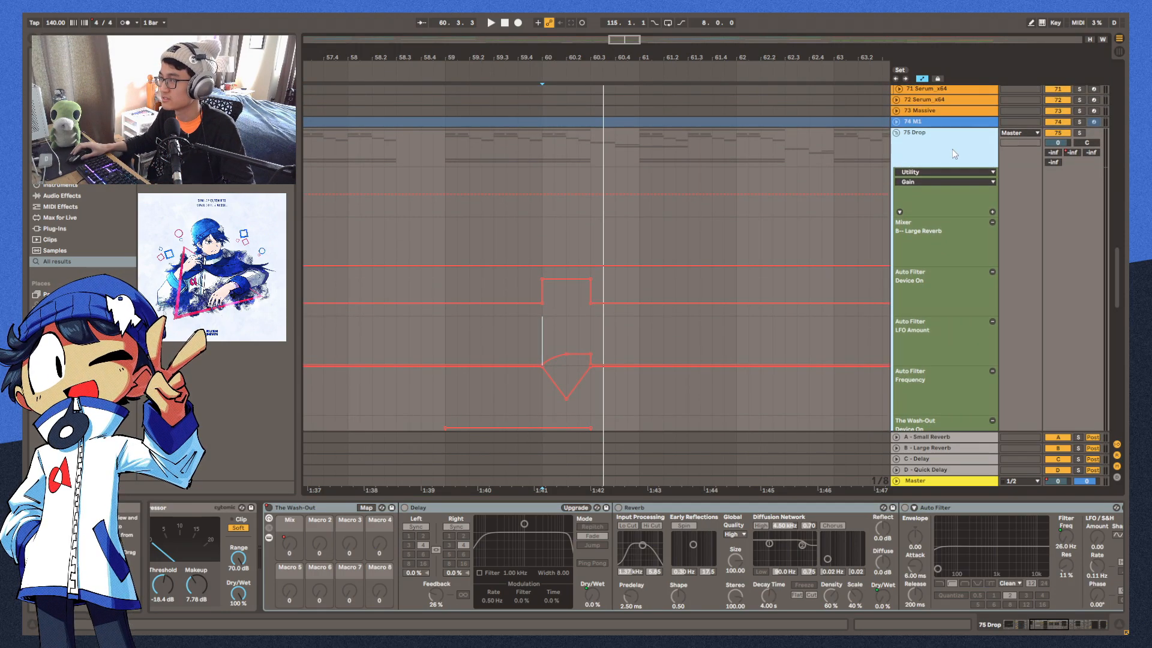
left_click(540, 198)
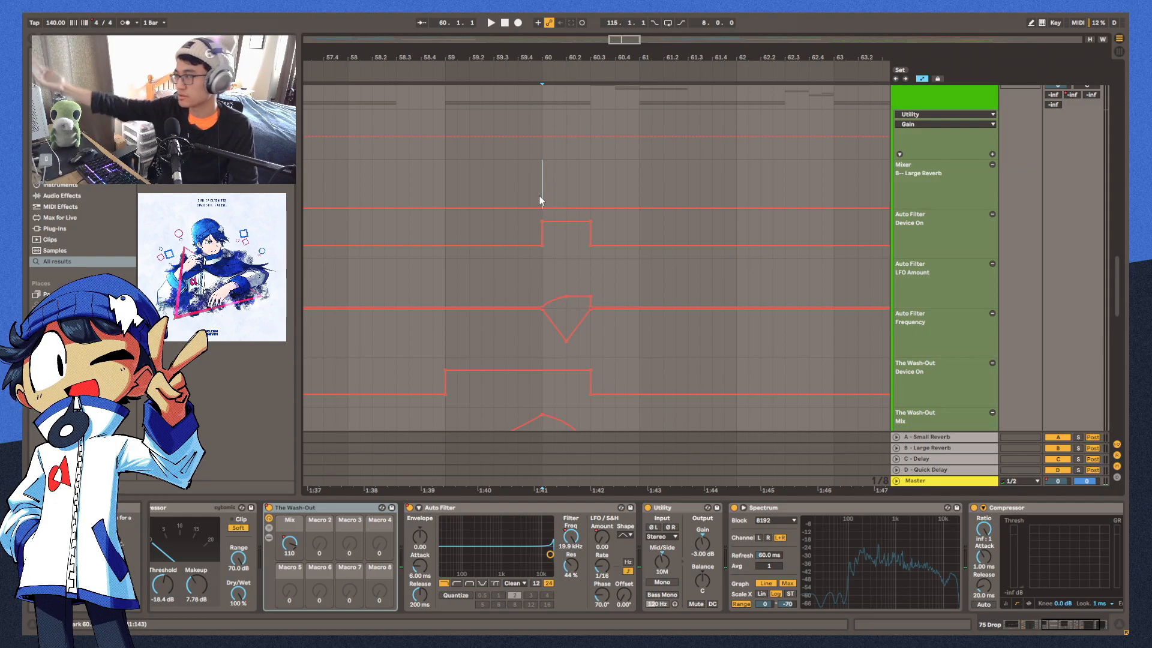
key("space")
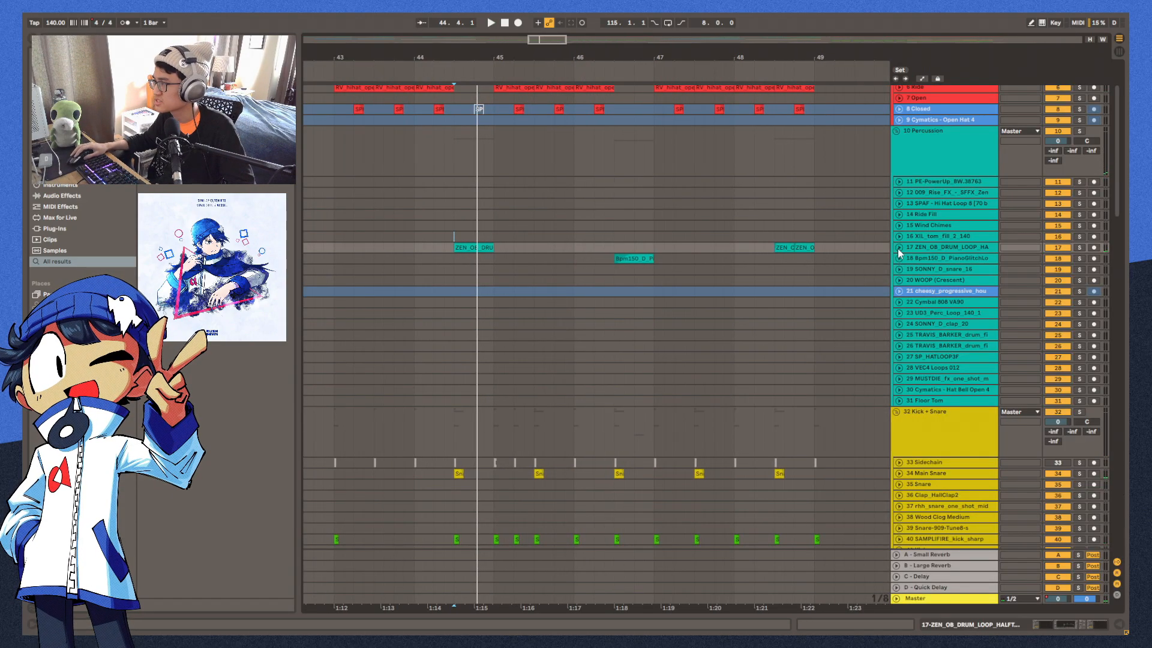
Unfold and solo the ZEN_OB_DRUM_LOOP track (17) of the Percussion group and play its reversed drum loop clips near bar 45
left_click(898, 248)
left_click(1079, 247)
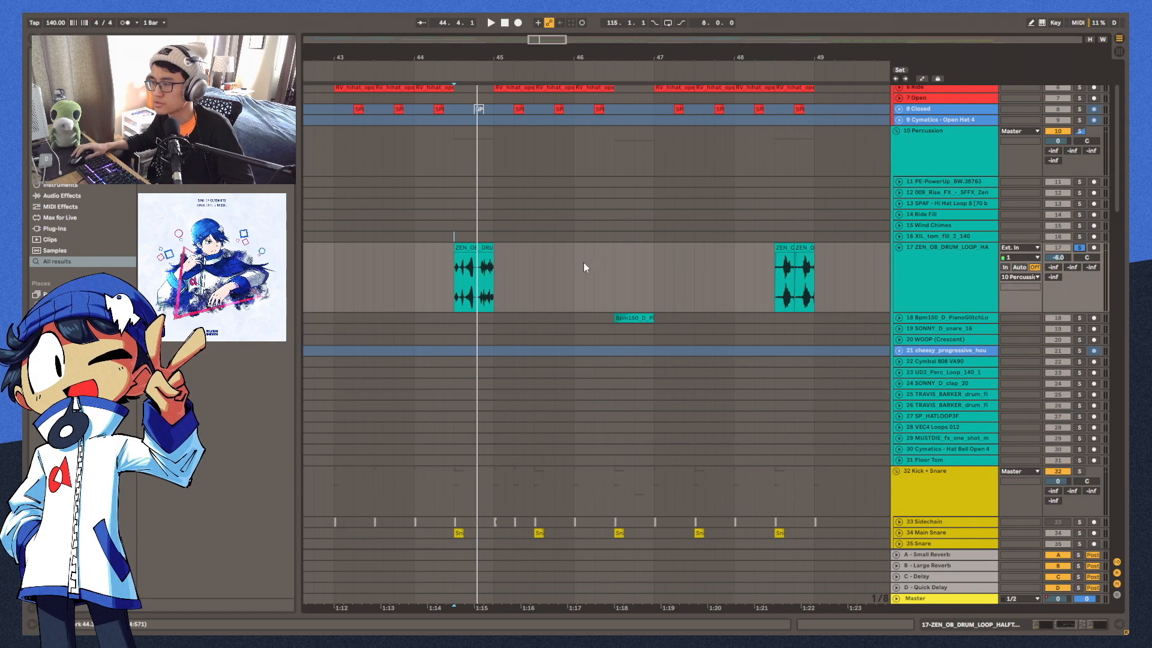
left_click(482, 246)
key("space")
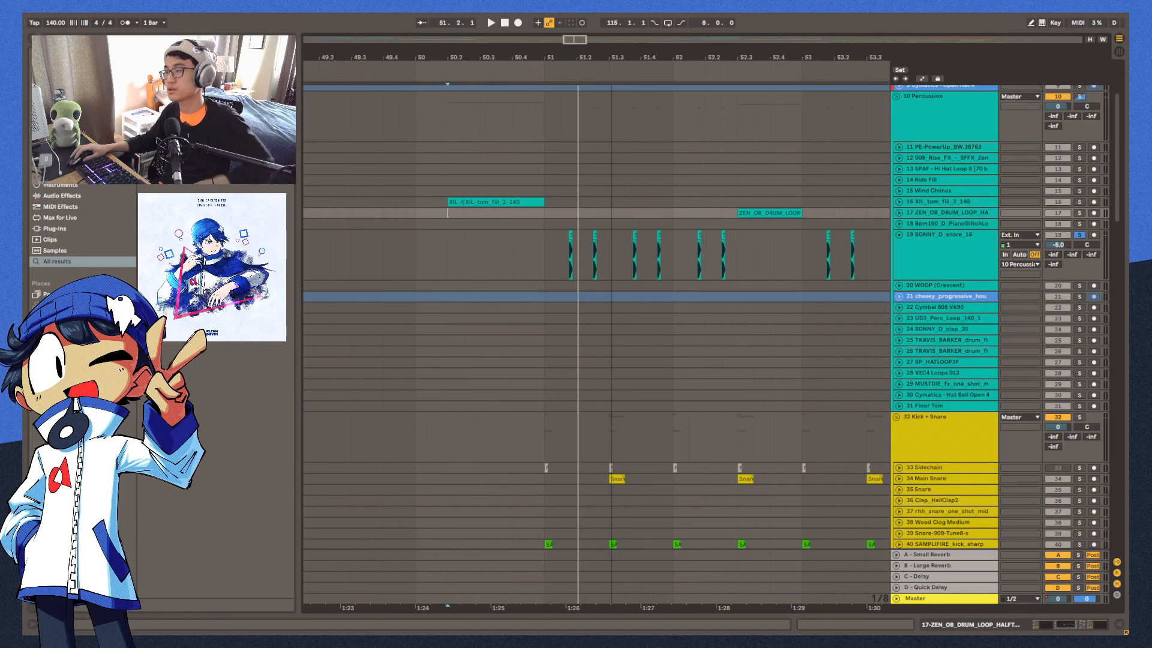
Play the soloed SONNY_D_snare_16 track (19) from bar 51, and the soloed Crashes, Cymbals, Percussion and Kick + Snare groups together
left_click_drag(614, 54, 558, 52)
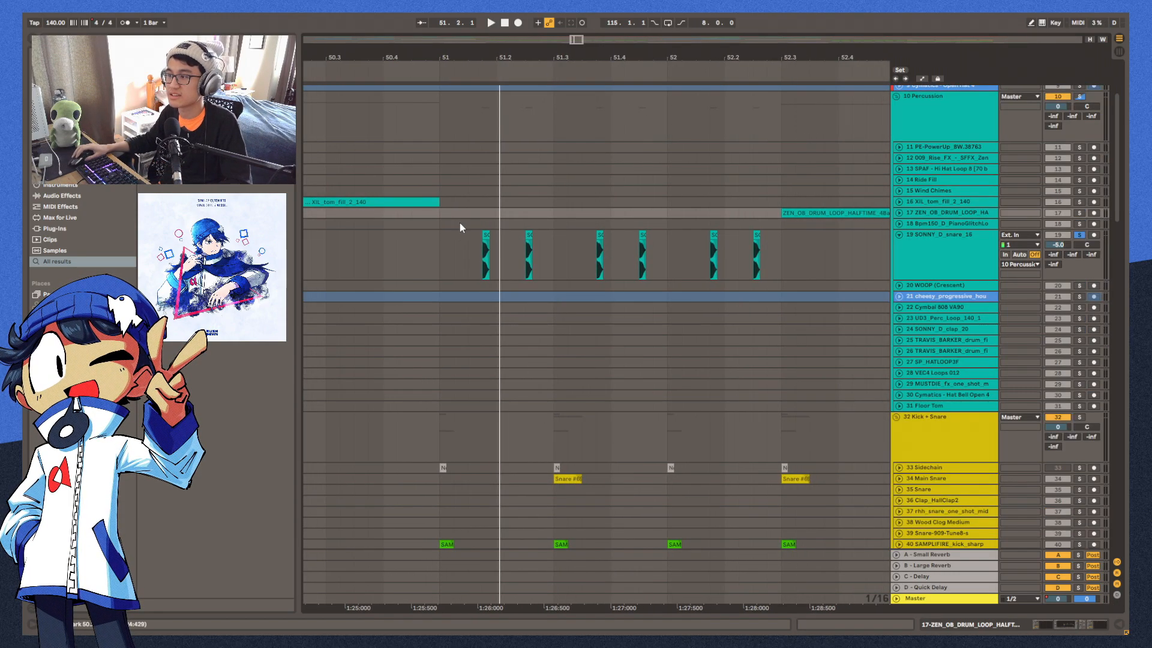
left_click(439, 241)
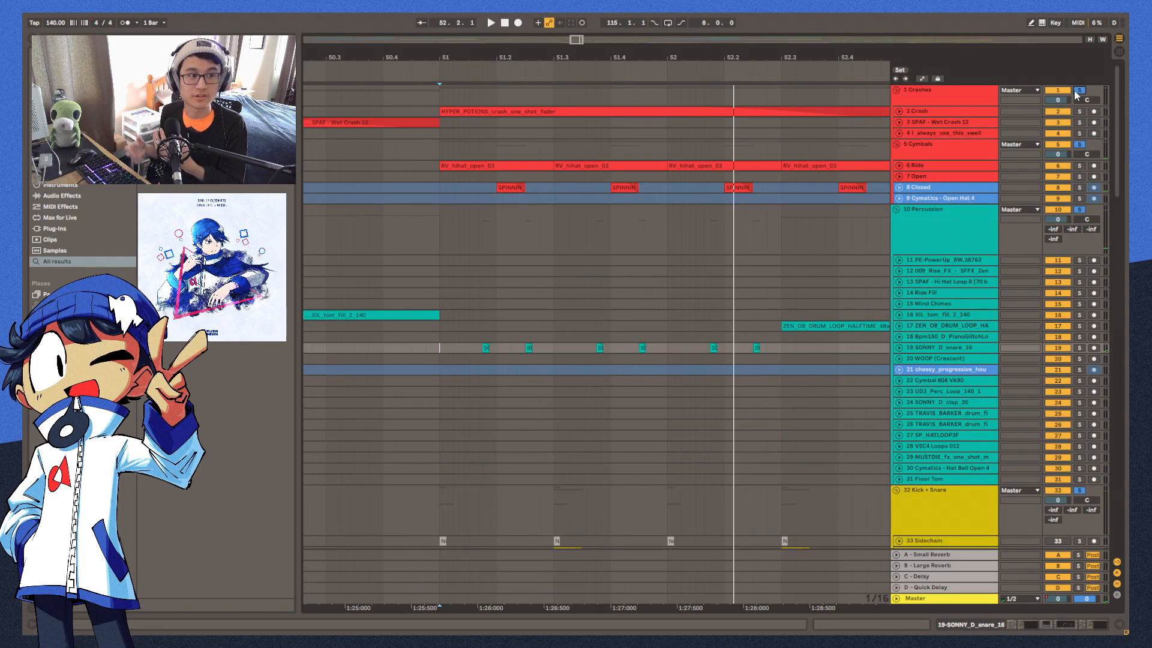
key("space")
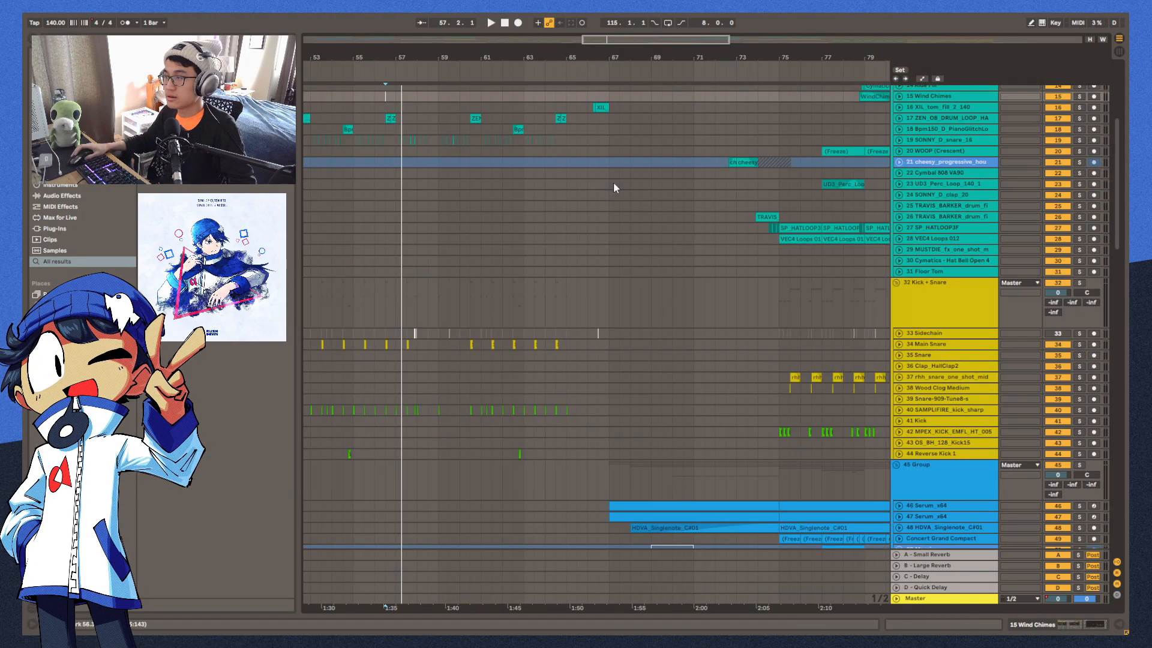
Move on to the section after the drop and play the soloed 45 Group from bar 67
scroll(613, 185, "up", 5)
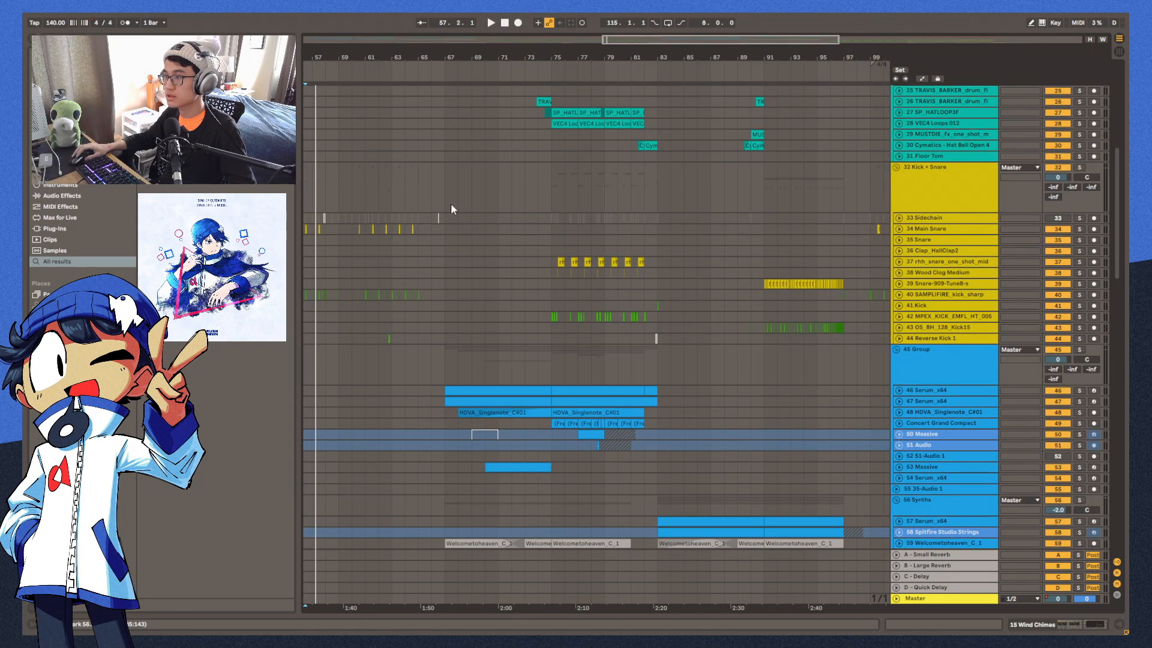
scroll(452, 203, "up", 5)
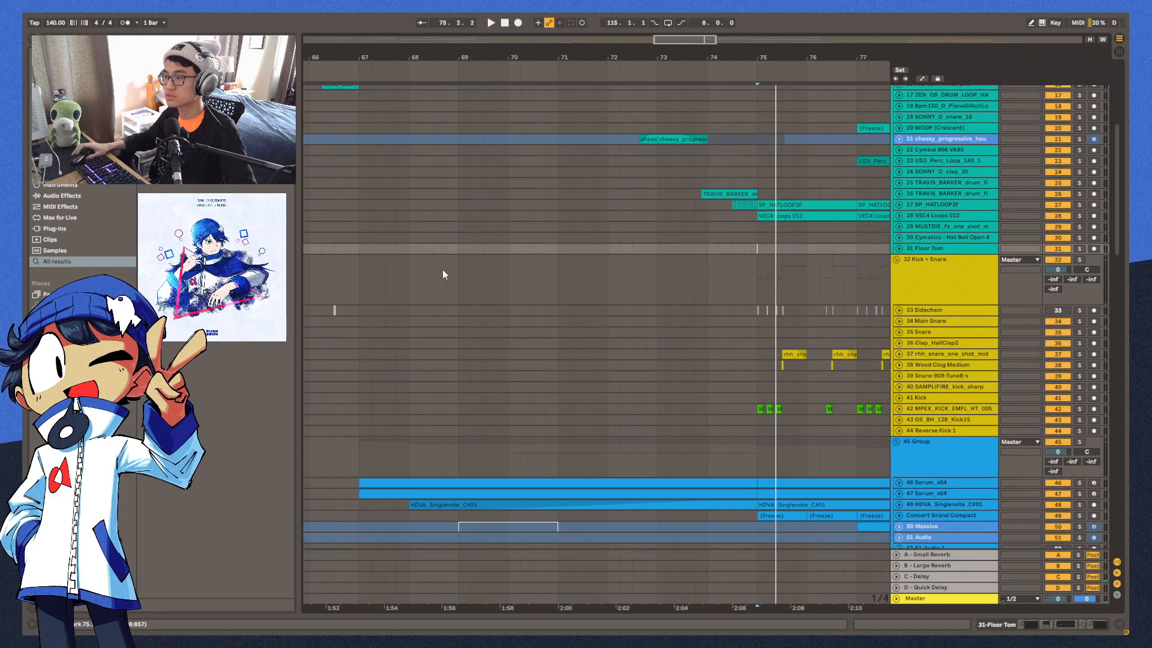
scroll(367, 298, "down", 5)
left_click(367, 294)
scroll(452, 288, "down", 5)
left_click(1079, 200)
scroll(618, 129, "down", 3)
key("space")
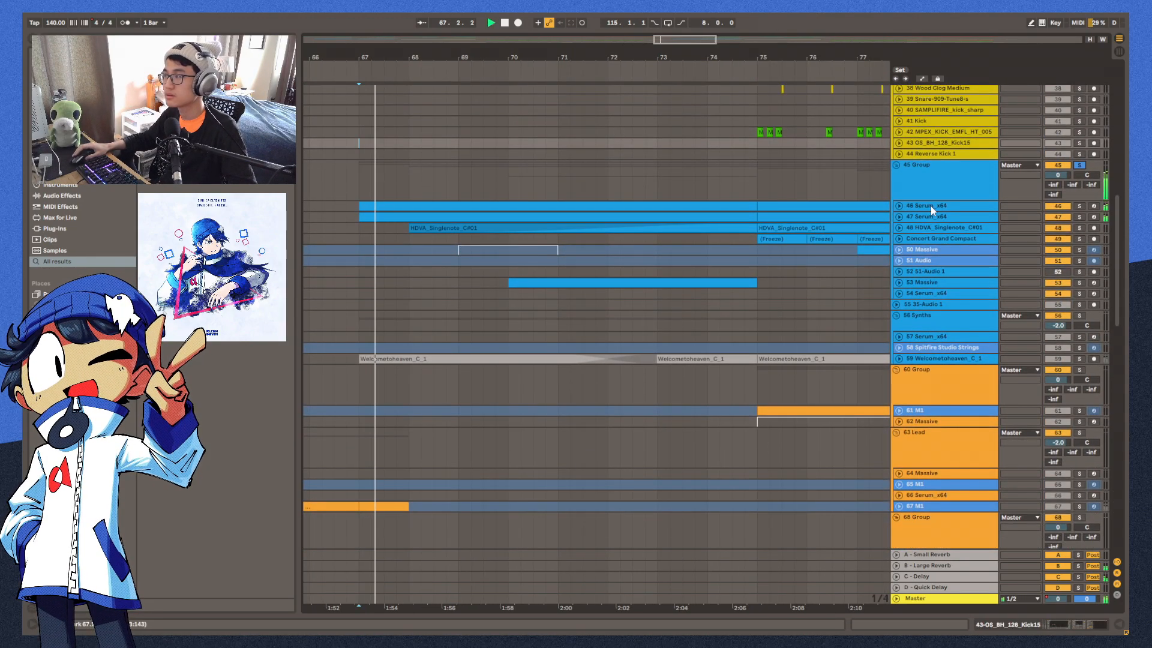
Unfold the two Serum_x64 tracks (46 and 47) of the 45 Group, soloing the chords and playing the soloed arpeggio from bar 67
left_click(898, 206)
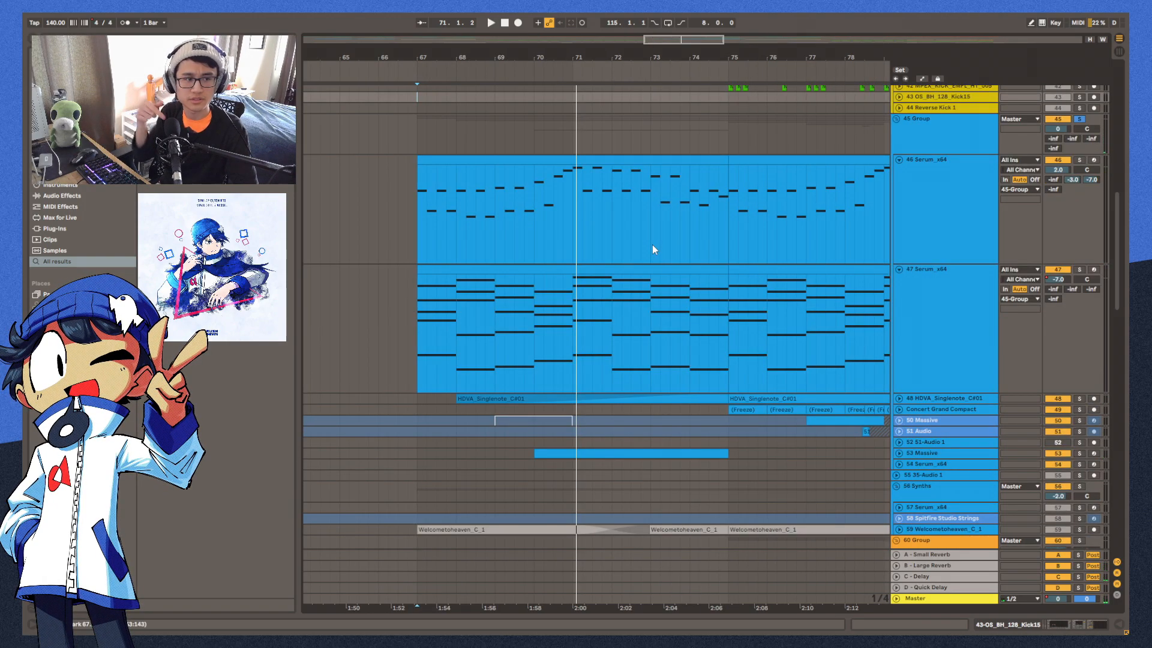
left_click(1079, 269)
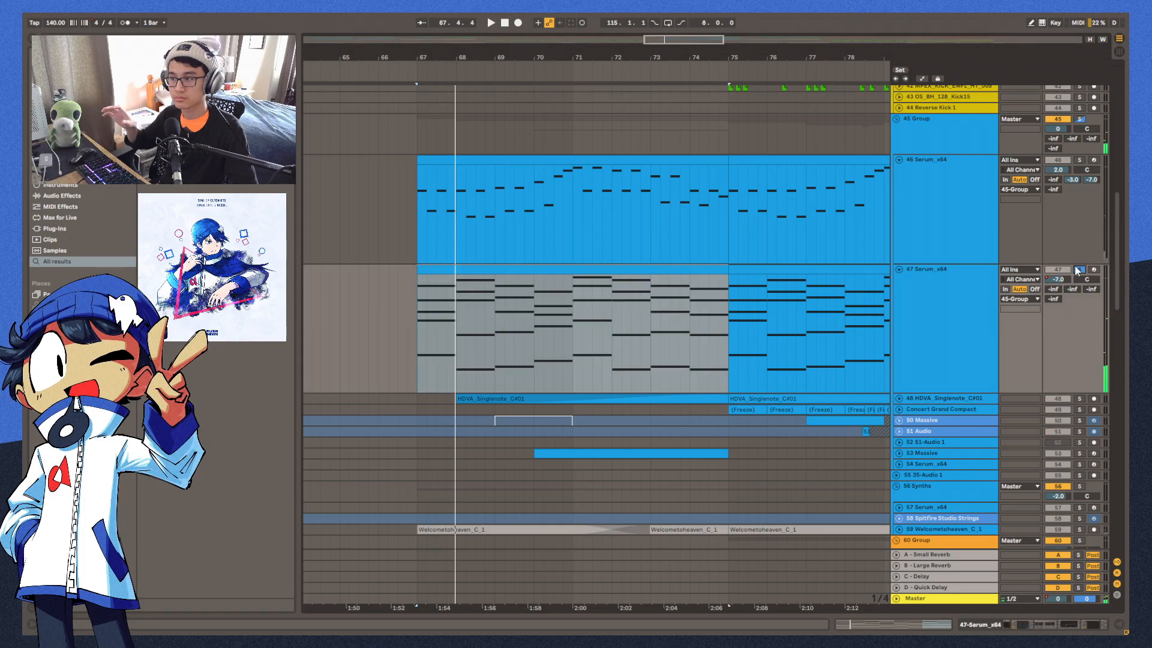
left_click(1079, 159)
left_click(504, 161)
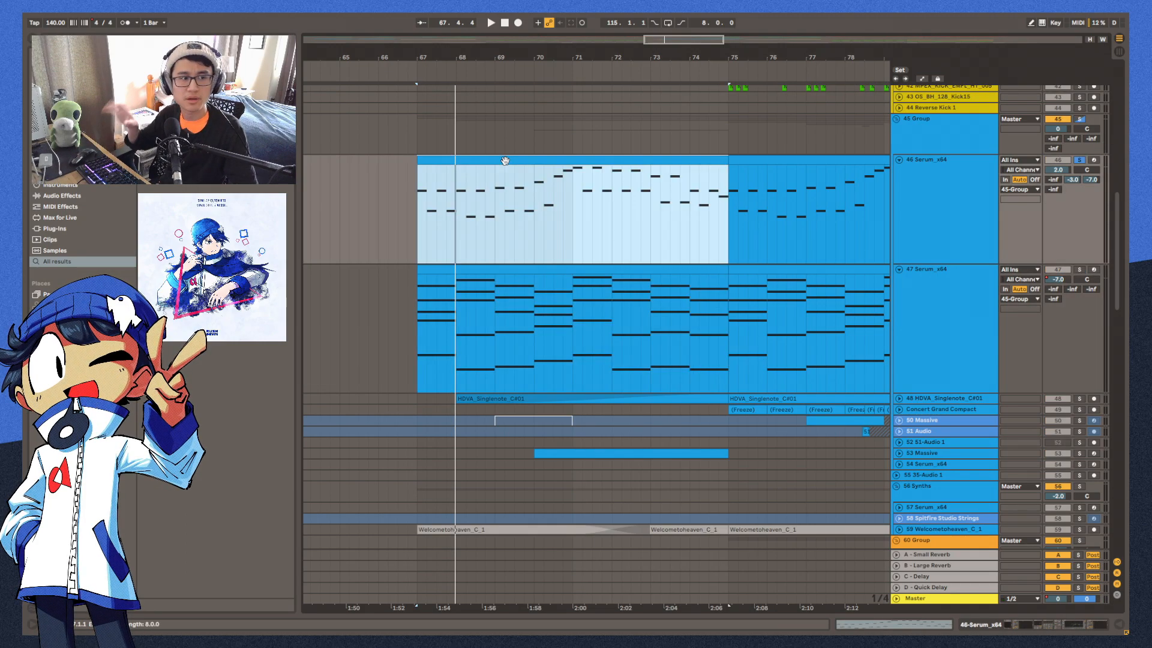
key("space")
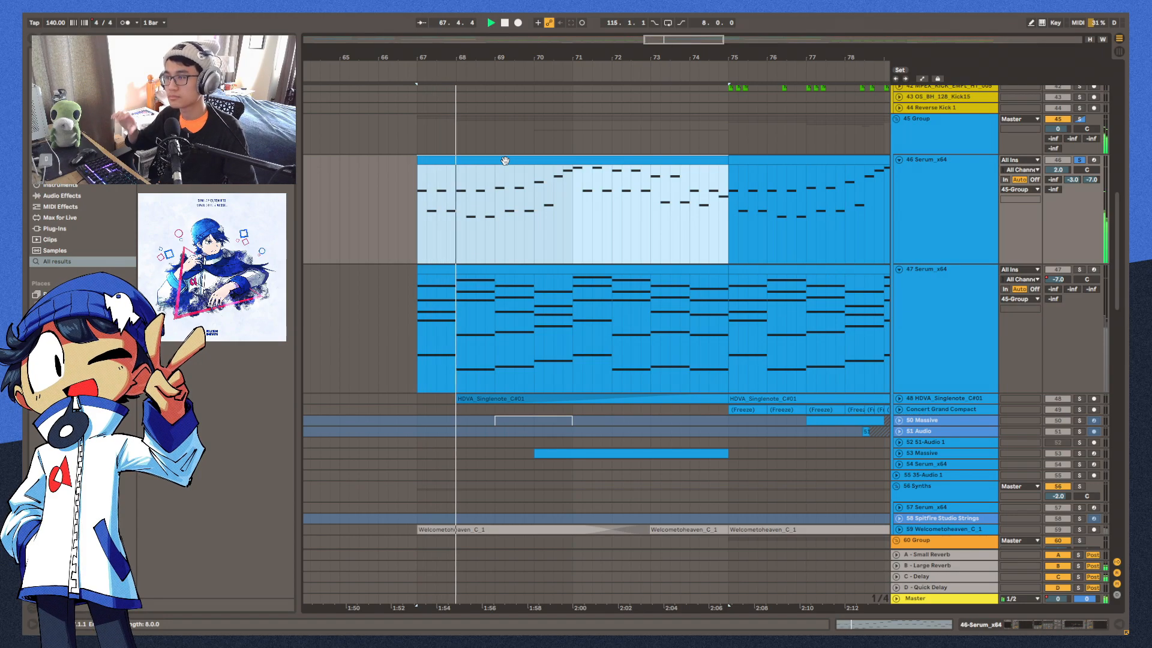
Unfold the Massive track (53), show its devices, and play it soloed with the Serum_x64 track (46) from just before bar 70
left_click(601, 236)
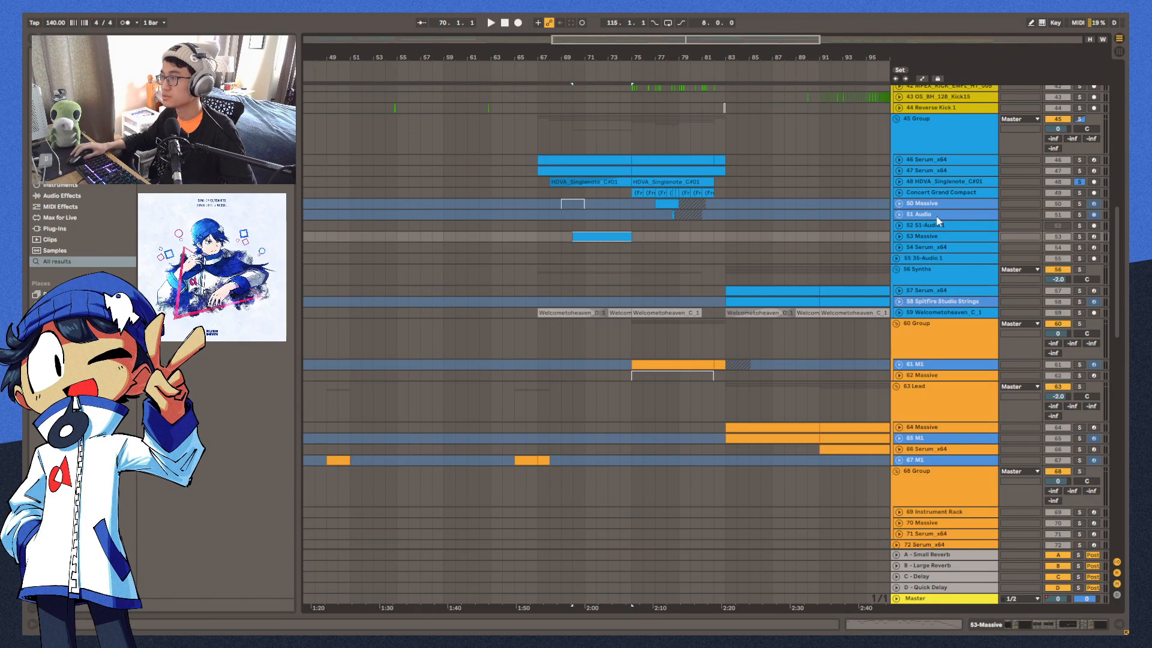
left_click(899, 229)
left_click(899, 236)
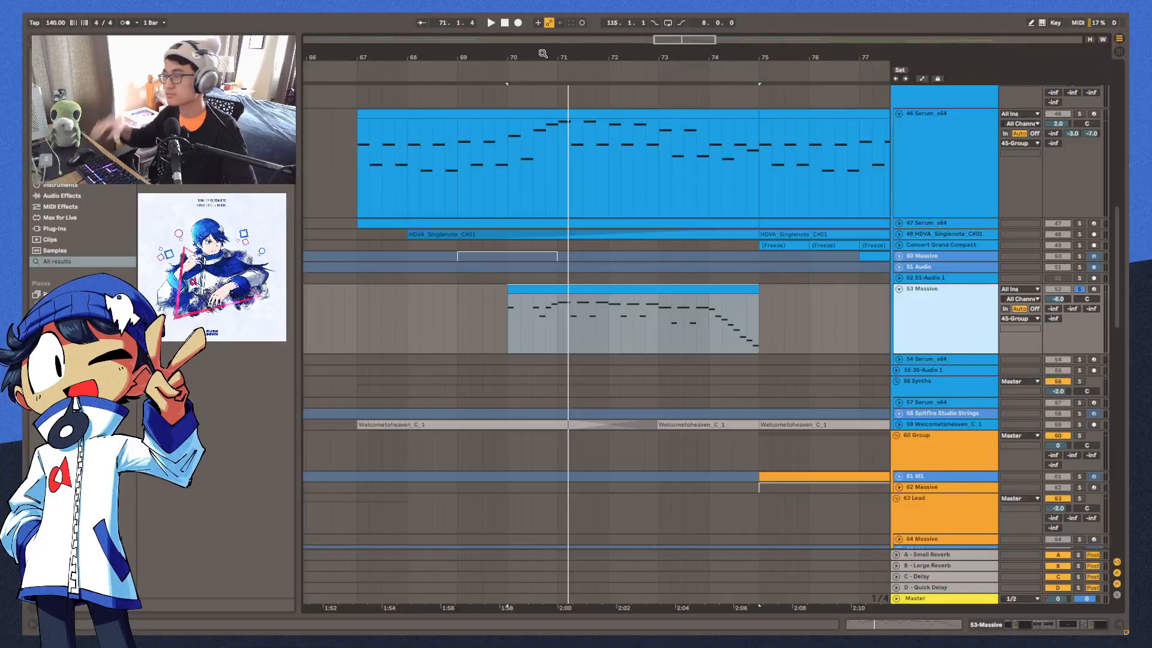
scroll(608, 264, "up", 1)
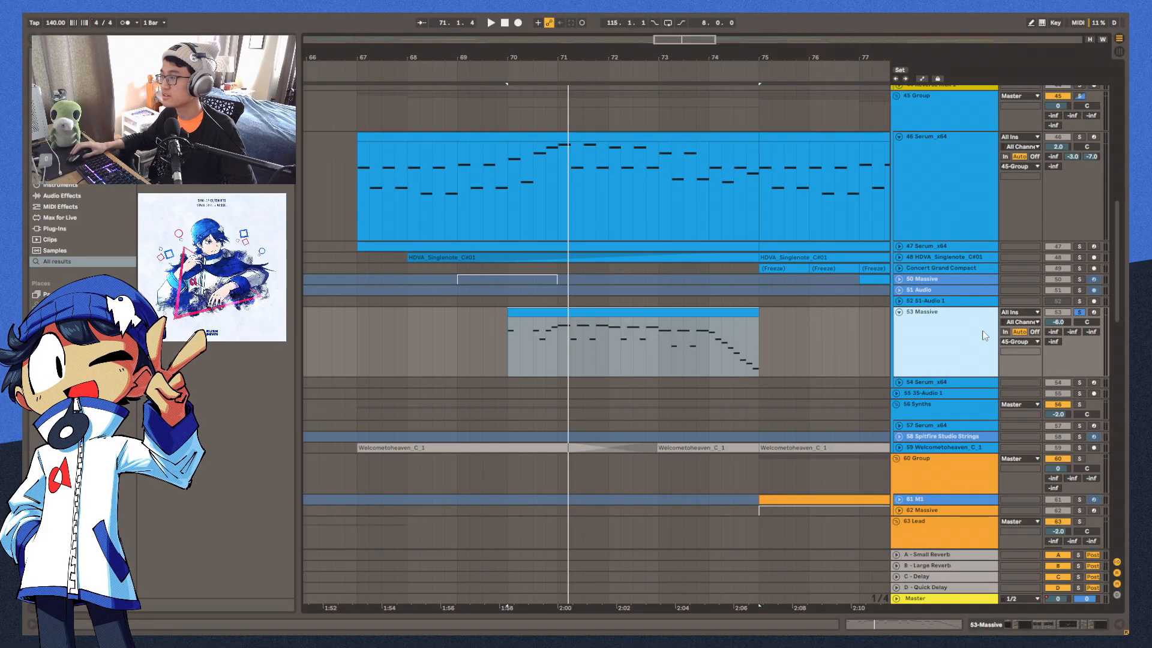
double_click(939, 336)
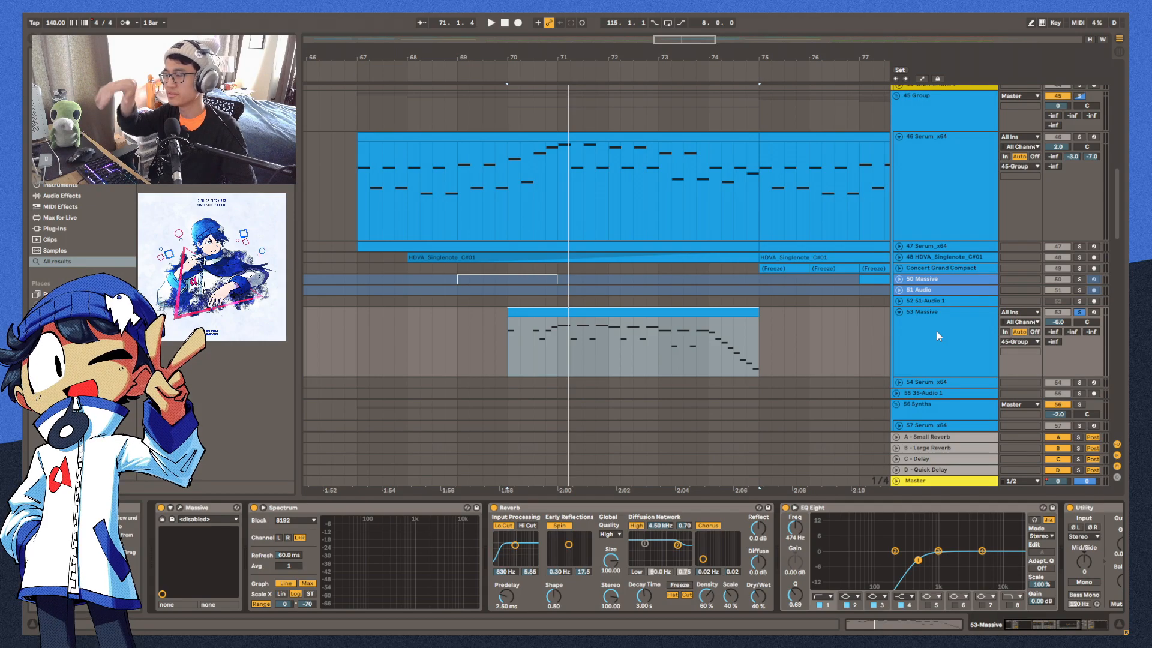
left_click(495, 191)
key("space")
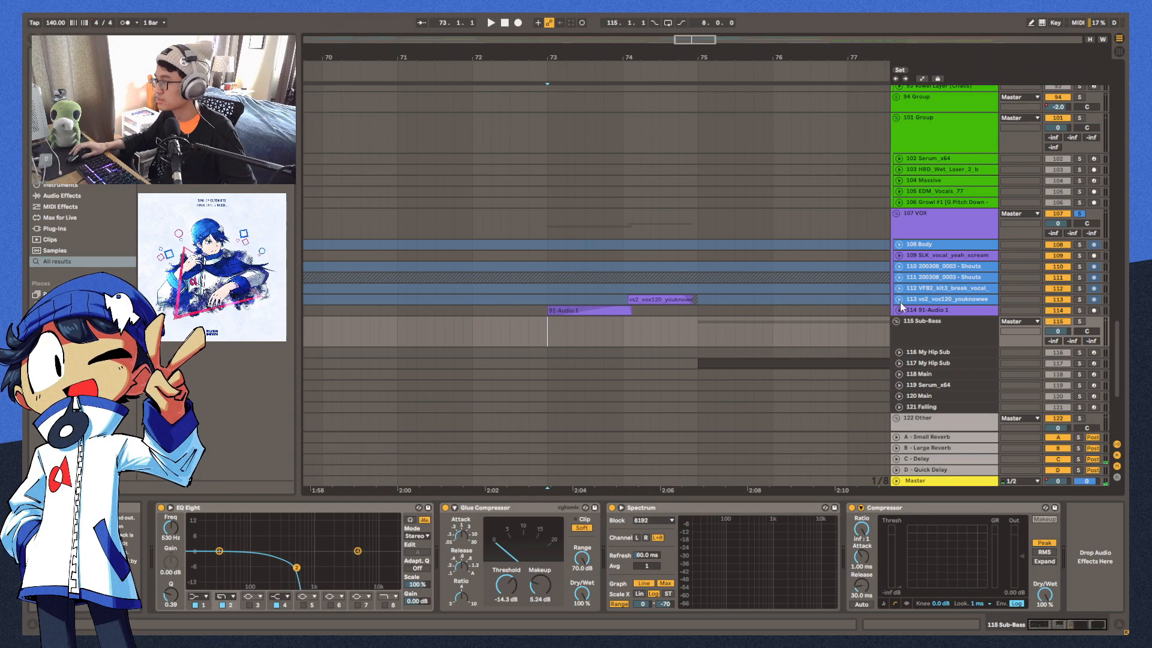
Unfold the vs2_vox120 (113) and 91-Audio 1 (114) tracks of the soloed VOX group and play them from bar 73
left_click(900, 300)
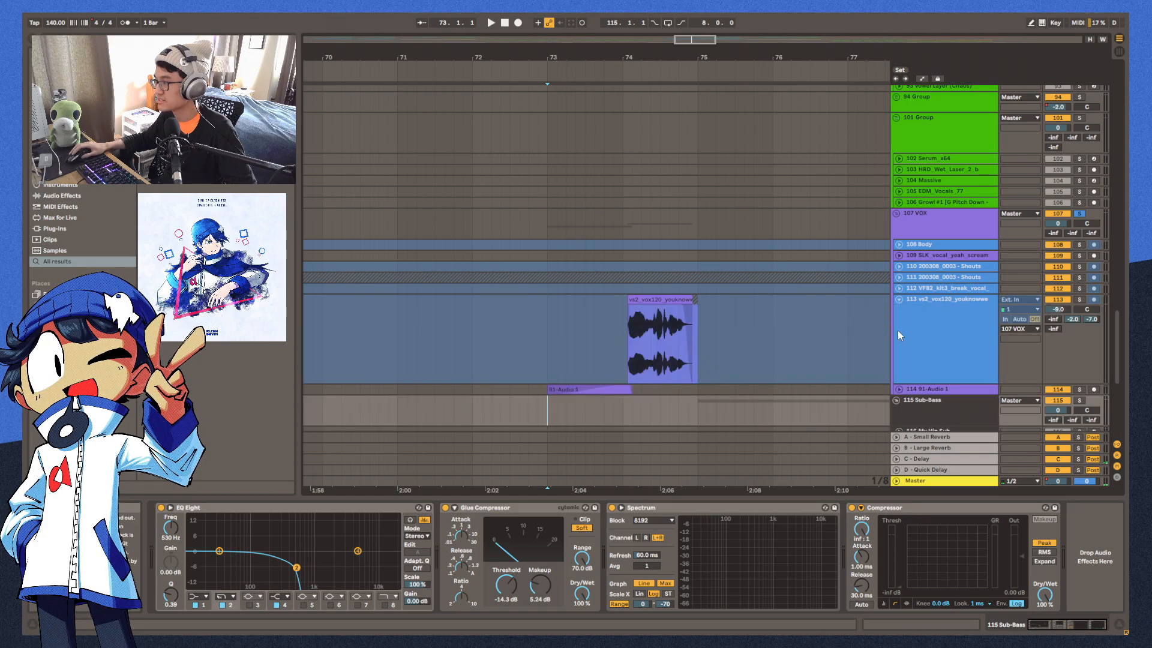
left_click(898, 389)
scroll(773, 296, "down", 3)
key("space")
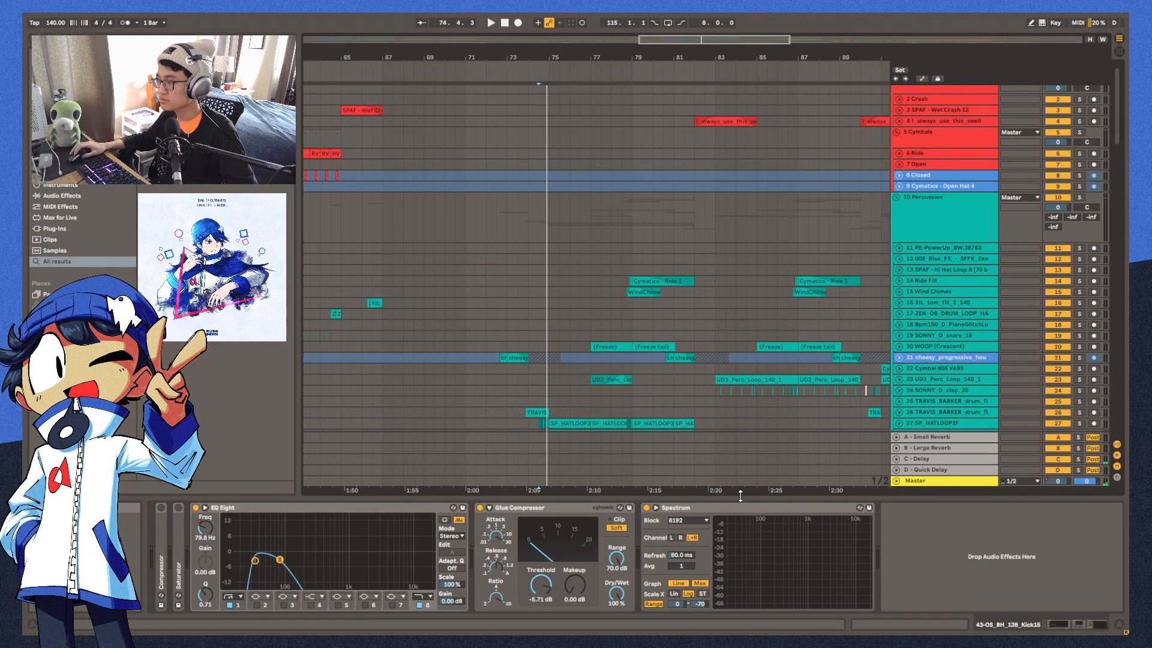
Hide the device view and play the Percussion group from just before bar 74, focusing on the loops from bar 75
left_click_drag(741, 496, 740, 600)
scroll(569, 304, "down", 3)
left_click_drag(607, 56, 532, 90)
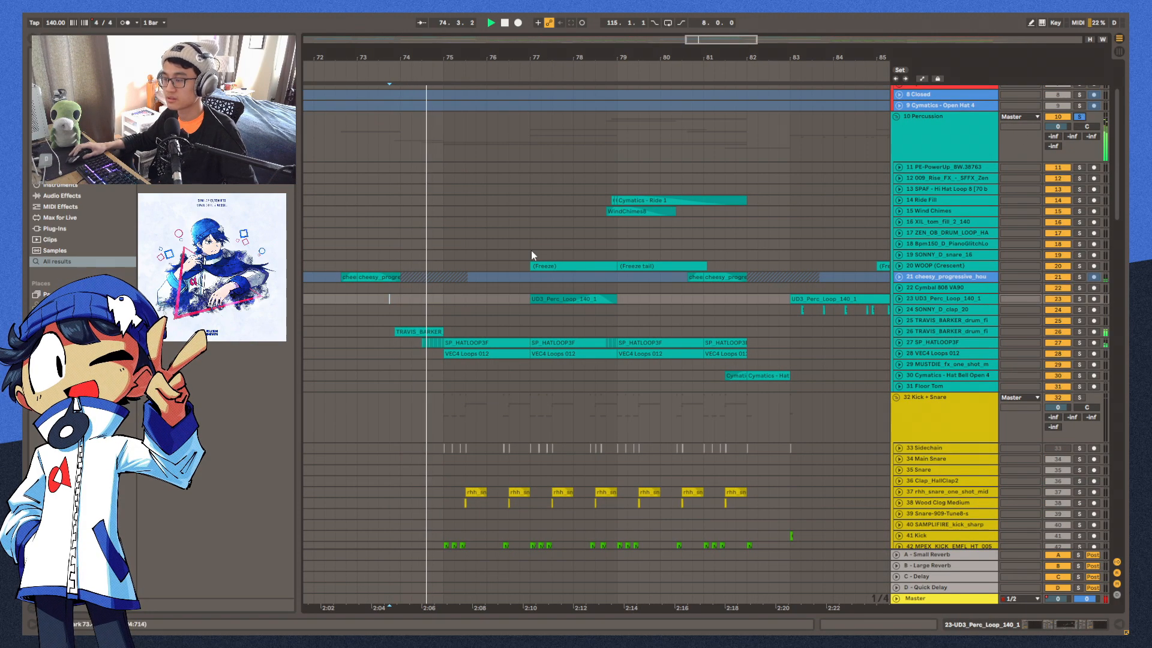
scroll(531, 252, "down", 1)
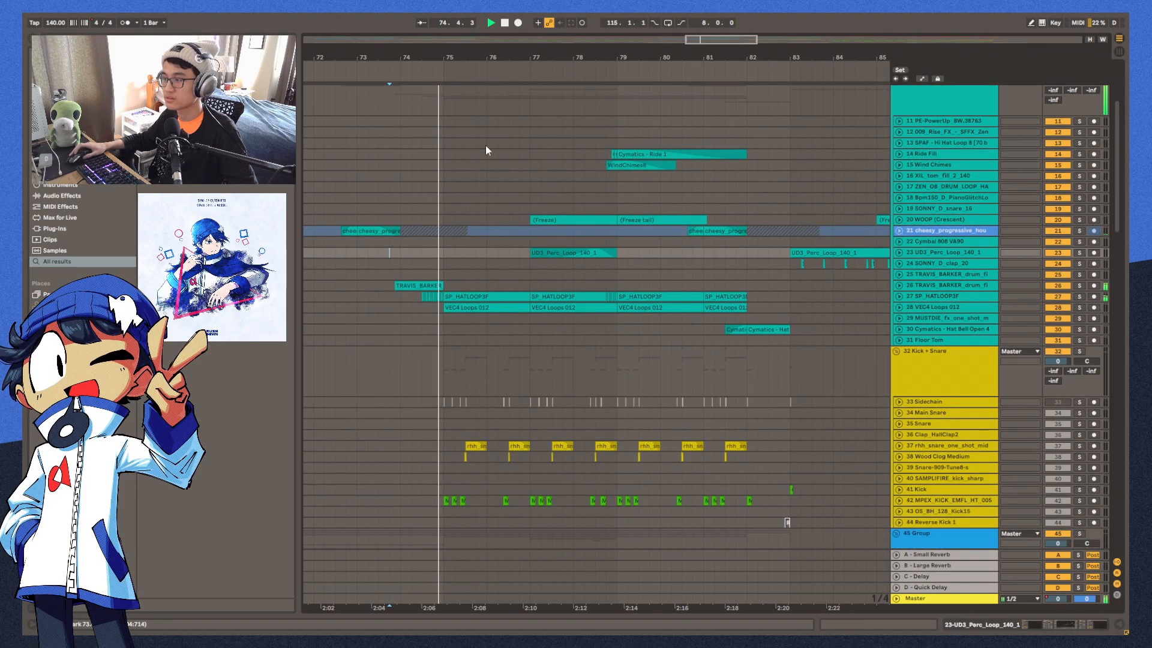
left_click_drag(473, 56, 474, 68)
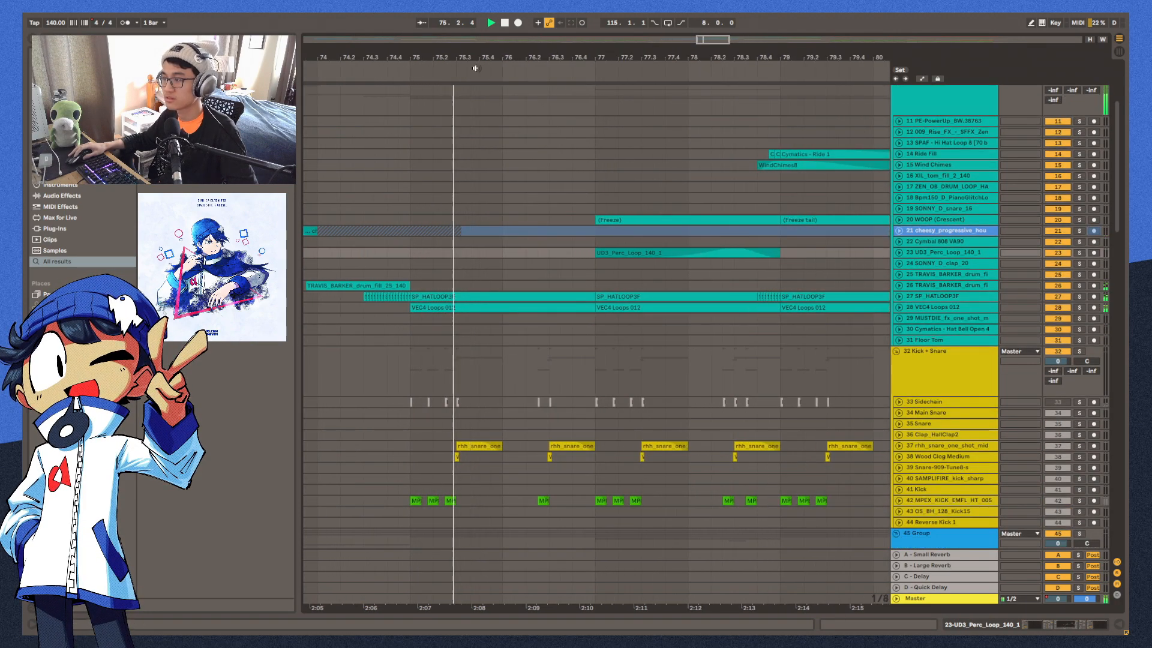
Unfold the SP_HATLOOP3F track (27) with its automation lanes and solo it
left_click(910, 297)
left_click(899, 296)
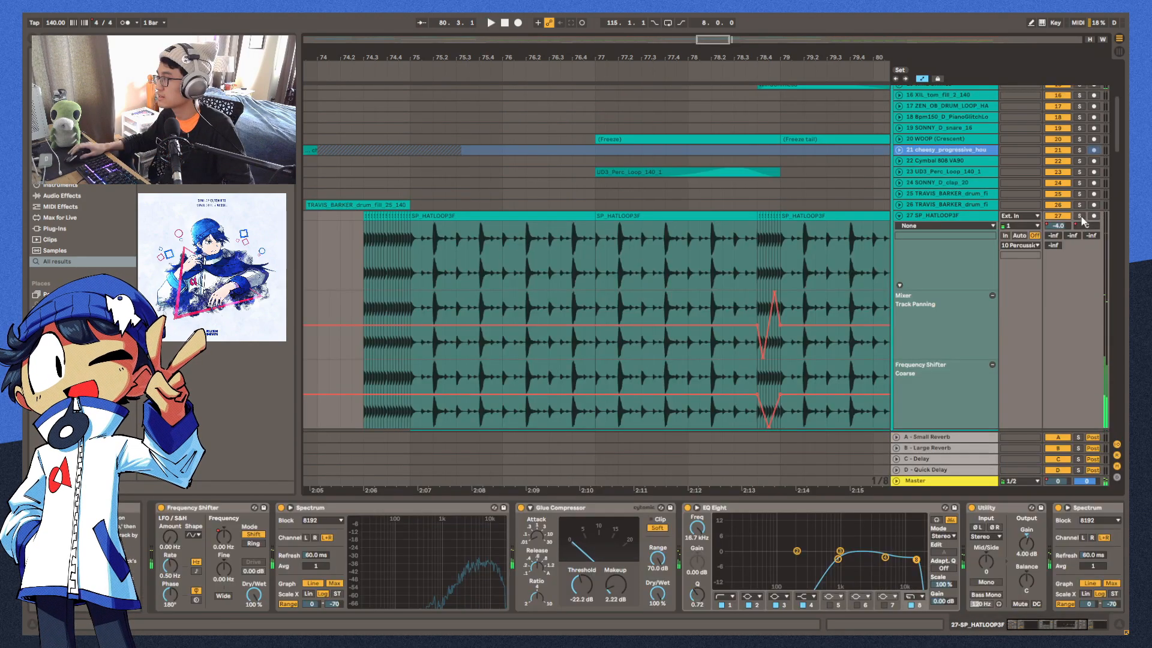
left_click(1079, 216)
Examine the Track Panning and Frequency Shifter Coarse automation on the hat loop's stutter at 78.4 and play from 78.2
scroll(915, 268, "down", 5)
left_click_drag(590, 78, 599, 146)
scroll(637, 147, "down", 2)
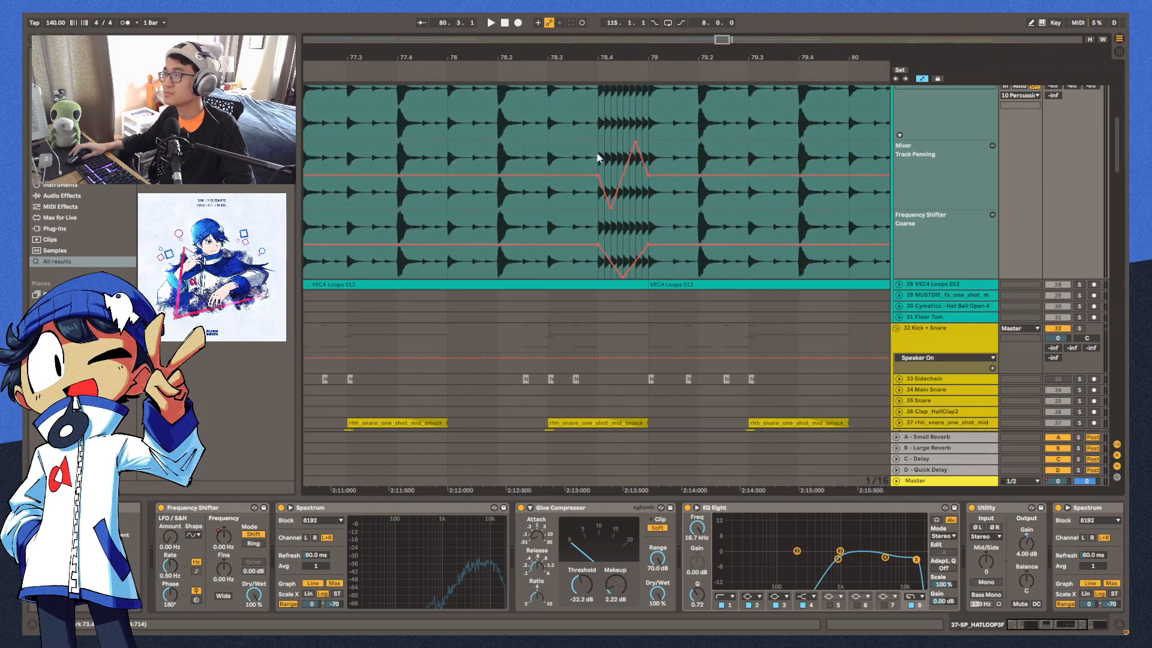
scroll(602, 183, "up", 3)
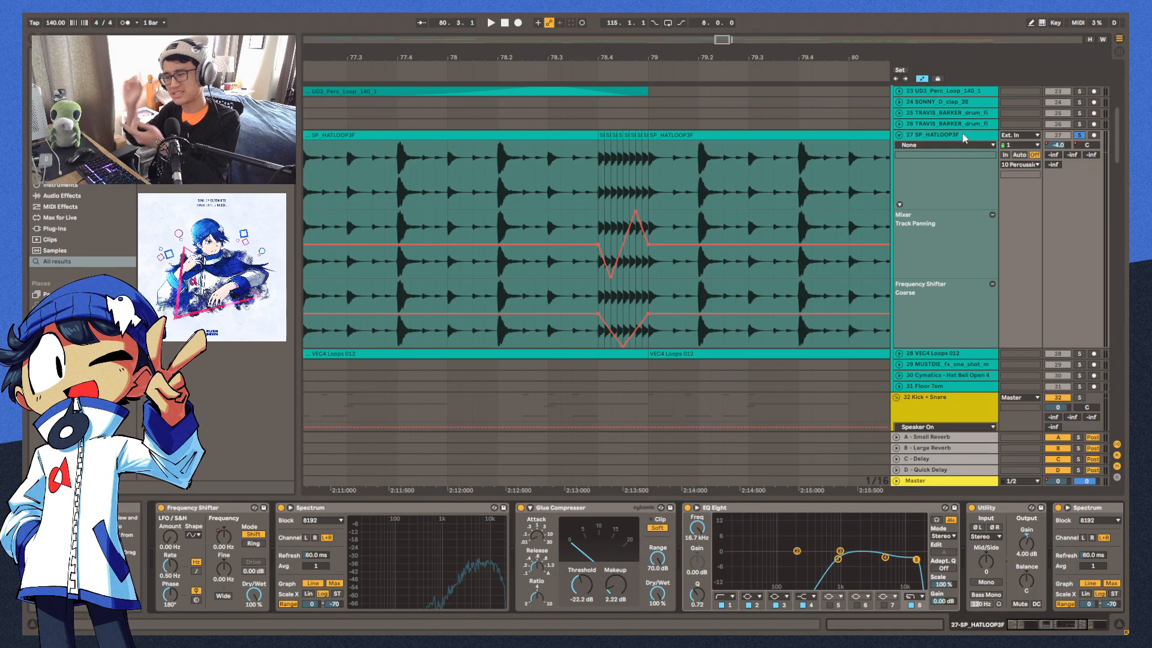
left_click(502, 173)
key("space")
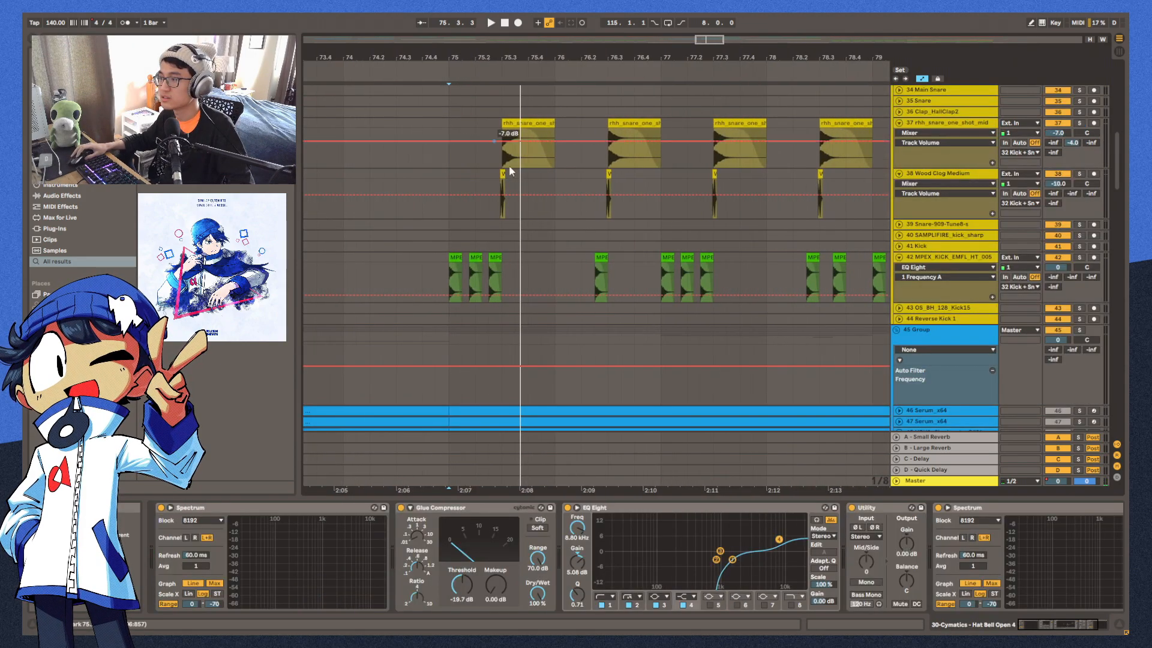
Fold the rhh_snare_one_shot_mid (37) and Wood Clog Medium (38) tracks and play the soloed Kick + Snare group from bar 75
scroll(509, 164, "up", 1)
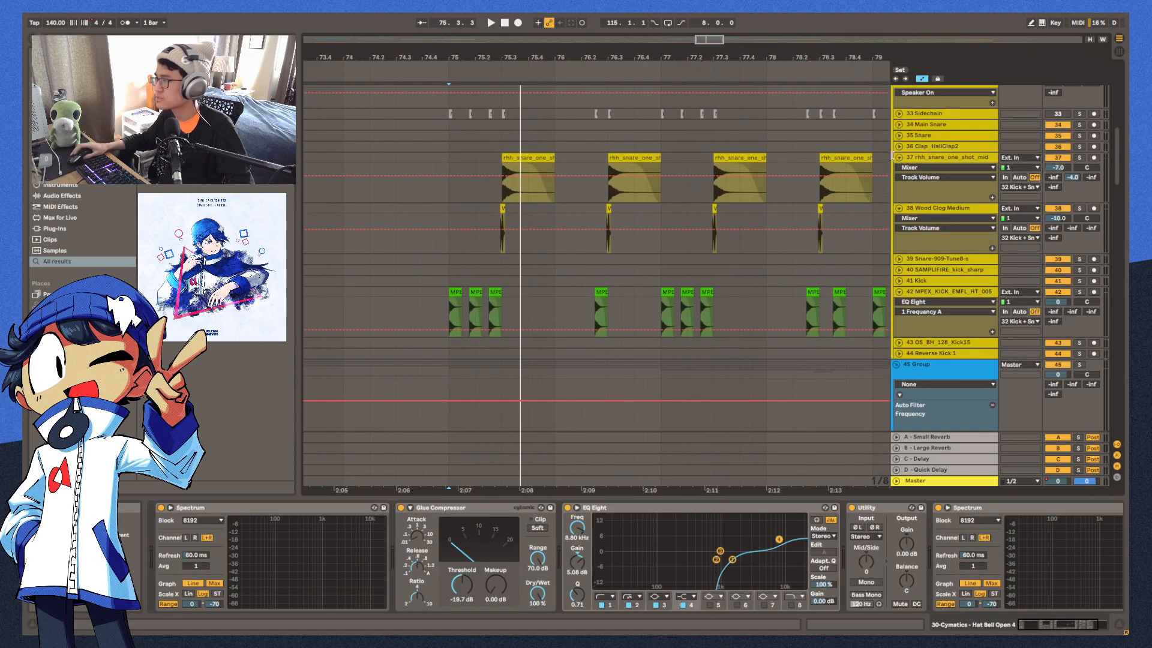
left_click(896, 158)
left_click(898, 158)
left_click(899, 169)
left_click_drag(483, 60, 471, 59)
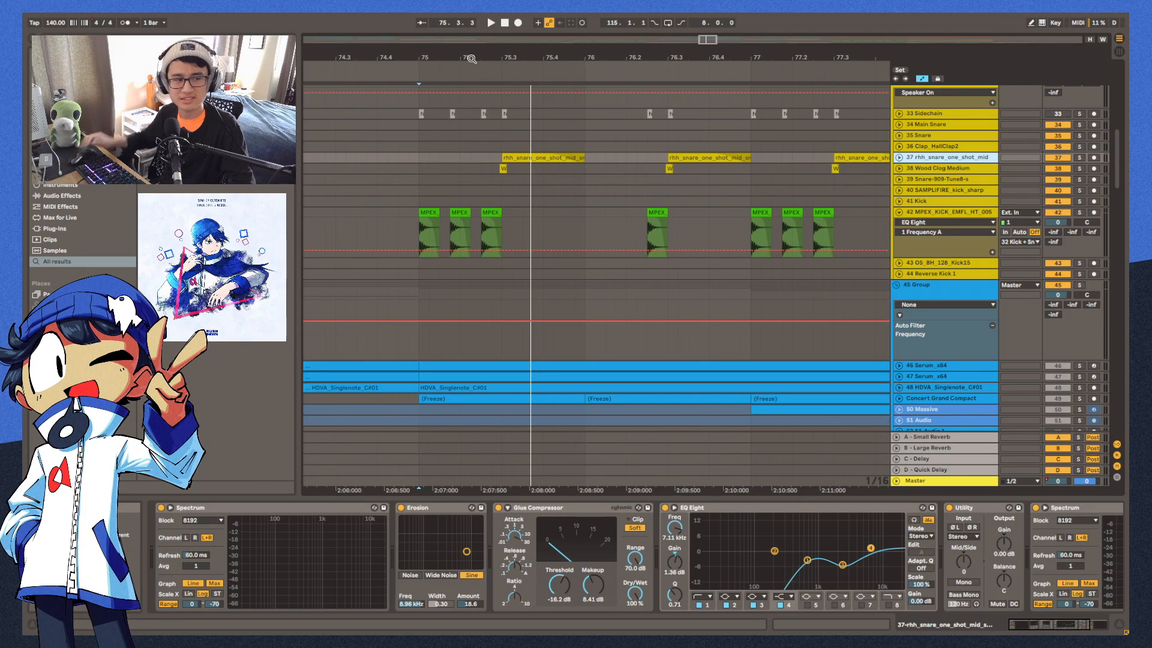
scroll(426, 168, "up", 1)
left_click(424, 179)
scroll(578, 252, "up", 2)
key("space")
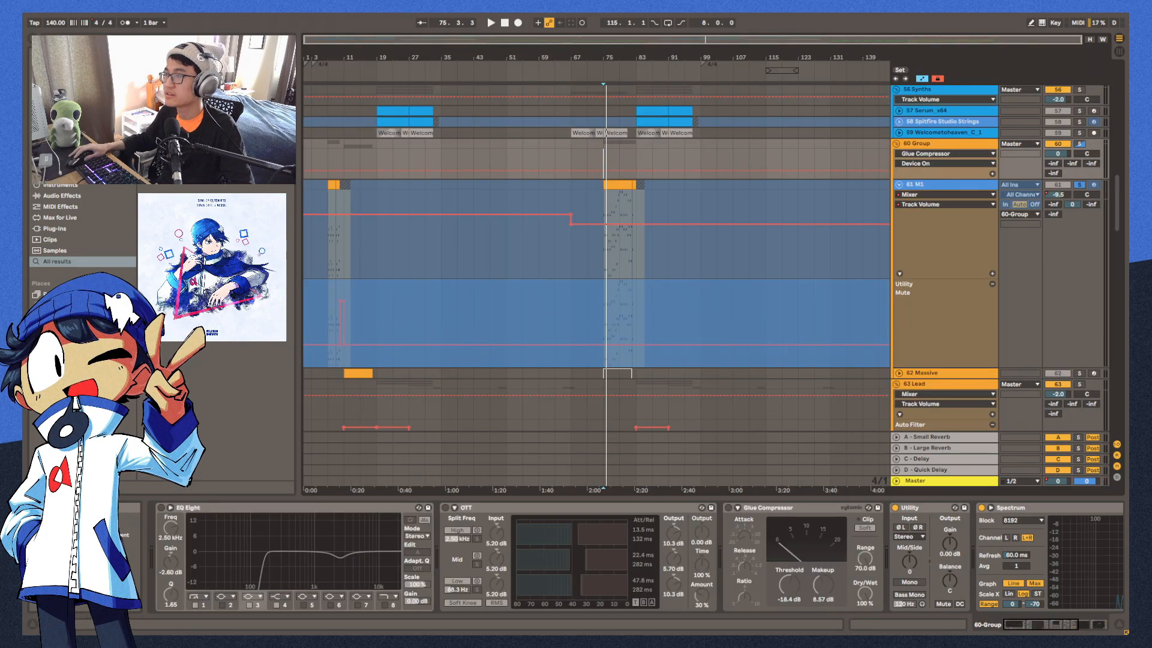
Unfold the 46 Serum_x64 track to examine its melody notes around bar 75, and fold it again
left_click_drag(600, 57, 764, 71)
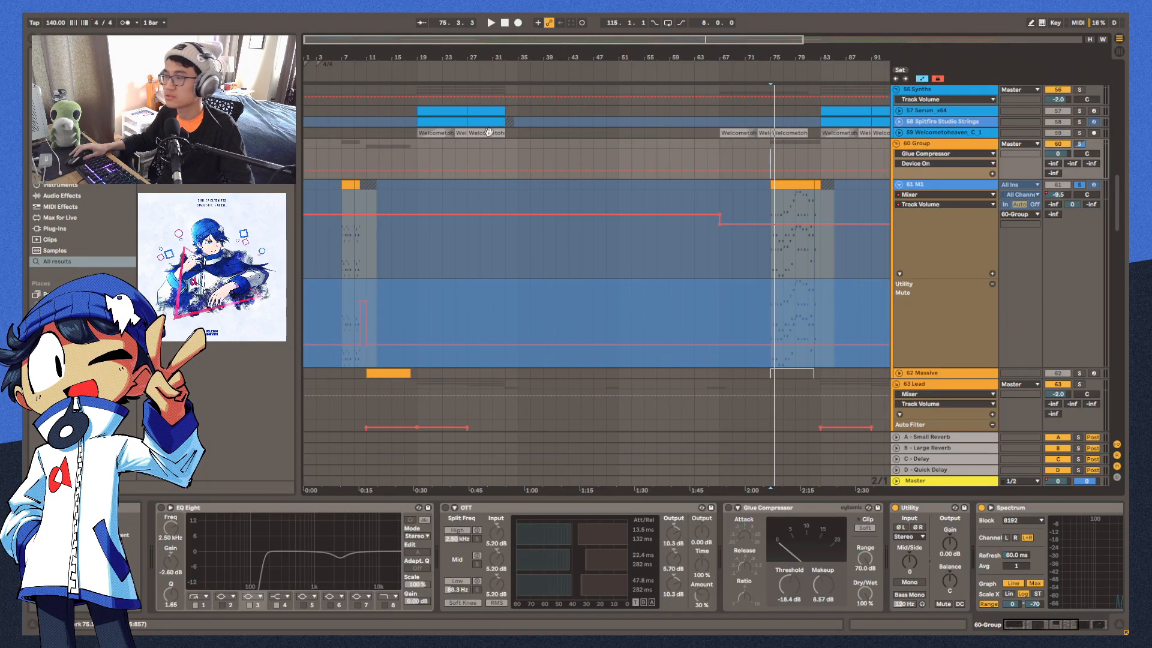
left_click_drag(771, 71, 502, 207)
scroll(710, 315, "up", 5)
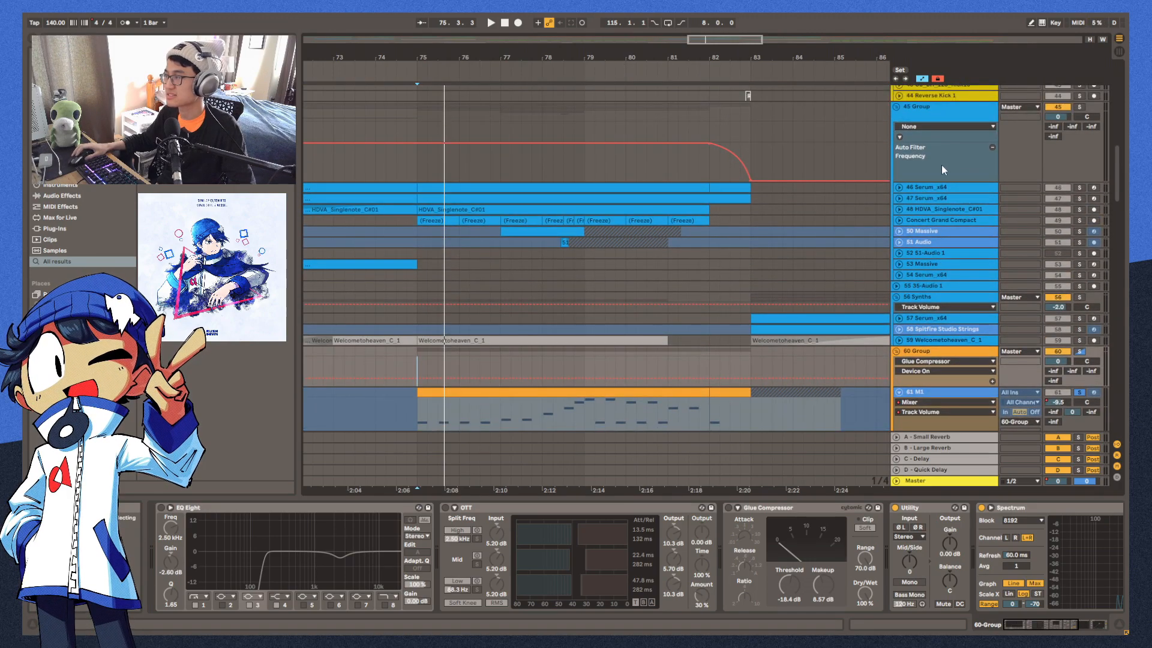
left_click(899, 188)
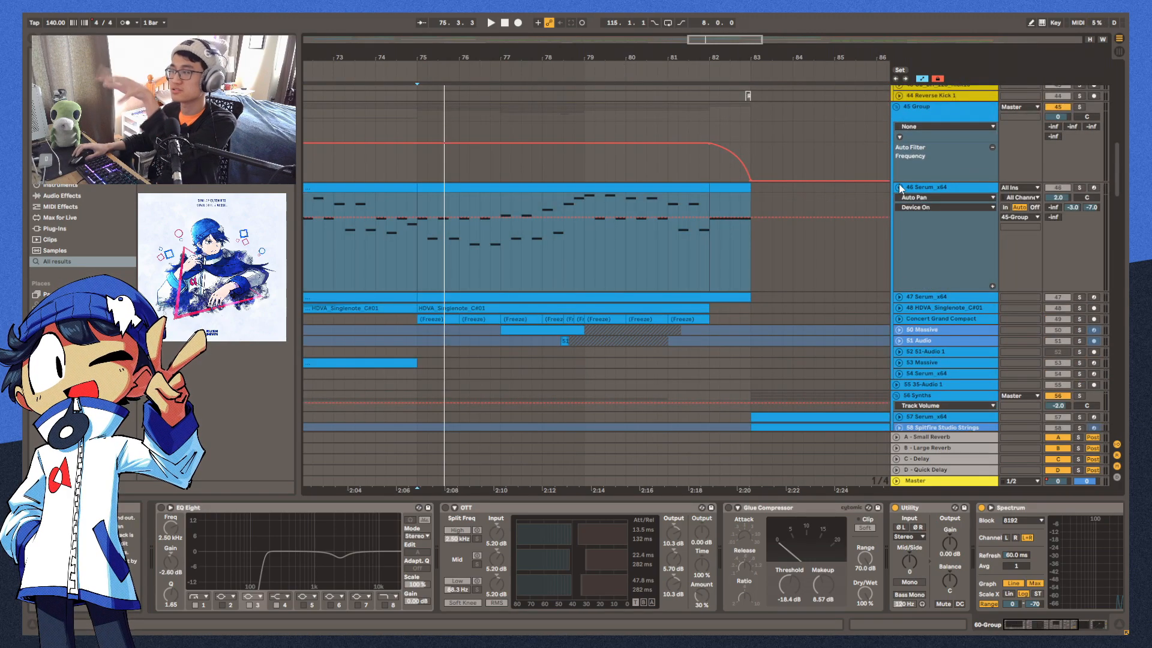
left_click(899, 187)
Play the soloed M1 track (61) in the 60 Group from the start of its clip at bar 75
scroll(798, 236, "down", 4)
left_click(656, 287)
key("space")
scroll(656, 286, "down", 2)
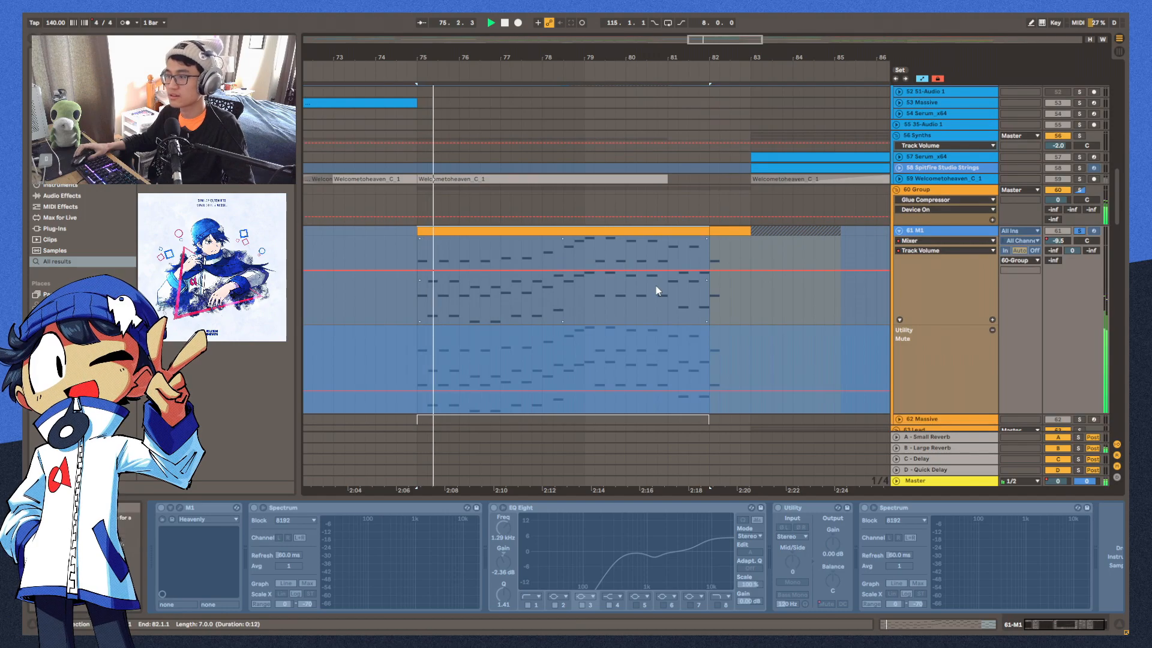
scroll(657, 287, "down", 2)
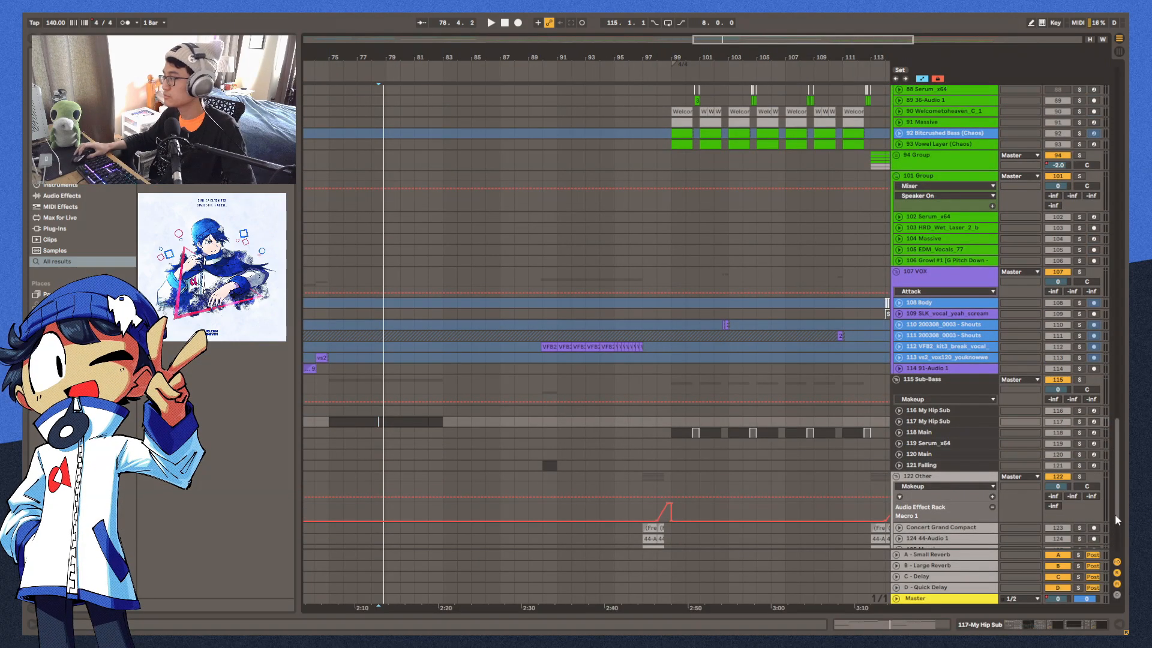
Hide the device view and play the percussion fill leading into bar 91 from just before bar 90
left_click_drag(1116, 514, 1086, 144)
left_click_drag(438, 55, 439, 108)
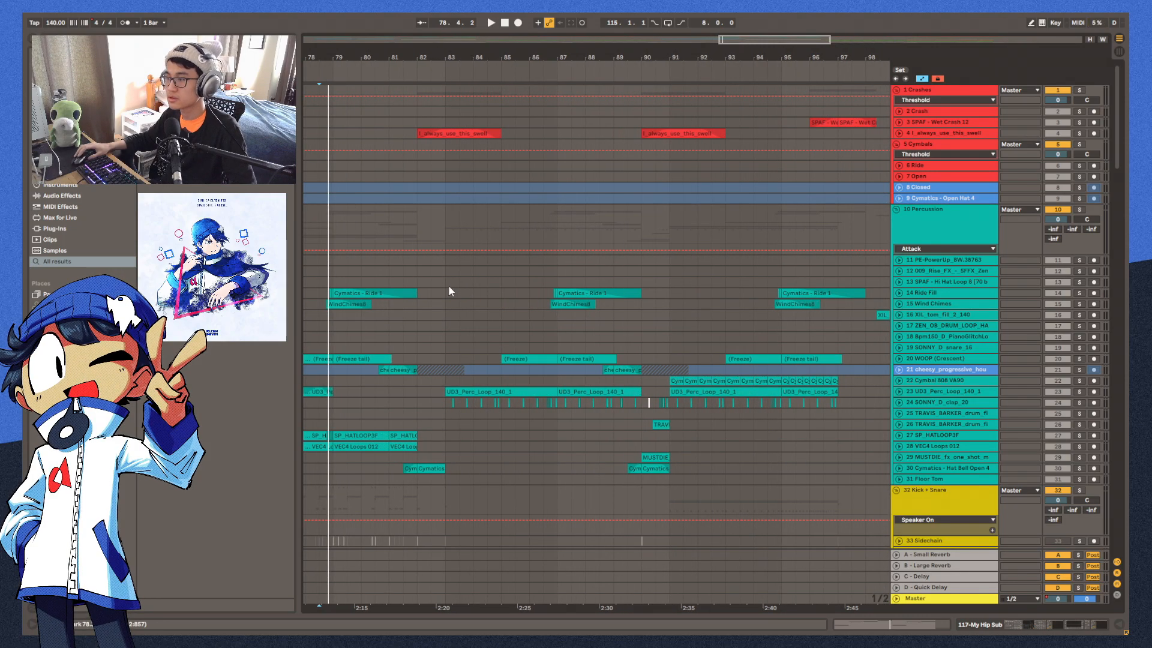
left_click(448, 283)
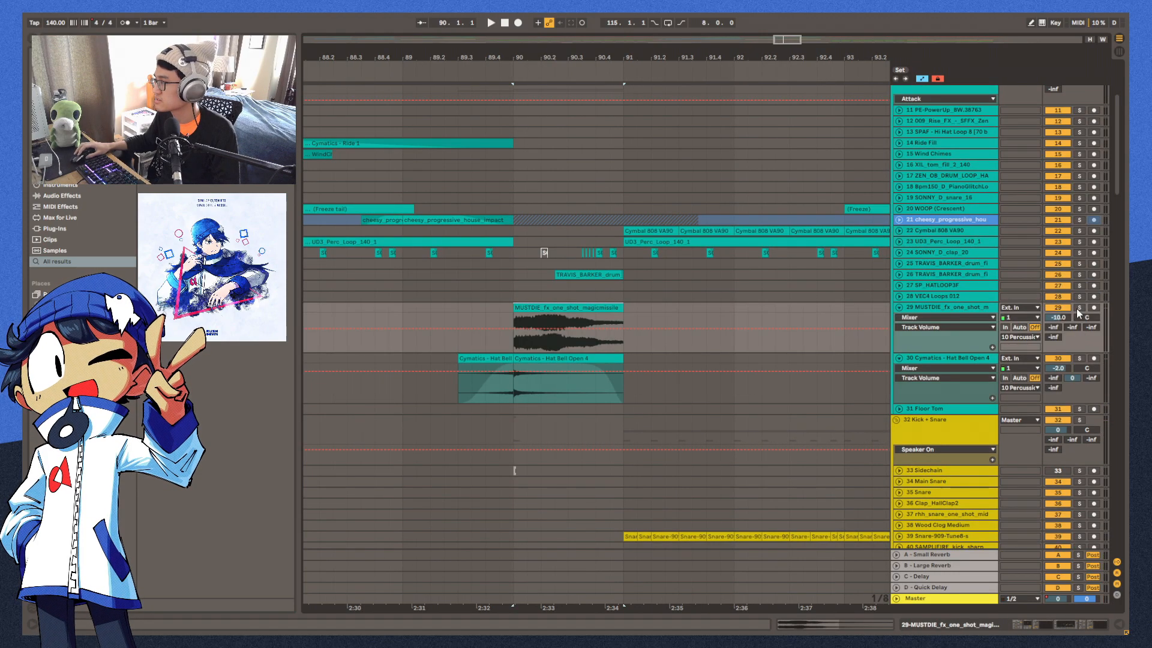
Solo the MUSTDIE_fx_one_shot track (29), show its device chain and play it from bar 90
left_click(1079, 307)
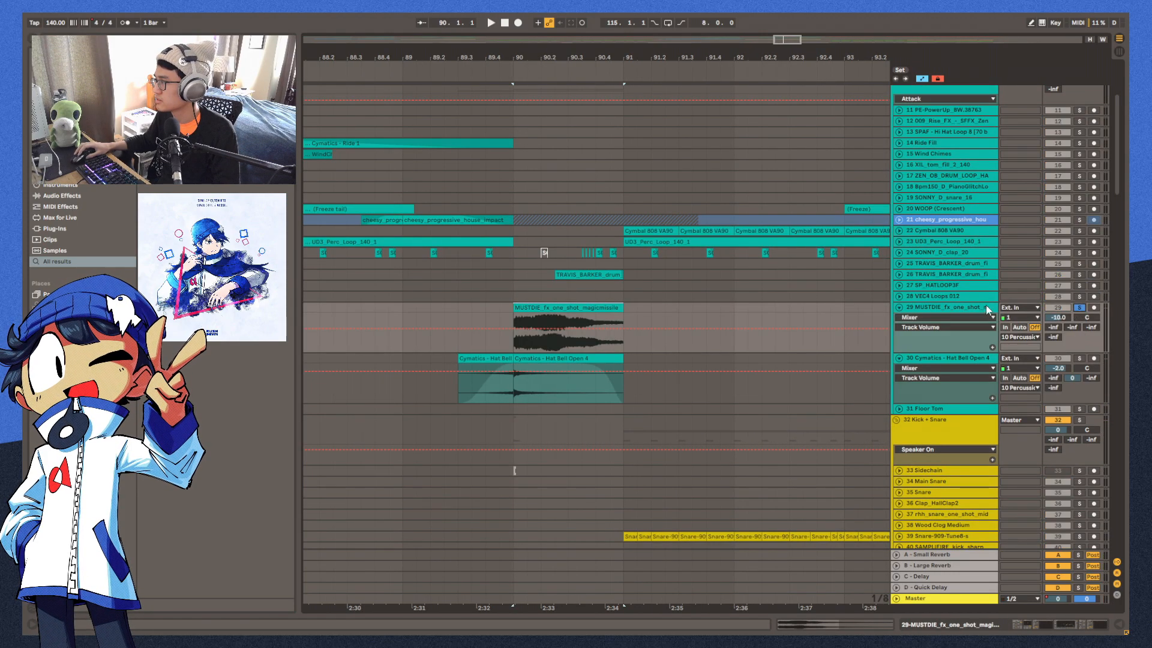
double_click(972, 306)
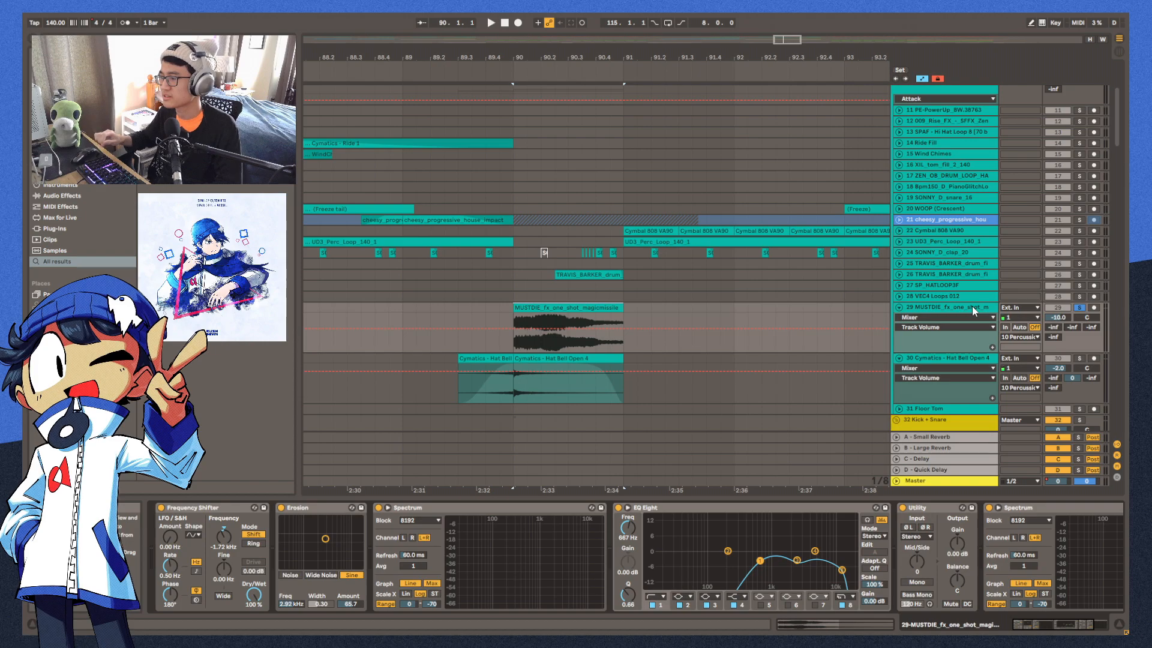
key("space")
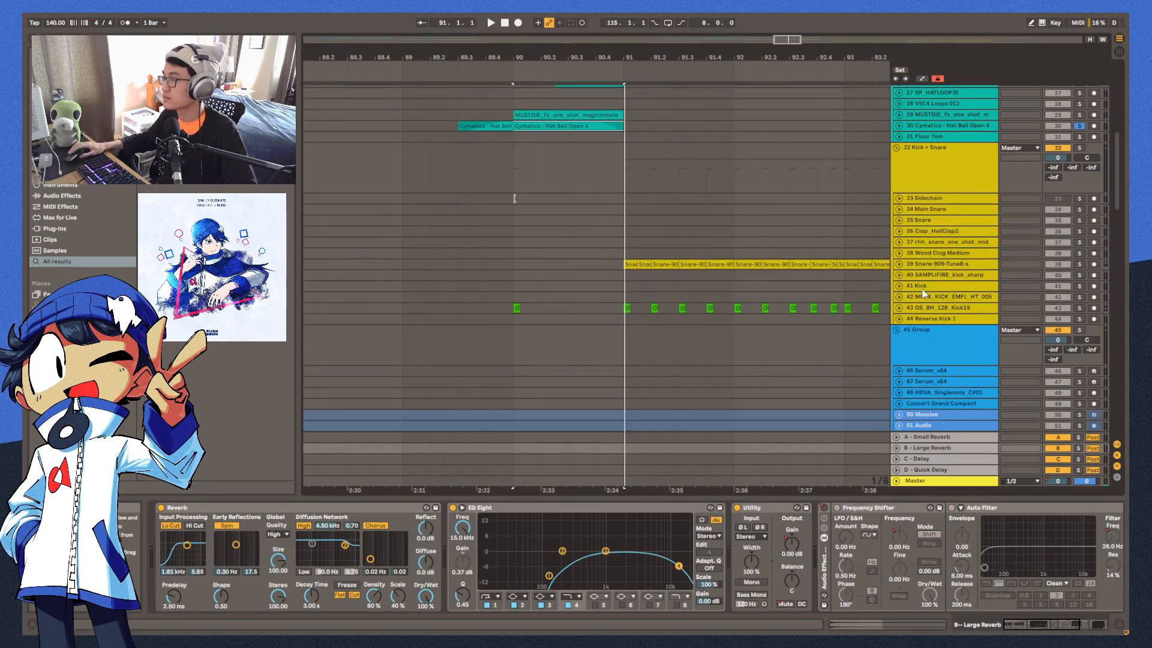
Solo the Lead group (63) and examine its Frequency Shifter and Auto Filter rack while it plays from bar 90
scroll(836, 326, "down", 10)
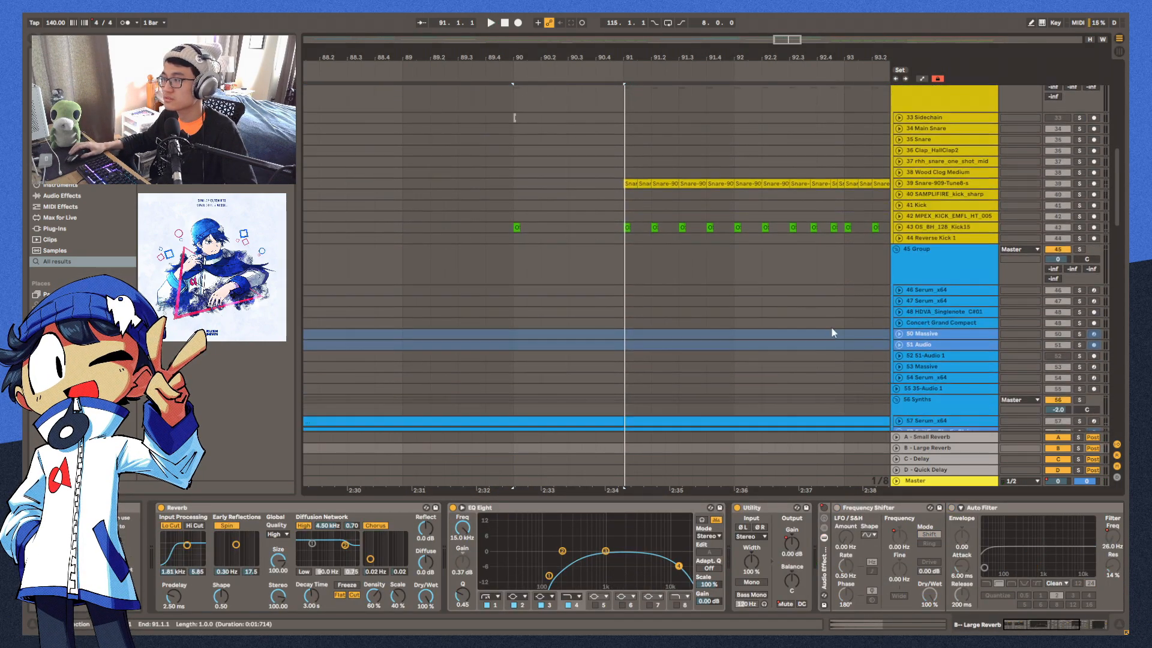
scroll(805, 334, "down", 3)
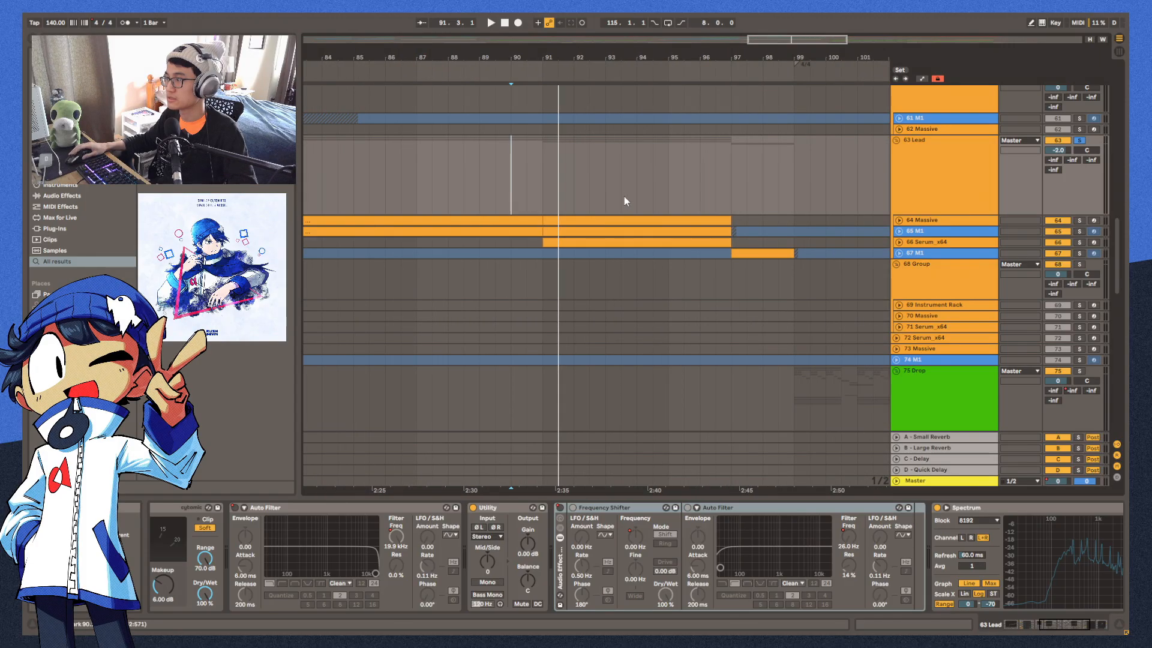
scroll(624, 198, "up", 3)
scroll(654, 225, "up", 2)
Unfold and solo the 64 Massive track in the Lead group and play it from bar 93 to bar 97
left_click_drag(804, 39, 804, 72)
scroll(793, 294, "down", 3)
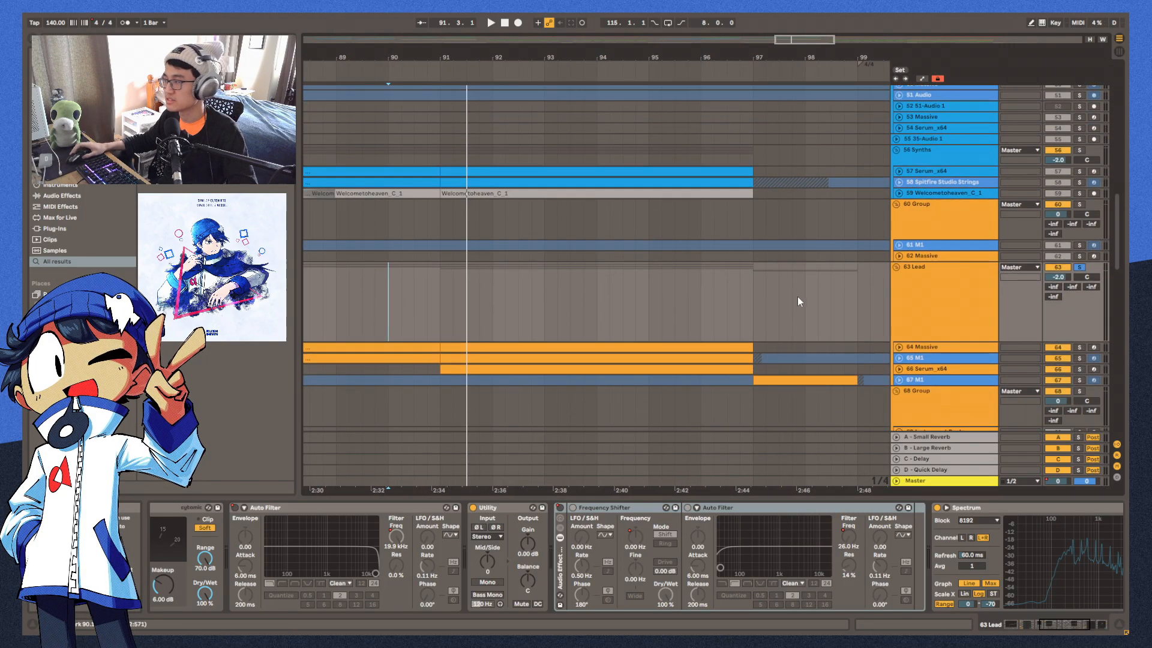
left_click(899, 301)
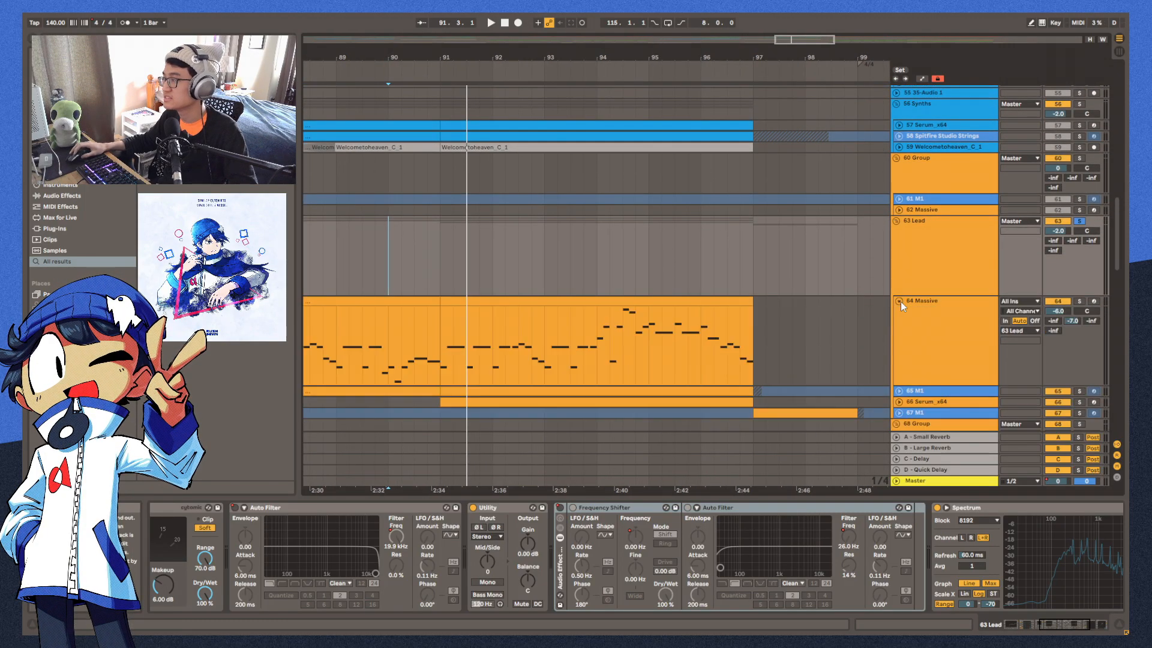
left_click(1078, 300)
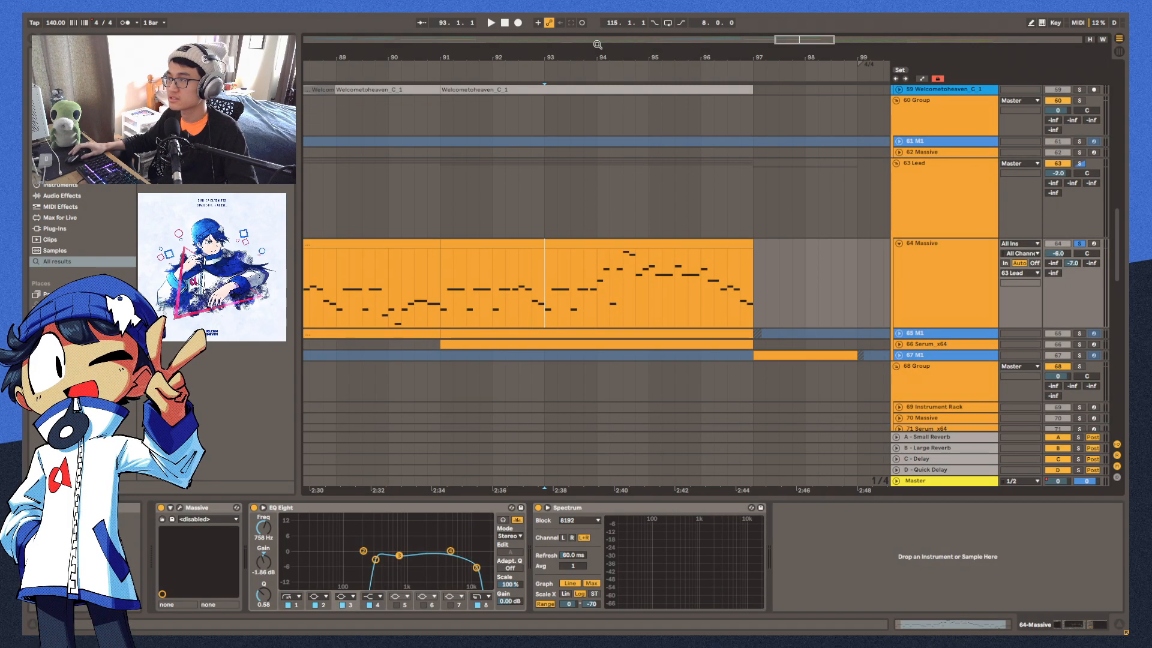
left_click_drag(598, 58, 598, 56)
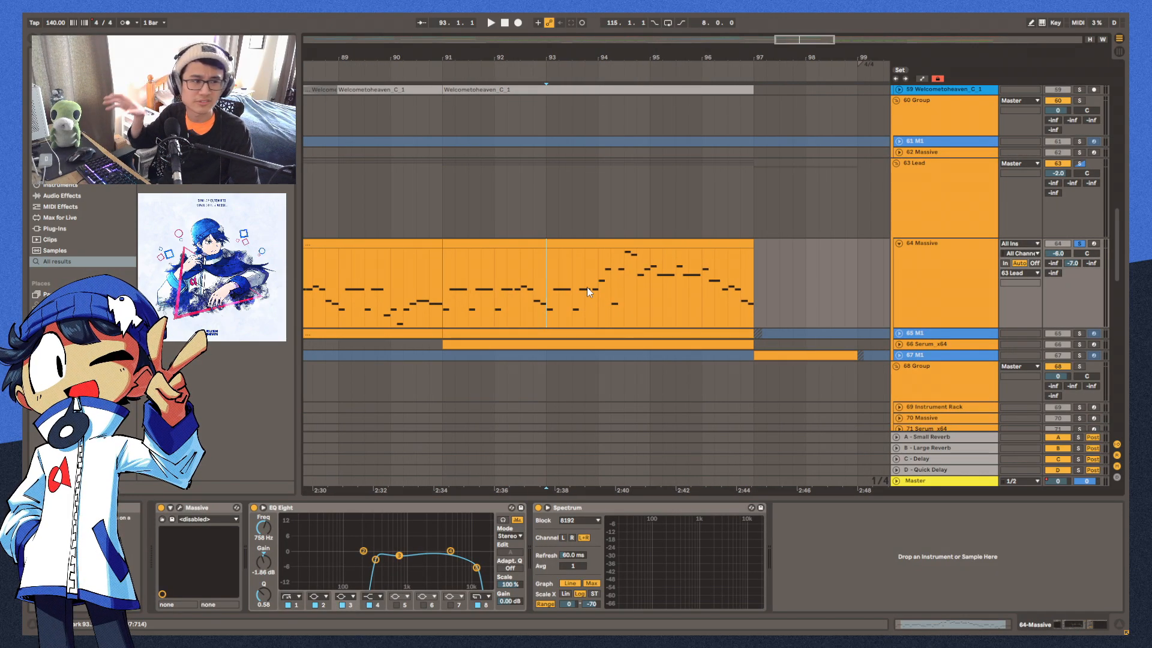
key("space")
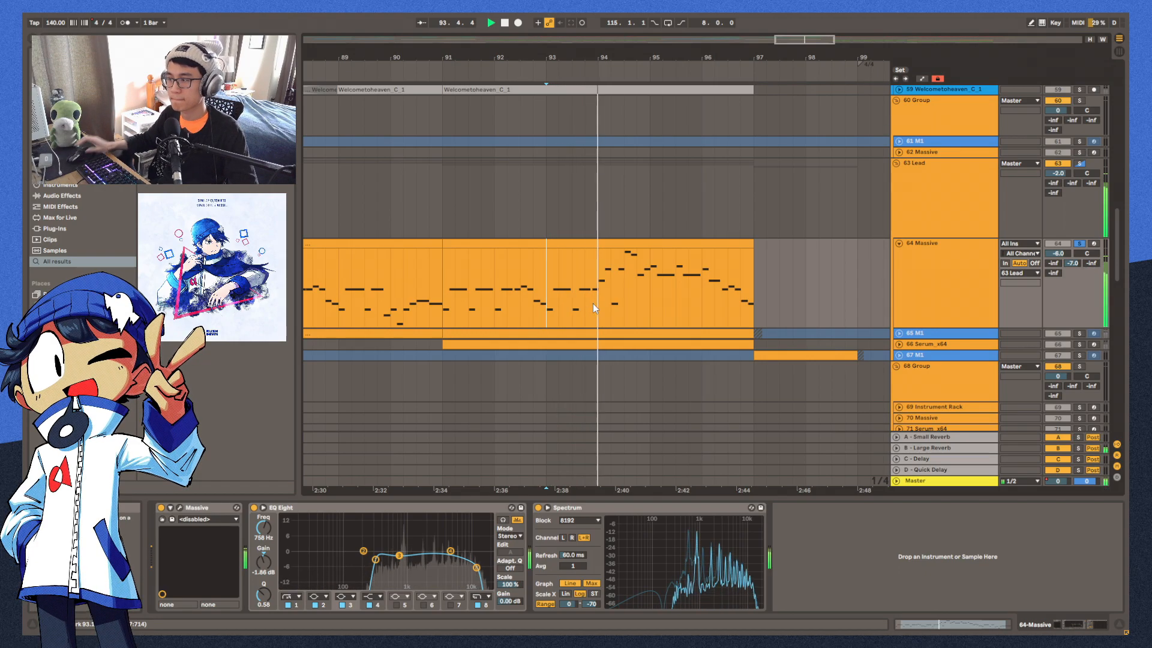
key("space")
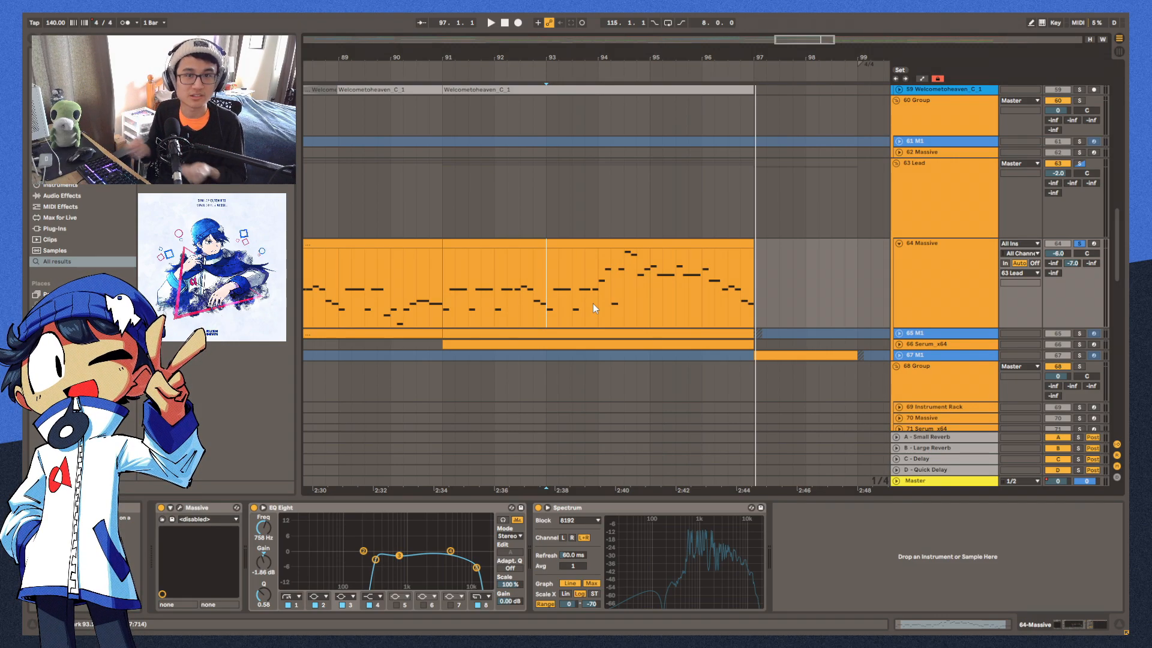
Play the drop section from bar 99 with the Percussion and Kick + Snare tracks in view
scroll(642, 220, "up", 5)
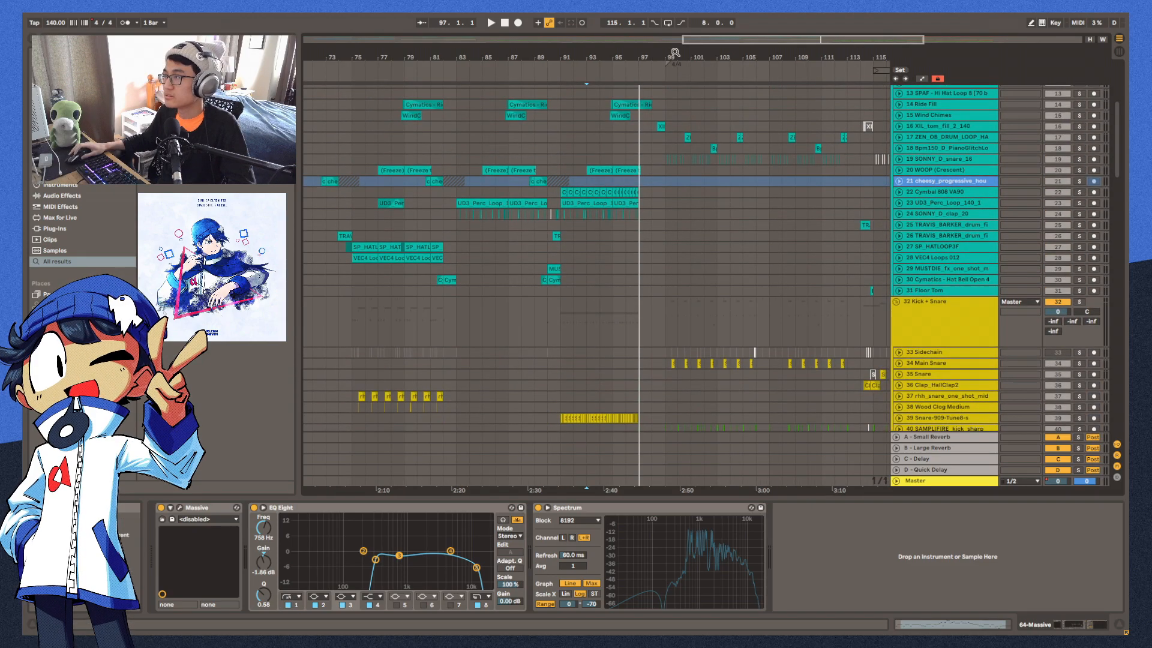
scroll(463, 162, "up", 8)
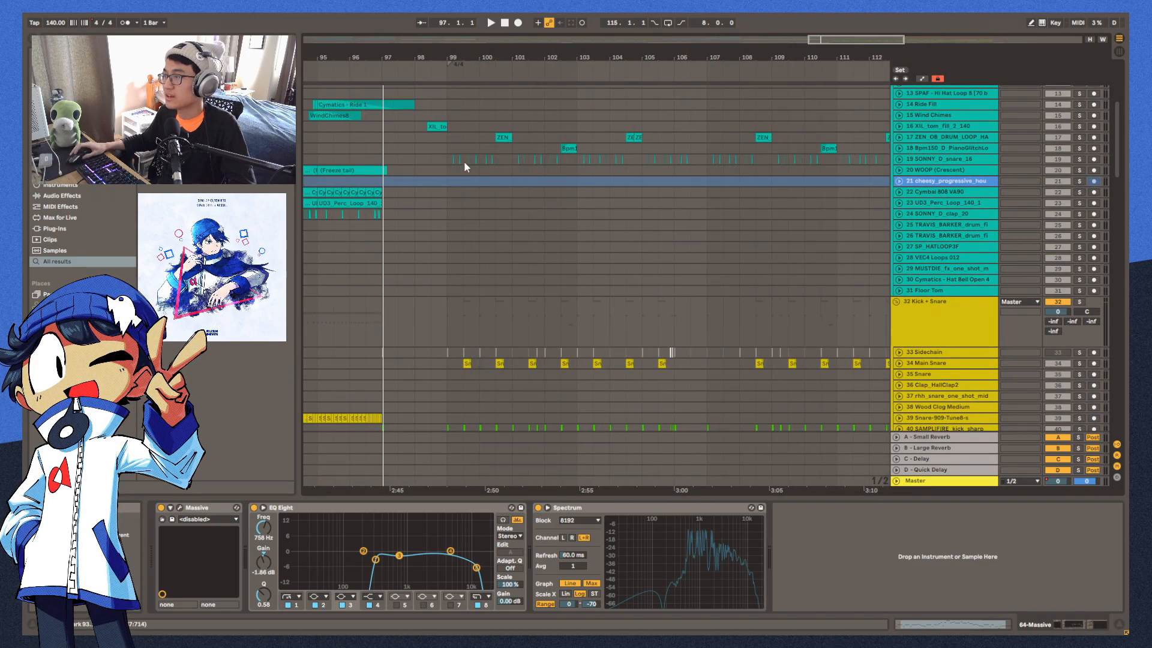
left_click(462, 172)
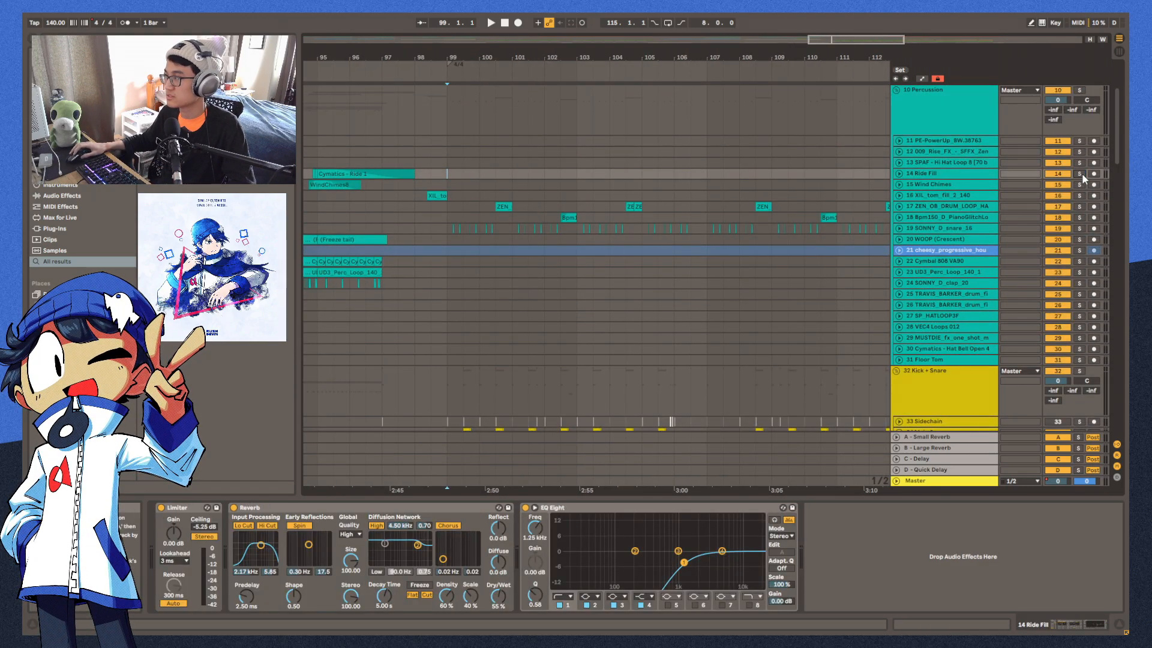
key("space")
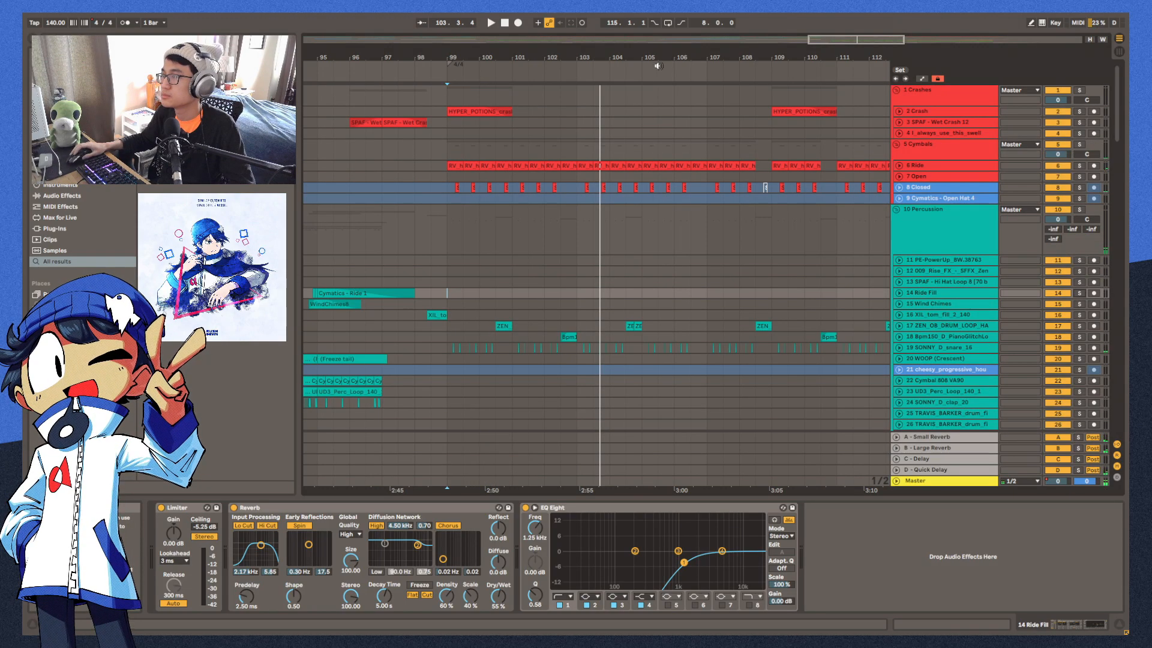
Unfold and solo Main Snare (34) in the Kick + Snare group and play it from the first hit after bar 99
left_click_drag(658, 58, 533, 56)
scroll(560, 216, "down", 8)
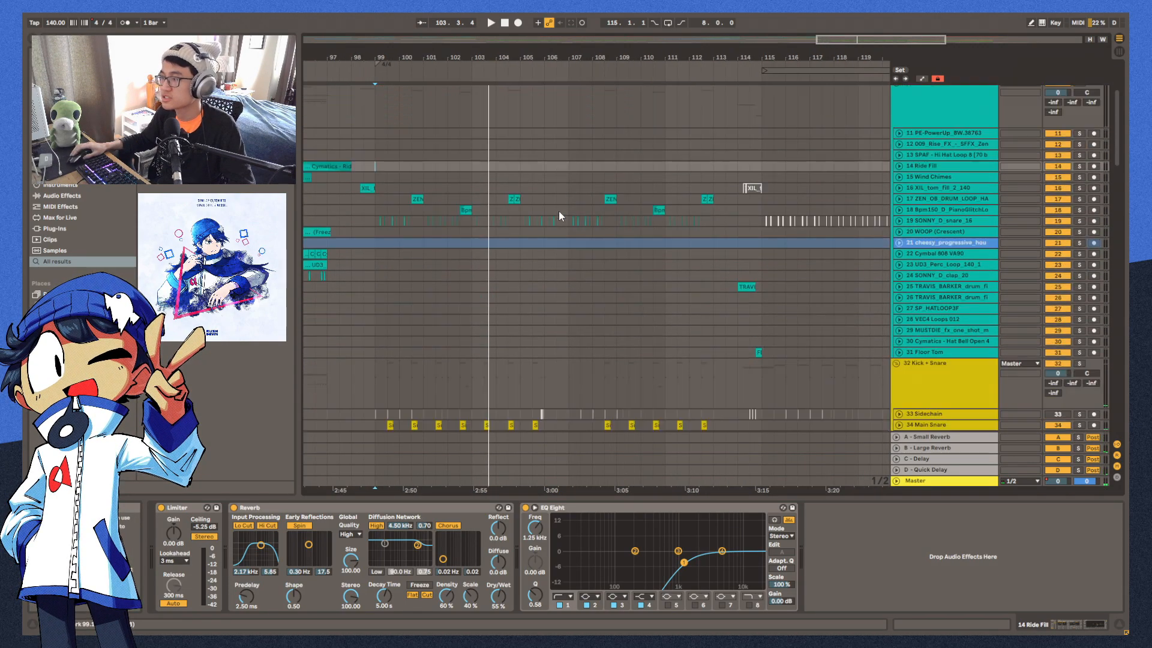
left_click_drag(400, 76, 587, 105)
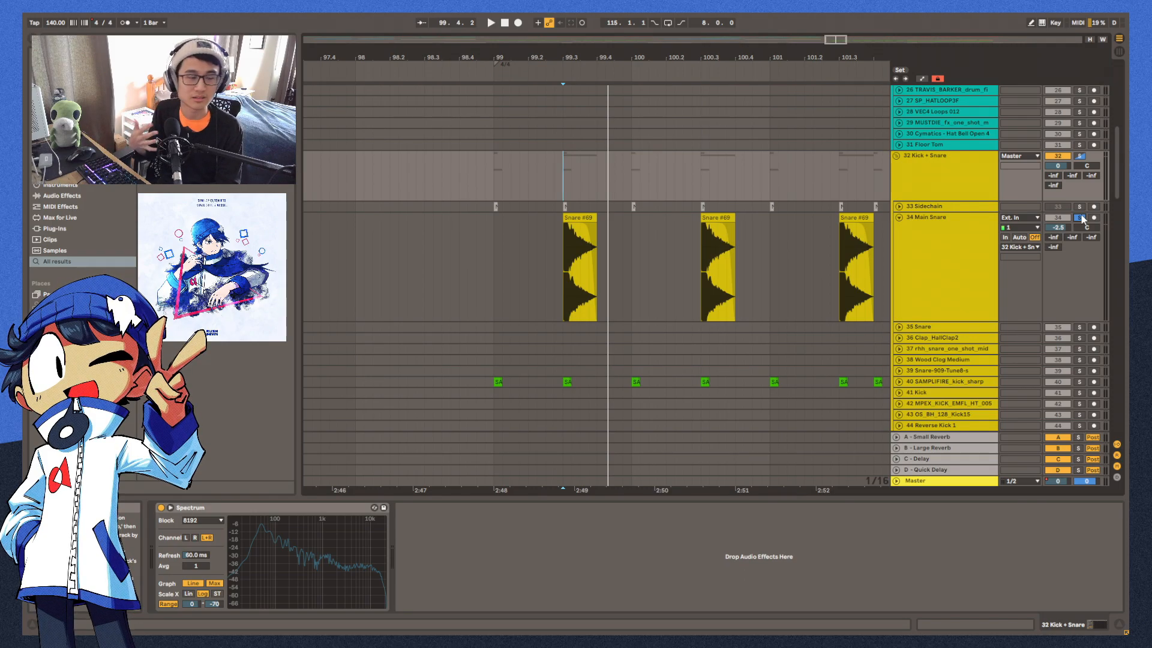
key("space")
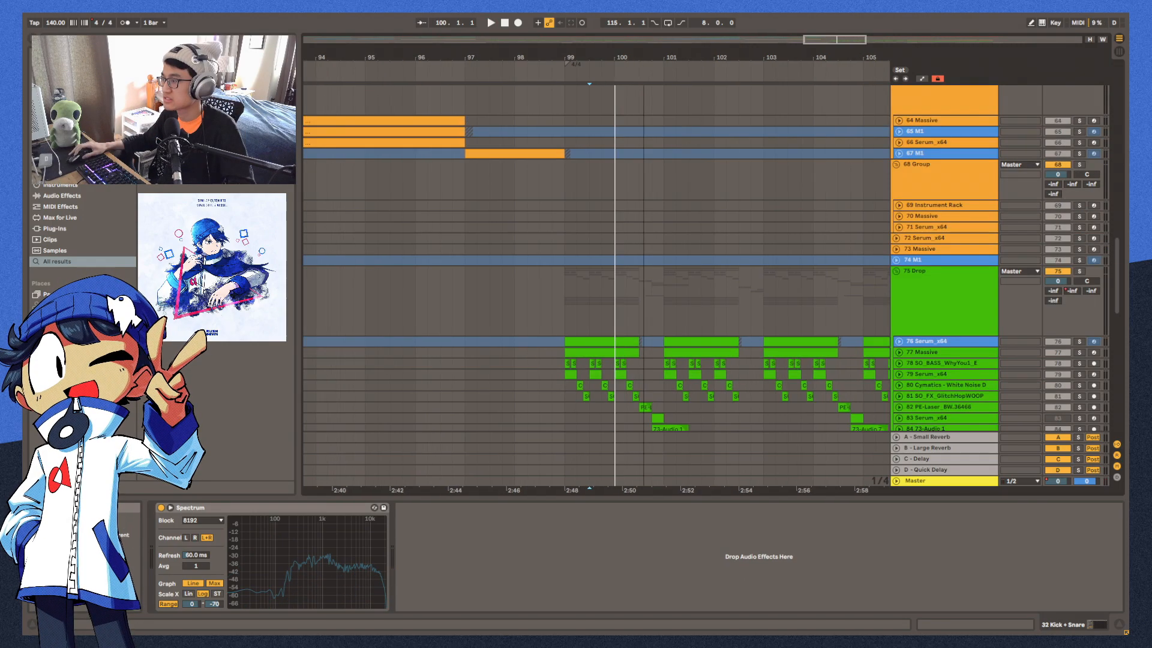
Solo the Drop group (75) and play it from bar 99
scroll(876, 220, "down", 4)
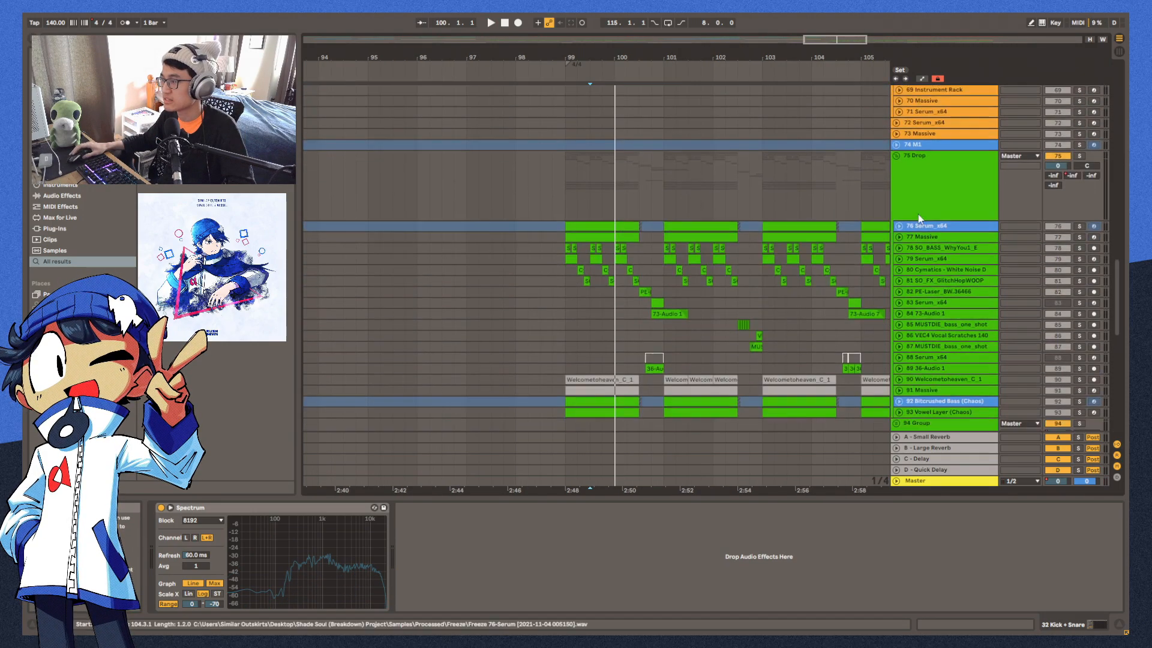
left_click(1079, 156)
left_click_drag(696, 53, 465, 57)
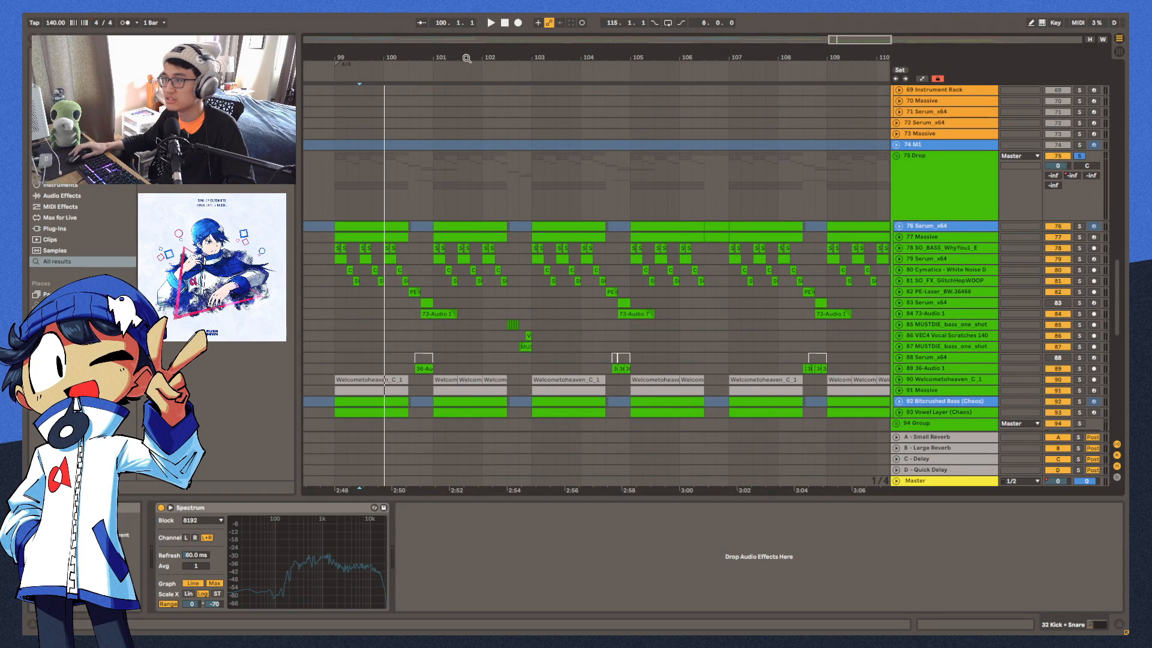
left_click(335, 165)
key("space")
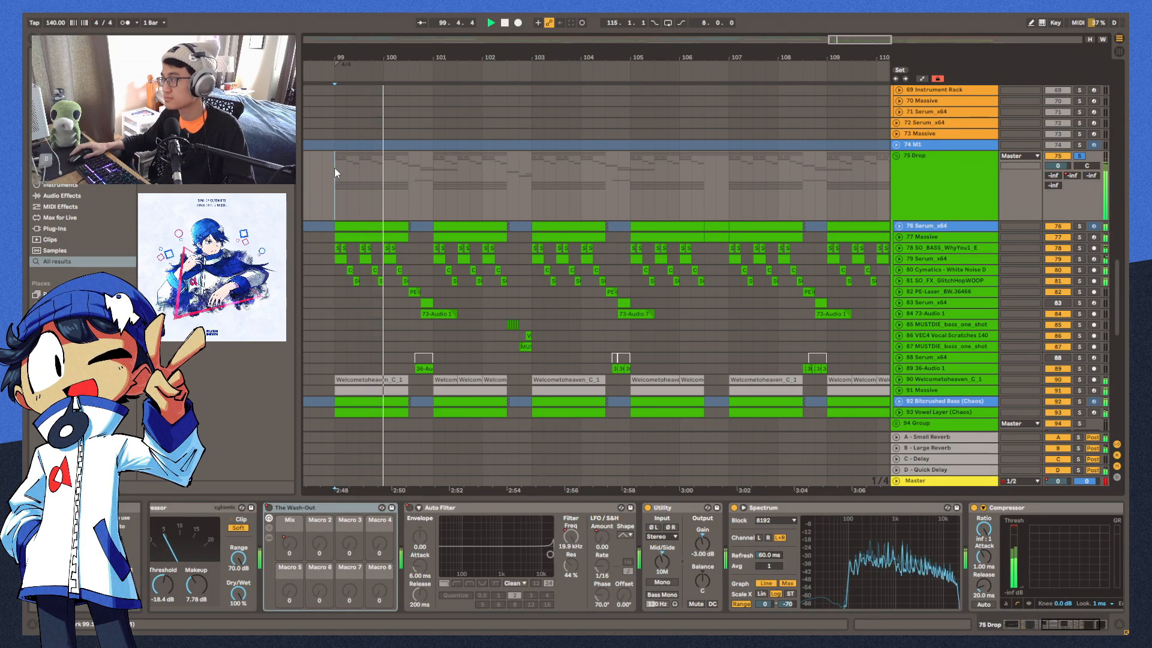
Unfold and solo Serum_x64 (76) in the Drop group and play its first clip from bar 99
scroll(334, 168, "down", 1)
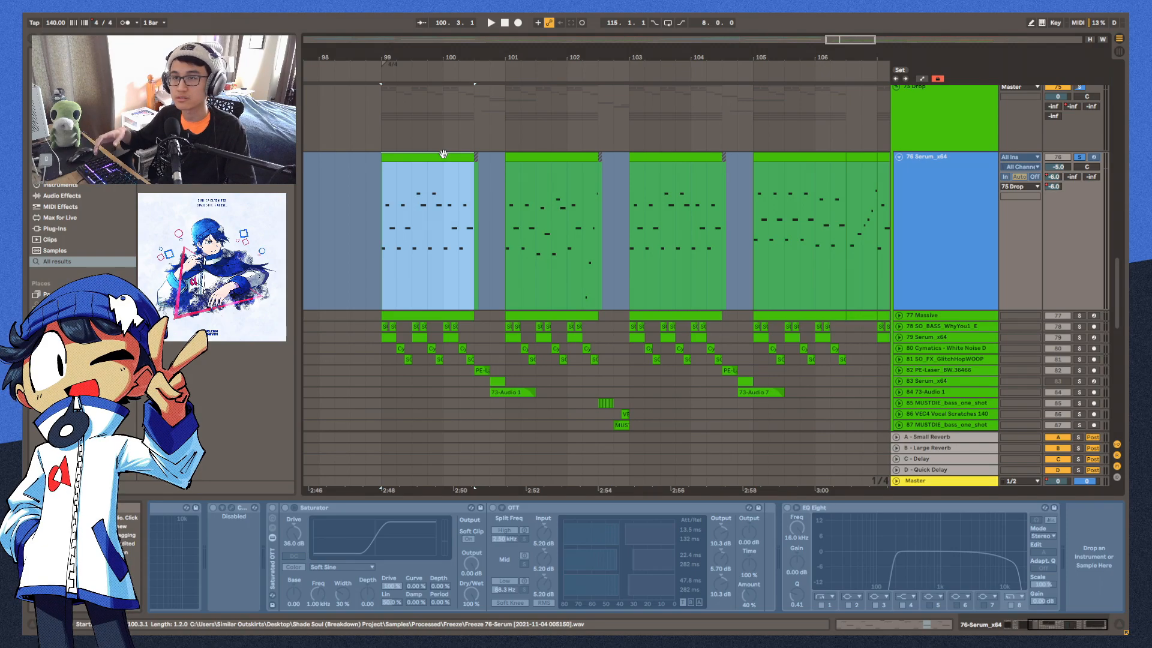
key("space")
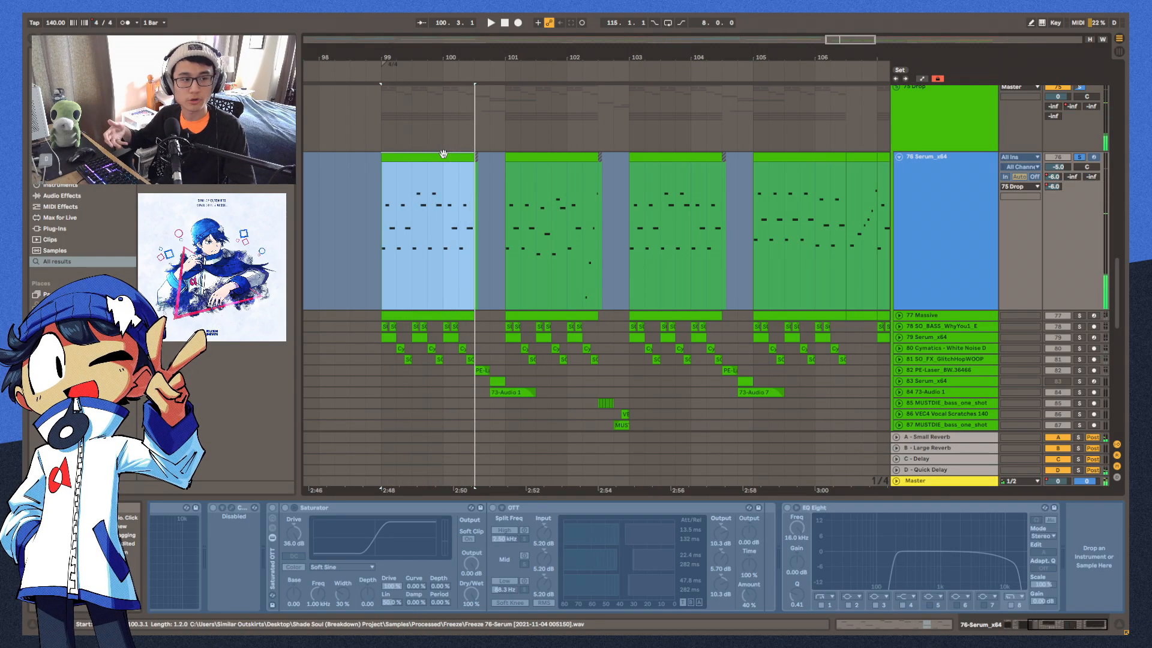
Unfold and solo the Massive track (77) and play it from bar 99
left_click(899, 257)
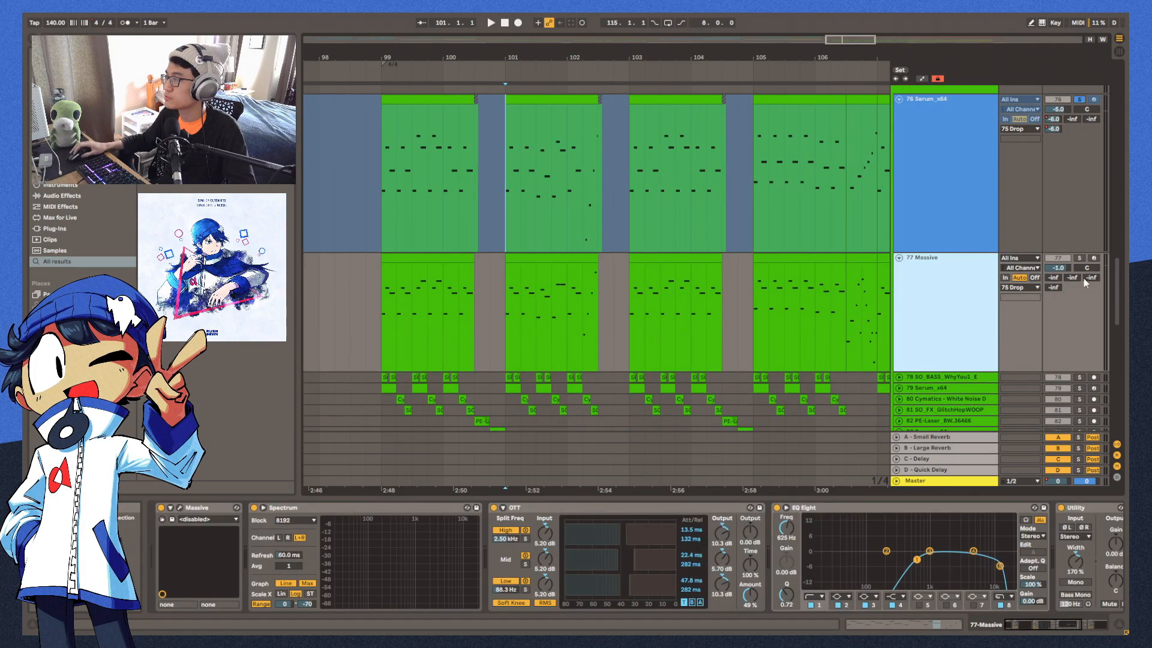
left_click(1081, 257)
scroll(390, 121, "down", 1)
left_click(379, 231)
key("space")
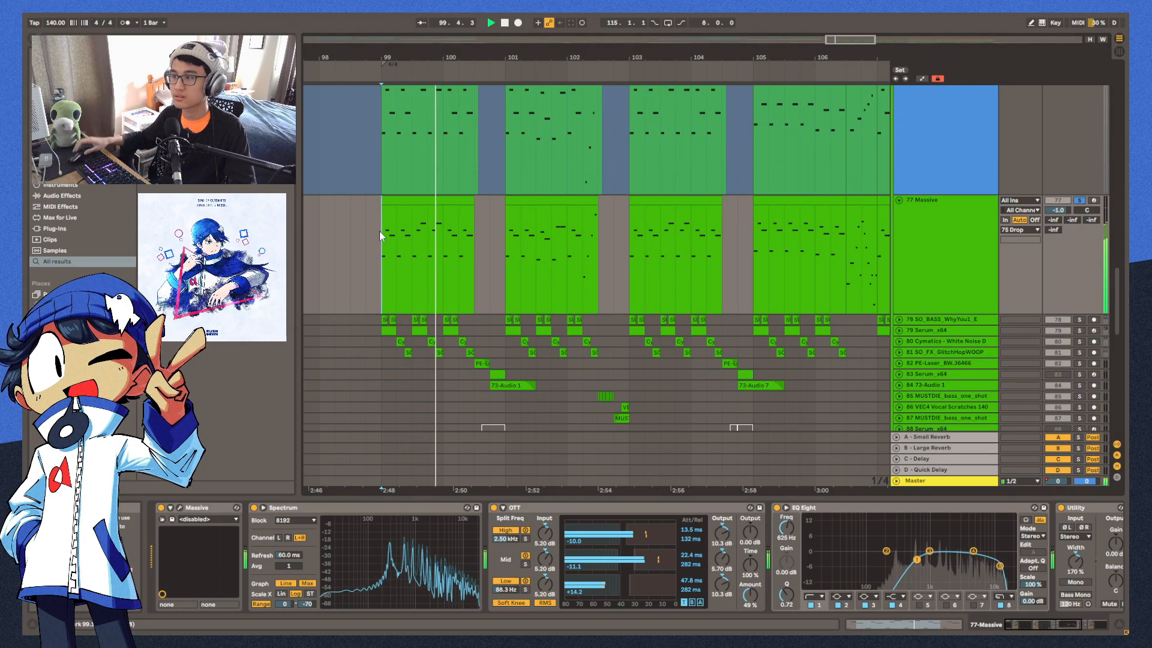
Play the soloed Serum_x64 (76) and Massive (77) tracks together from bar 109
scroll(419, 231, "up", 2)
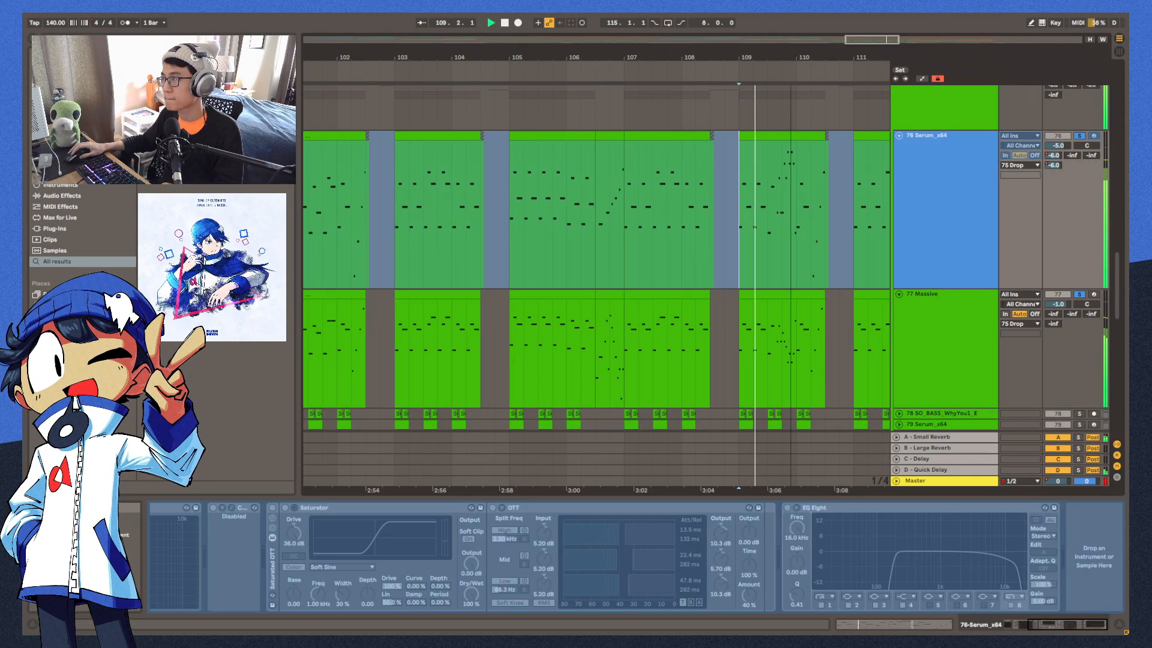
left_click_drag(654, 47, 639, 51)
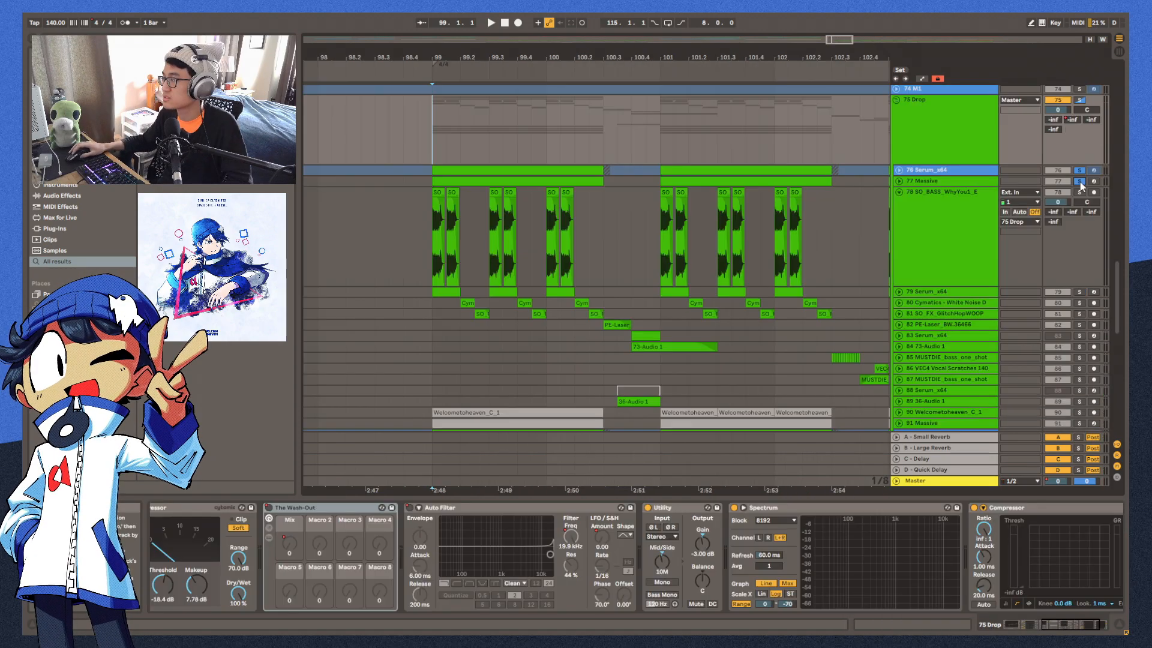
Look through the Drop group's layers from bar 99 and fold the SO_BASS_WhyYou1_E track (78)
scroll(553, 249, "down", 5)
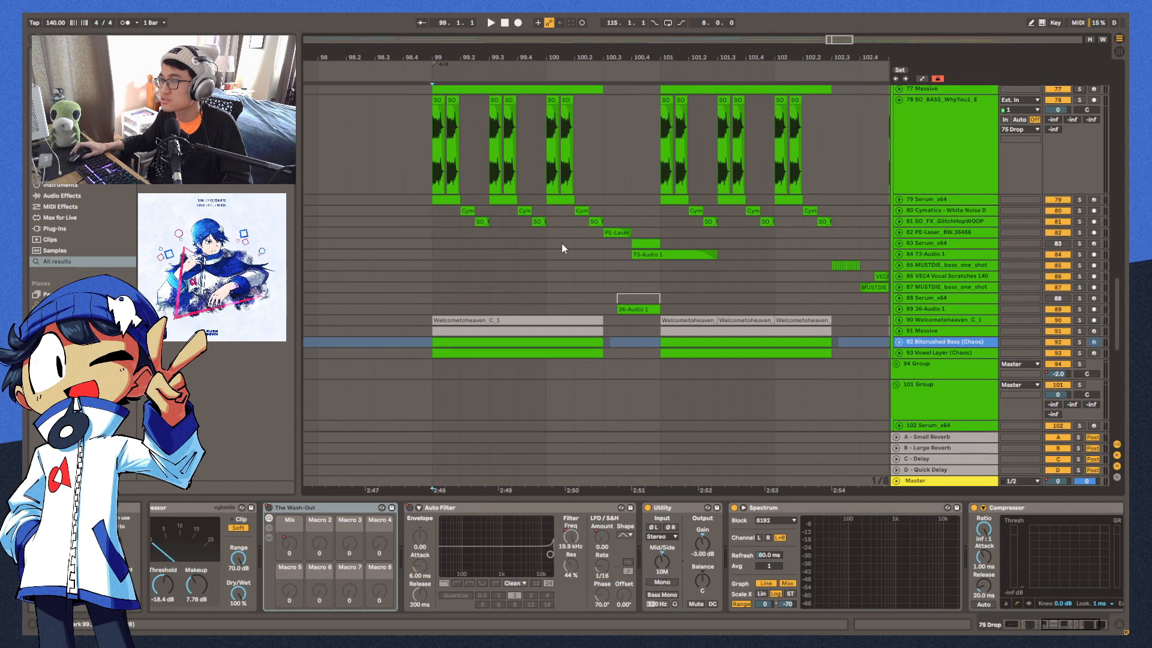
scroll(692, 269, "down", 1)
scroll(694, 270, "up", 1)
left_click(899, 100)
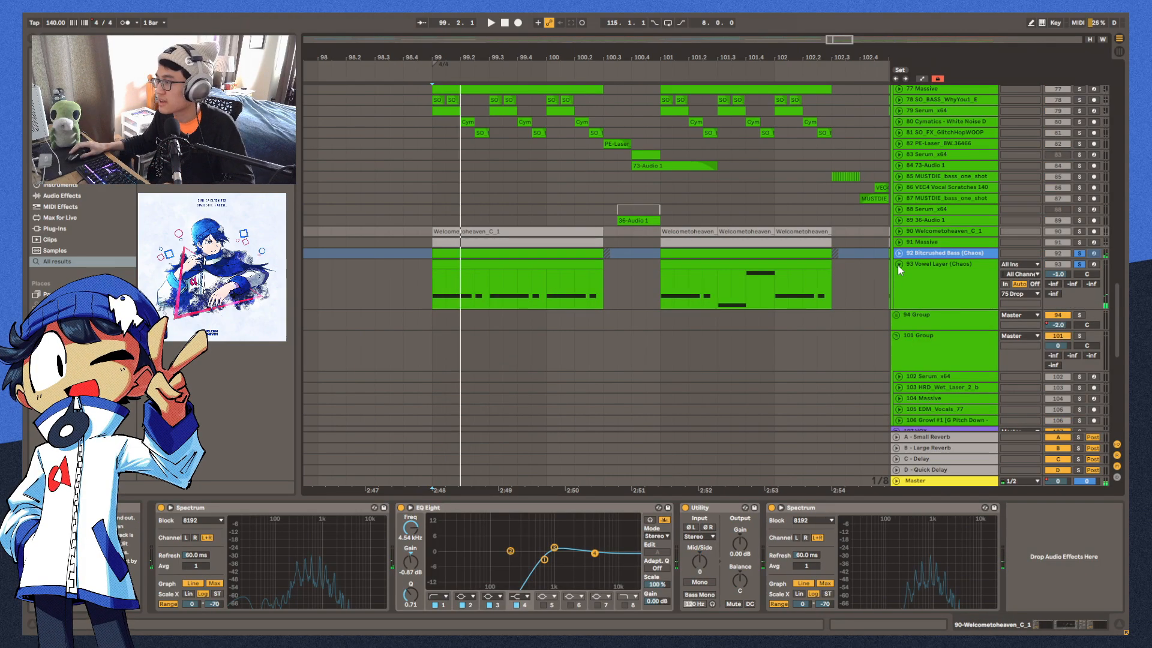
Unfold Bitcrushed Bass (Chaos) (92) and play it with Vowel Layer (Chaos) (93), both soloed, from bar 99
left_click(899, 253)
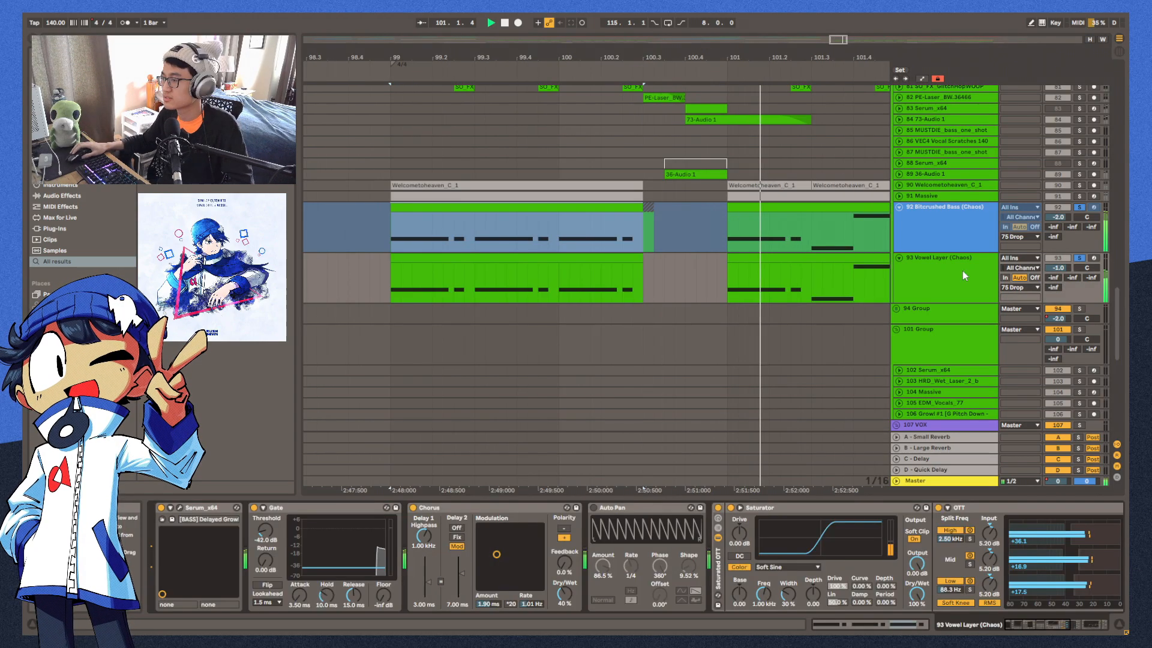
left_click_drag(728, 57, 618, 52)
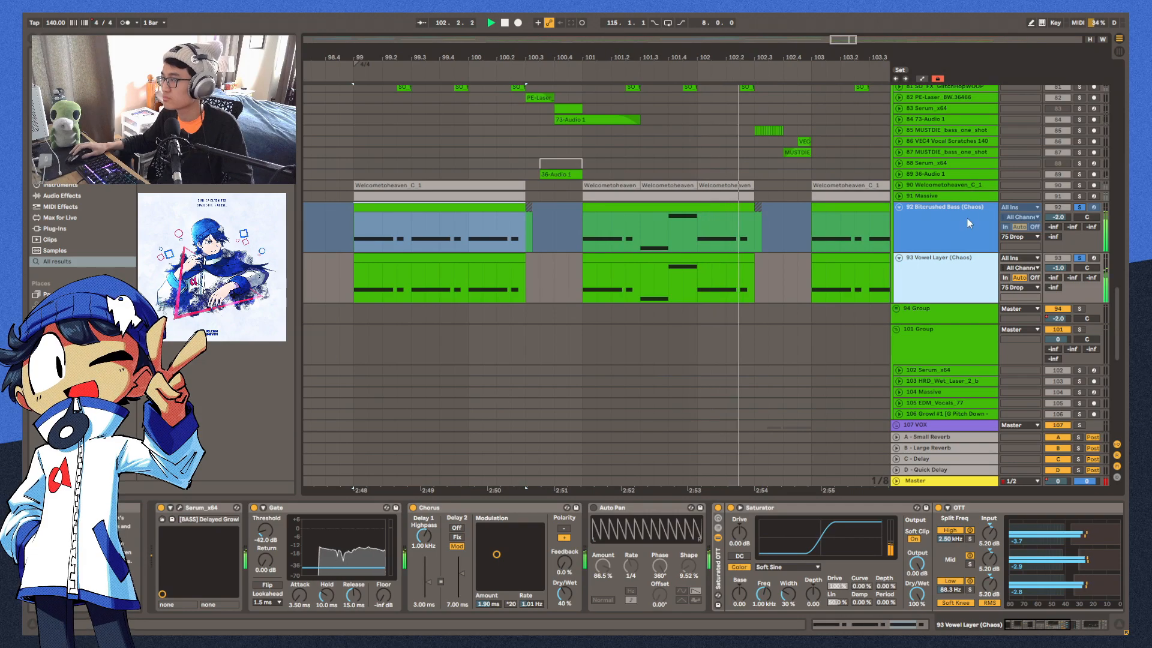
key("space")
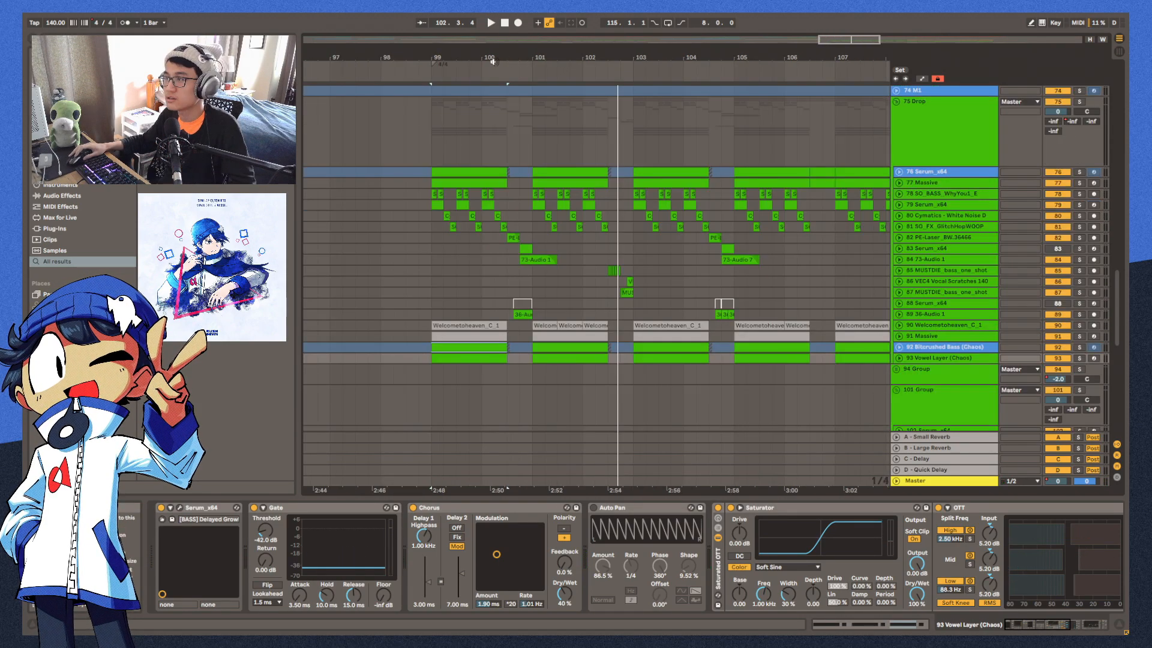
Unfold the 36-Audio 1 track (89), audition its clips soloed from bar 100 onward, and fold the track again
left_click_drag(493, 58, 509, 59)
left_click(513, 319)
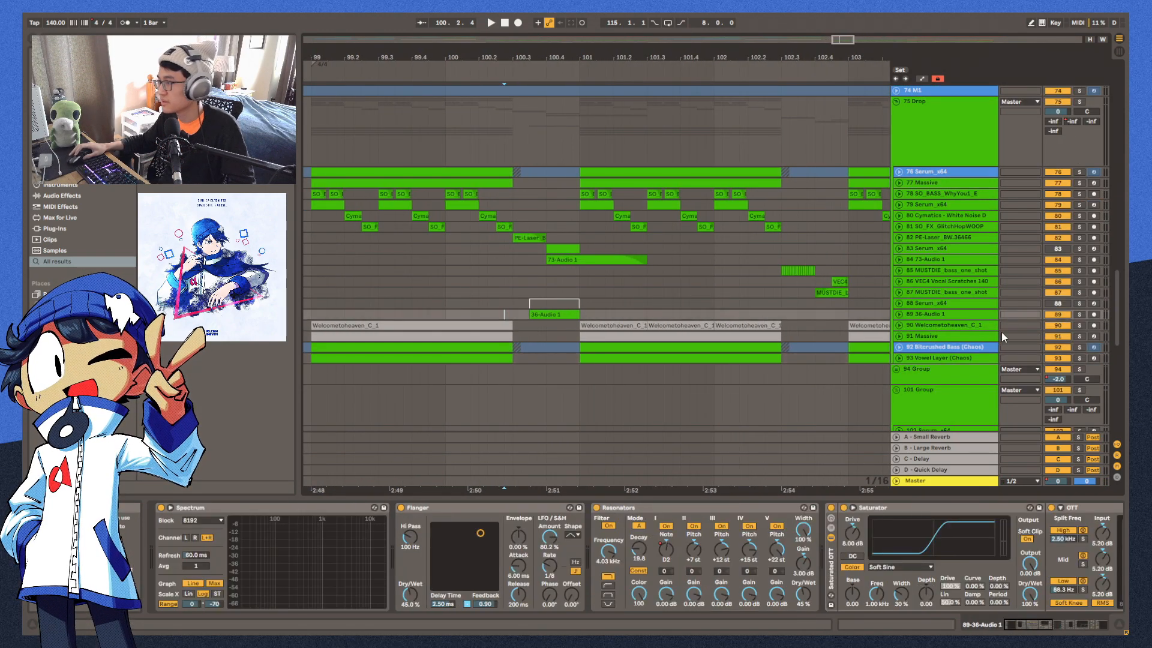
left_click(899, 314)
scroll(1089, 273, "down", 2)
left_click(1079, 256)
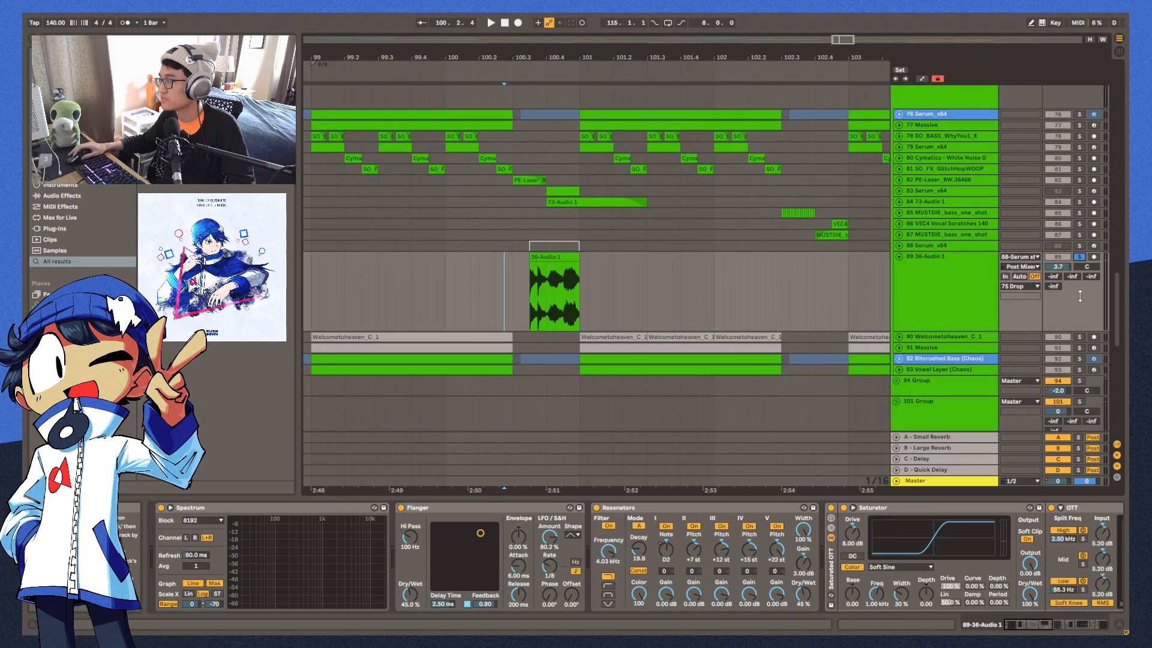
scroll(617, 244, "down", 2)
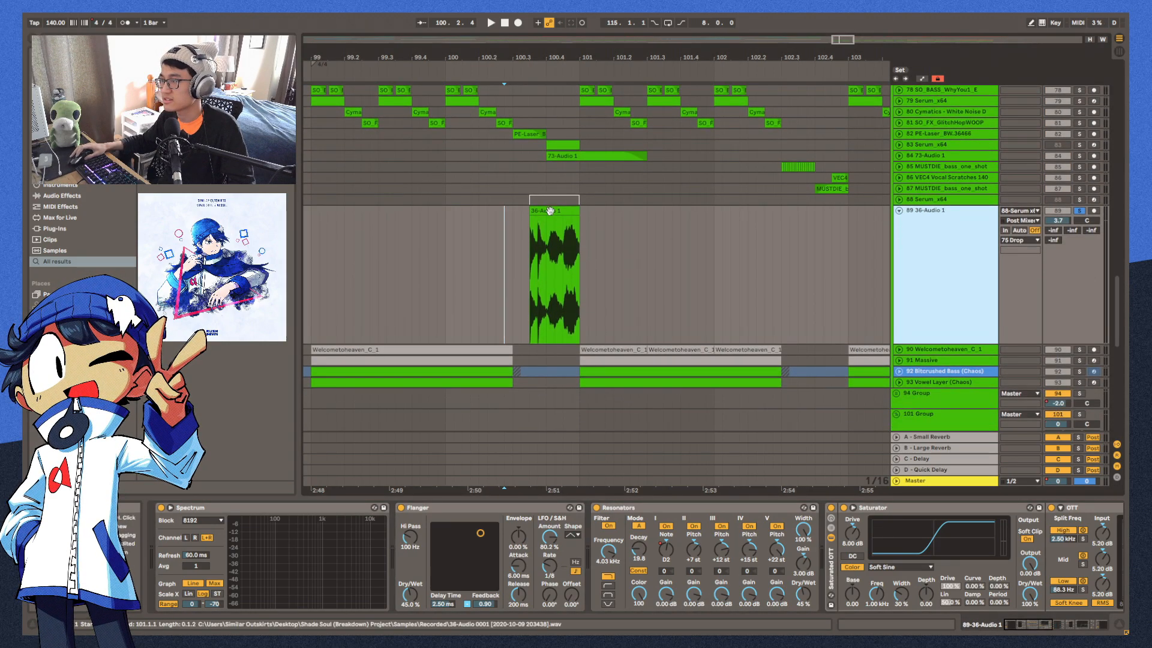
left_click(926, 207)
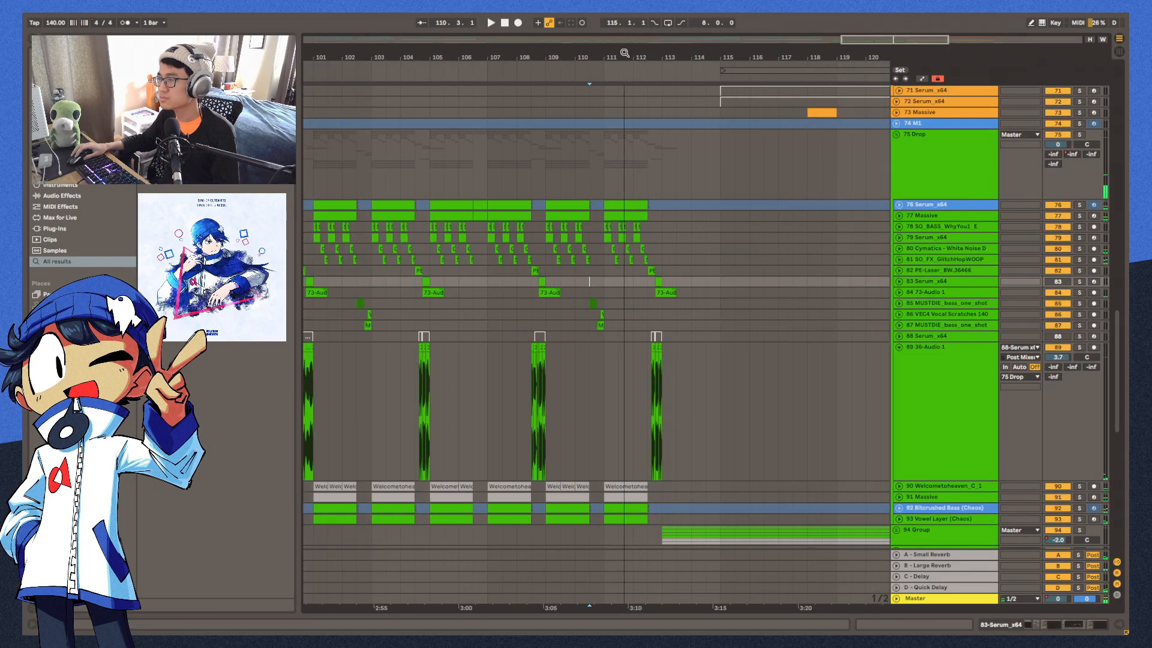
scroll(841, 311, "down", 3)
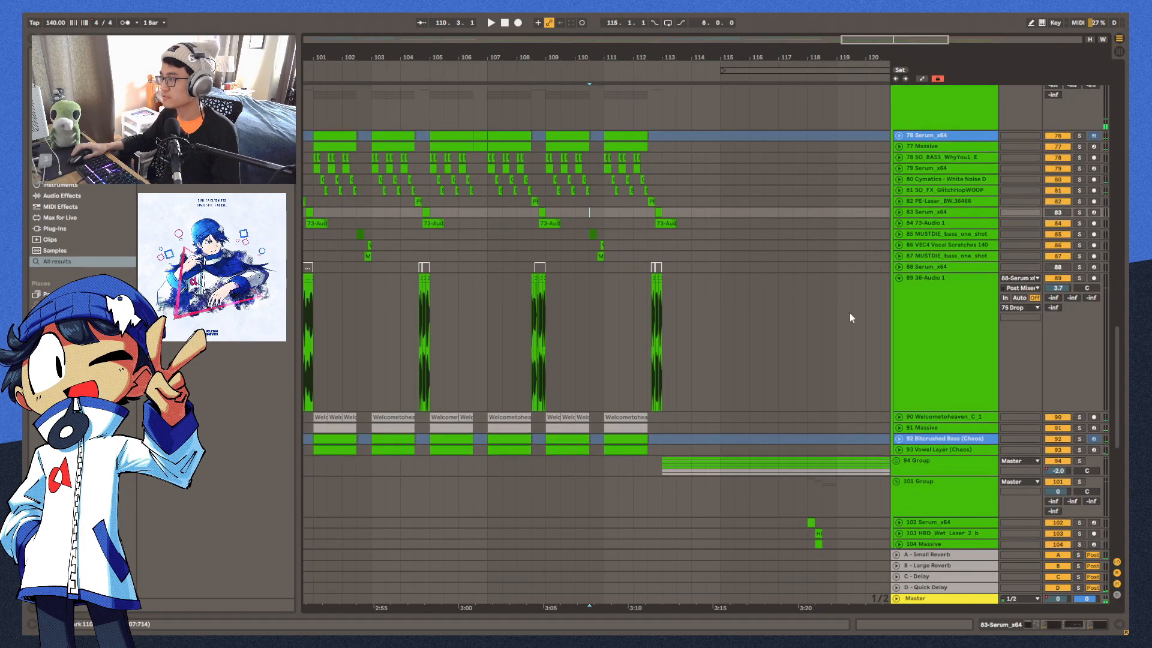
left_click(895, 279)
Solo the Percussion group (10) together with the Cymbals group (5) and play them from bar 113
scroll(667, 297, "up", 5)
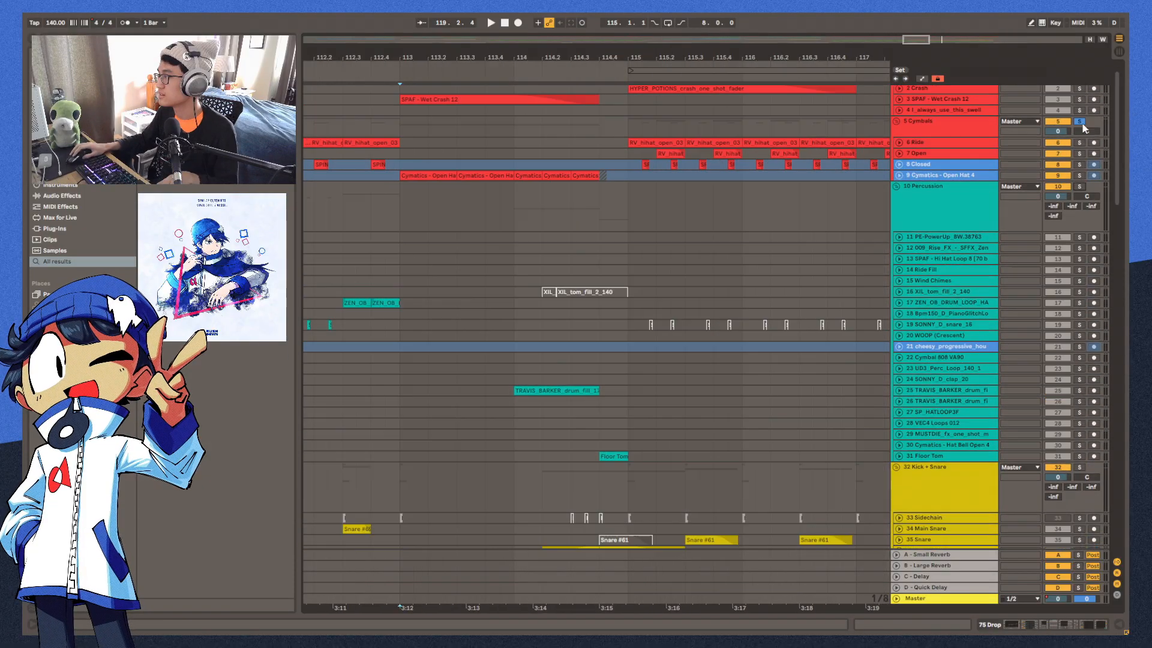
left_click(1079, 186)
left_click(395, 230)
key("space")
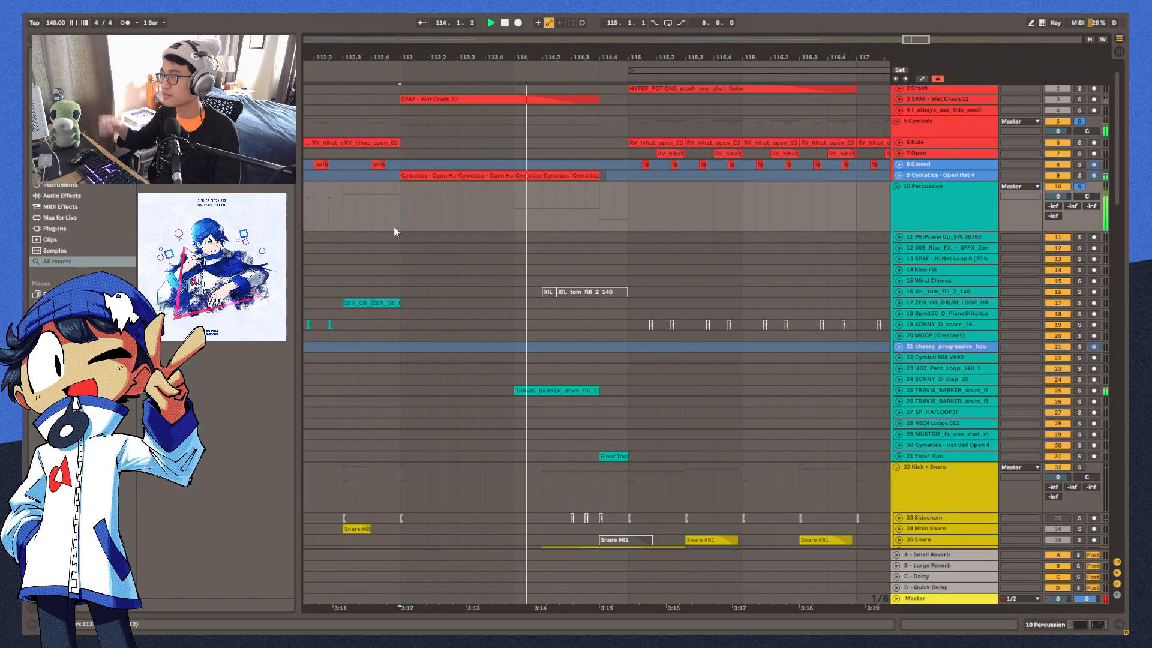
Solo the Kick + Snare group (32) and play it from the clap in bar 114
left_click(1080, 168)
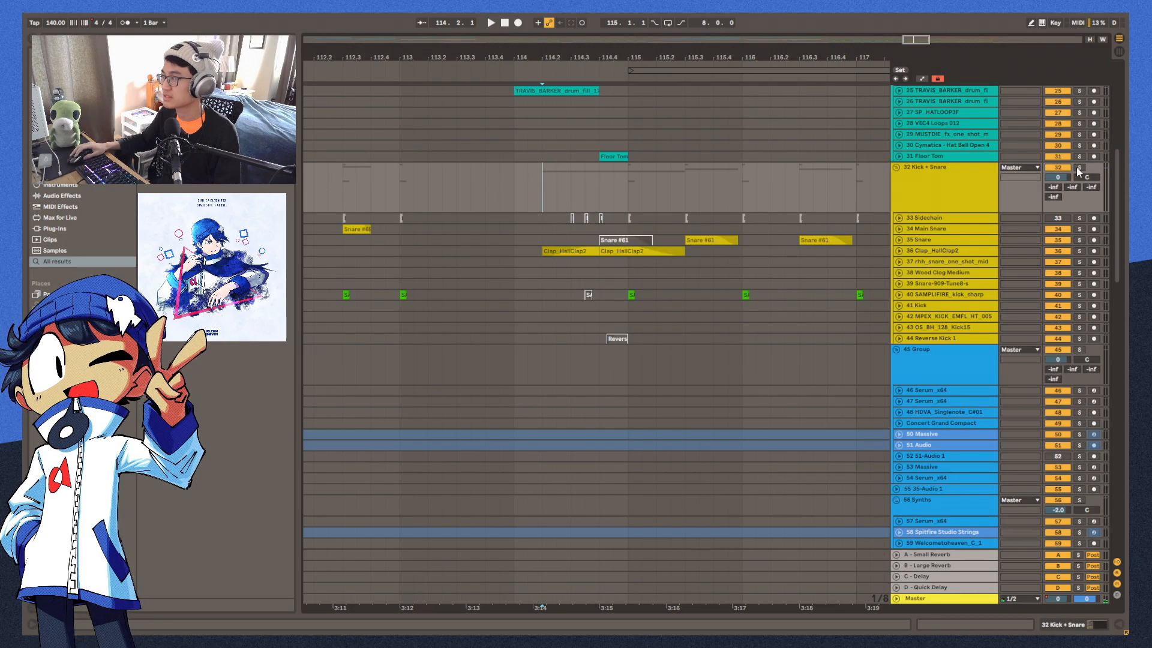
key("space")
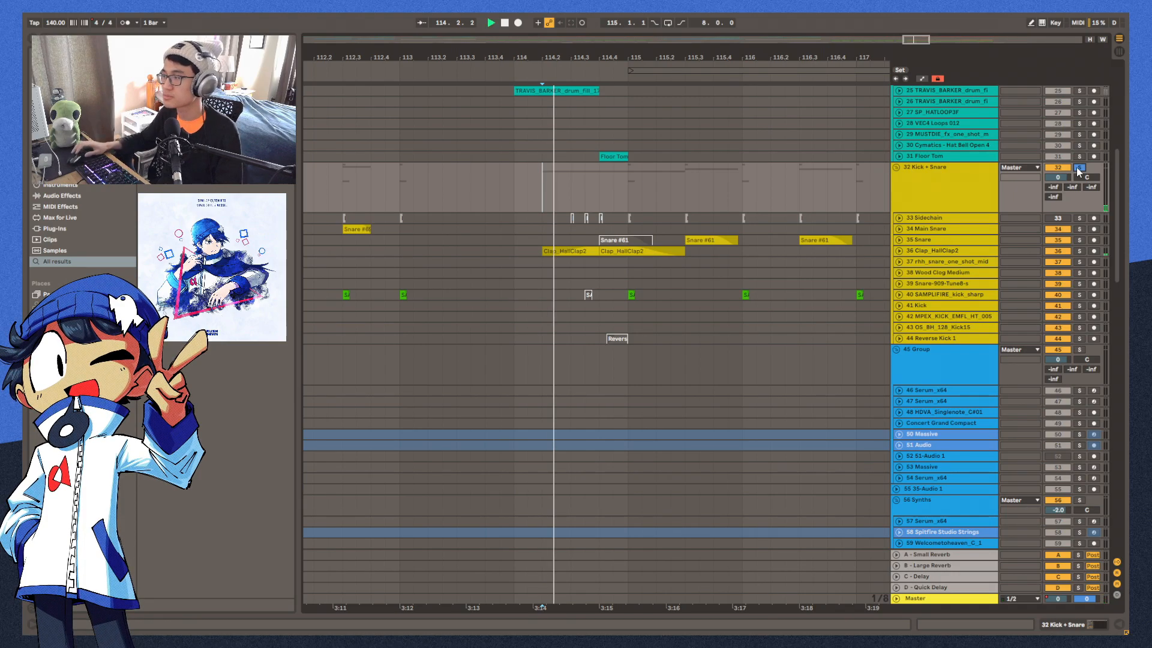
Solo the orange 68 Group, unfold its Instrument Rack (69) and Massive (70) tracks, and set the start position to bar 113
scroll(1080, 172, "down", 15)
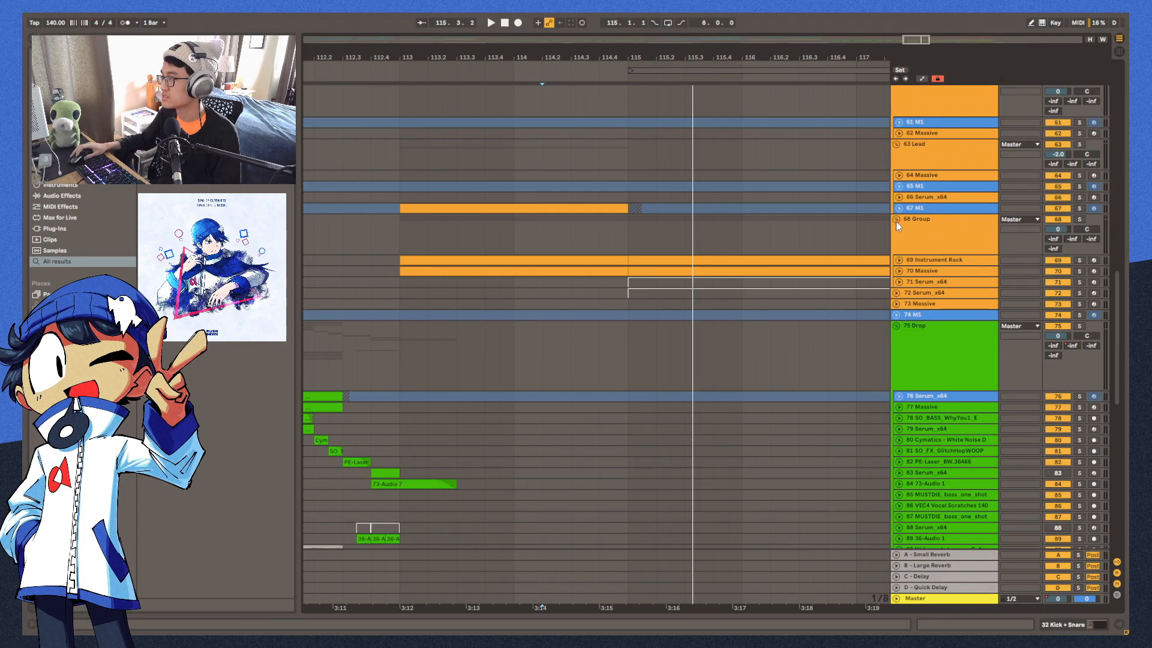
left_click(895, 220)
left_click(1078, 219)
left_click(897, 270)
left_click(898, 260)
left_click_drag(621, 59, 620, 43)
left_click(458, 234)
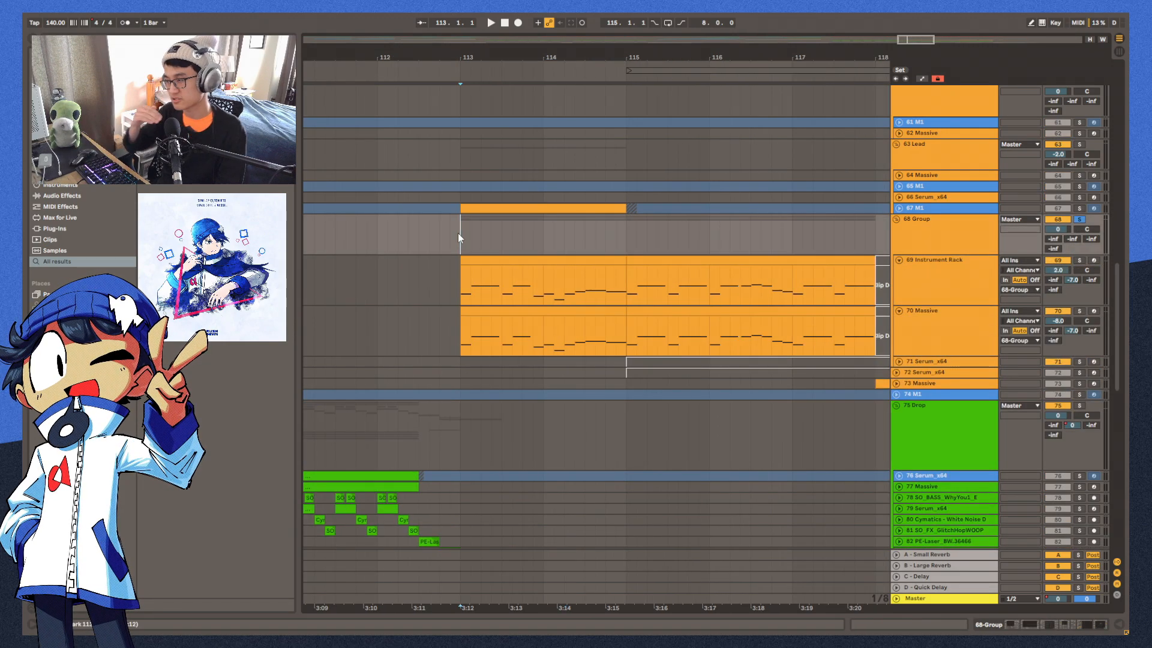
Show the automation lanes of the Instrument Rack track (69) and play the soloed 68 Group from bar 113
double_click(947, 299)
key("a")
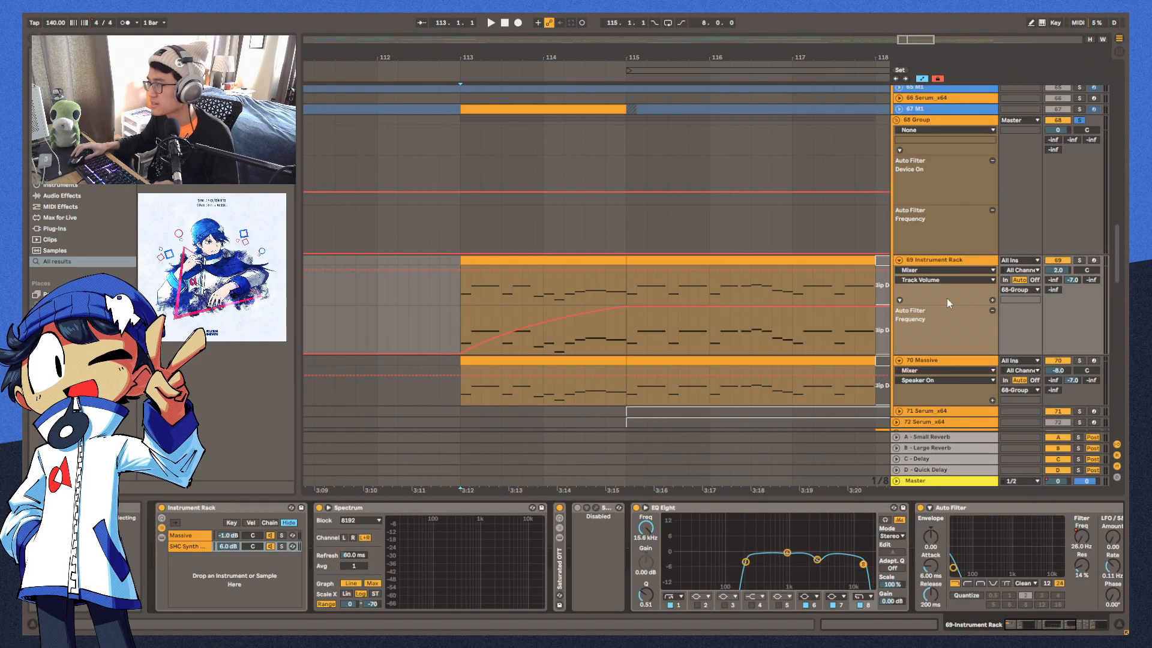
scroll(946, 299, "down", 1)
scroll(591, 185, "down", 2)
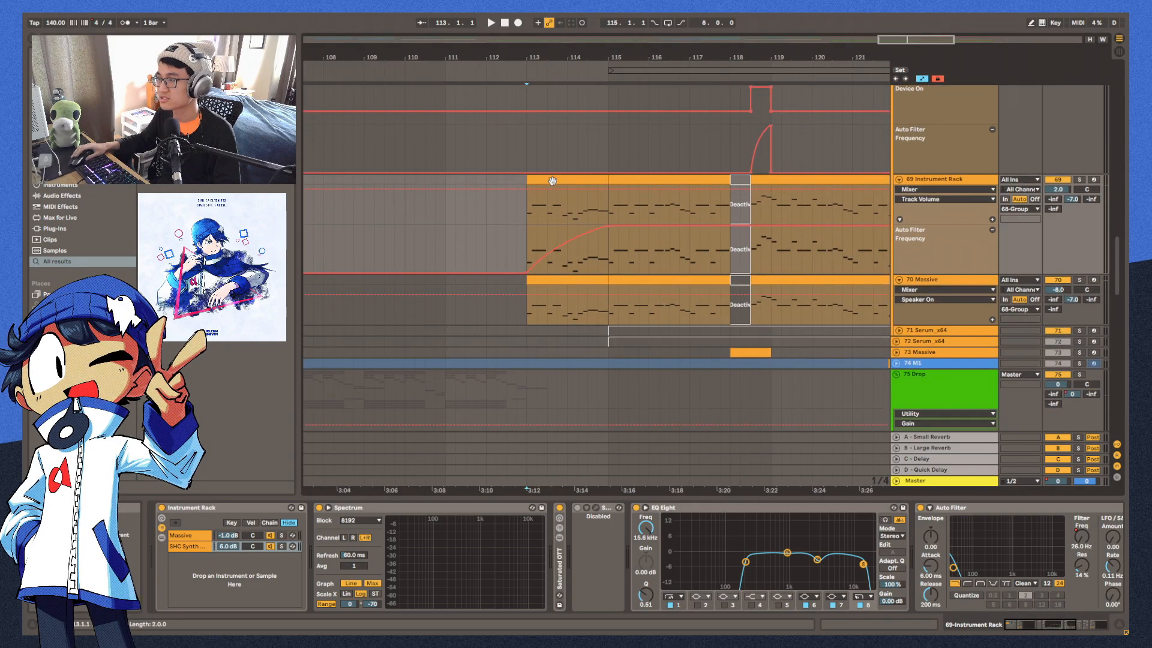
left_click(525, 153)
key("space")
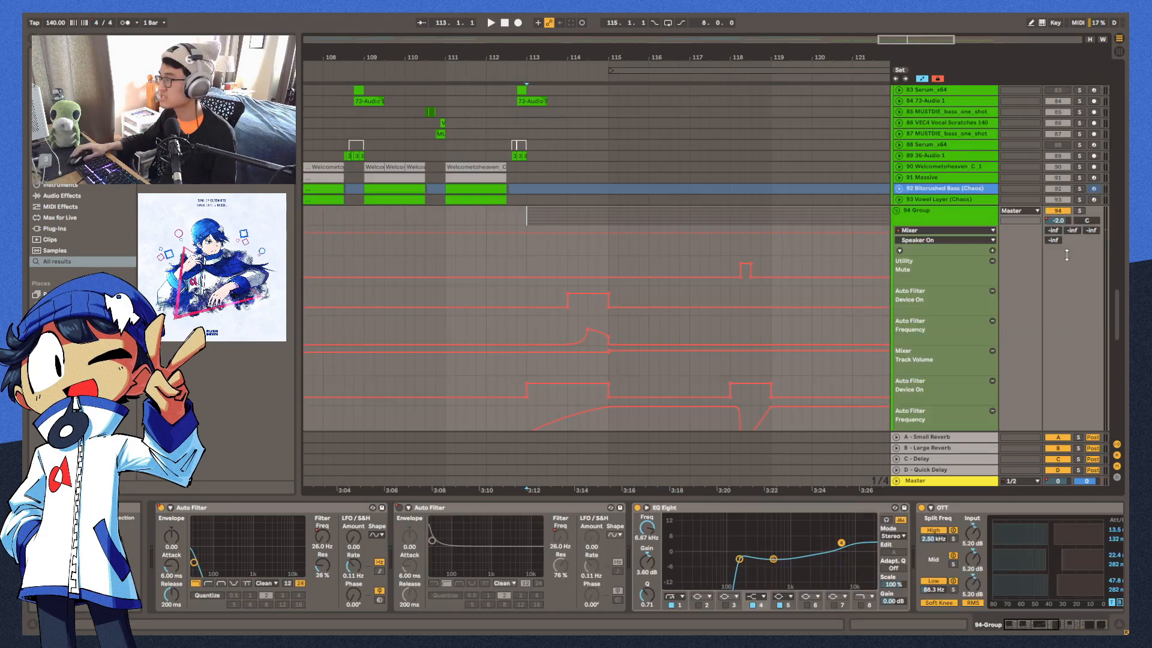
Shrink the automation lanes of the 94 Group, solo the group and play it from bar 113
left_click_drag(1062, 252, 1083, 200)
left_click(1080, 210)
scroll(545, 210, "down", 3)
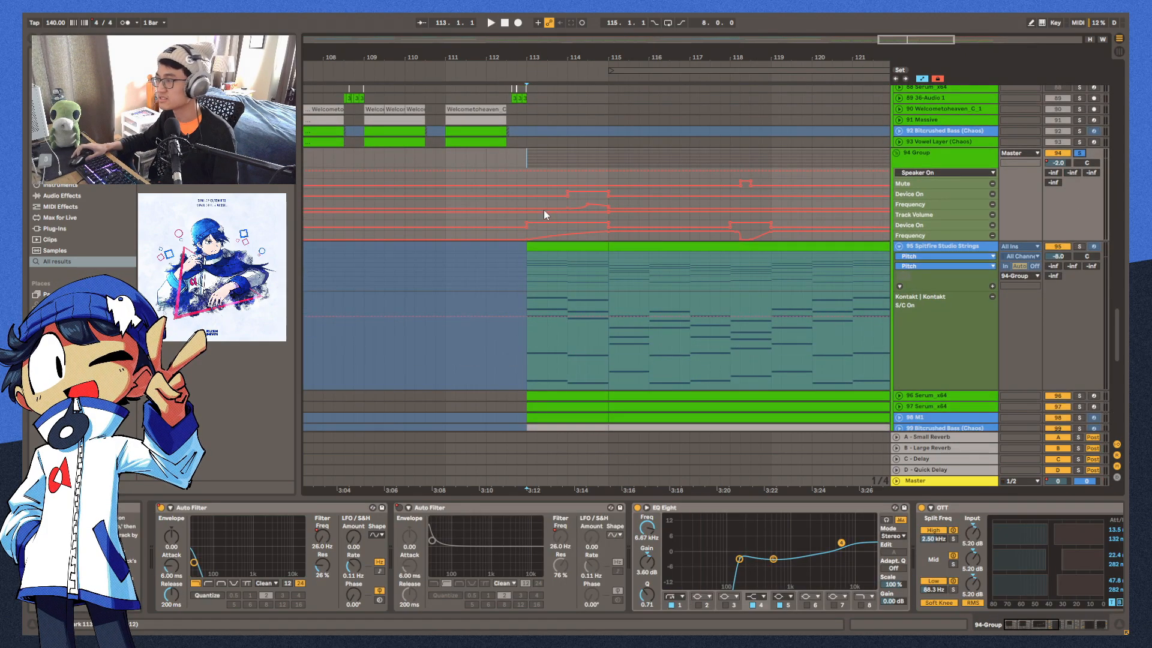
left_click(525, 112)
key("space")
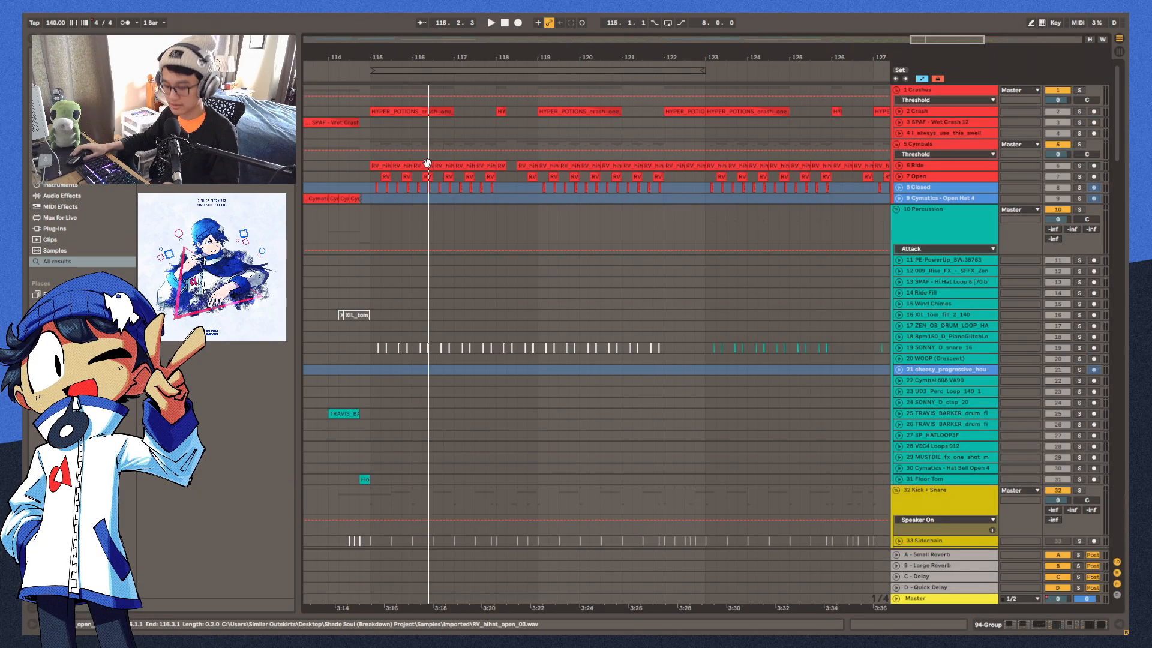
Solo the Cymbals group (5) and play it from bar 115
left_click(370, 132)
left_click(1079, 145)
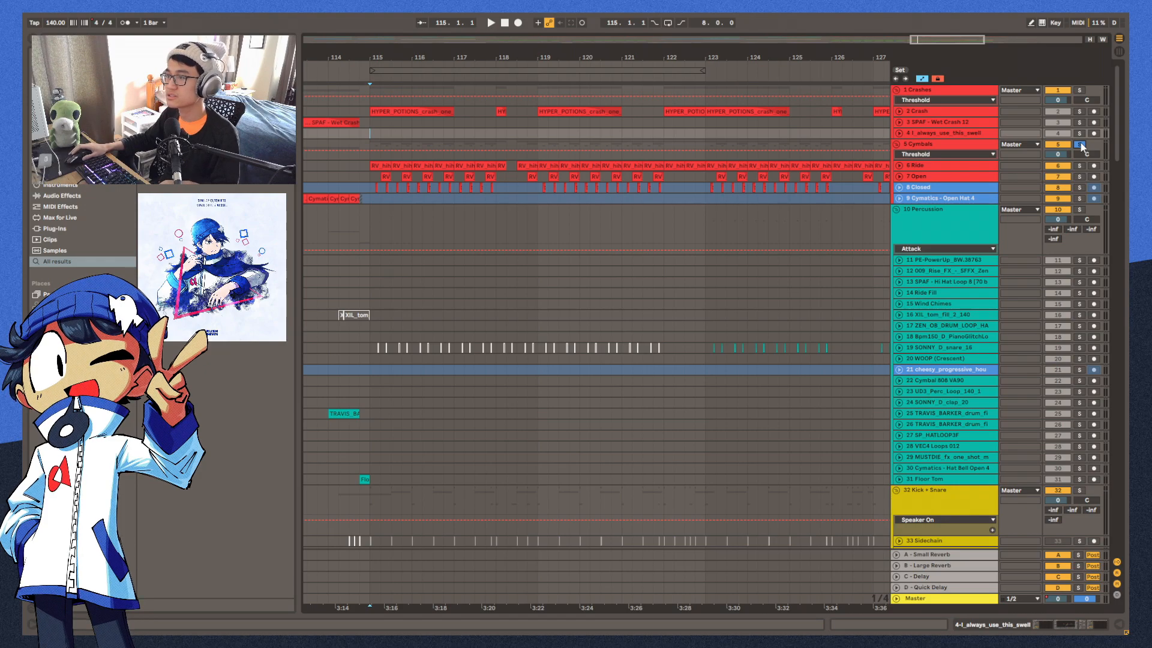
key("space")
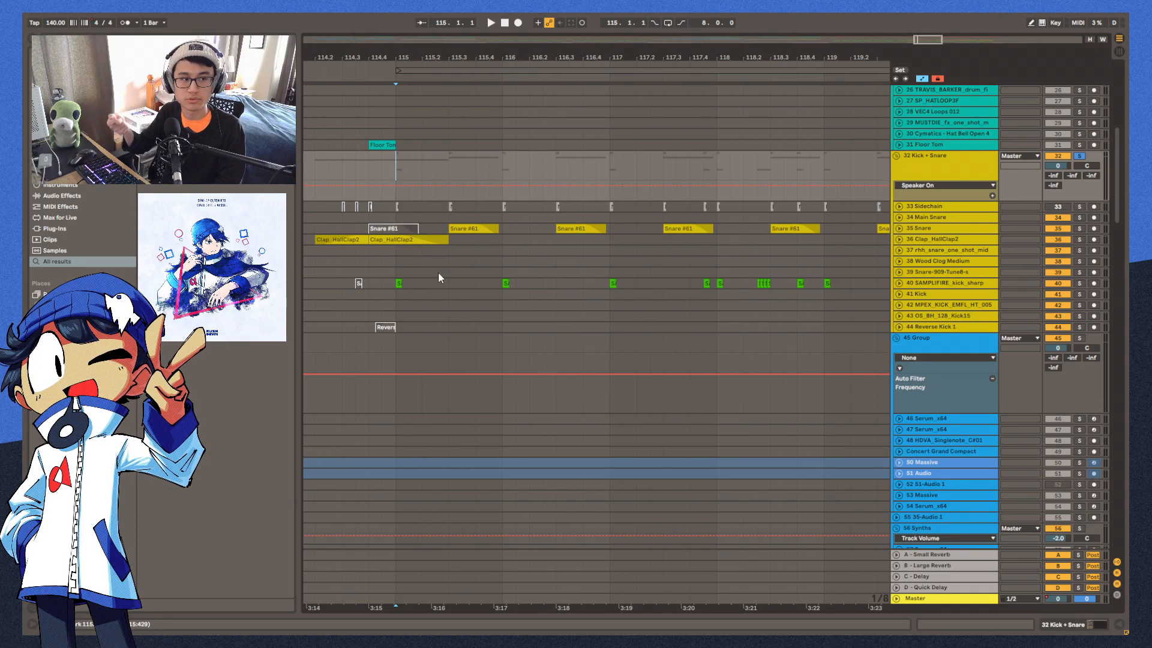
Play the soloed Kick + Snare group (32) from bar 115 and unfold its Snare track (35) with the device chain displayed
key("space")
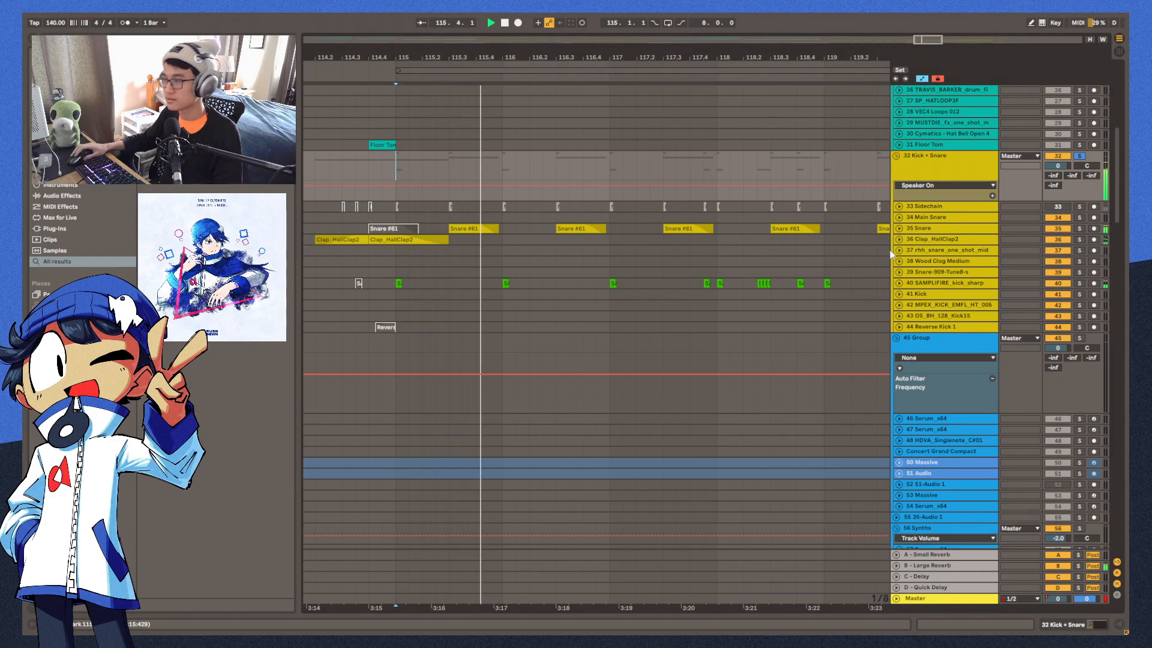
left_click(899, 228)
left_click(927, 228)
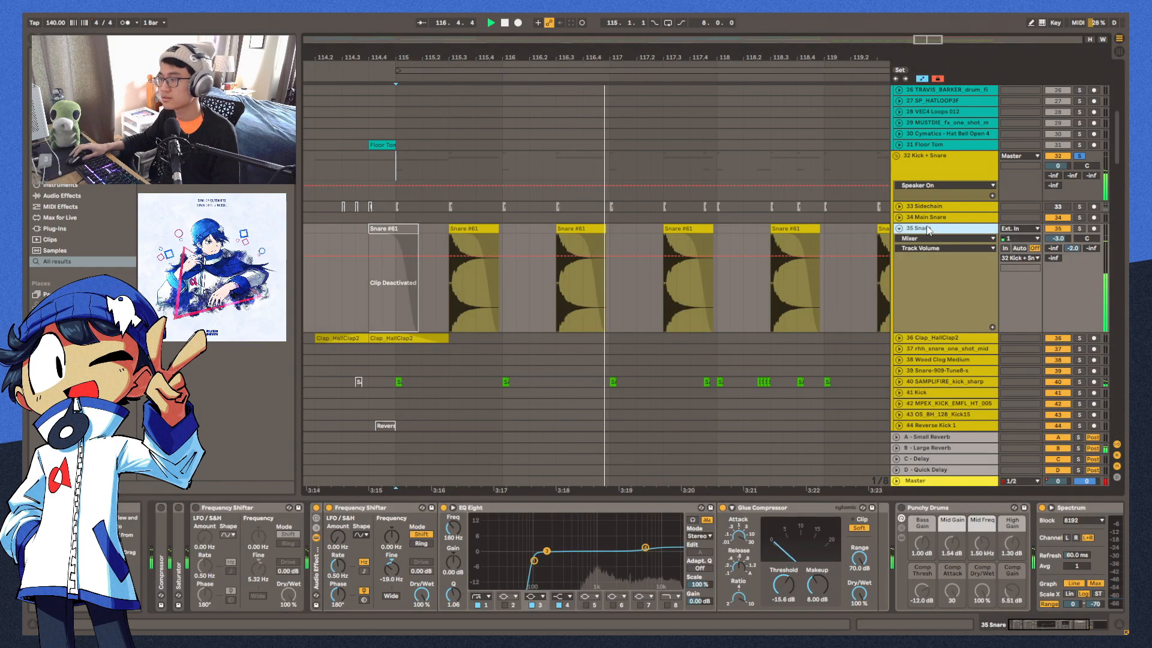
key("space")
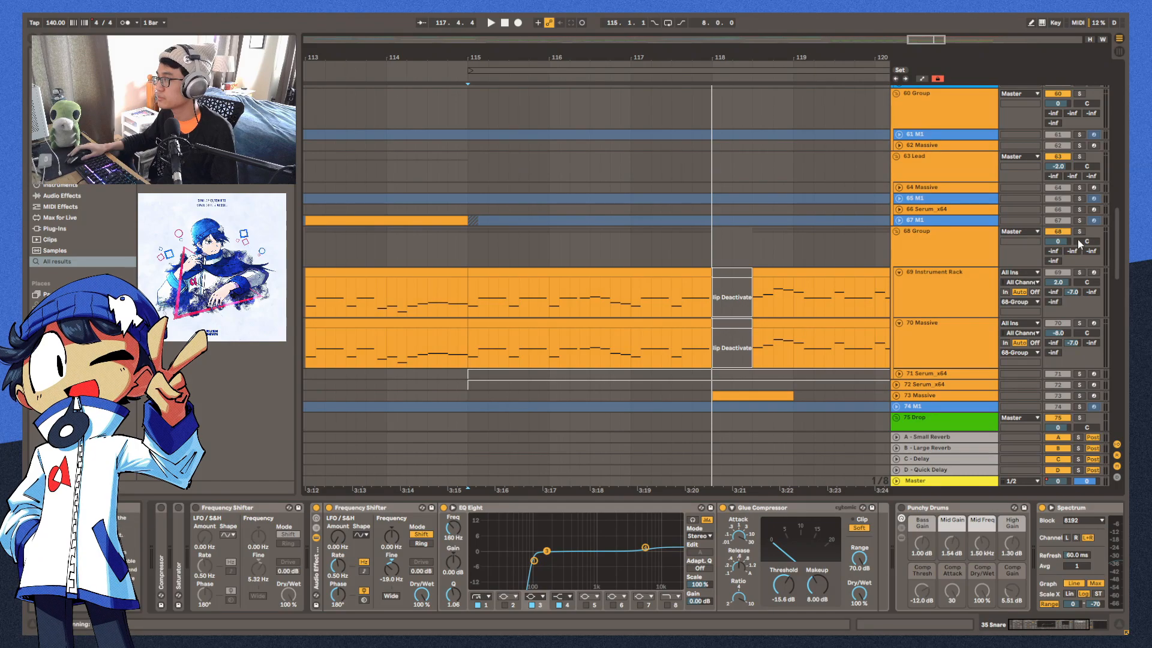
Play the soloed 68 Group from bar 115 with automation lanes hidden
scroll(579, 256, "down", 3)
left_click(470, 179)
key("space")
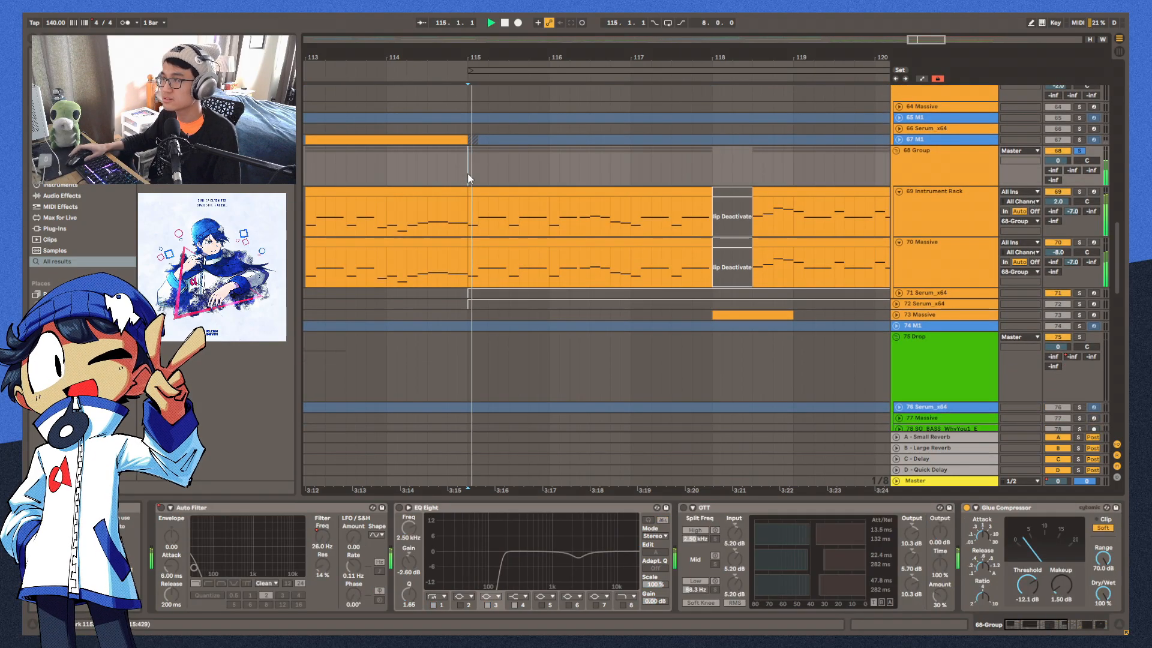
Play the Instrument Rack's (69) Massive chain soloed from bar 115 and open its synth window
left_click(834, 233)
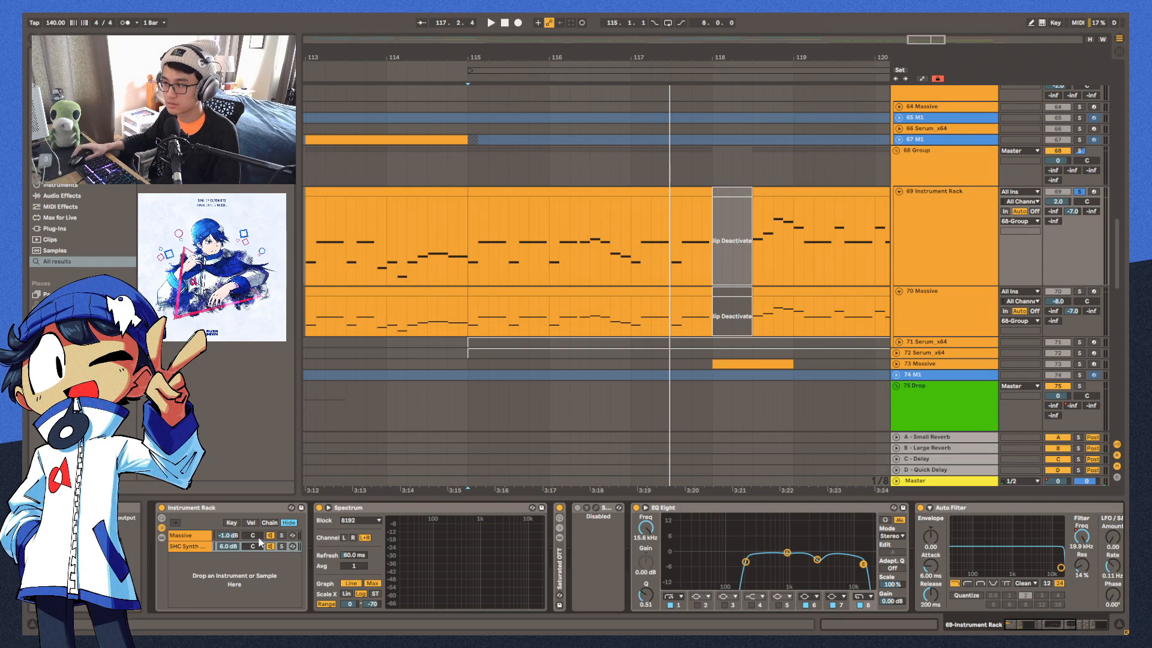
left_click(207, 537)
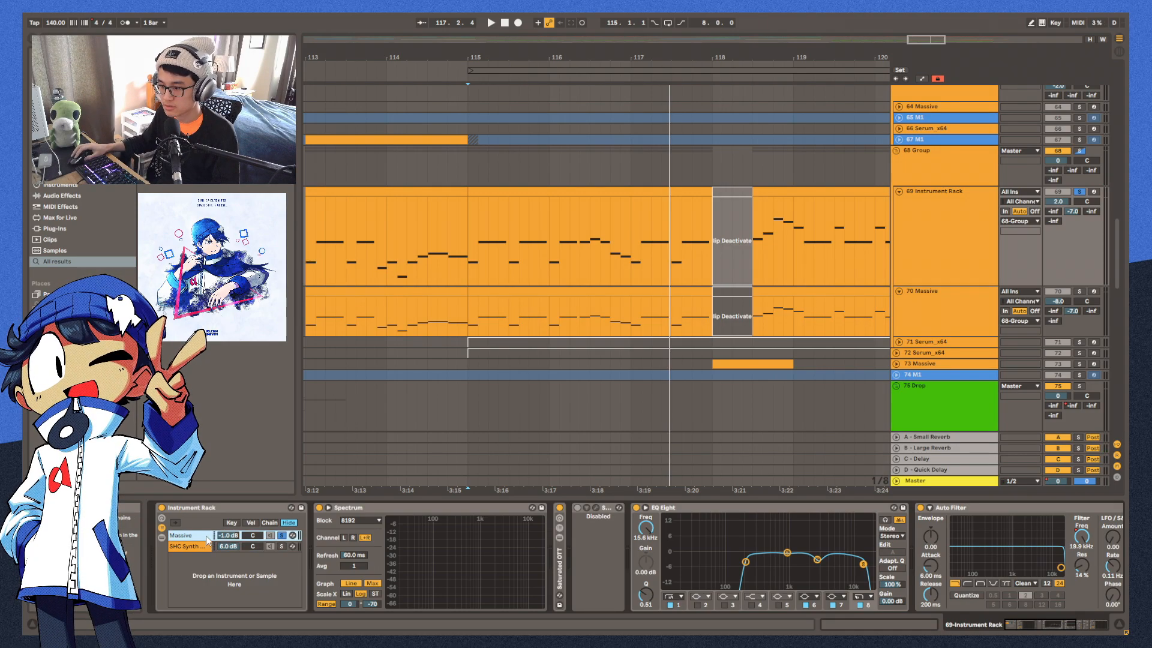
key("space")
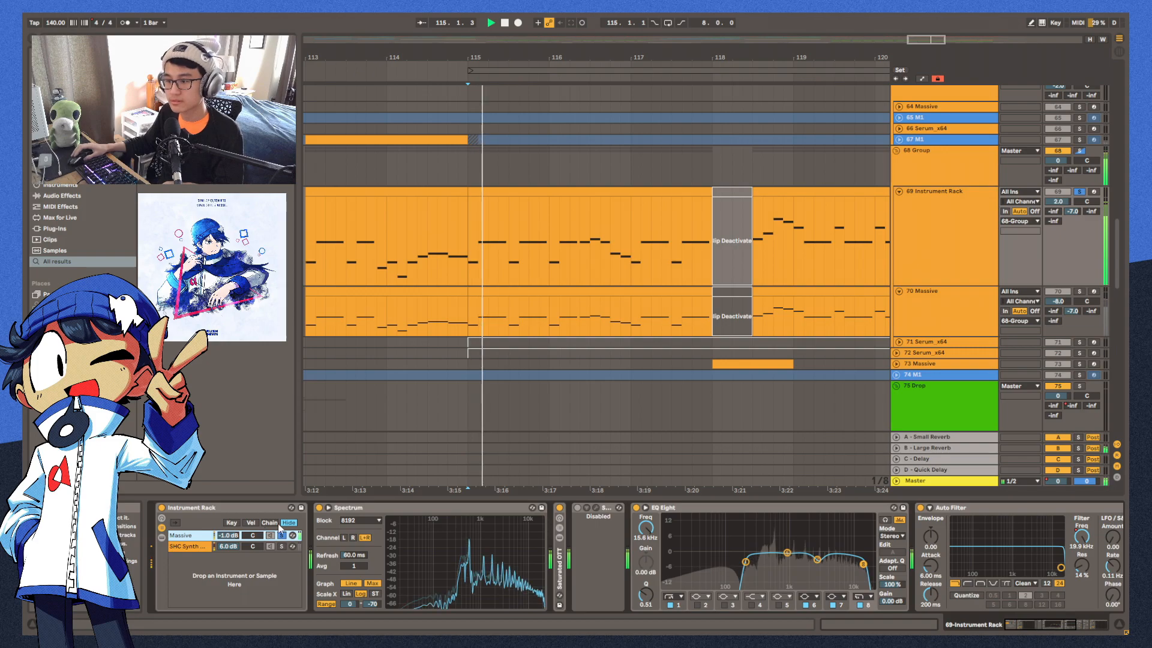
left_click(161, 538)
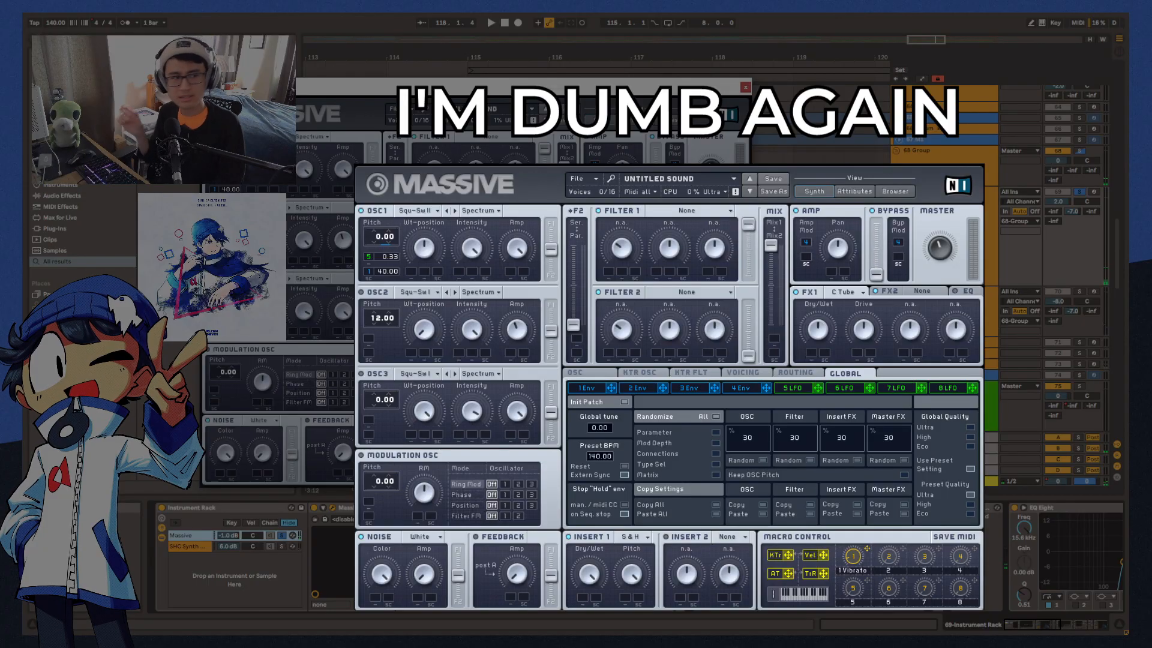
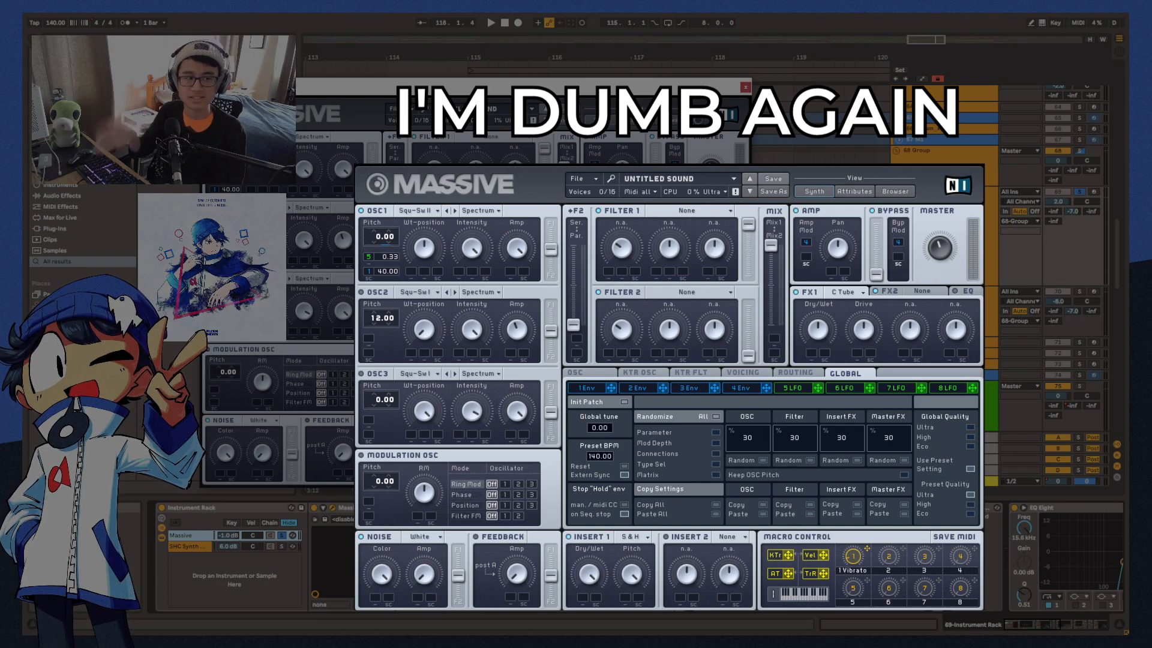
Audition the Instrument Rack's (69) Massive chain, and its SHC Synth chain soloed from bar 115 with the sampler's sample settings displayed
key("space")
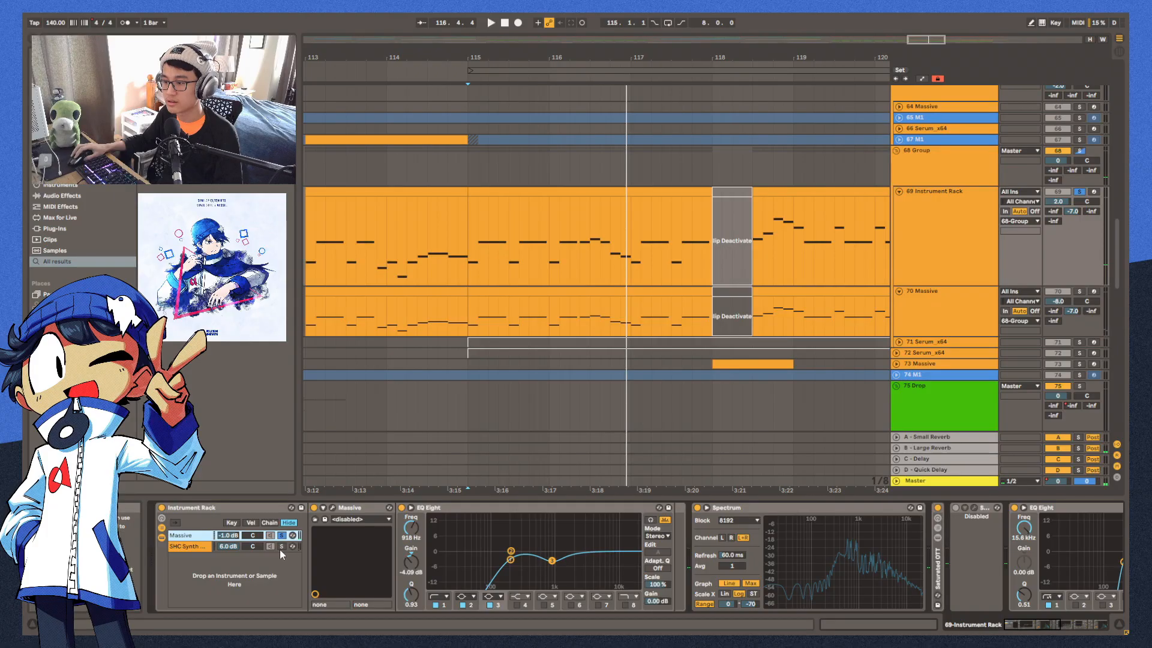
left_click(279, 546)
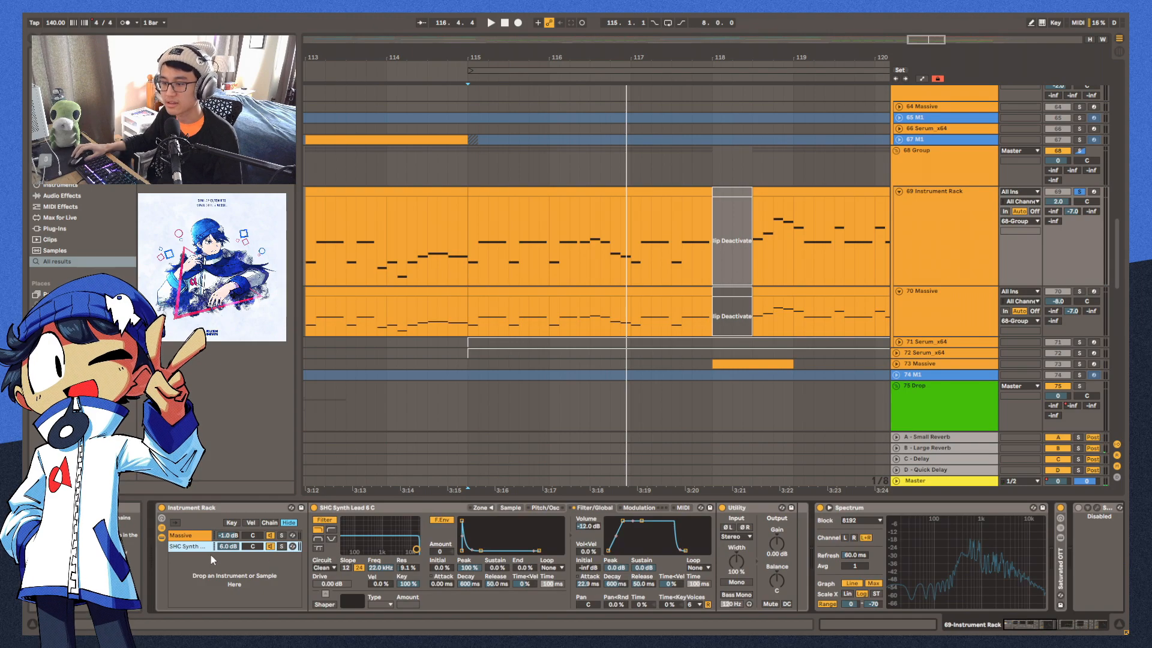
left_click(505, 506)
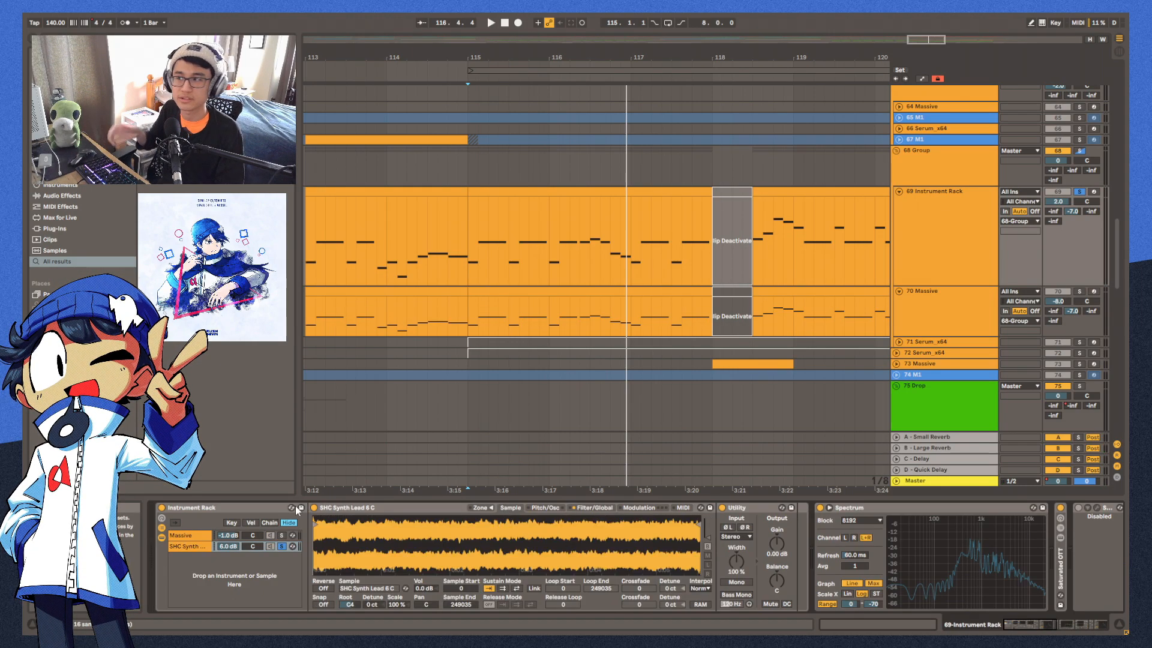
key("space")
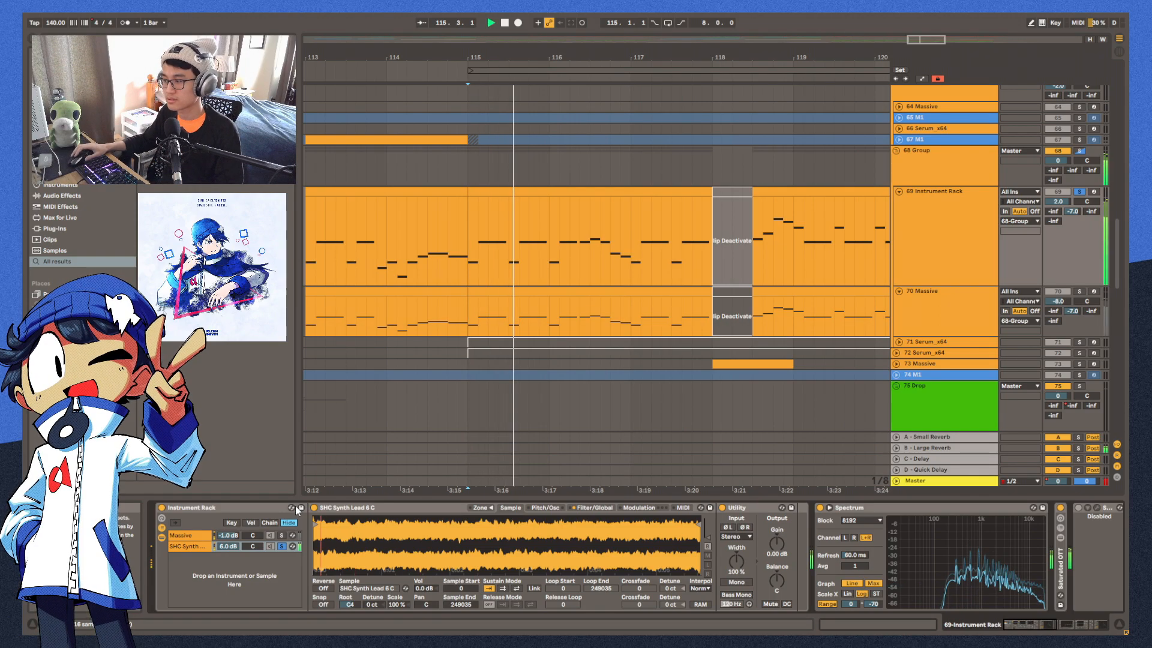
key("space")
Open the Instrument Rack's (69) MIDI clip at bar 115, show its pitch bend envelope and play it
double_click(499, 192)
scroll(499, 459, "down", 3)
left_click(502, 459)
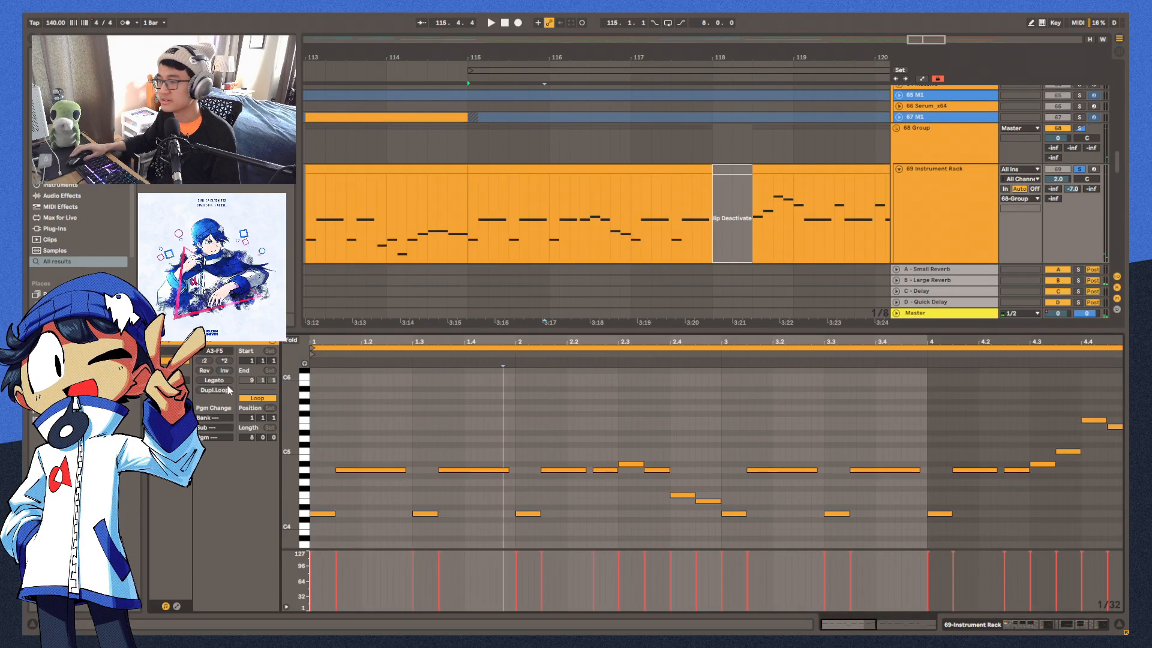
left_click(176, 606)
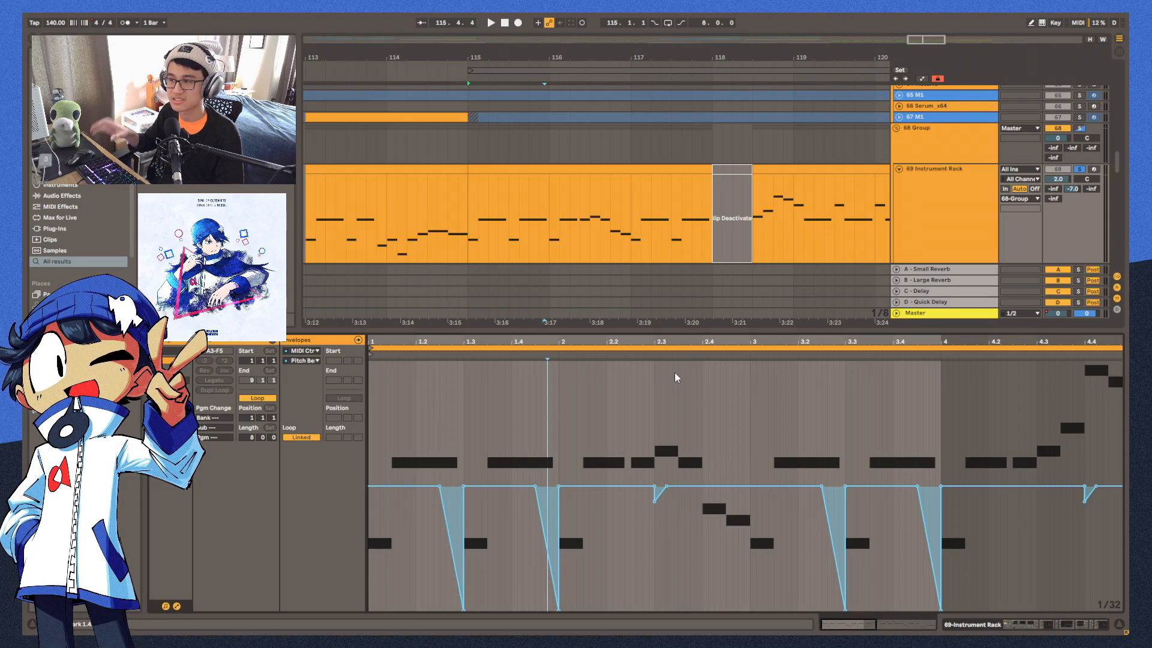
key("space")
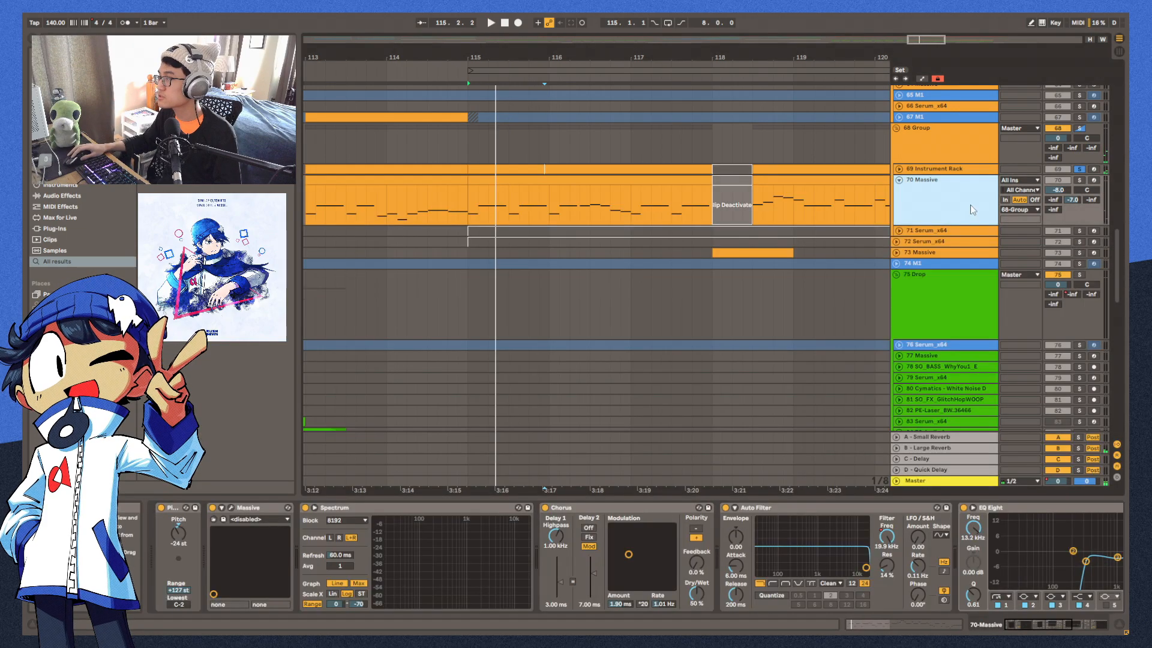
Solo the 70 Massive track, play its clip from bar 115 and open its synth window
left_click_drag(1080, 225, 1082, 303)
left_click(1080, 179)
scroll(538, 236, "down", 2)
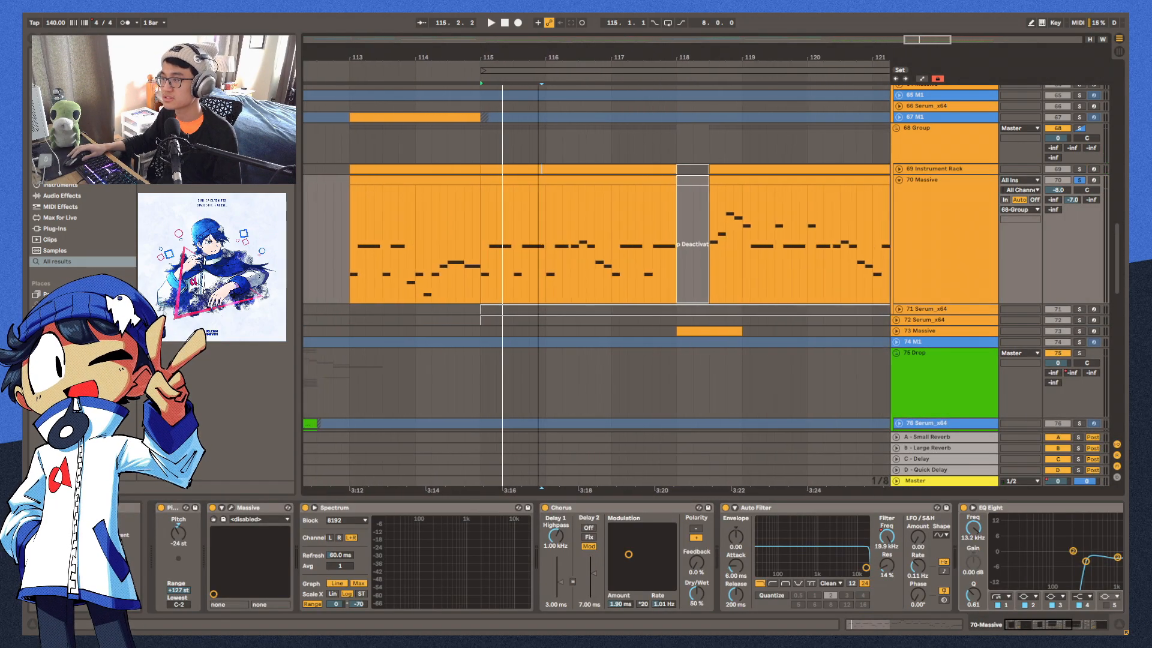
left_click(532, 179)
key("space")
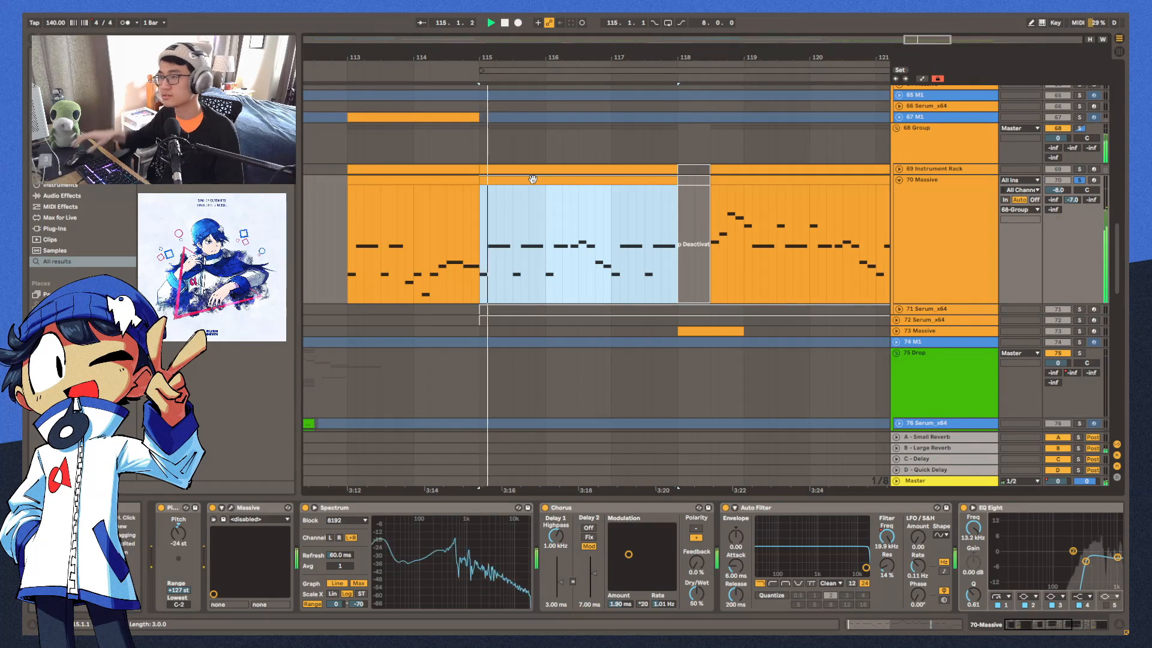
left_click(231, 508)
left_click_drag(817, 210, 840, 226)
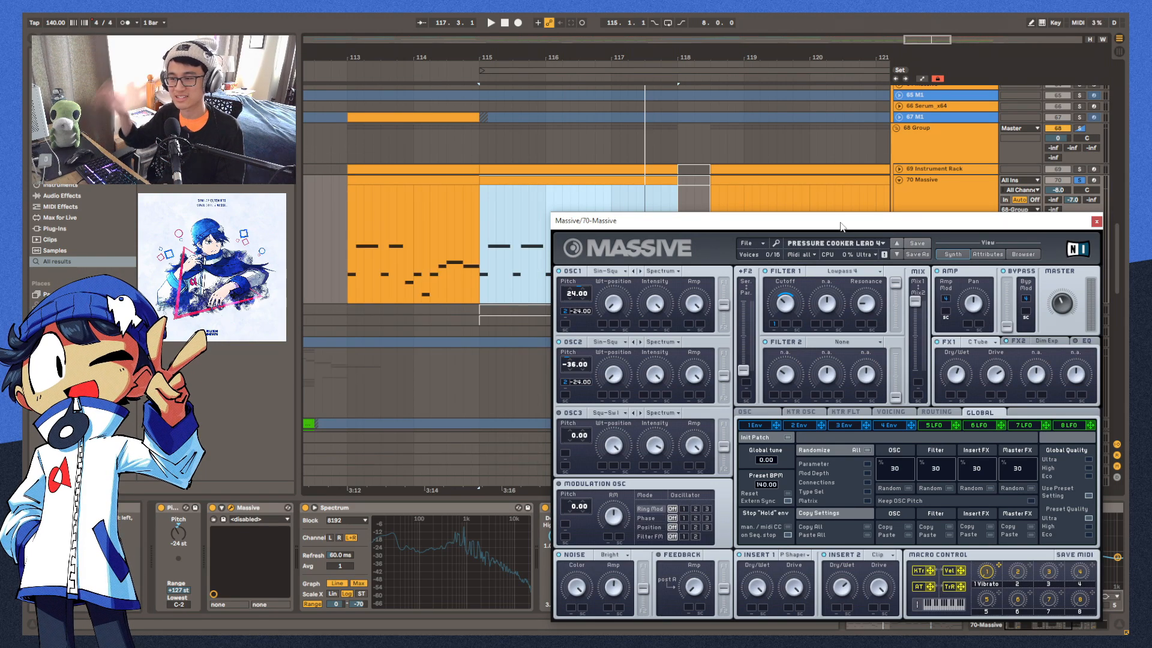
left_click_drag(907, 220, 914, 215)
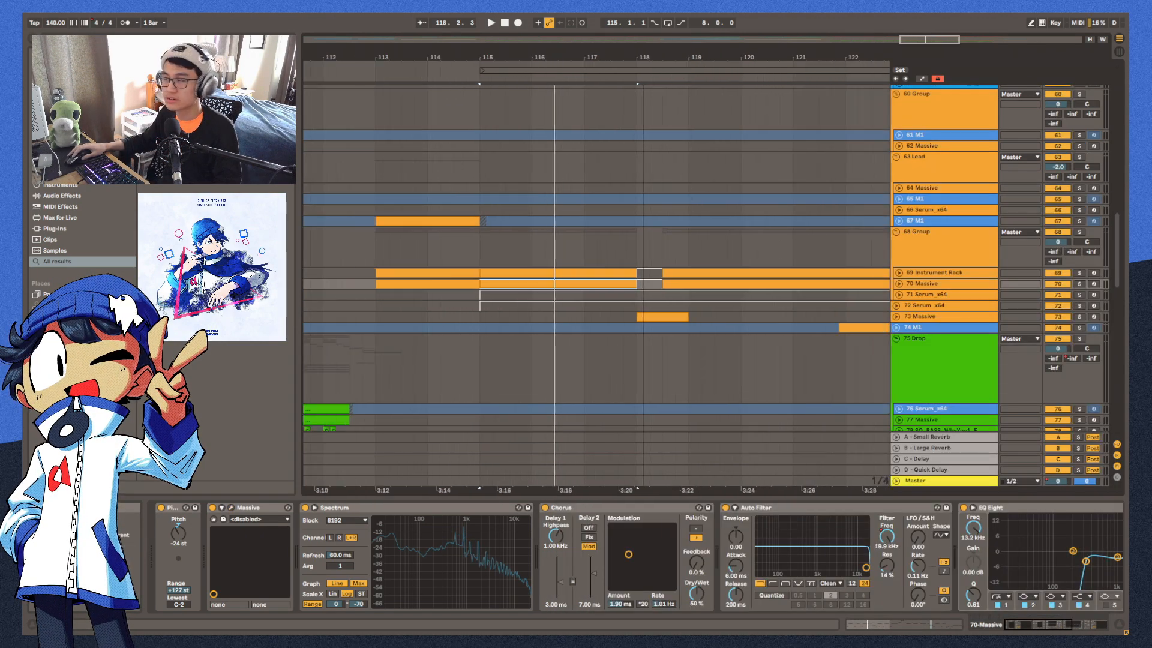
Solo the 73 Massive track, open its synth window and play its bar 118 clip, including together with the 68 Group
left_click_drag(646, 55, 647, 37)
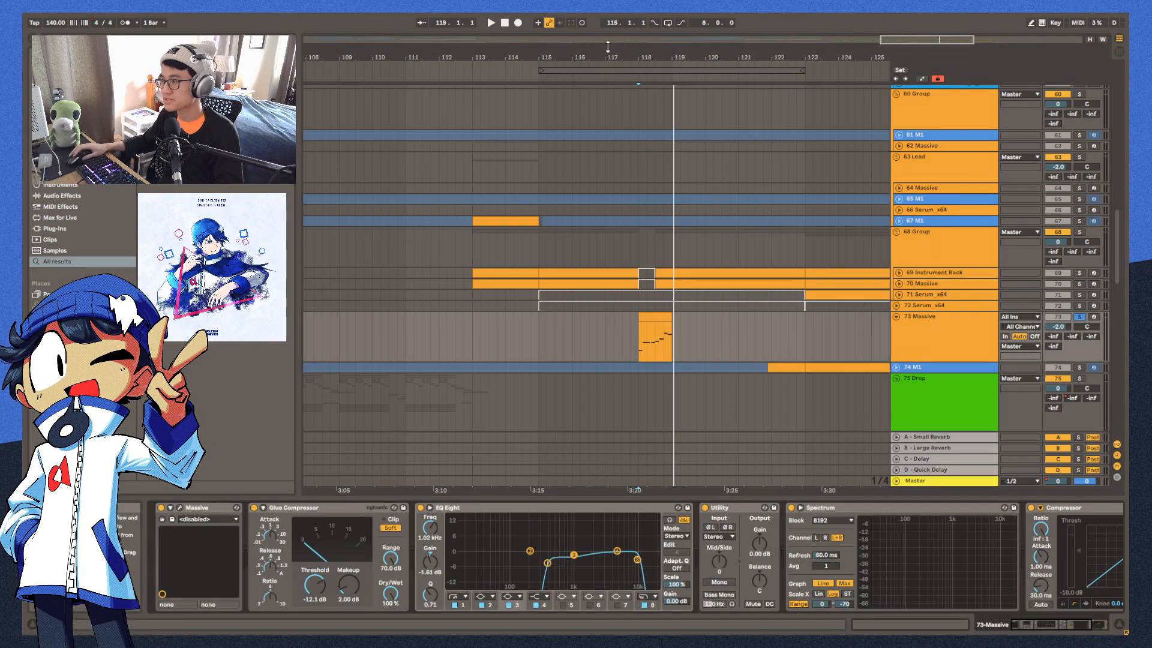
left_click_drag(651, 52, 653, 291)
left_click(179, 508)
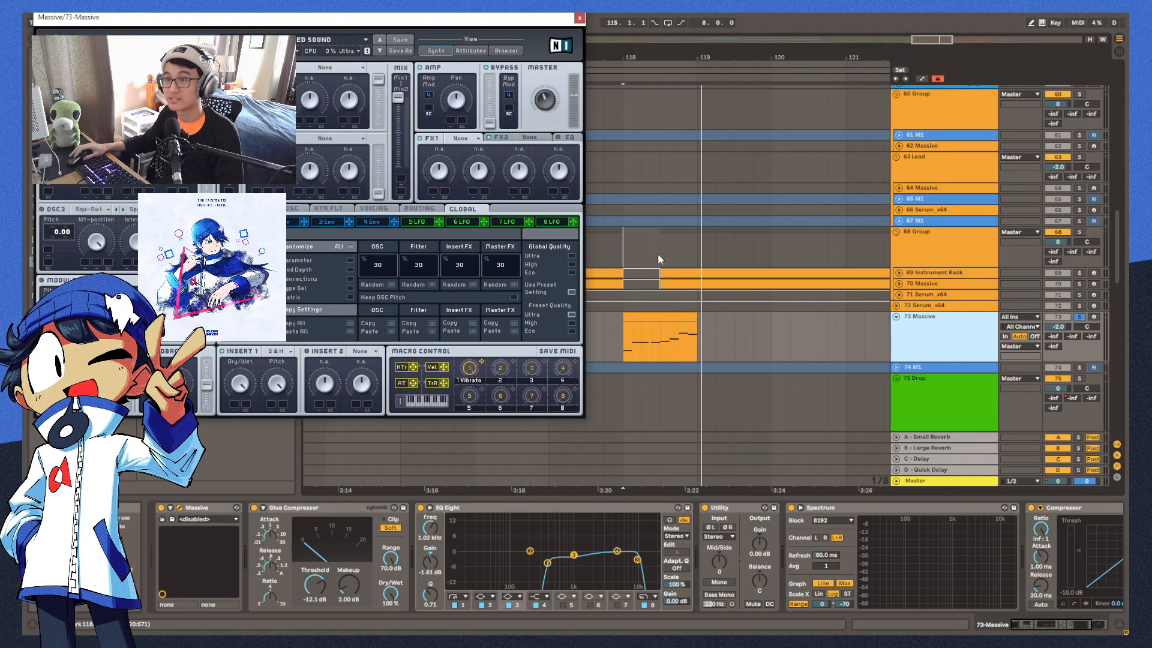
left_click(651, 316)
key("space")
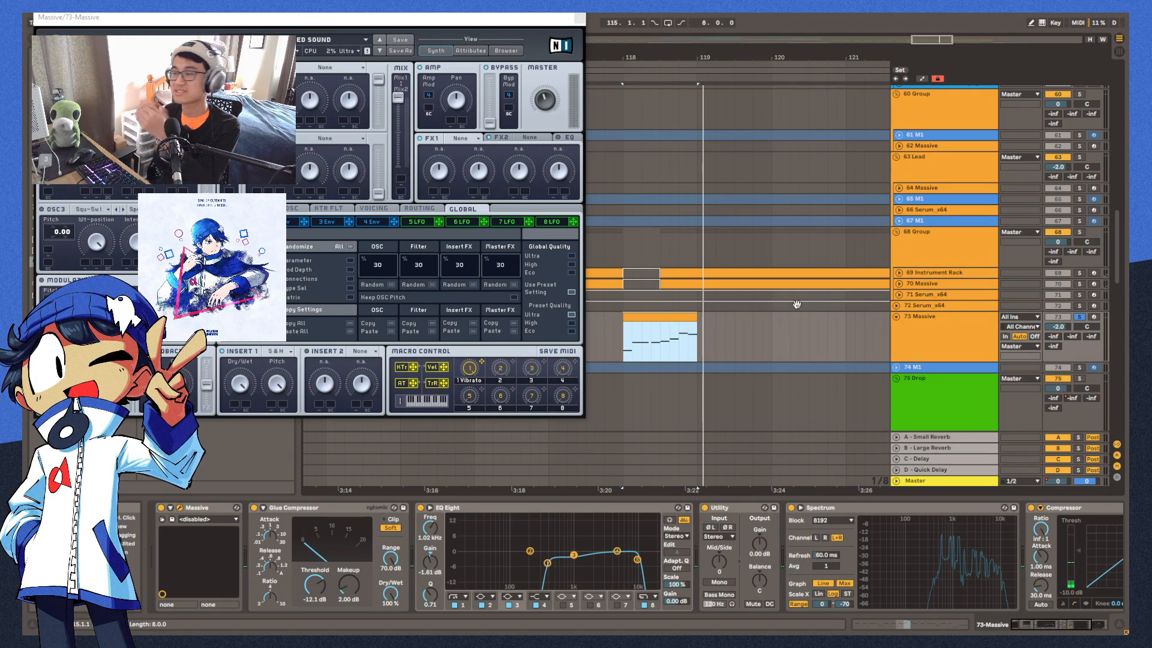
left_click(1078, 317)
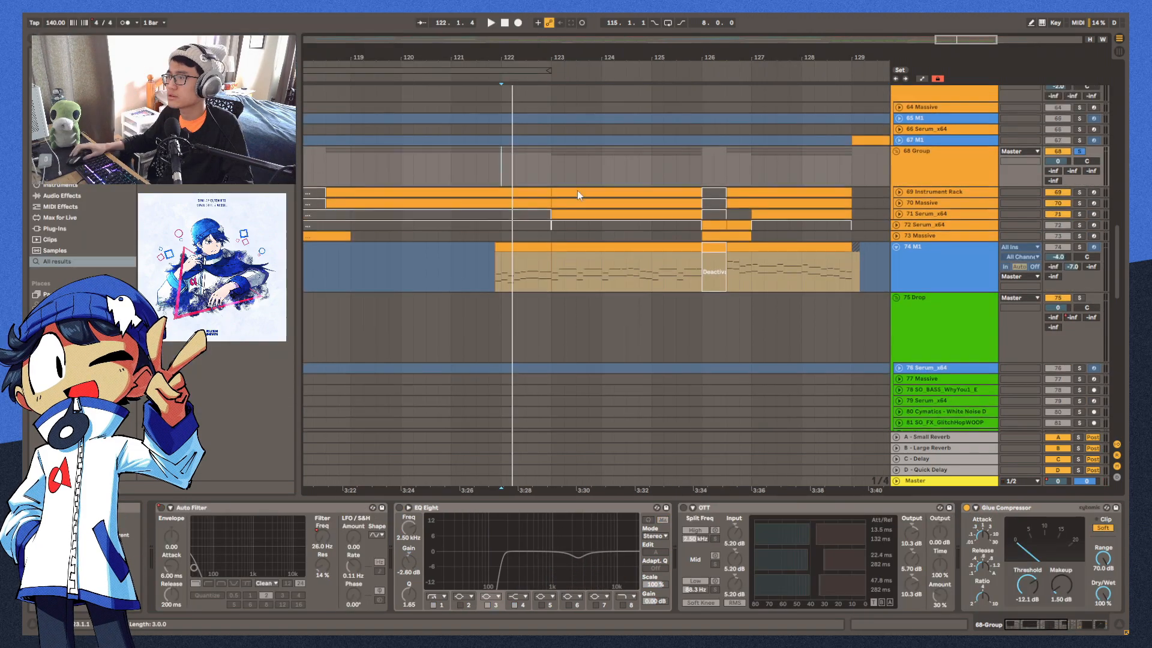
Play the 74 M1 track soloed from bar 123, both alone and together with the 68 Group
left_click(1022, 313)
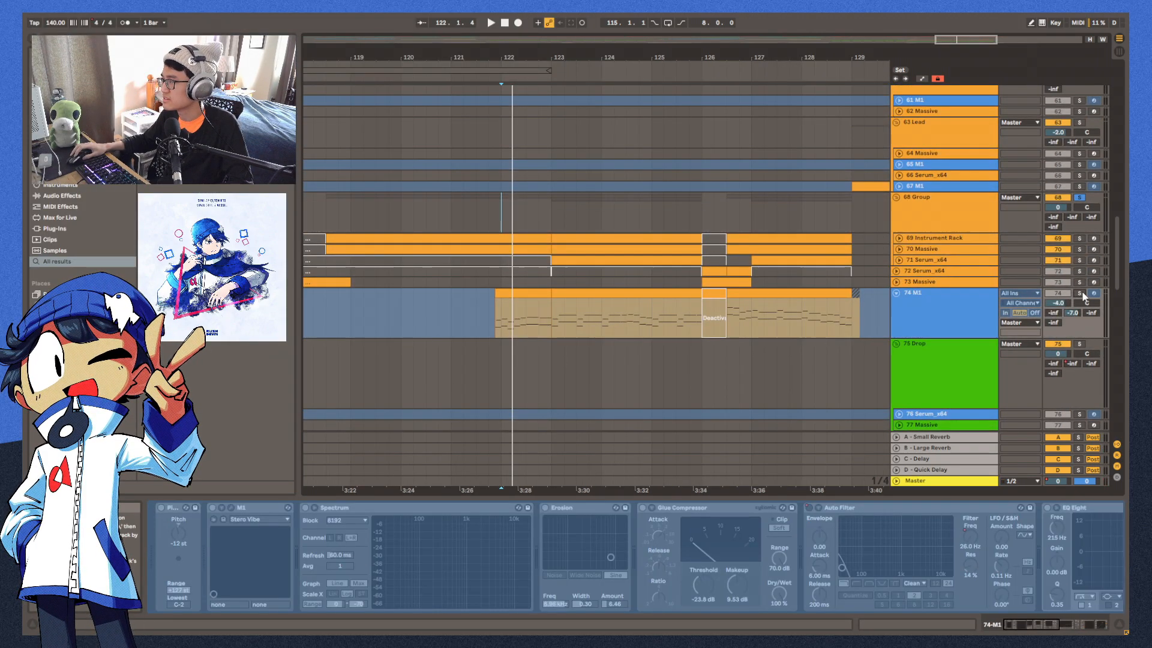
left_click(601, 293)
key("space")
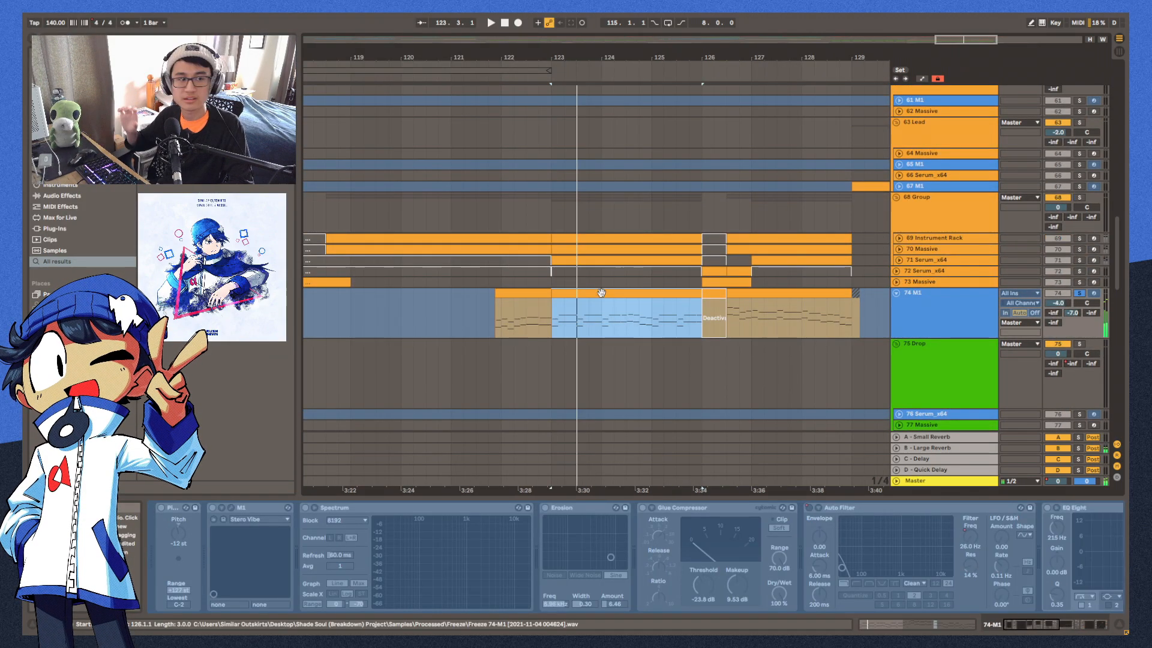
key("space")
left_click(1079, 198)
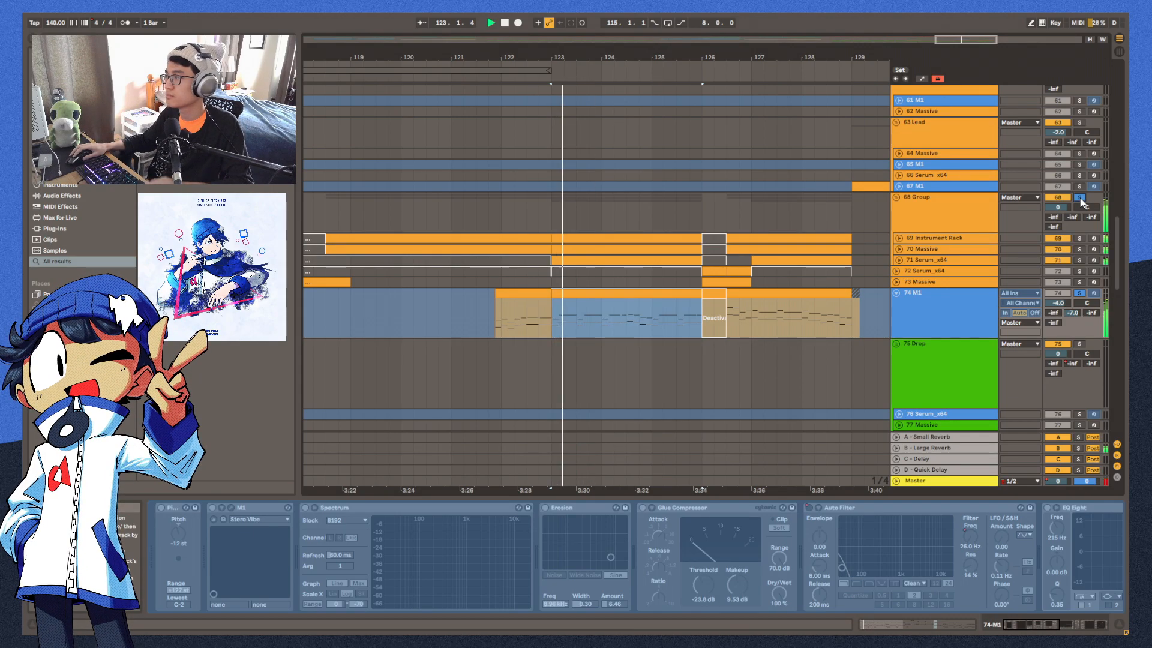
left_click(939, 315)
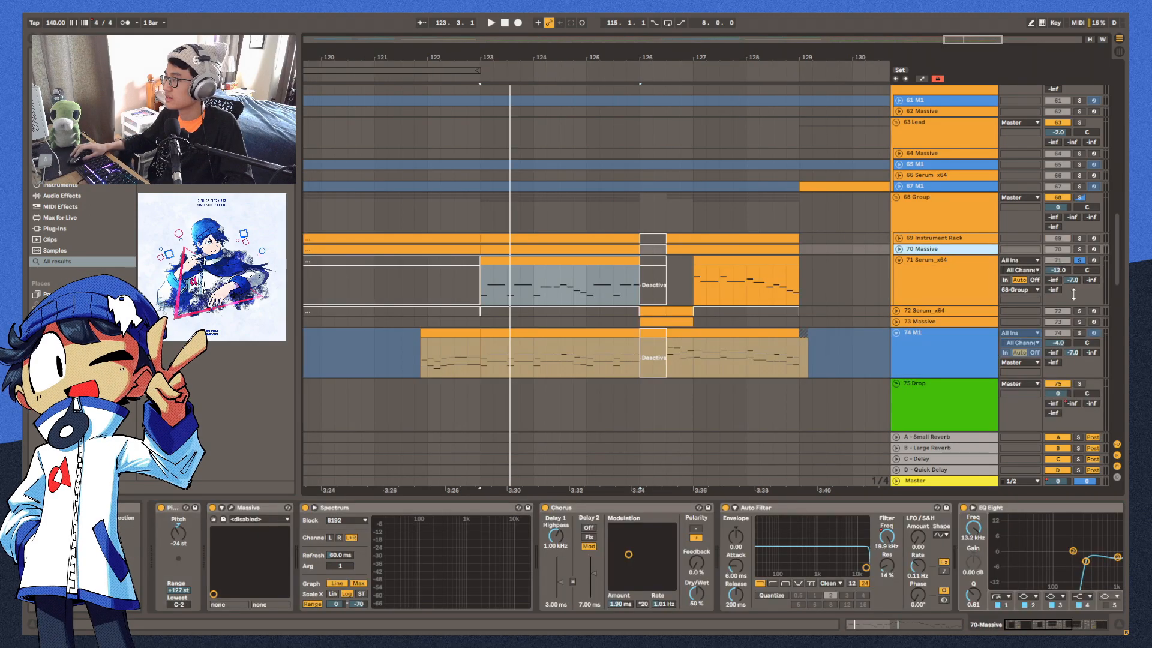
Play the 71 Serum_x64 track soloed from bar 123 and compare it with the unfolded, soloed Instrument Rack (69)
left_click_drag(913, 303, 913, 365)
scroll(912, 329, "down", 2)
left_click_drag(551, 58, 507, 76)
left_click(503, 215)
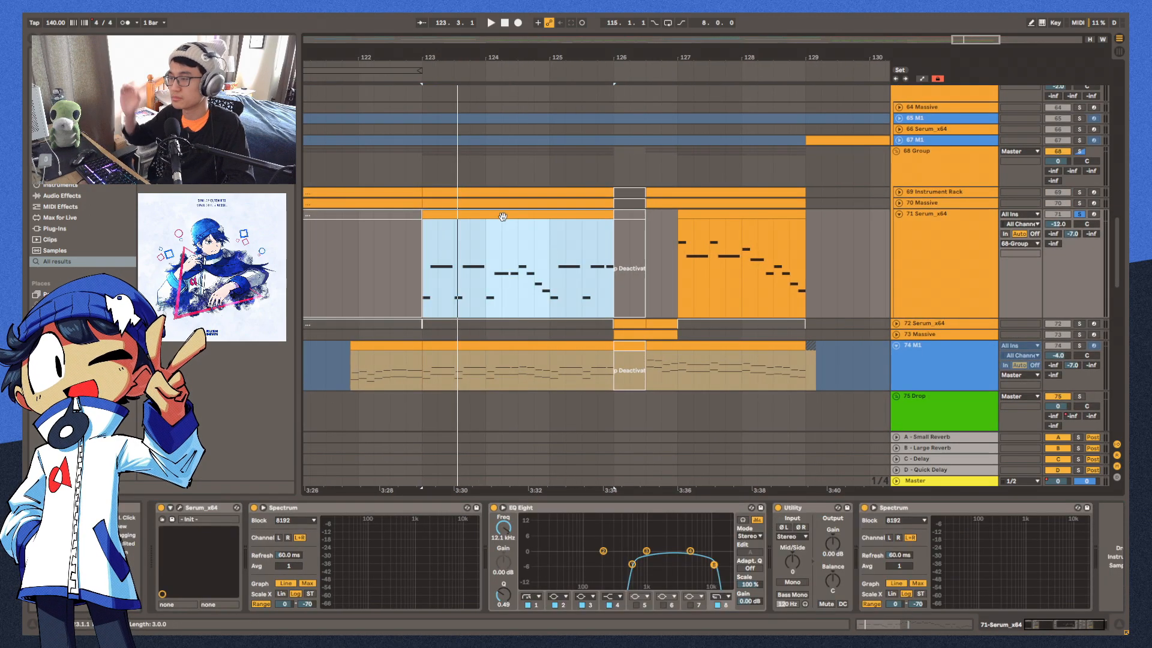
key("space")
left_click(898, 192)
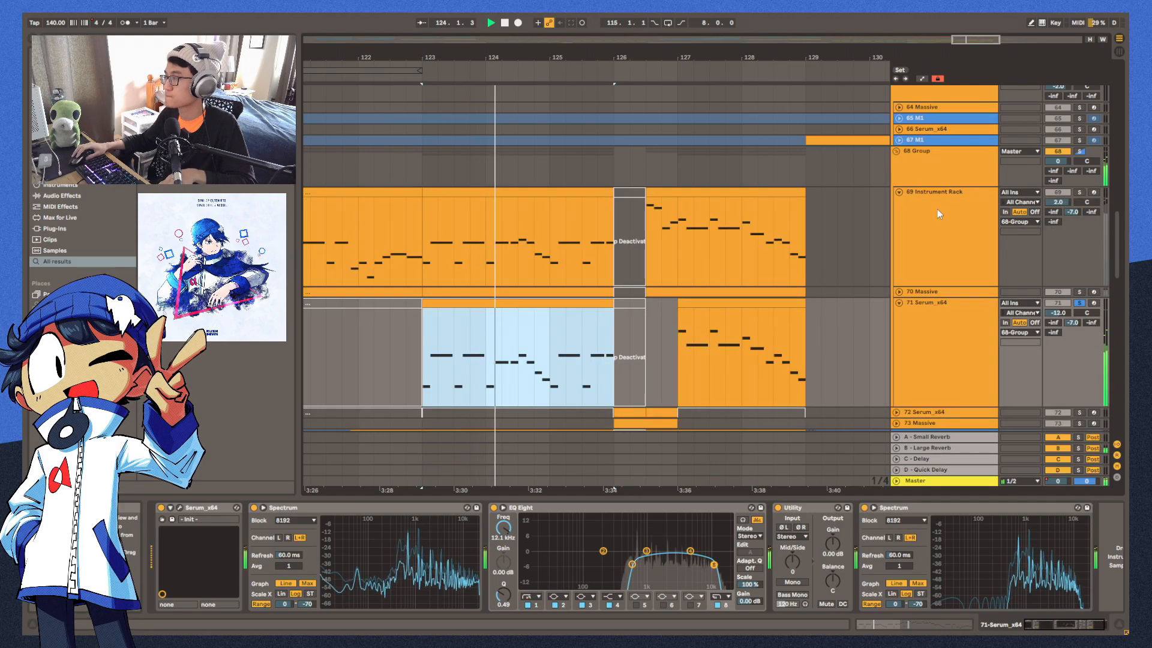
left_click(1079, 193)
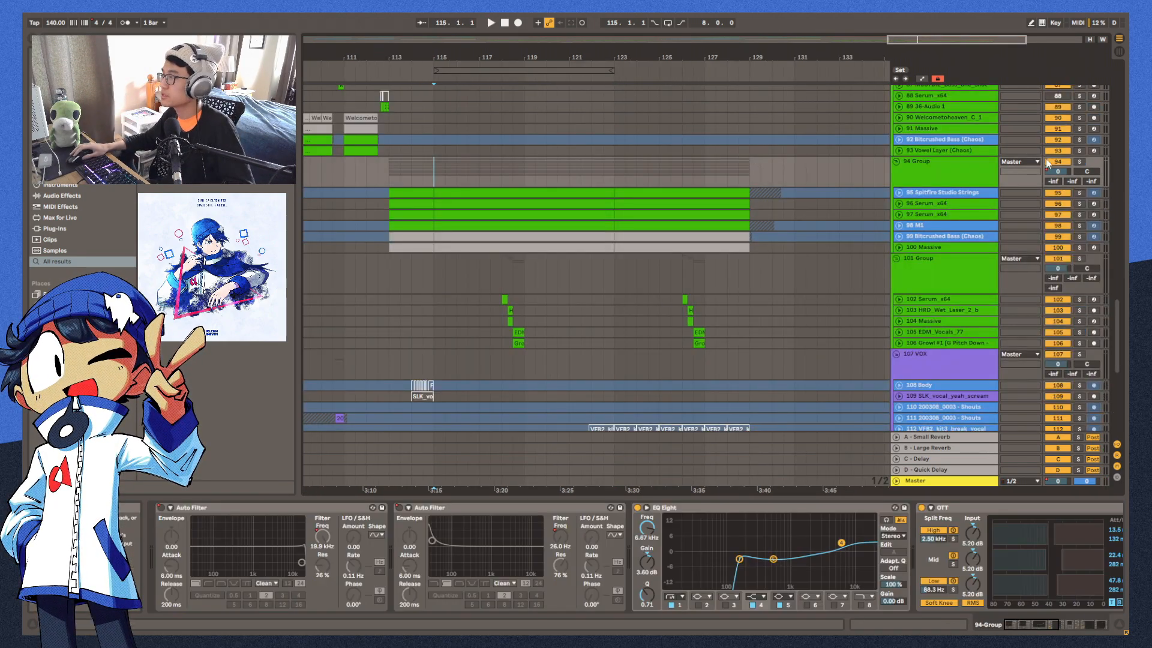
Play the soloed 94 Group from bar 115, followed by its Spitfire Studio Strings track (95) alone
left_click(1078, 161)
key("space")
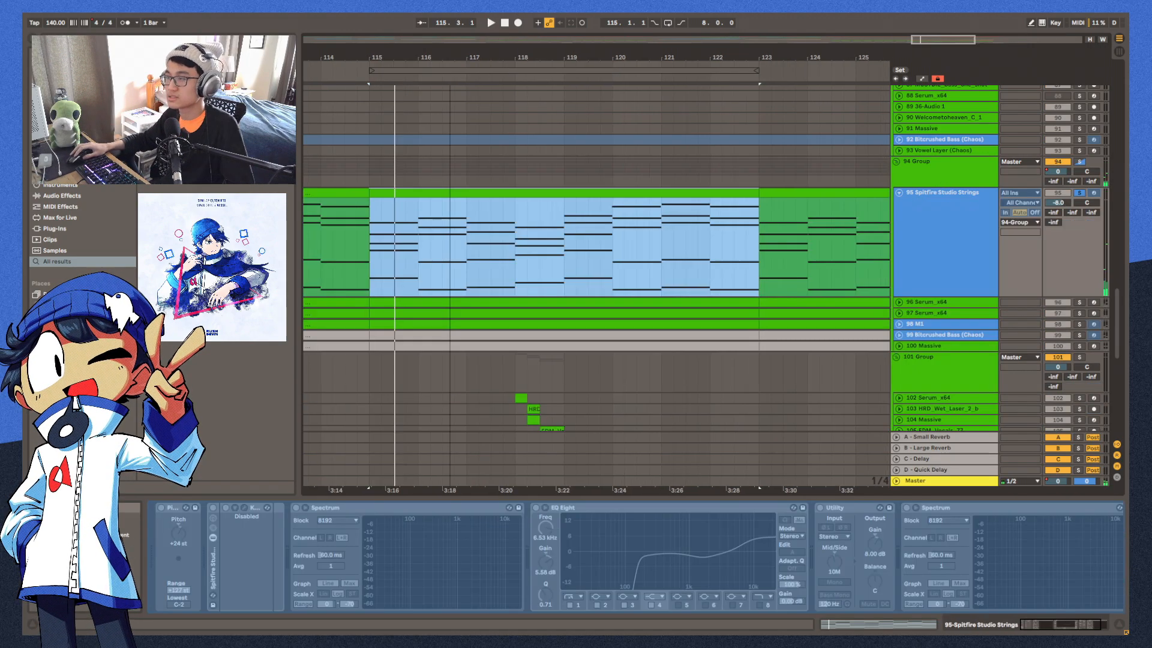
left_click_drag(454, 64, 453, 51)
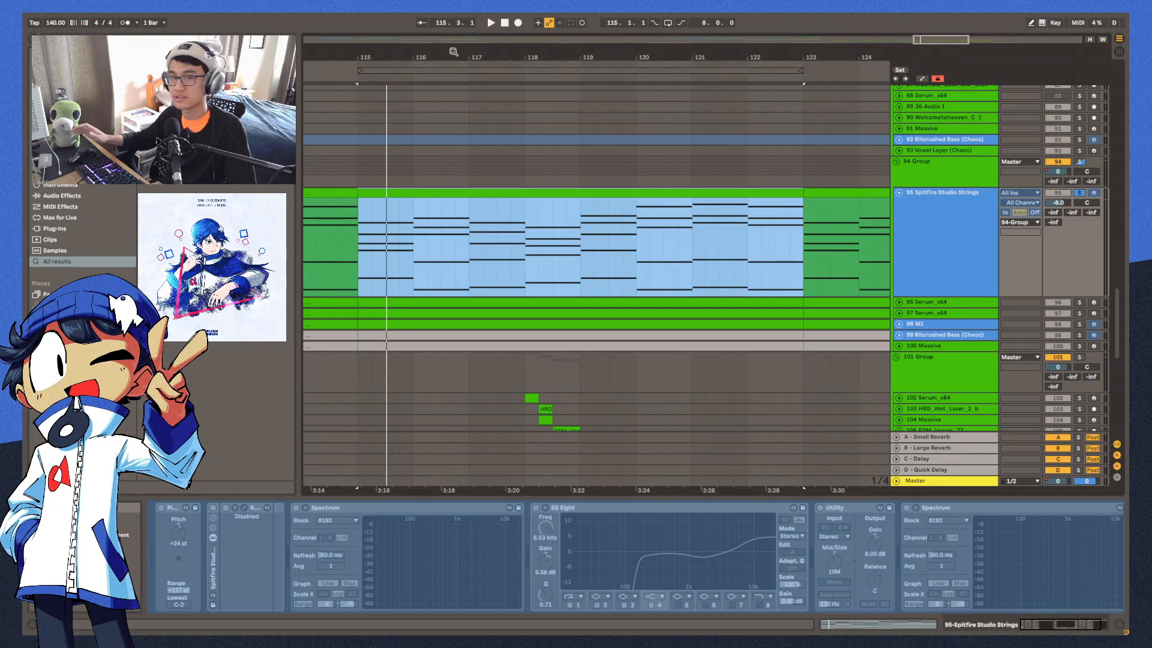
key("space")
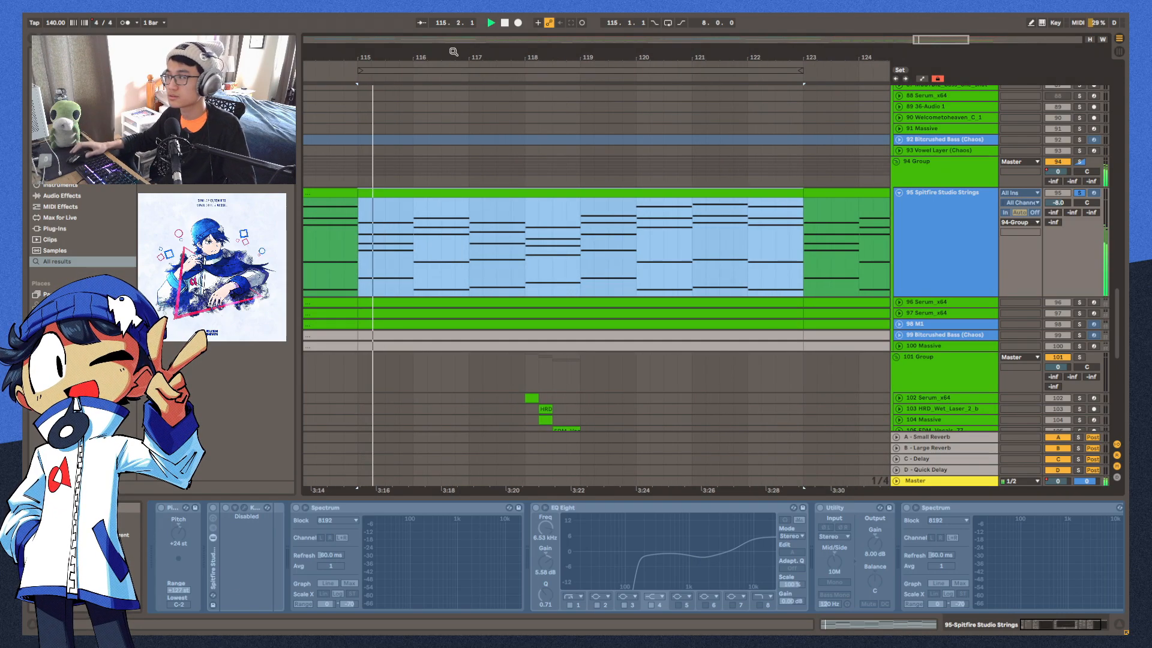
Unfold the 96 Serum_x64 and 97 Serum_x64 tracks and play each one soloed from bar 115
left_click(898, 302)
scroll(911, 294, "down", 2)
left_click(1023, 234)
left_click_drag(492, 63, 493, 58)
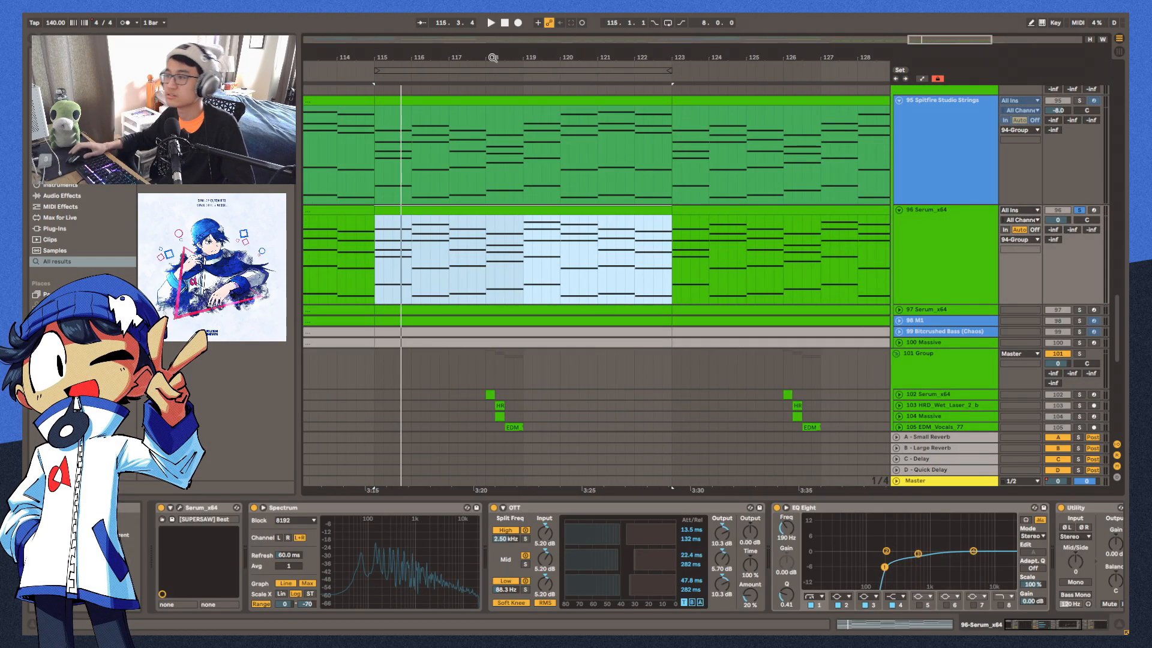
key("space")
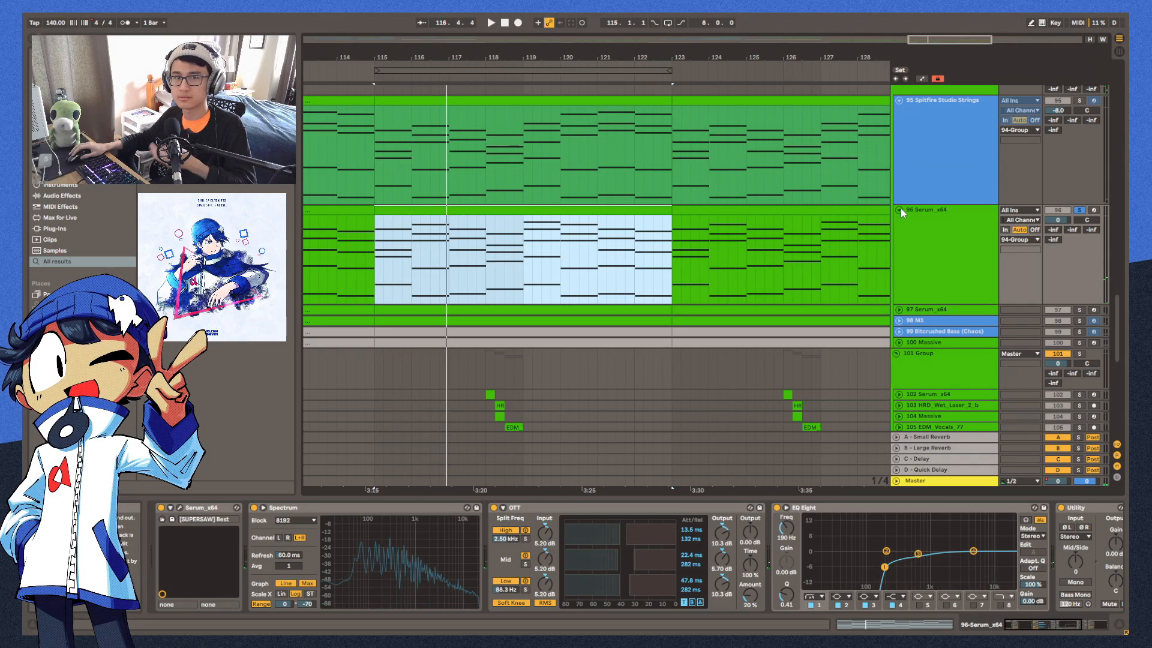
left_click(900, 210)
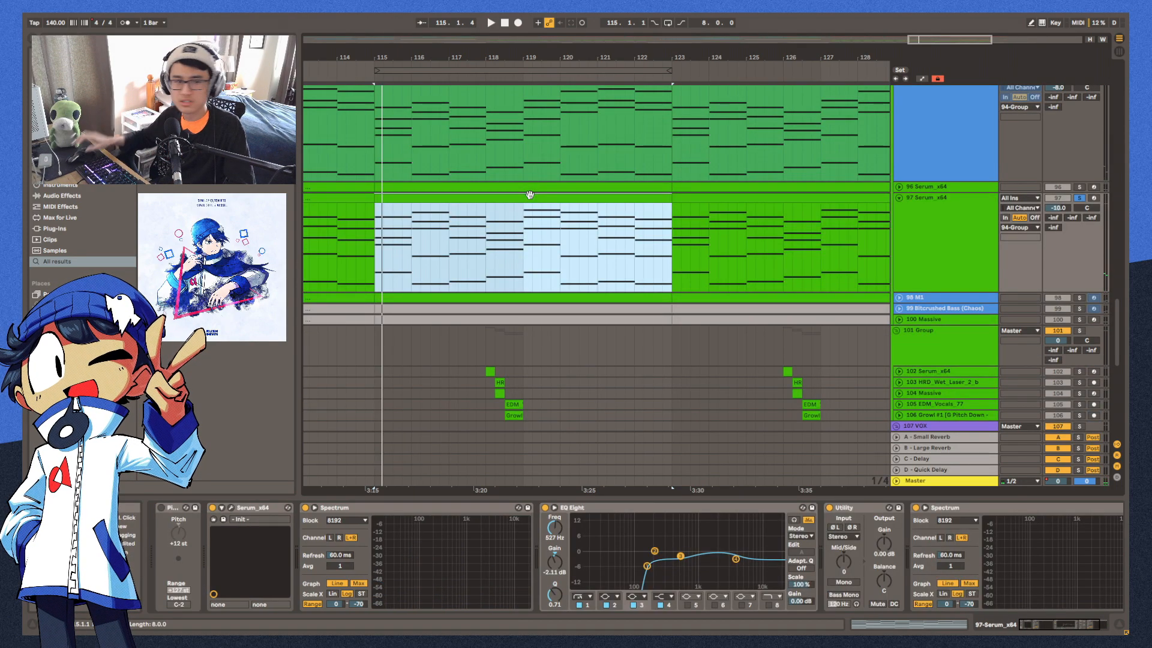
key("space")
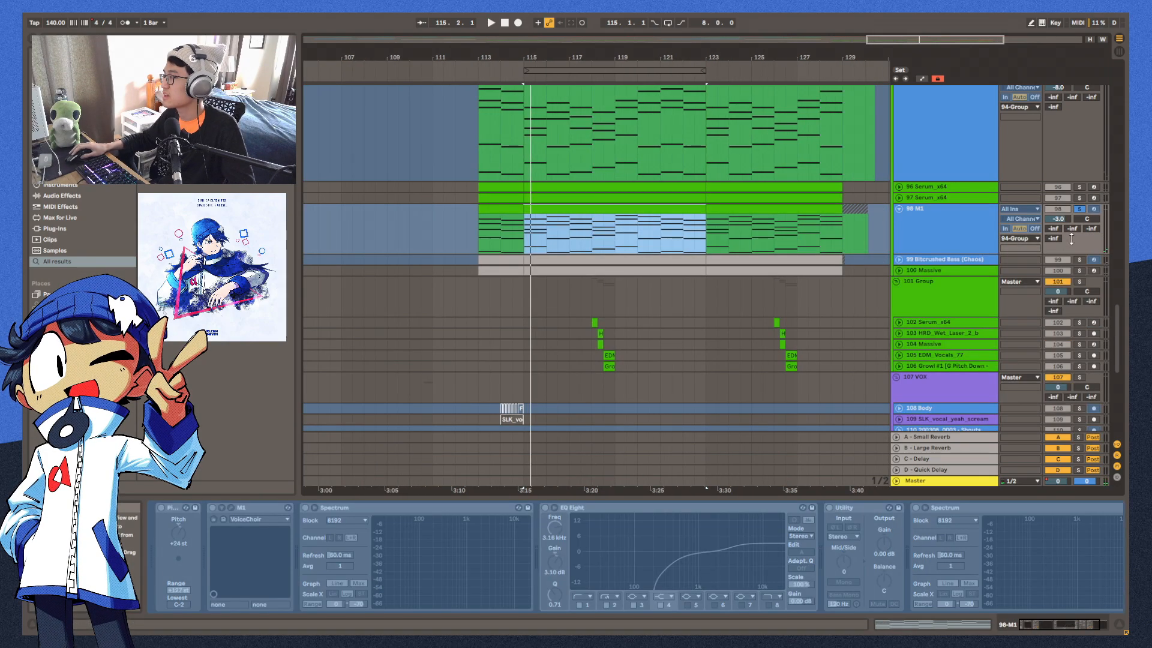
Enlarge the soloed 98 M1 VoiceChoir track and play it from bar 115
left_click_drag(1036, 253, 1036, 321)
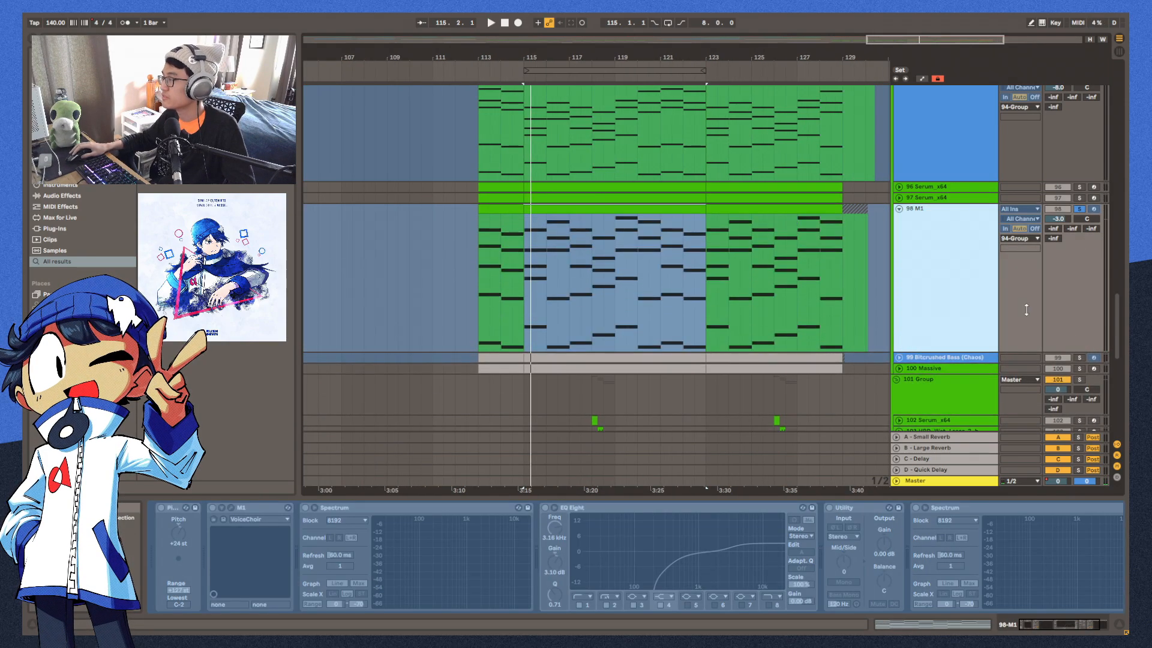
key("plus")
key("plus")
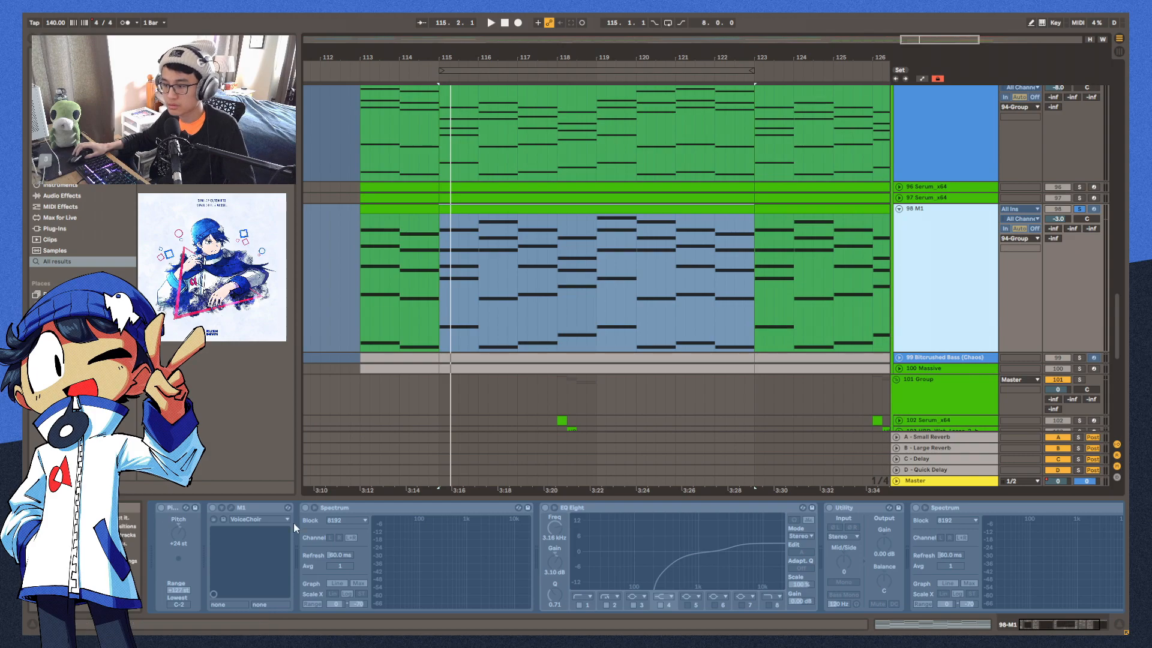
left_click(442, 278)
key("space")
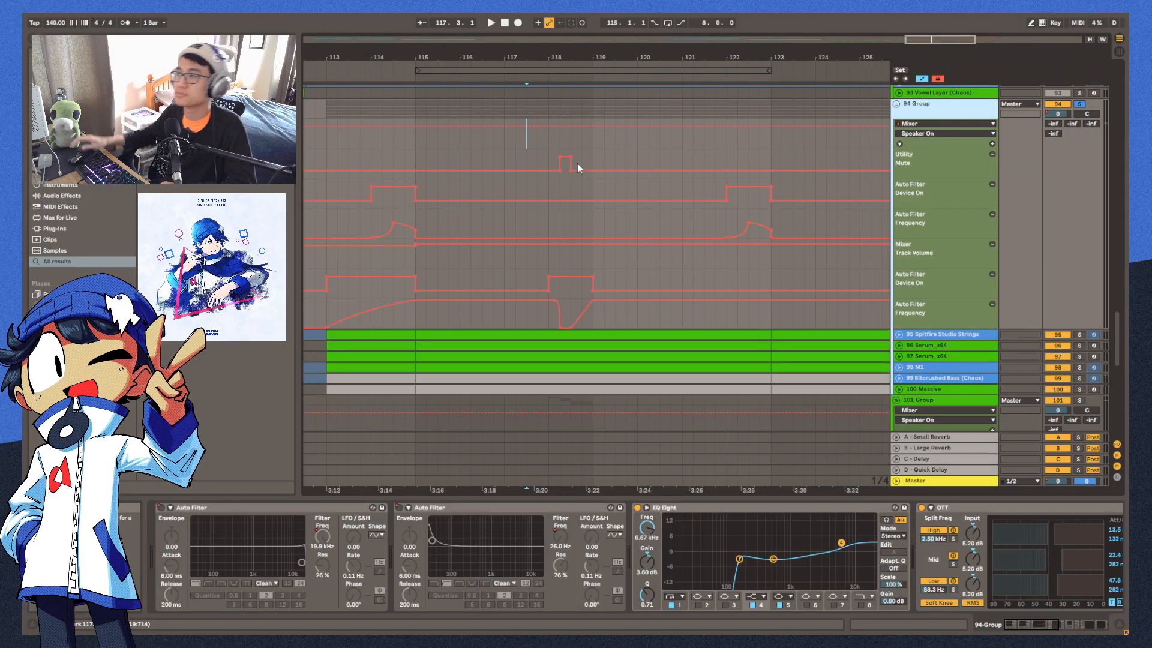
Examine the 94 Group's mute and Auto Filter automation lanes while playing the group through bar 118
scroll(564, 218, "up", 3)
scroll(563, 217, "up", 5)
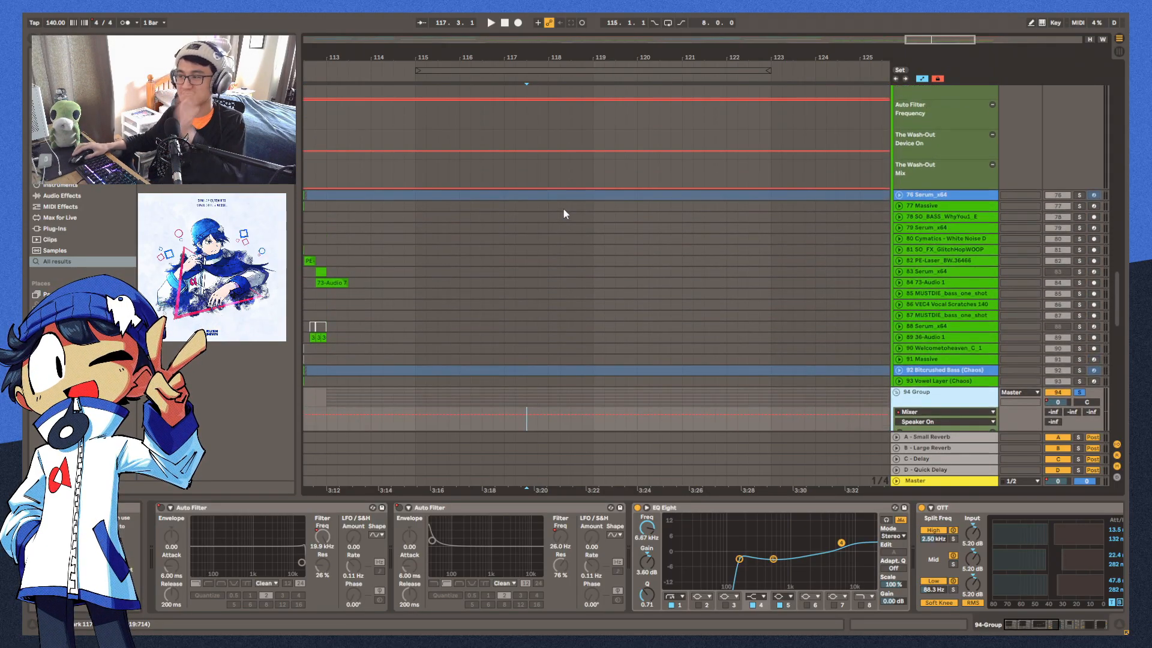
scroll(564, 209, "down", 6)
key("space")
scroll(543, 189, "down", 3)
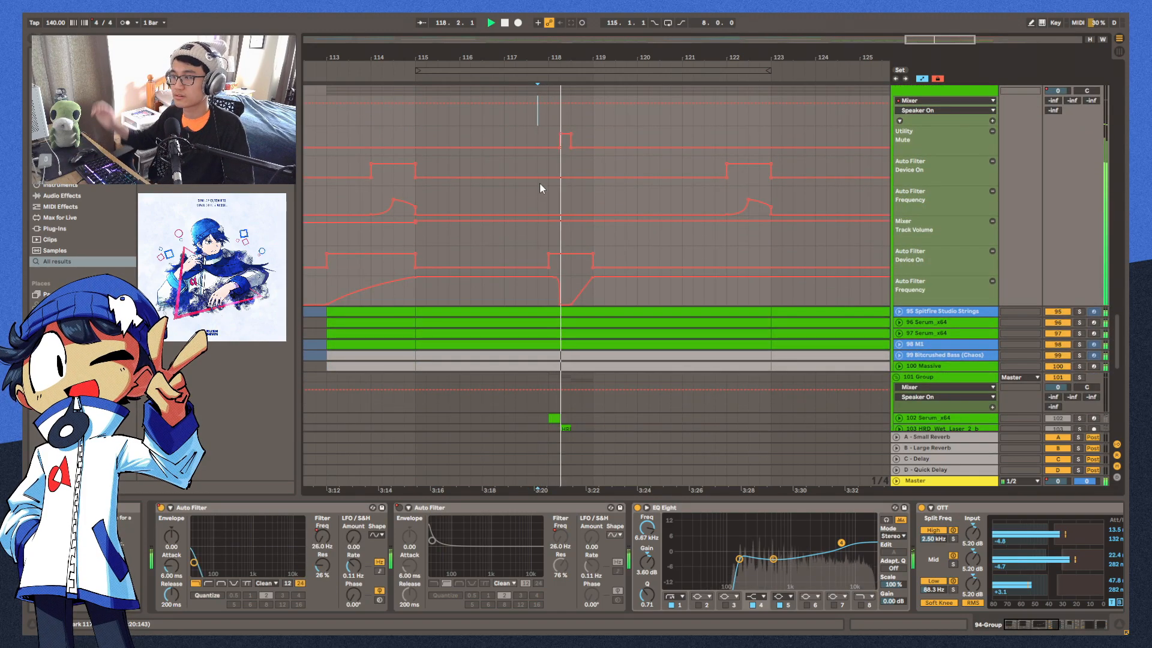
key("space")
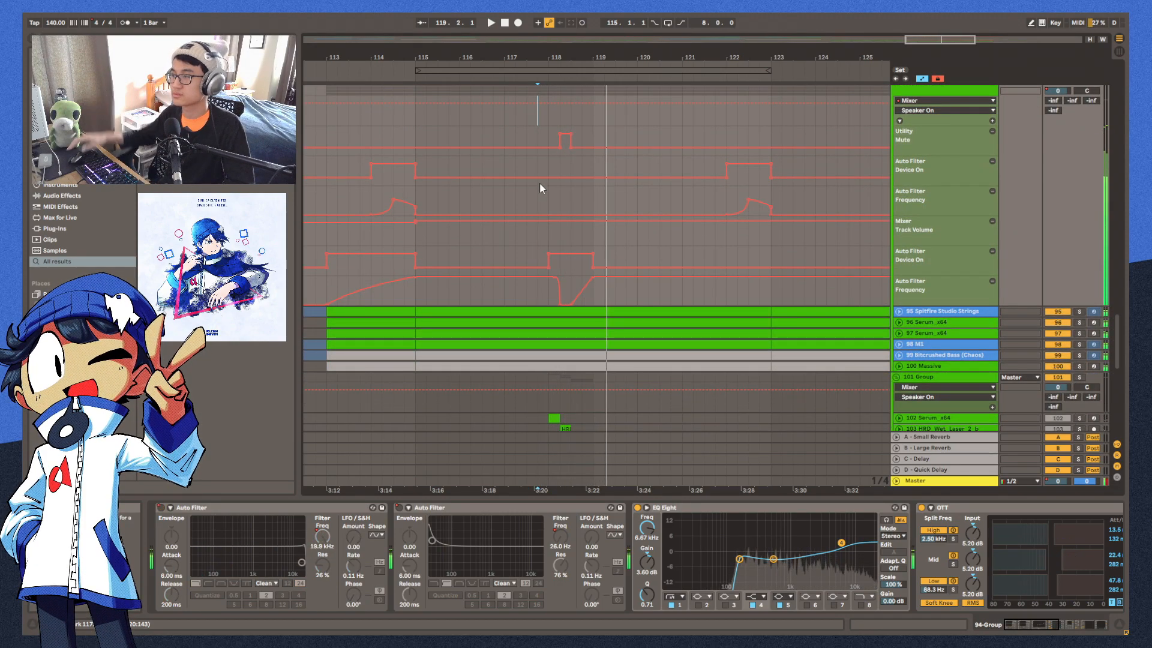
Solo the 101 Group and bring its tracks around bar 118 into view
scroll(539, 187, "down", 7)
left_click(1079, 238)
scroll(634, 177, "down", 4)
scroll(960, 207, "up", 6)
scroll(1052, 203, "up", 2)
scroll(1052, 203, "down", 7)
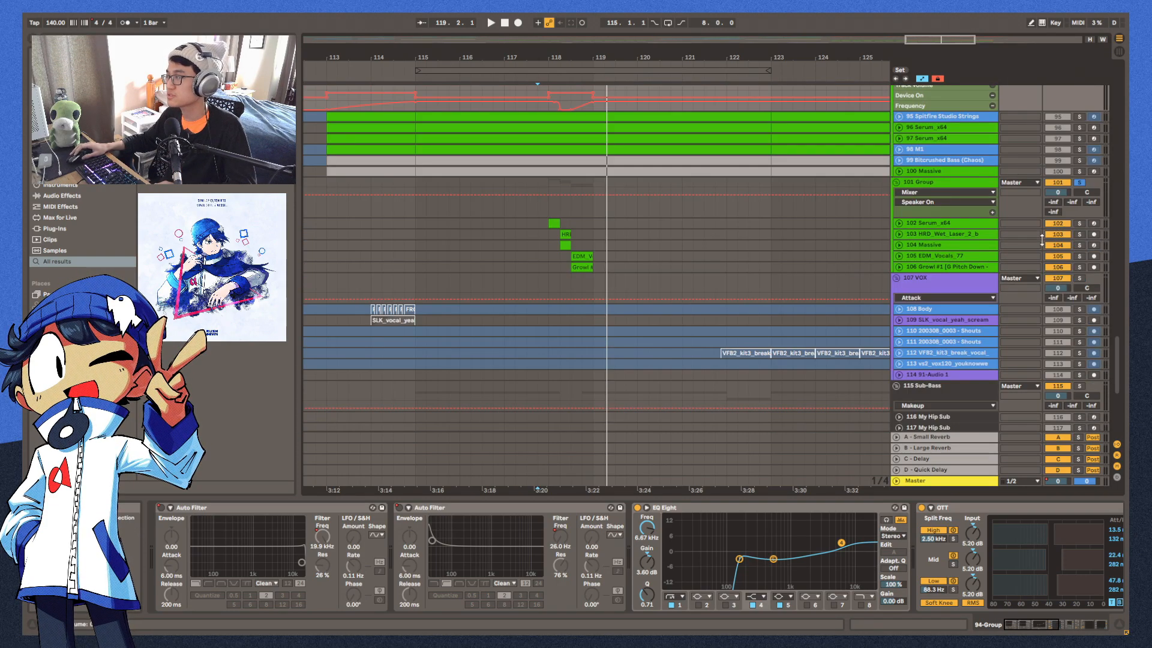
Solo the 102 Serum_x64 track and play its fill clip from bar 118
scroll(547, 261, "up", 3)
left_click(548, 262)
scroll(548, 262, "down", 1)
key("space")
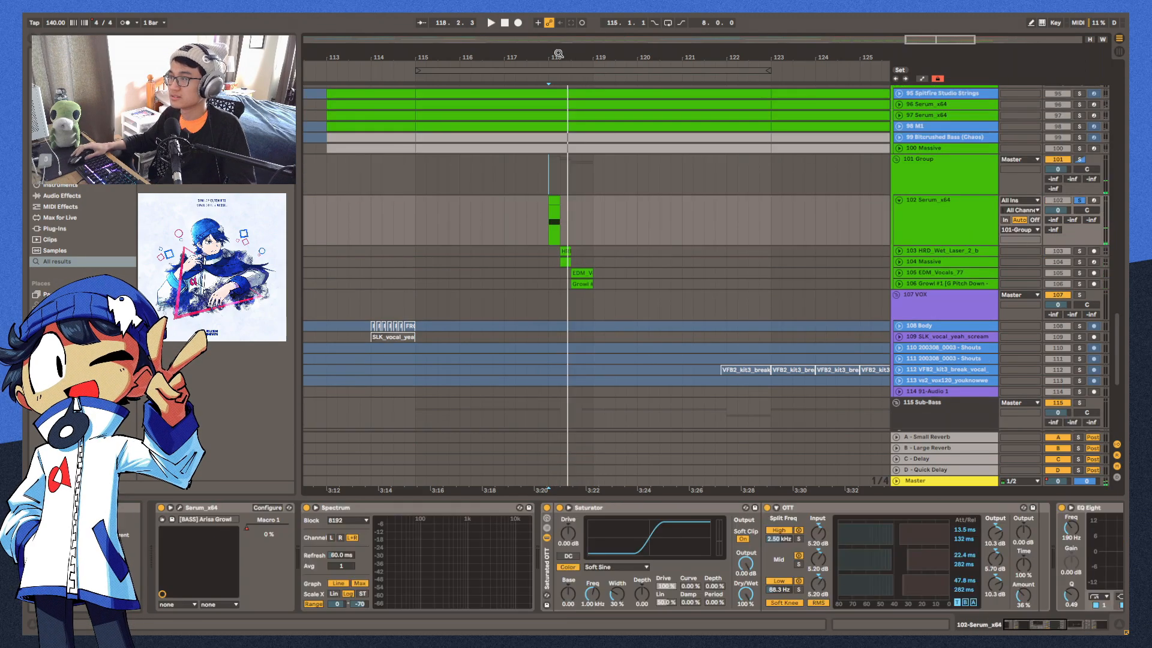
left_click_drag(558, 58, 558, 96)
key("space")
Solo the 104 Massive track, play its fill from 118.2 and show the clip's MIDI notes
key("space")
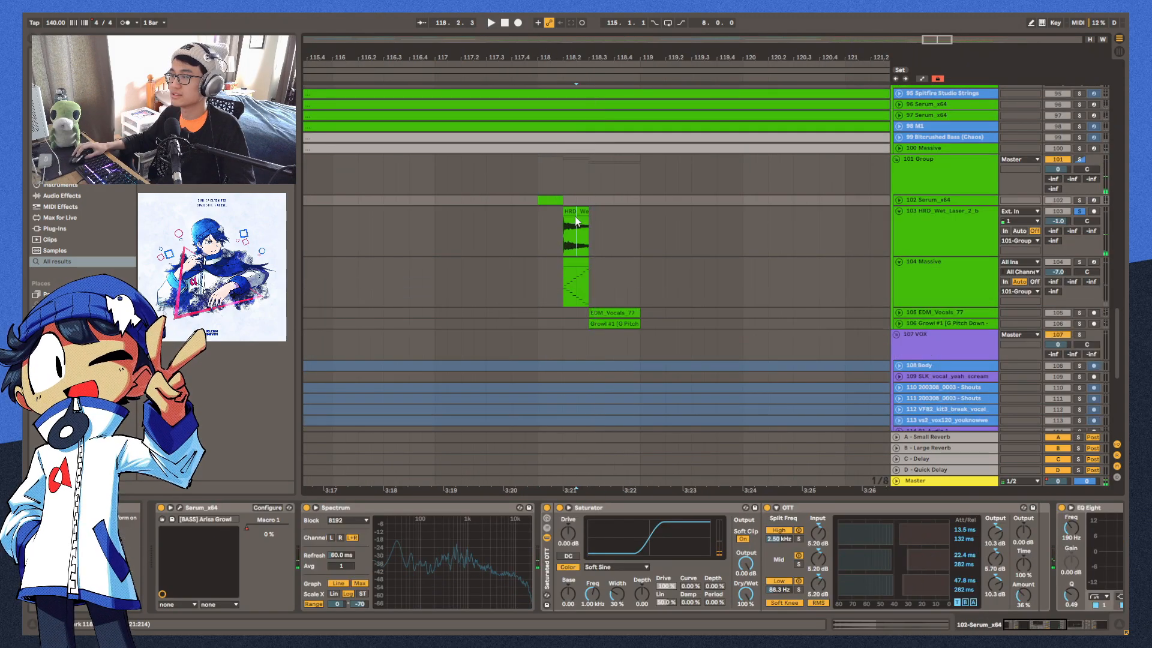
left_click(576, 211)
key("space")
left_click(1080, 262)
key("space")
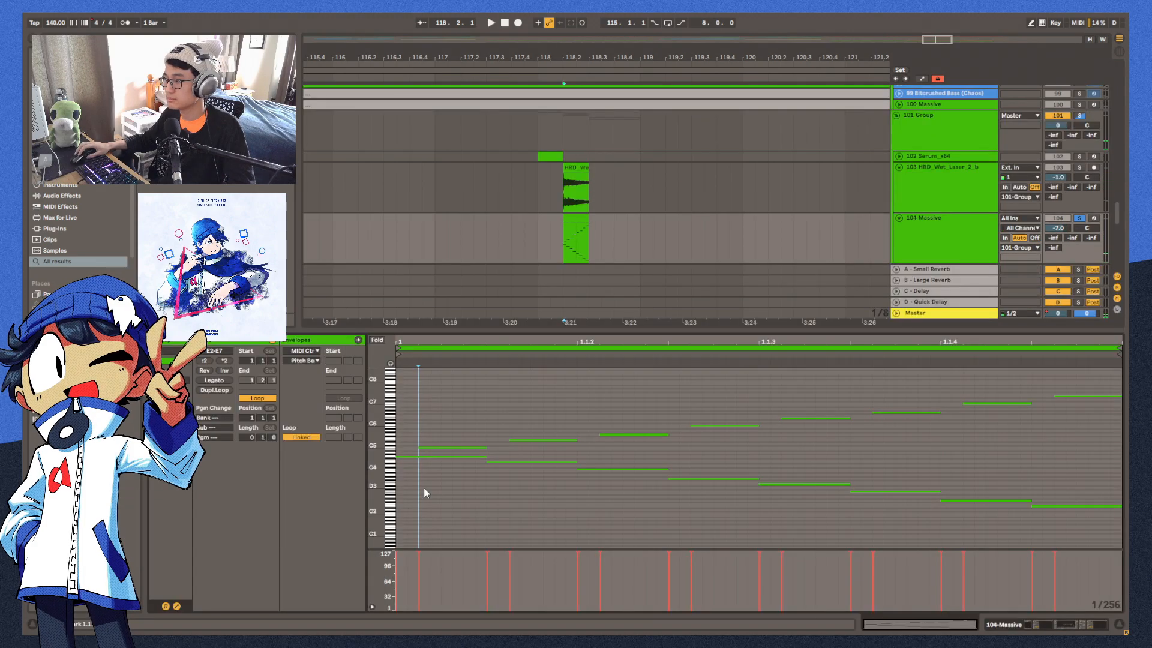
key("space")
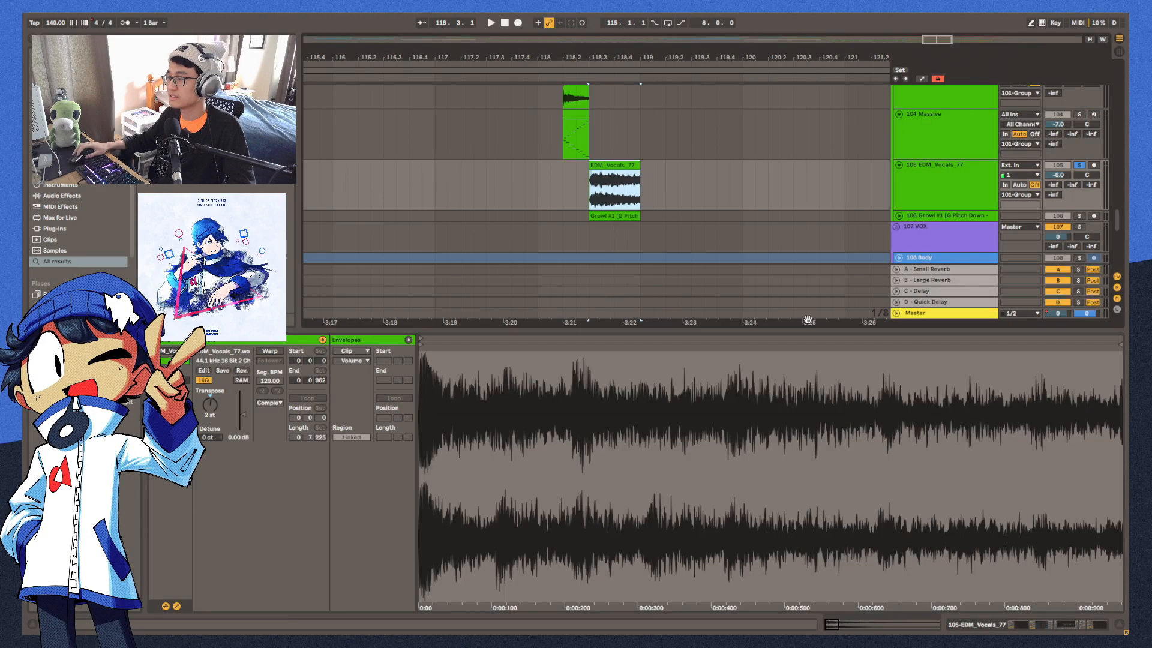
key("space")
key("space")
Hide the MIDI notes and play the 106 Growl clip soloed from 118.3
left_click_drag(805, 330, 805, 600)
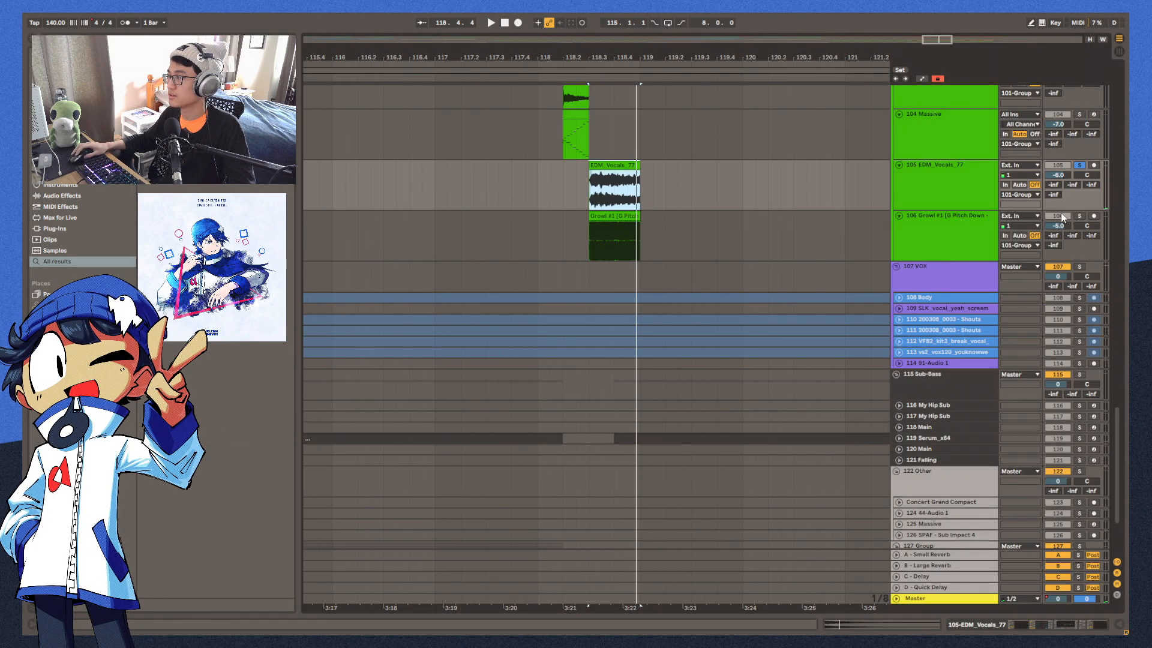
left_click(1080, 216)
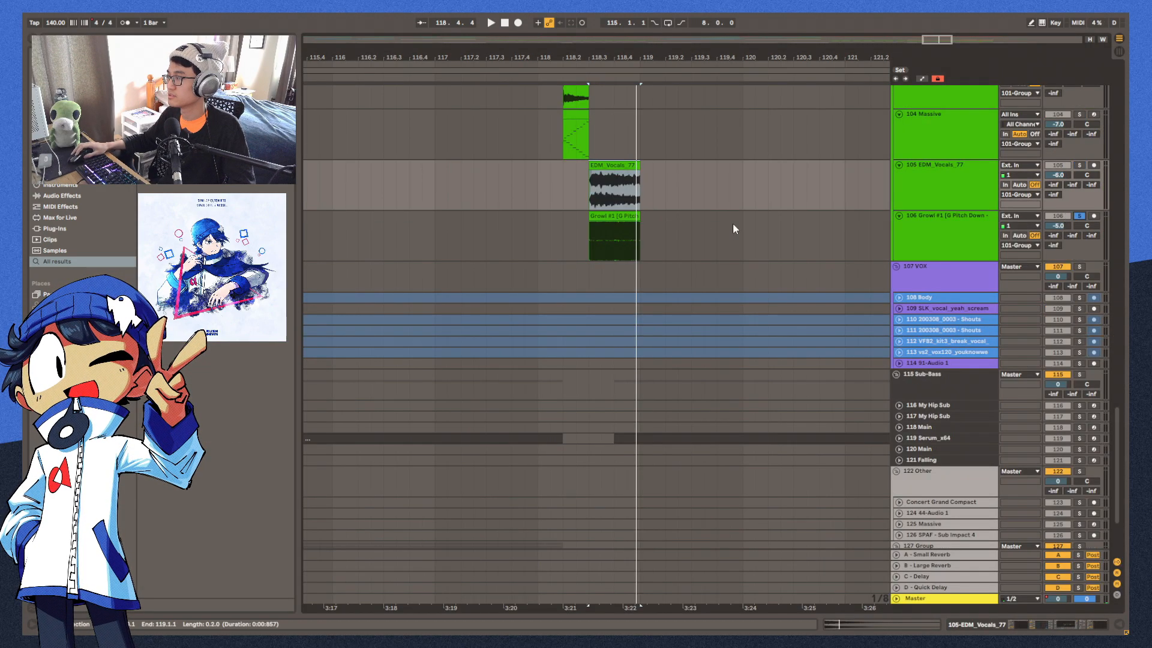
left_click(617, 217)
key("space")
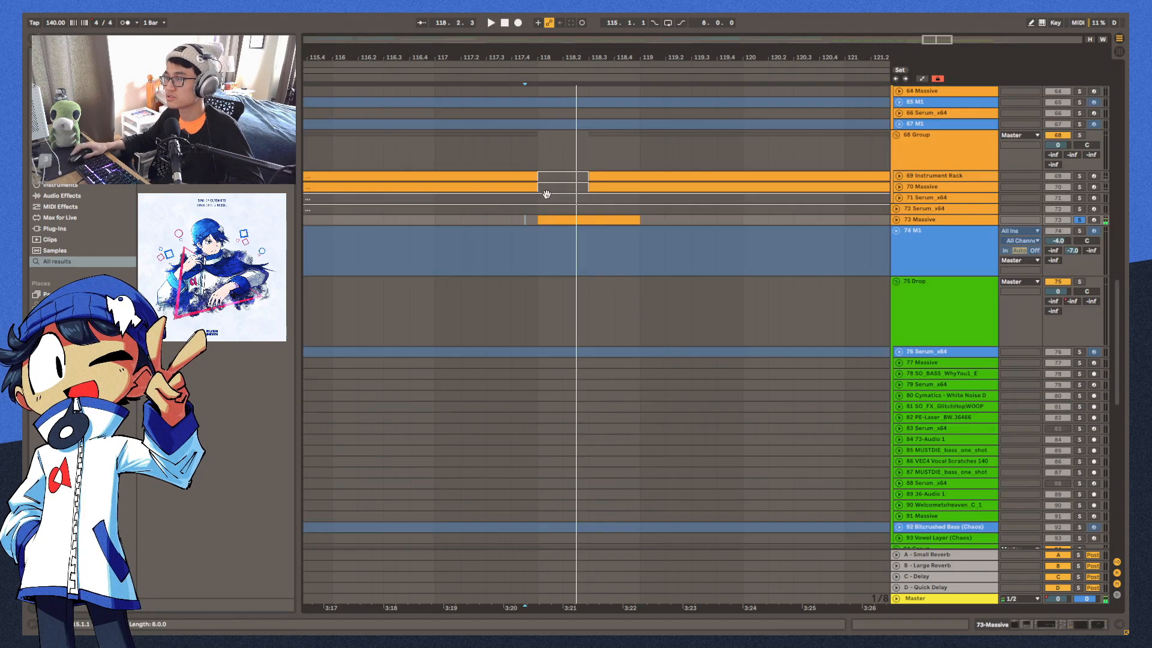
left_click(592, 219)
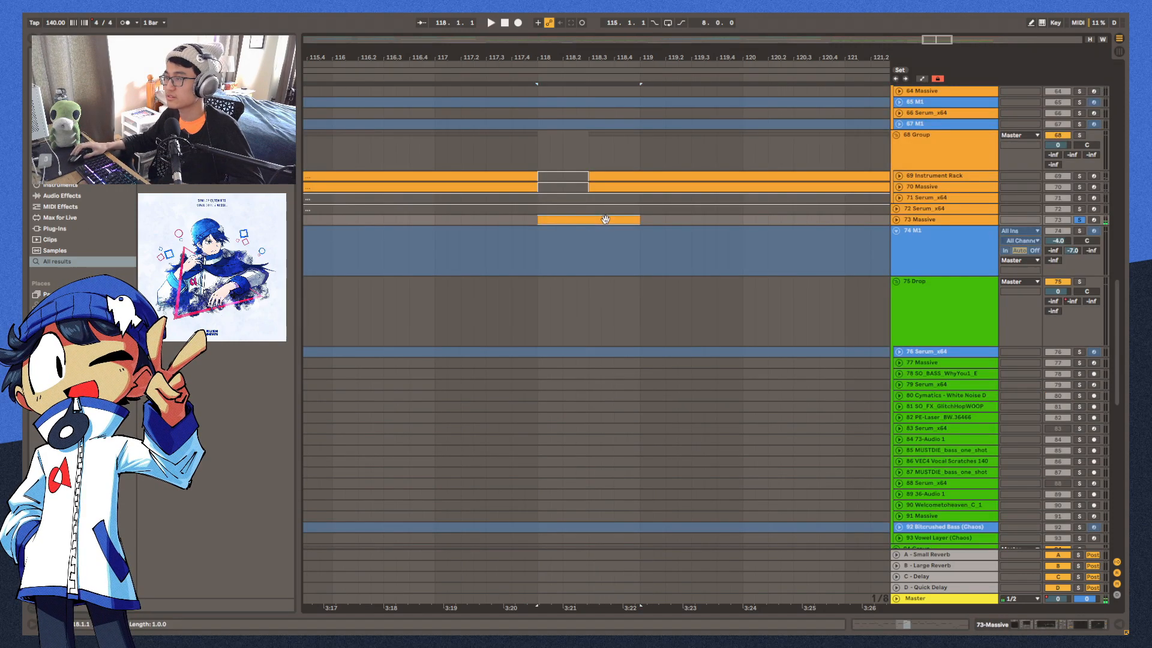
Solo the 119 Serum_x64 sub-bass track and play it from bar 115
scroll(1028, 376, "down", 6)
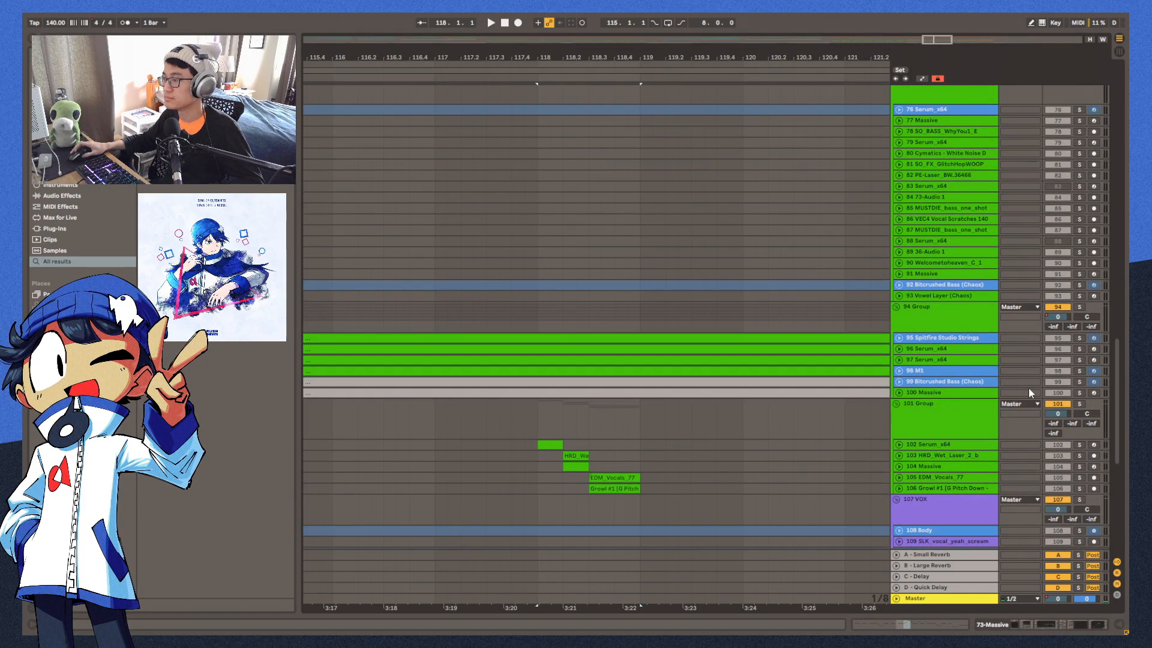
scroll(1030, 393, "down", 2)
left_click(1079, 347)
key("space")
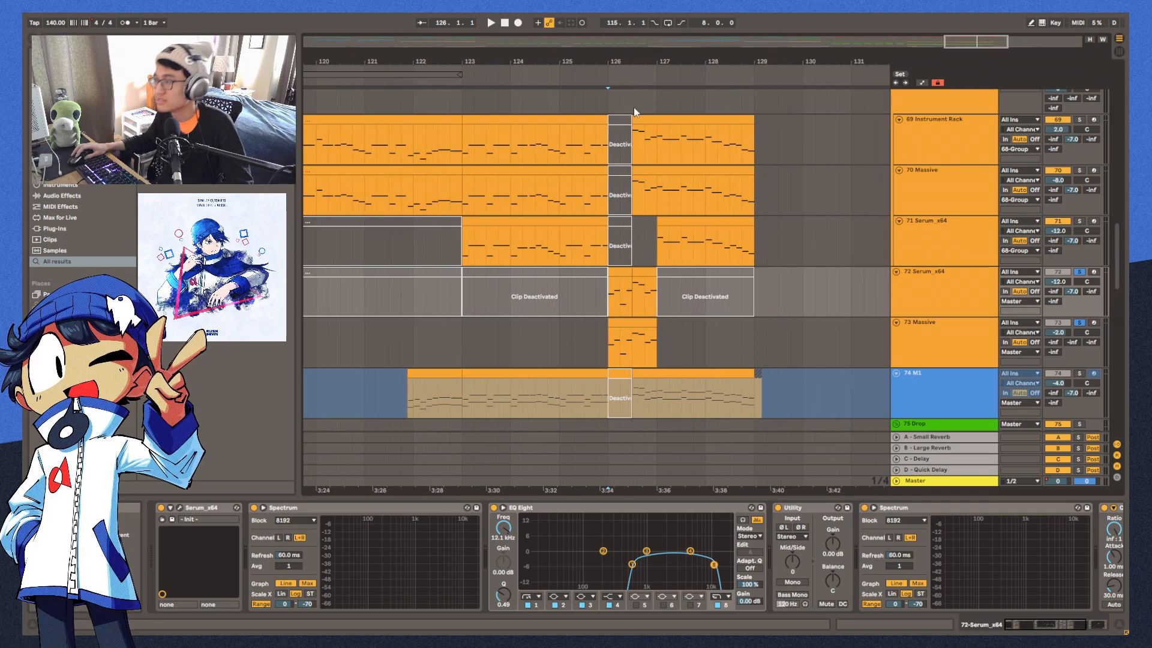
Solo the 72 Serum_x64 track and play its clip at bar 126
scroll(634, 111, "down", 2)
left_click(1082, 253)
left_click(1078, 203)
left_click_drag(554, 60, 586, 93)
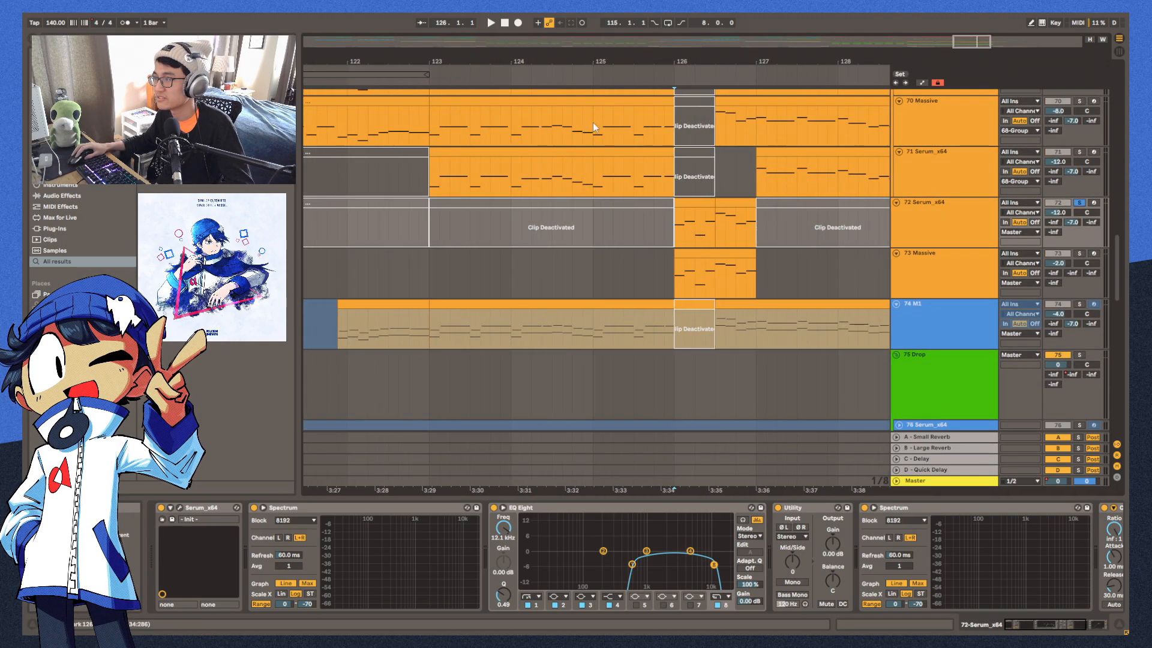
key("space")
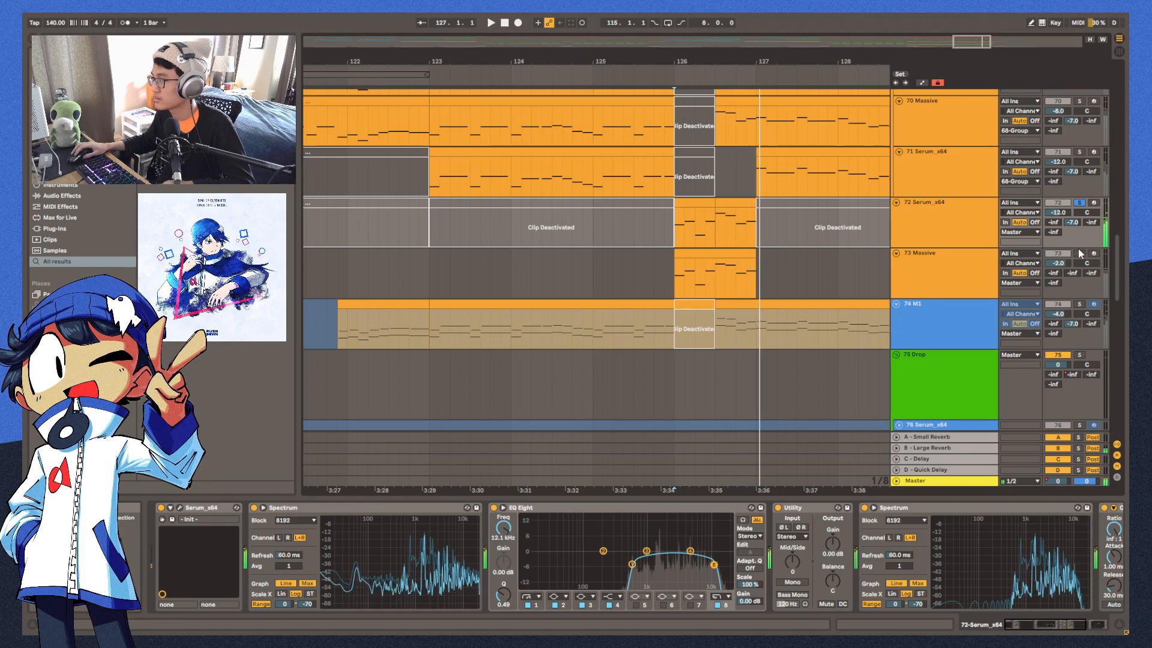
Add the 73 Massive track to the solo and play both layers from bar 126
left_click(1078, 252, "ctrl")
key("space")
key("space")
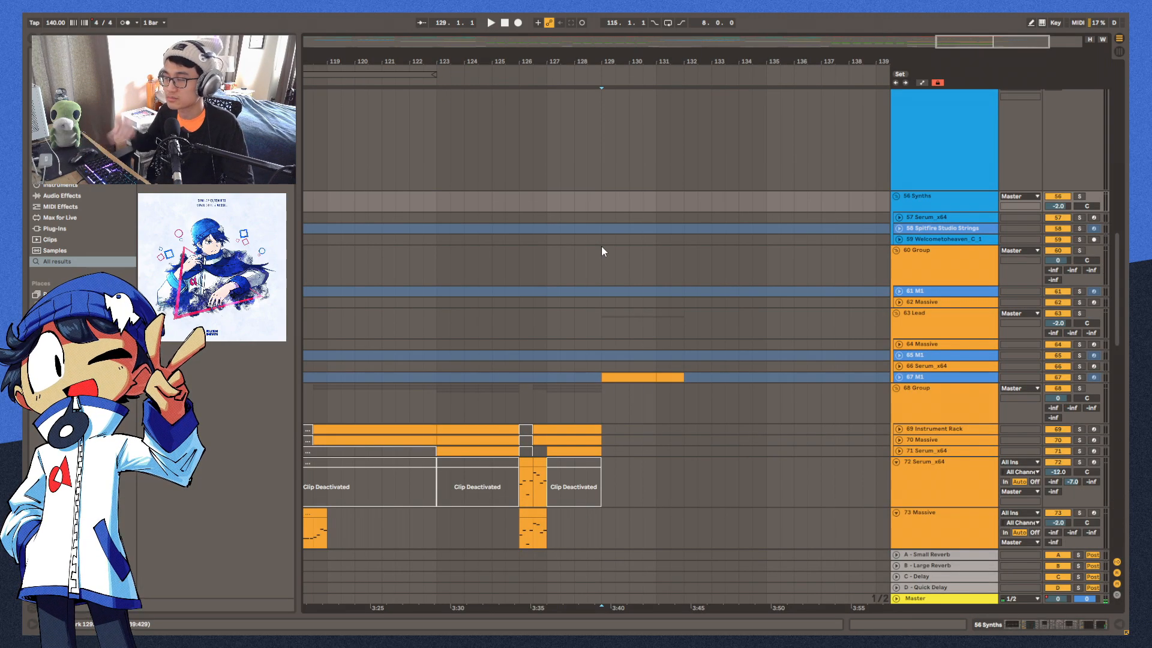
Play the unsoloed arrangement from bar 129 and look over the ending's synth, impact and noise tracks
key("space")
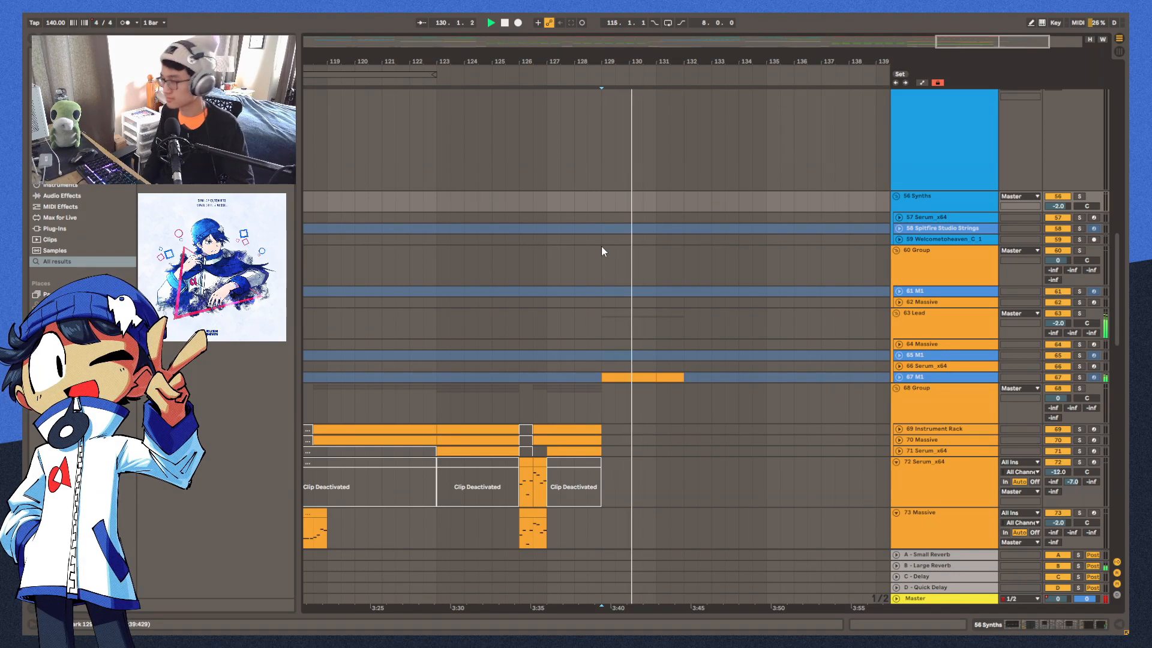
scroll(722, 272, "down", 5)
scroll(721, 272, "down", 15)
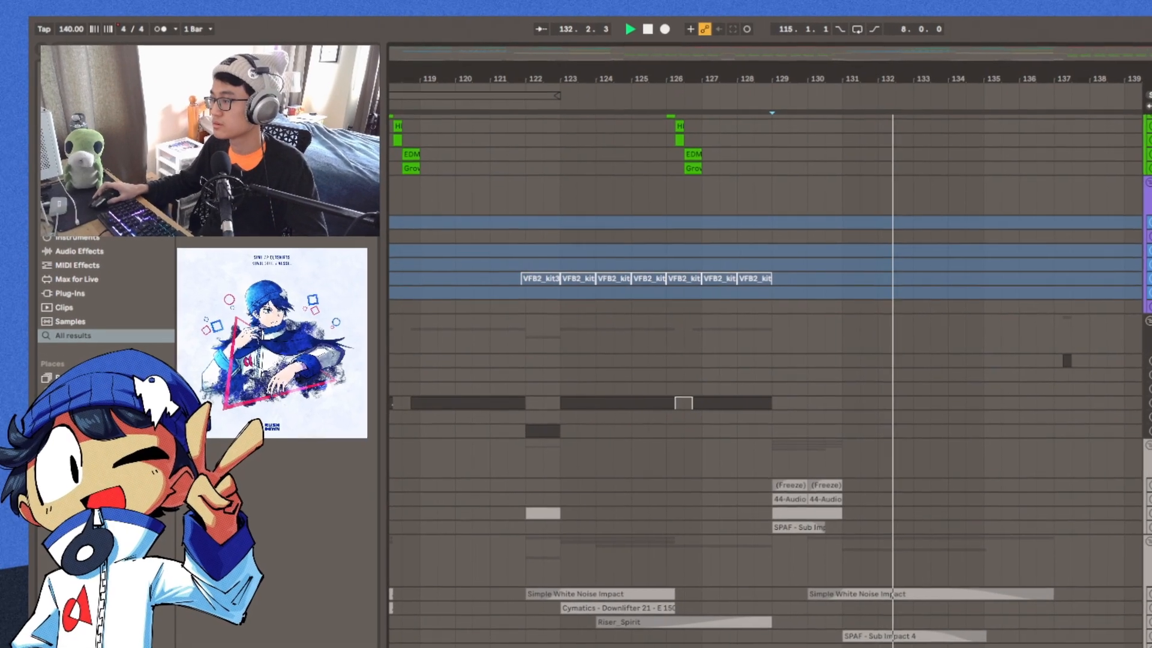
scroll(720, 360, "up", 10)
scroll(818, 360, "up", 6)
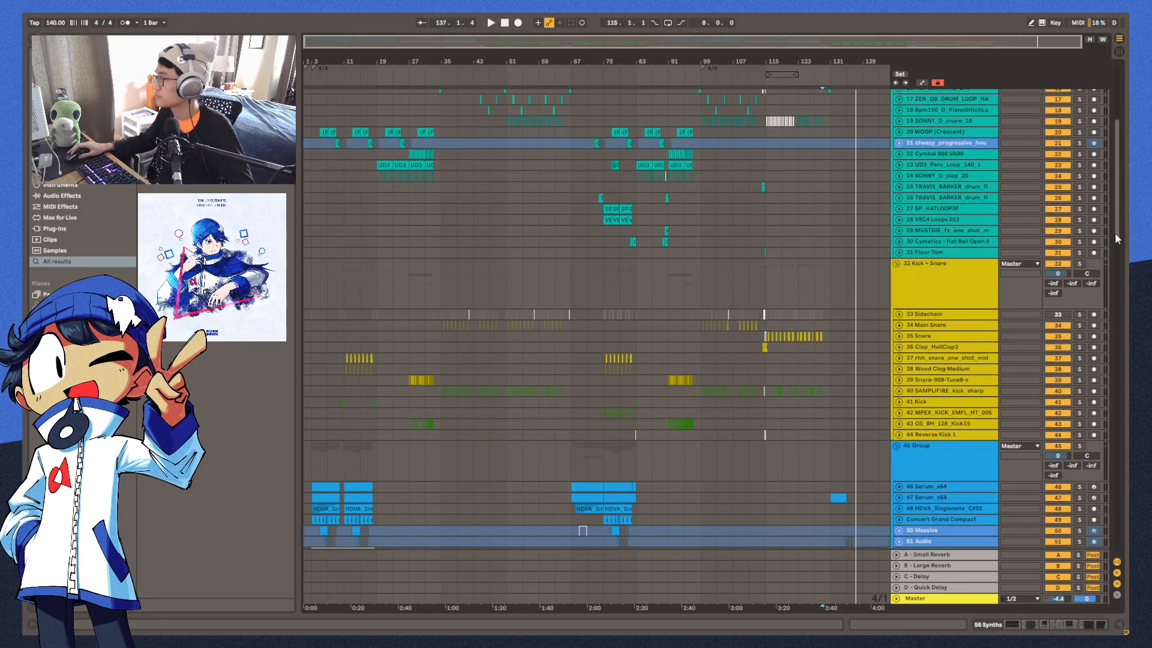
Show the Master track's device chain and open the Ozone 8 plug-in window on its Equalizer module
left_click_drag(1116, 236, 1117, 543)
double_click(959, 600)
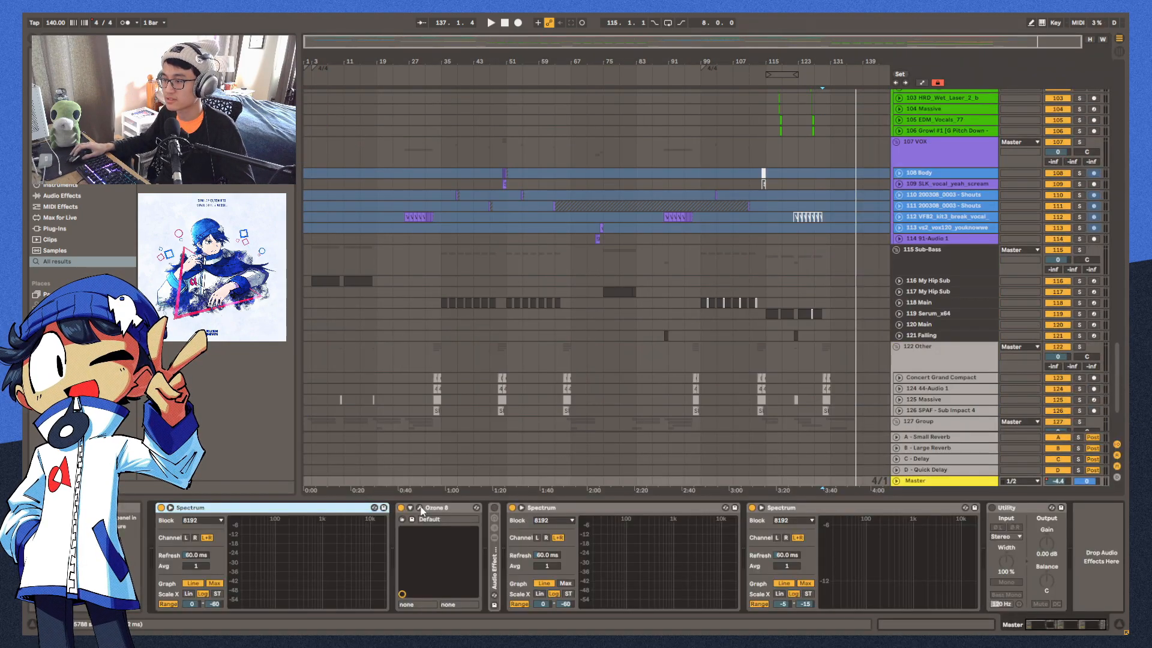
key("ctrl+alt+p")
left_click(416, 233)
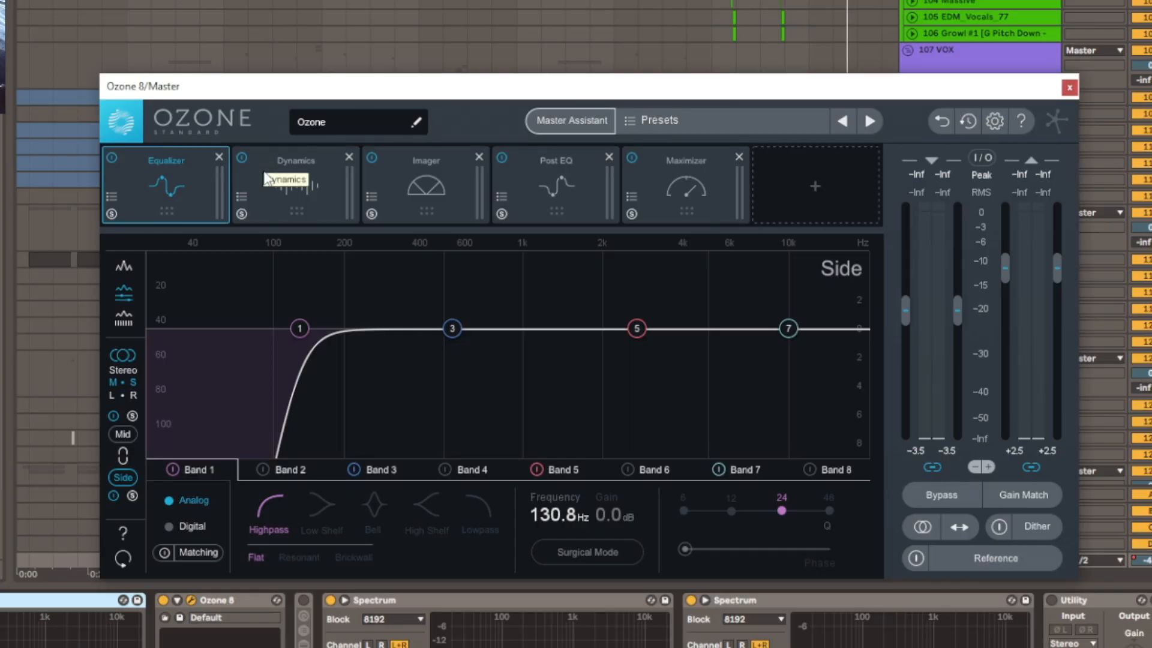
Examine Ozone 8's Imager and Maximizer module settings on the Master track
left_click(468, 224)
left_click(427, 190)
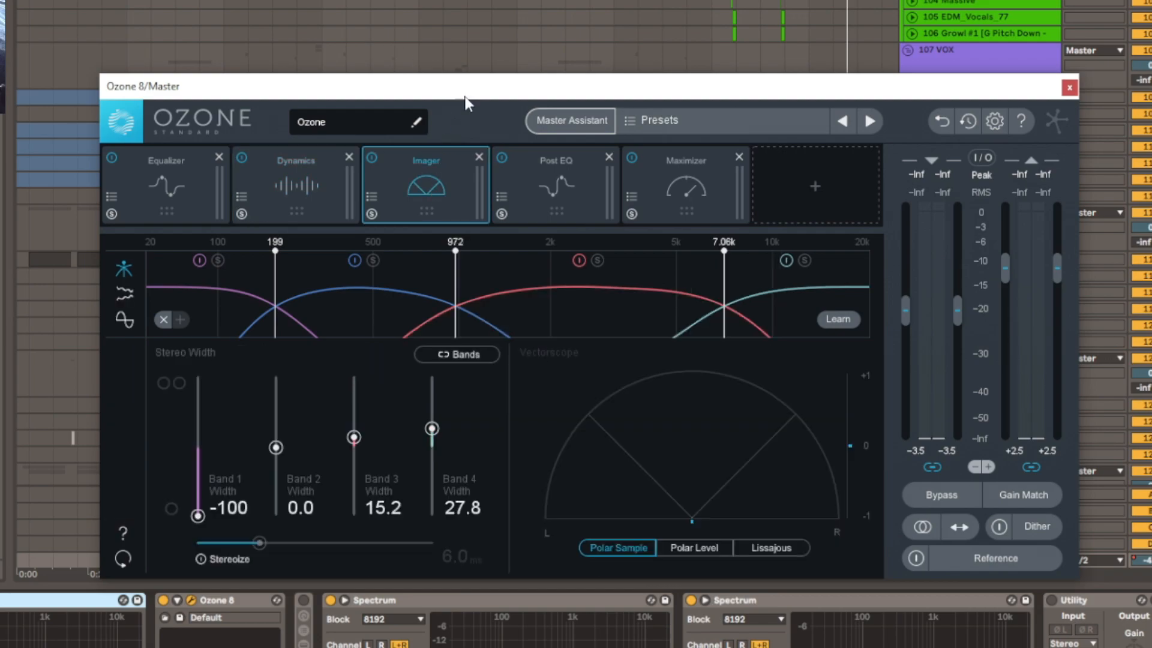
left_click(527, 185)
left_click(664, 168)
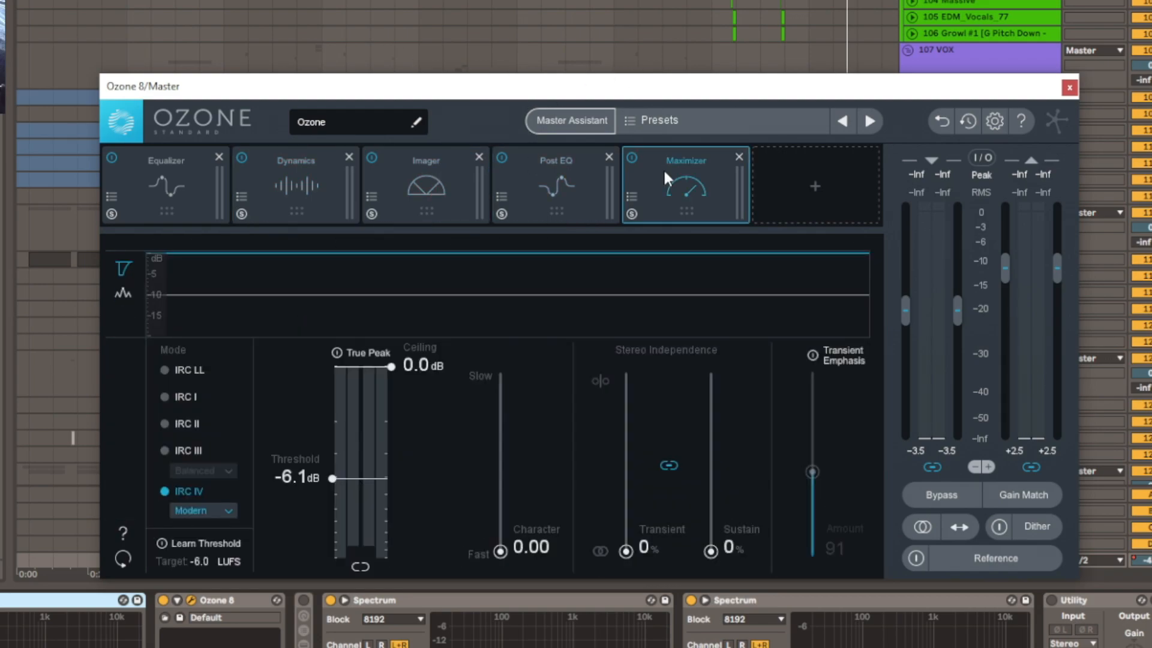